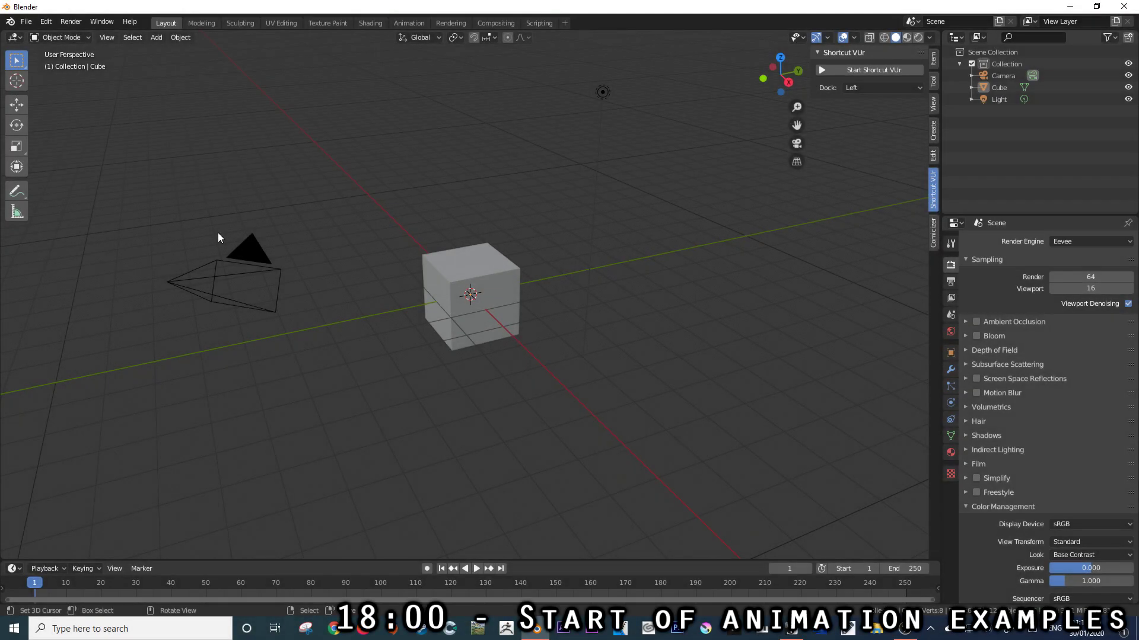
Enable the Shortcut VUr display and create a new file from the 2D Animation template
{"action": "key", "text": "alt+KP_Multiply"}
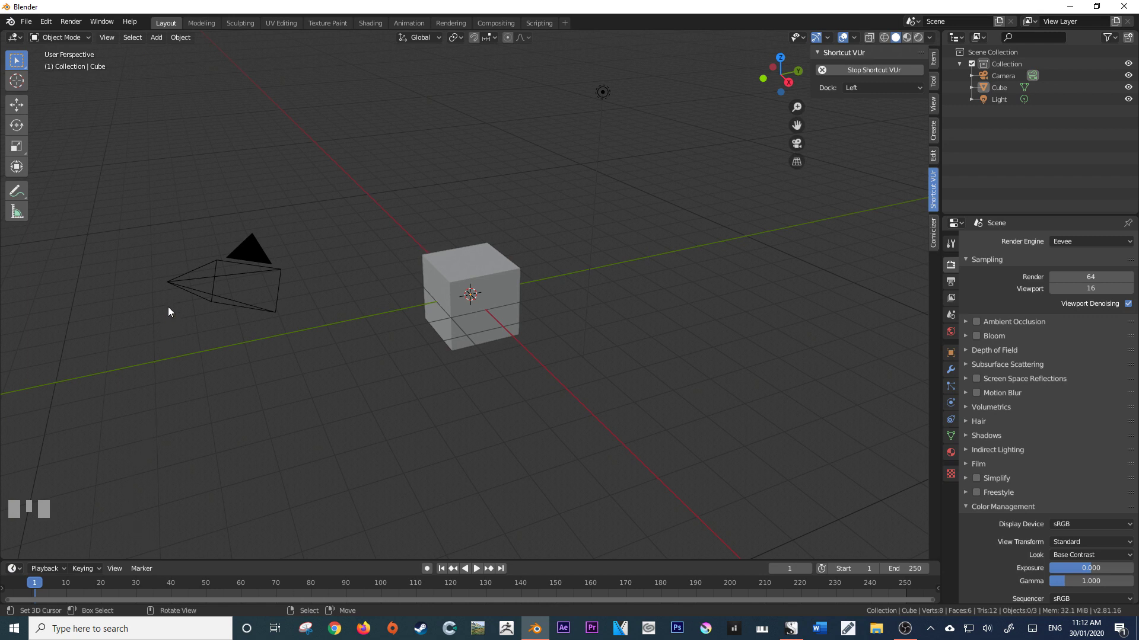
{"action": "left_click", "coordinate": [26, 22]}
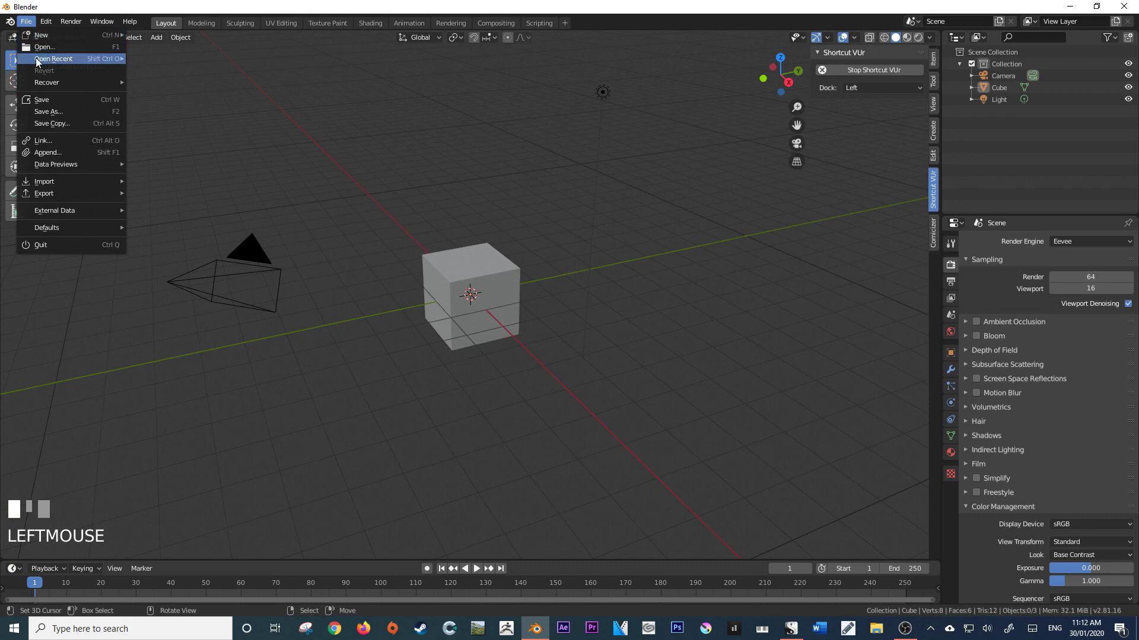
{"action": "mouse_move", "coordinate": [45, 37]}
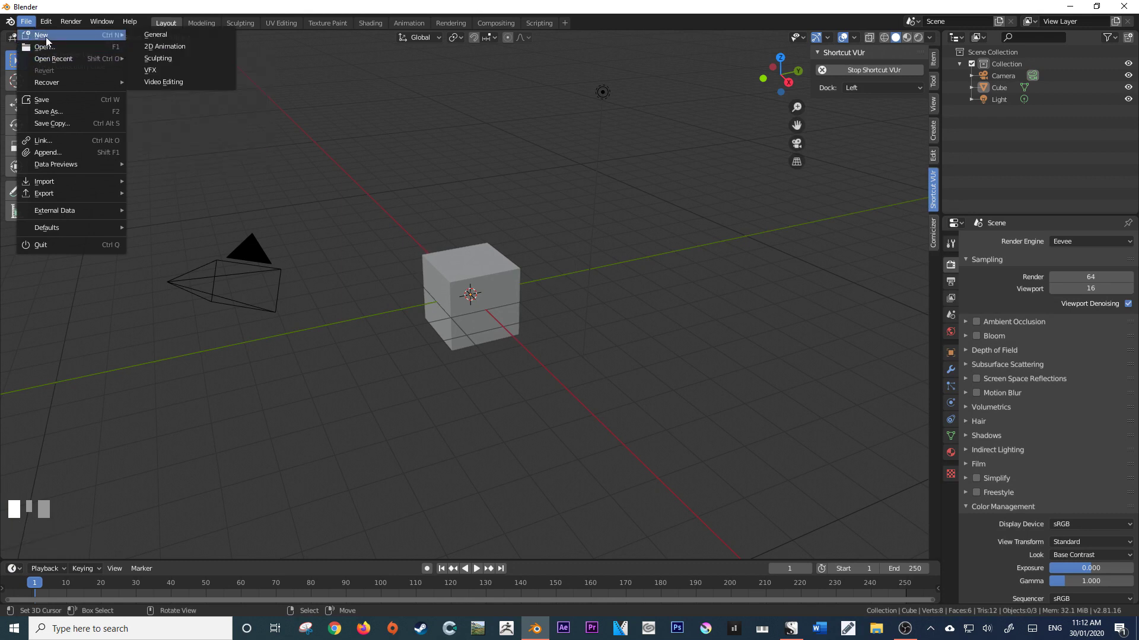
{"action": "left_click", "coordinate": [148, 47]}
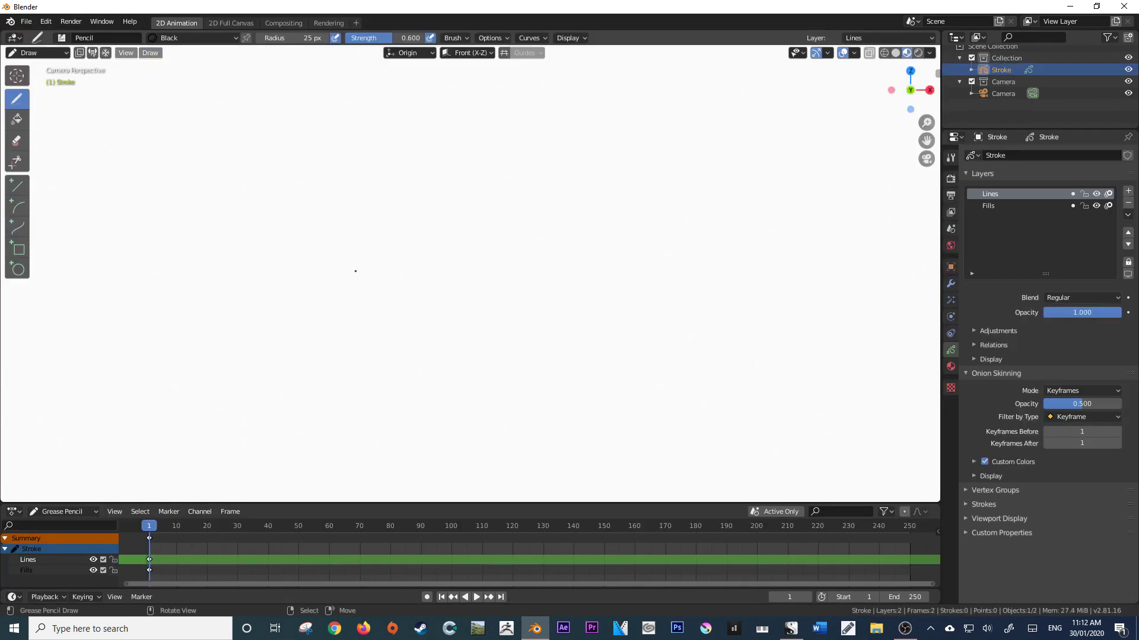
Try a zigzag freehand Pencil stroke across the white canvas, and undo it
{"action": "key", "text": "Home"}
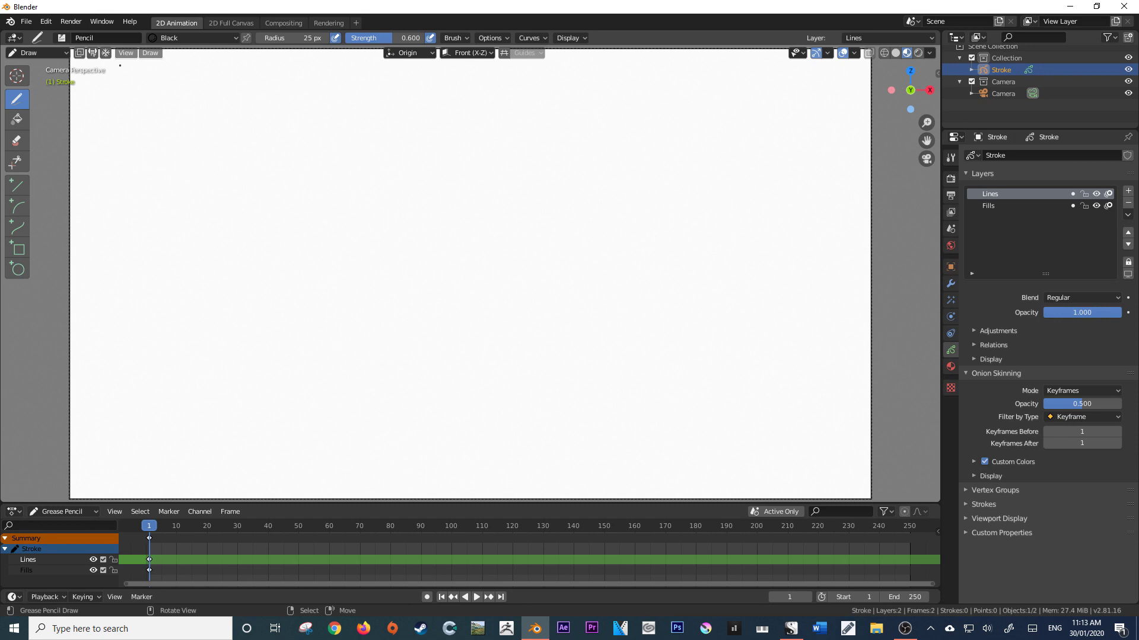
{"action": "scroll", "coordinate": [267, 196], "scroll_direction": "down", "scroll_amount": 3}
{"action": "scroll", "coordinate": [456, 231], "scroll_direction": "up", "scroll_amount": 1}
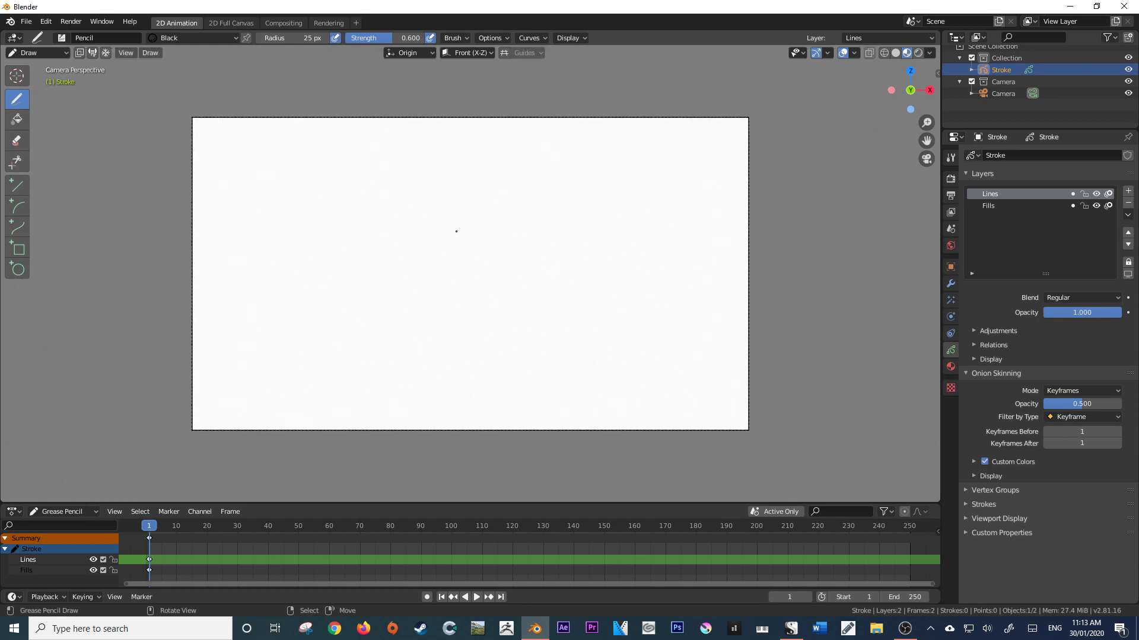
{"action": "mouse_move", "coordinate": [264, 275]}
{"action": "left_mouse_down"}
{"action": "mouse_move", "coordinate": [516, 244]}
{"action": "mouse_move", "coordinate": [614, 303]}
{"action": "left_mouse_up"}
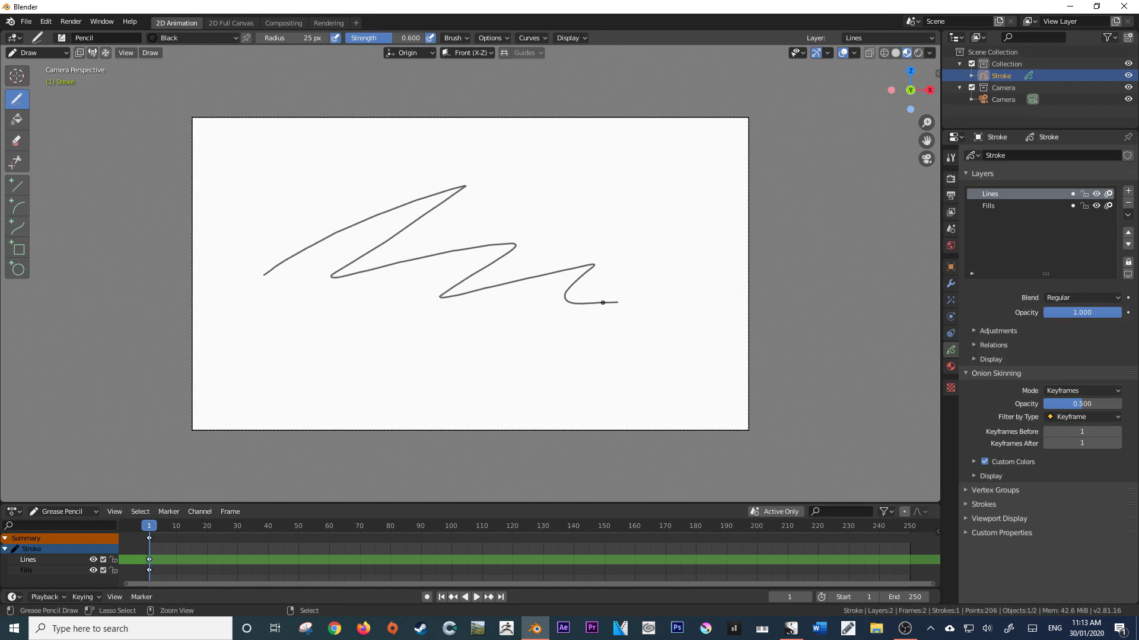
{"action": "key", "text": "ctrl+z"}
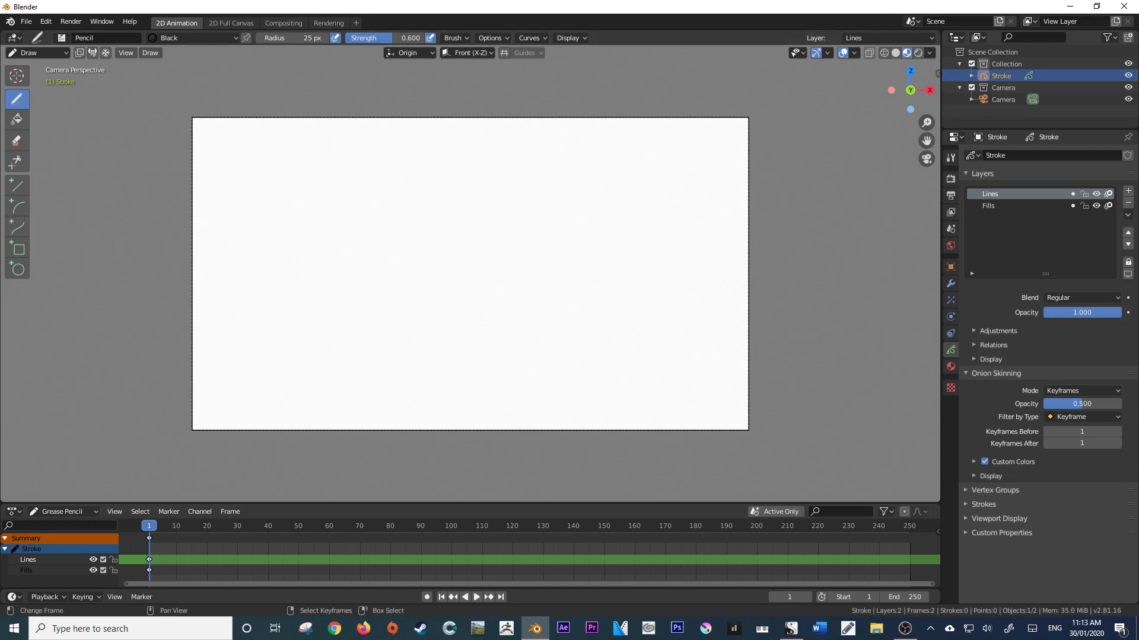
Switch to the other open Blender window and start a new 2D Animation file from its splash screen
{"action": "left_click", "coordinate": [534, 632]}
{"action": "left_click", "coordinate": [513, 560]}
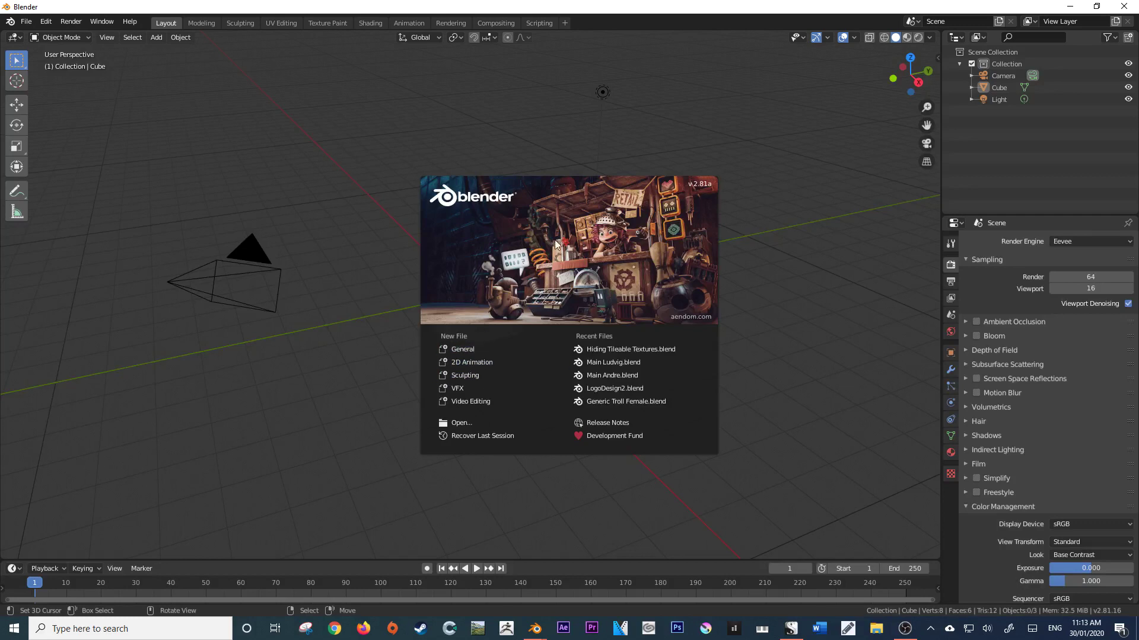
{"action": "left_click", "coordinate": [476, 363]}
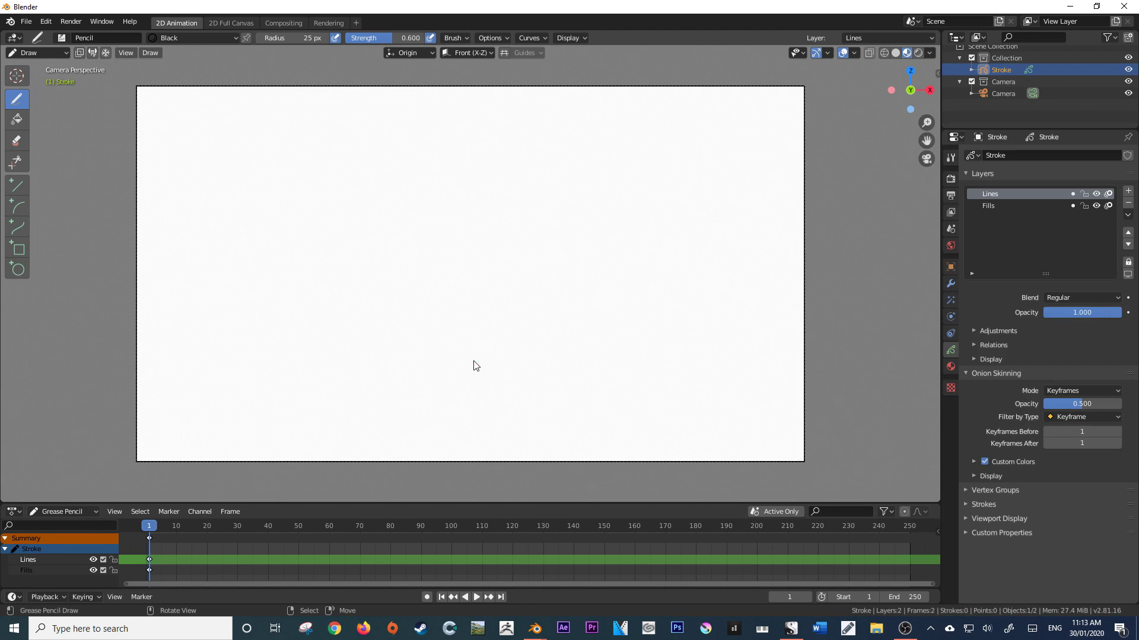
Try a zigzag stroke and a wavy stroke on the canvas with the Pencil brush, undoing each one
{"action": "scroll", "coordinate": [473, 366], "scroll_direction": "down", "scroll_amount": 1}
{"action": "left_click_drag", "start_coordinate": [358, 293], "coordinate": [605, 371]}
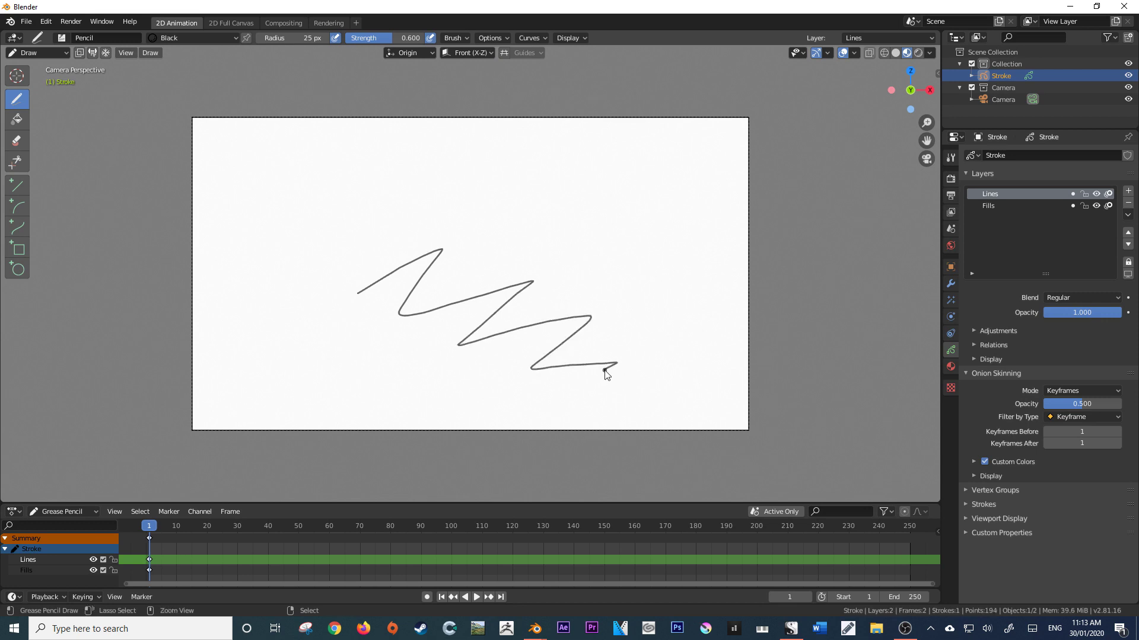
{"action": "key", "text": "ctrl+z"}
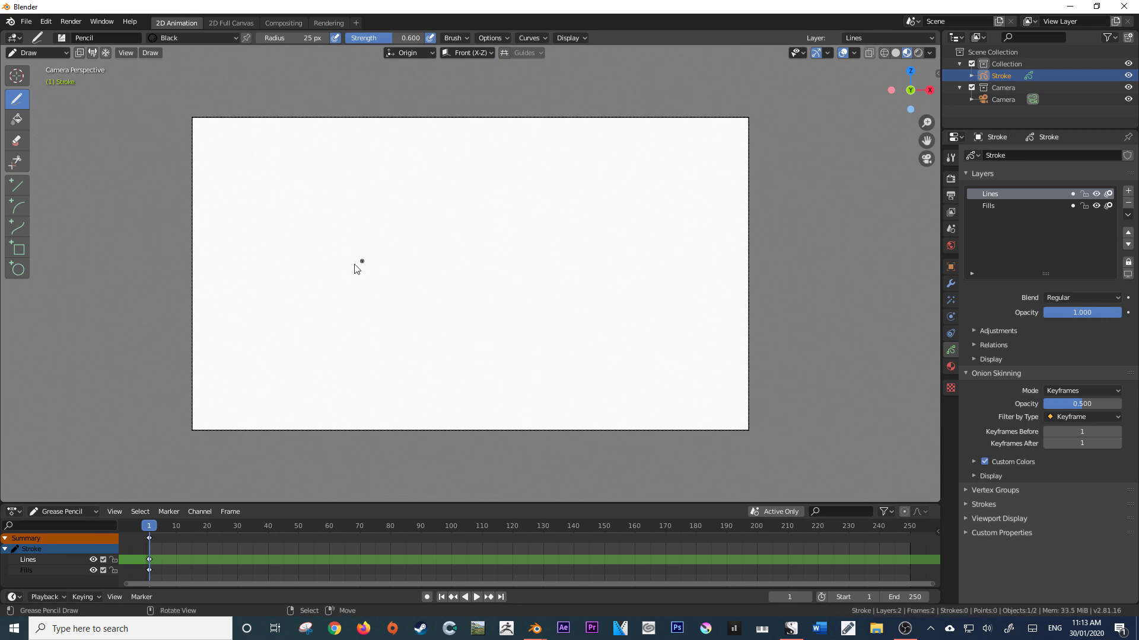
{"action": "mouse_move", "coordinate": [360, 239]}
{"action": "left_mouse_down"}
{"action": "mouse_move", "coordinate": [407, 285]}
{"action": "mouse_move", "coordinate": [490, 293]}
{"action": "mouse_move", "coordinate": [572, 287]}
{"action": "mouse_move", "coordinate": [633, 264]}
{"action": "left_mouse_up"}
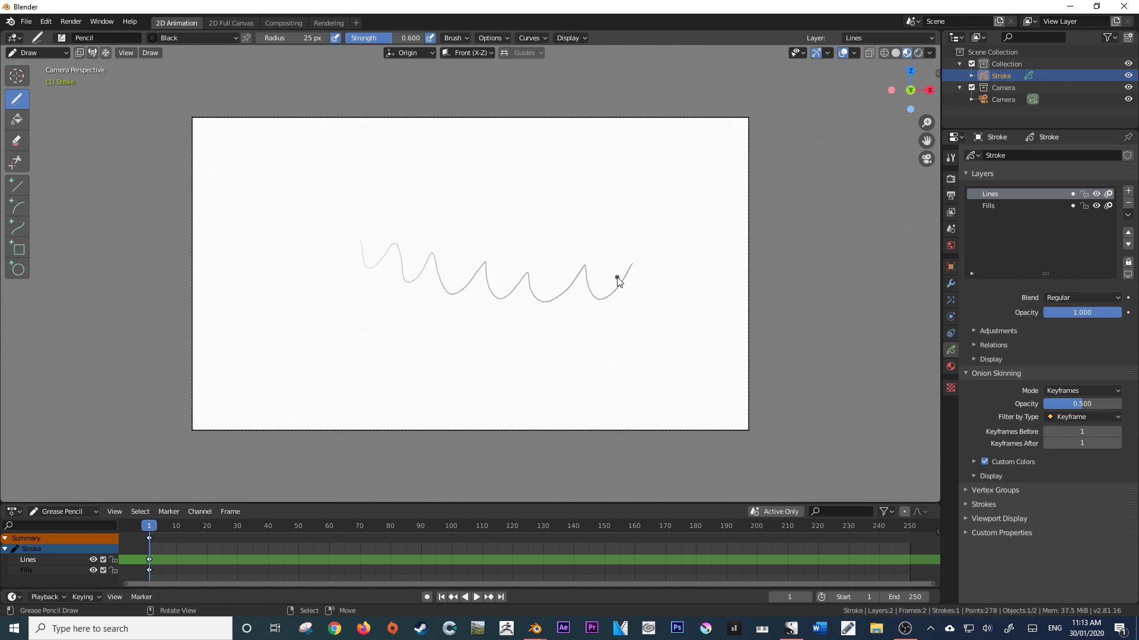
{"action": "key", "text": "ctrl+z"}
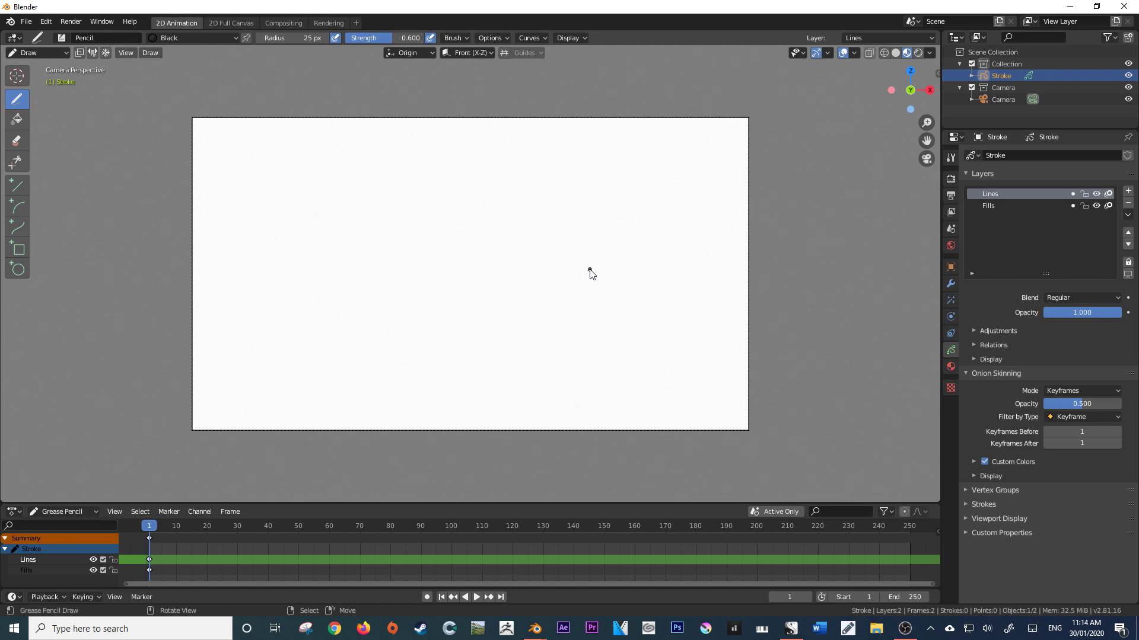
Orbit out of the camera view to see the scene in 3D, and toggle the camera view on and off
{"action": "scroll", "coordinate": [590, 272], "scroll_direction": "down", "scroll_amount": 4}
{"action": "scroll", "coordinate": [587, 274], "scroll_direction": "up", "scroll_amount": 2}
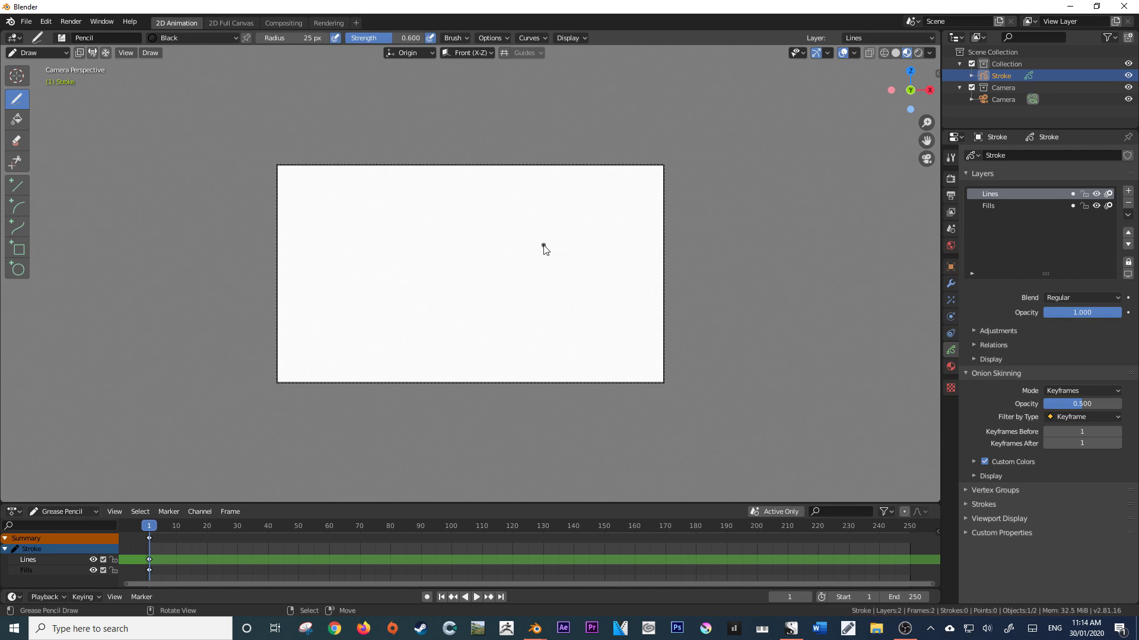
{"action": "middle_click_drag", "start_coordinate": [543, 245], "coordinate": [421, 288]}
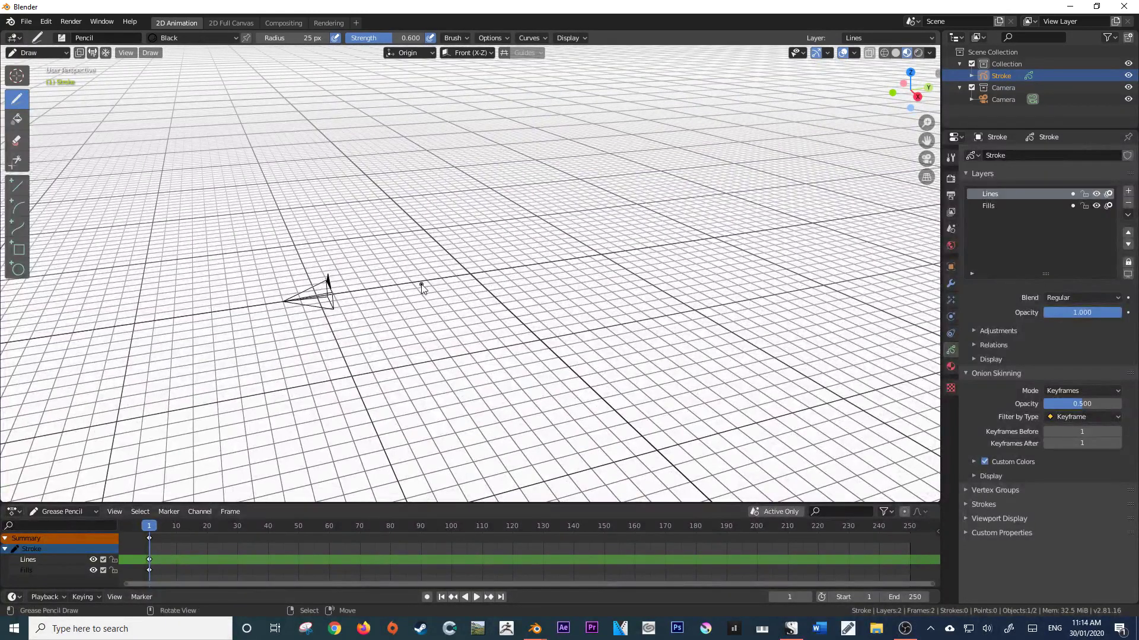
{"action": "key", "text": "KP_0"}
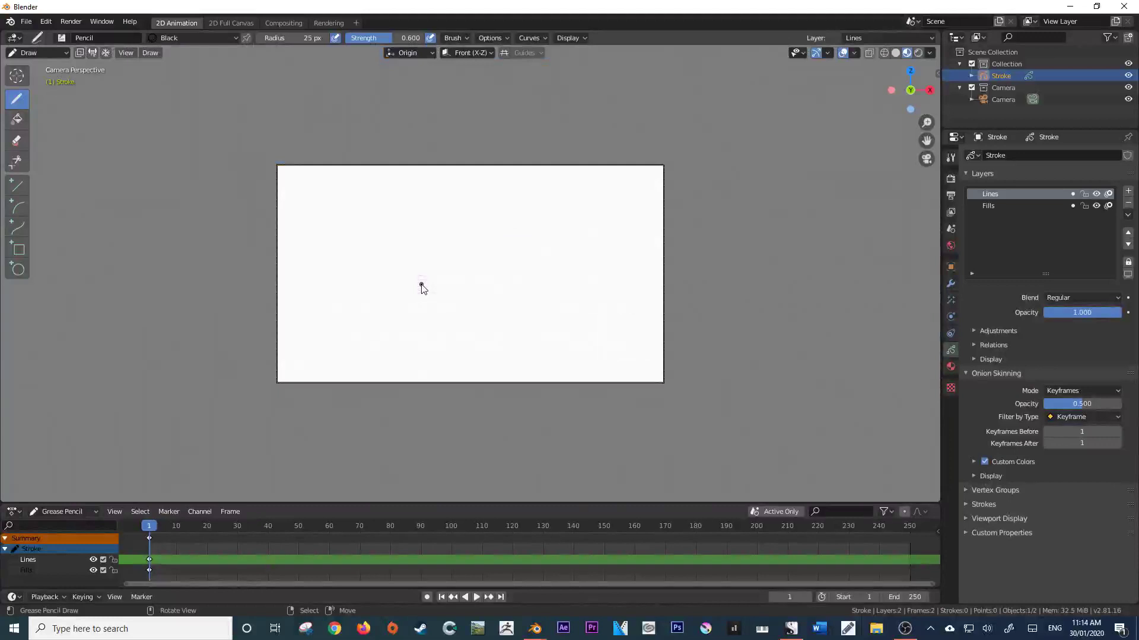
{"action": "key", "text": "KP_0"}
Return the viewport to the camera's viewpoint
{"action": "left_click", "coordinate": [127, 53]}
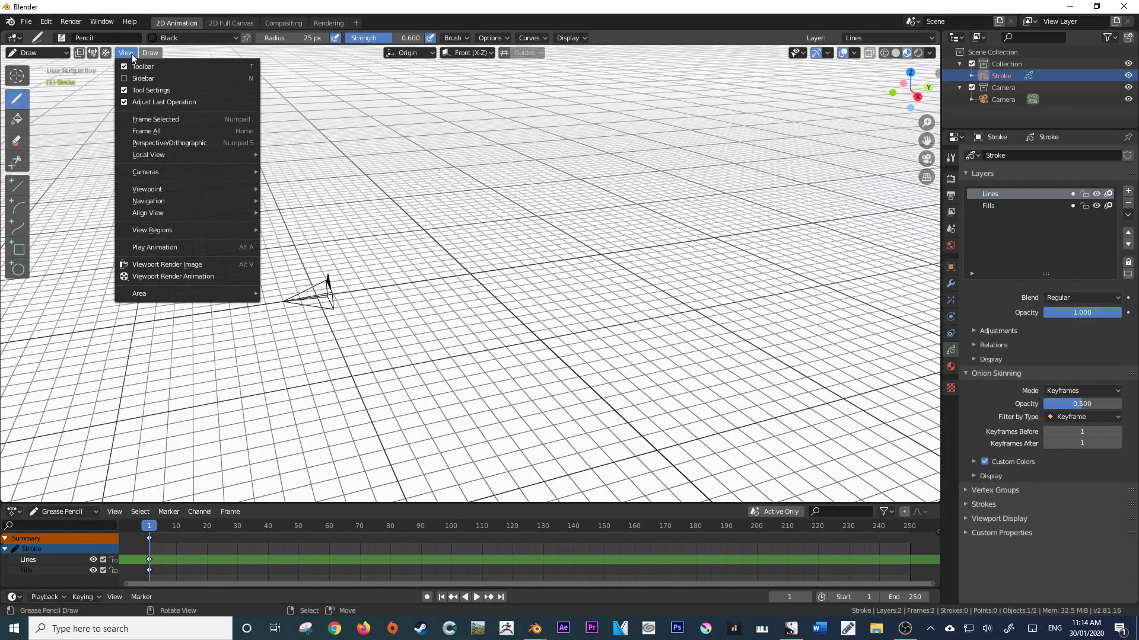
{"action": "mouse_move", "coordinate": [169, 211]}
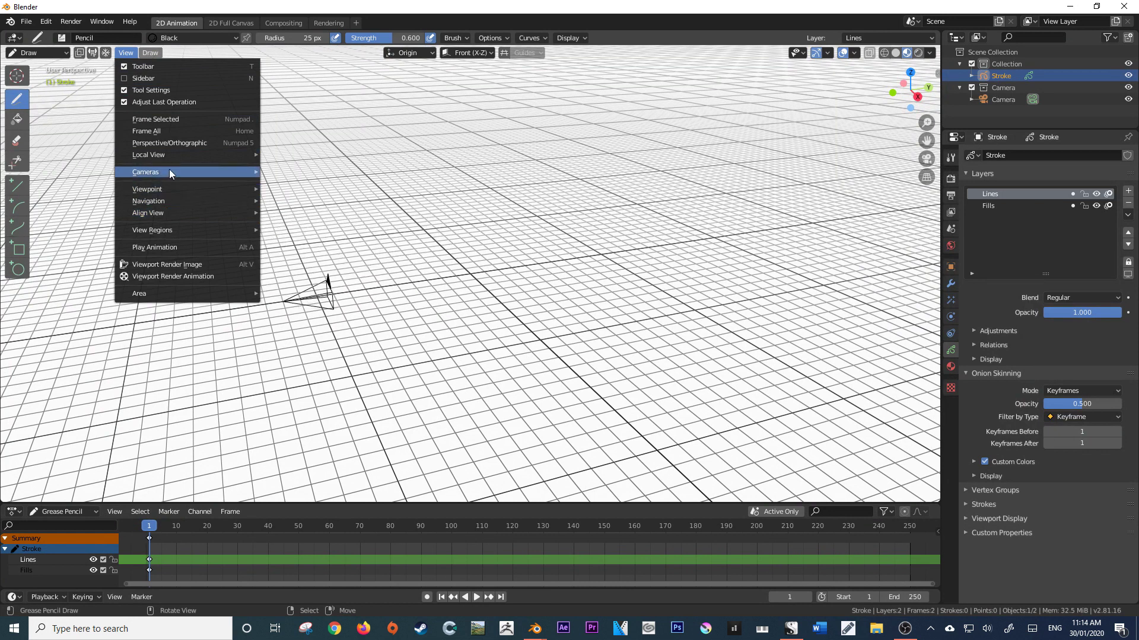
{"action": "mouse_move", "coordinate": [172, 172]}
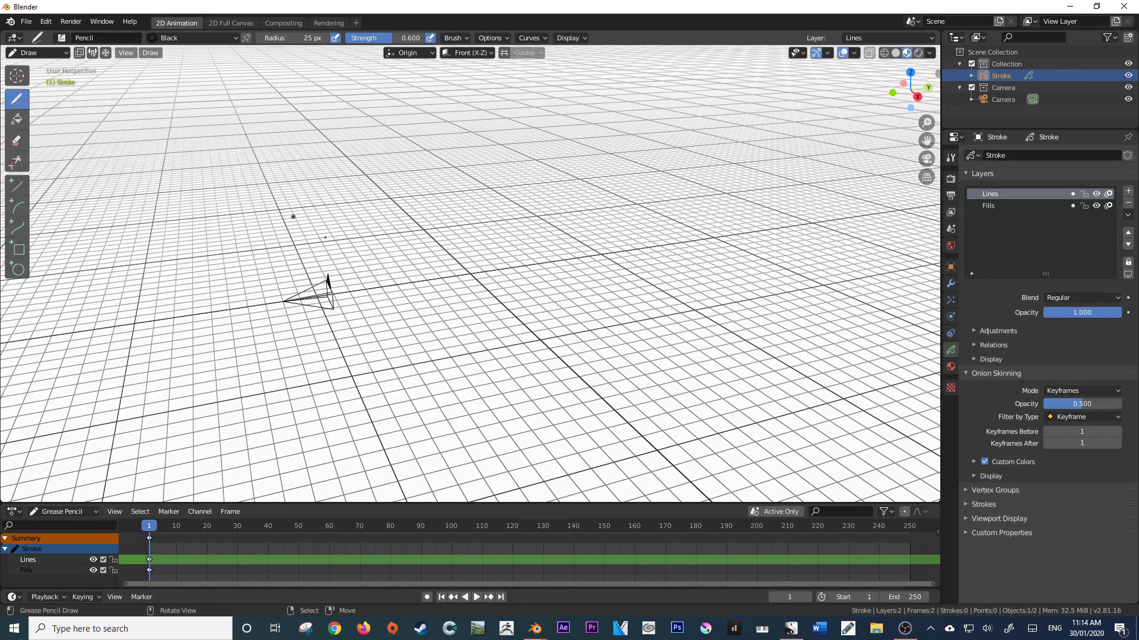
{"action": "left_click", "coordinate": [127, 55]}
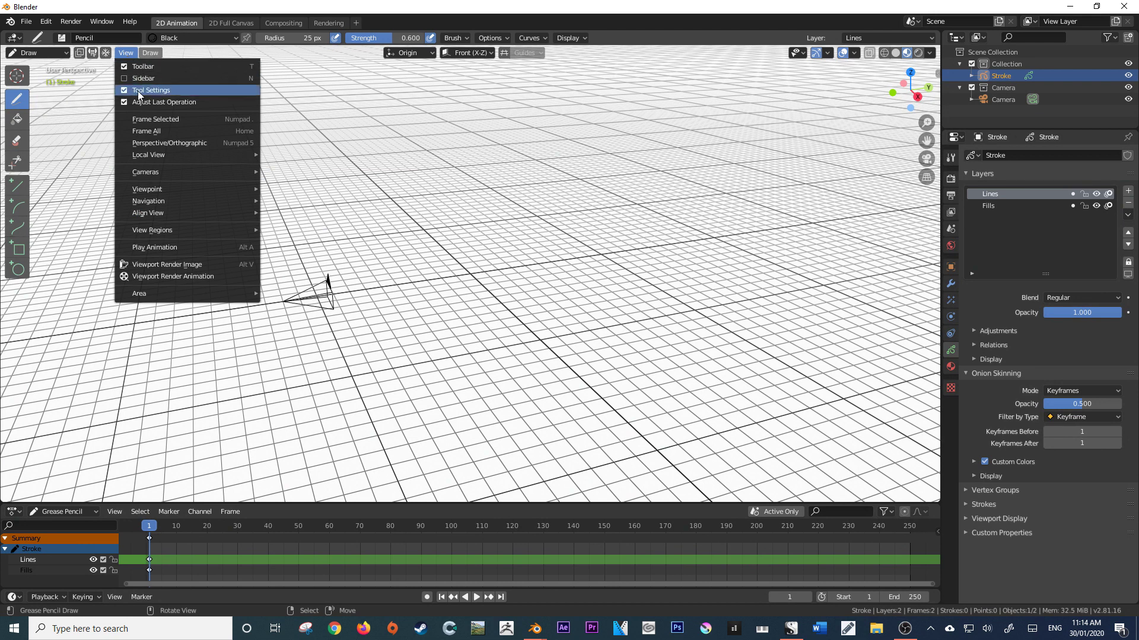
{"action": "mouse_move", "coordinate": [169, 187]}
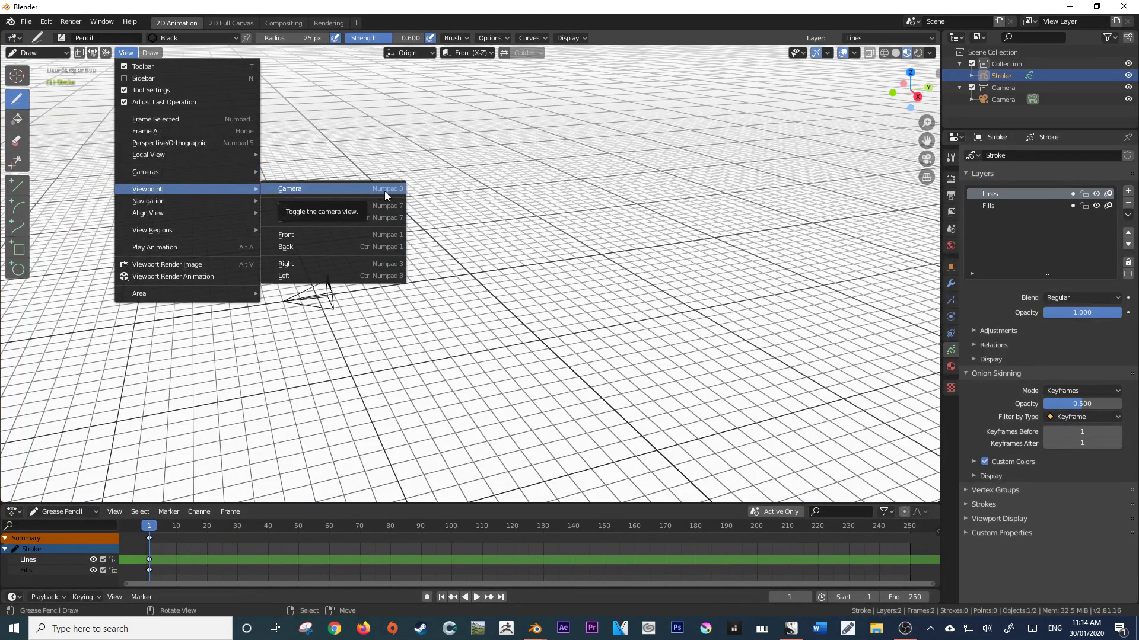
{"action": "left_click", "coordinate": [311, 188]}
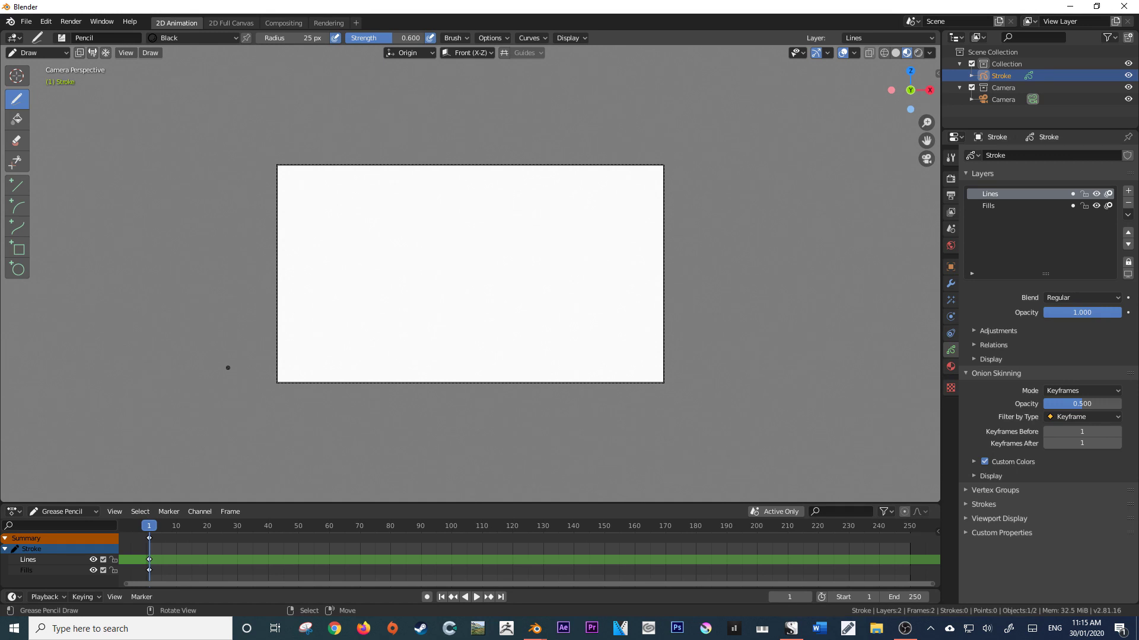
Examine the Keymap settings in the Blender preferences and close the preferences
{"action": "left_click", "coordinate": [46, 22]}
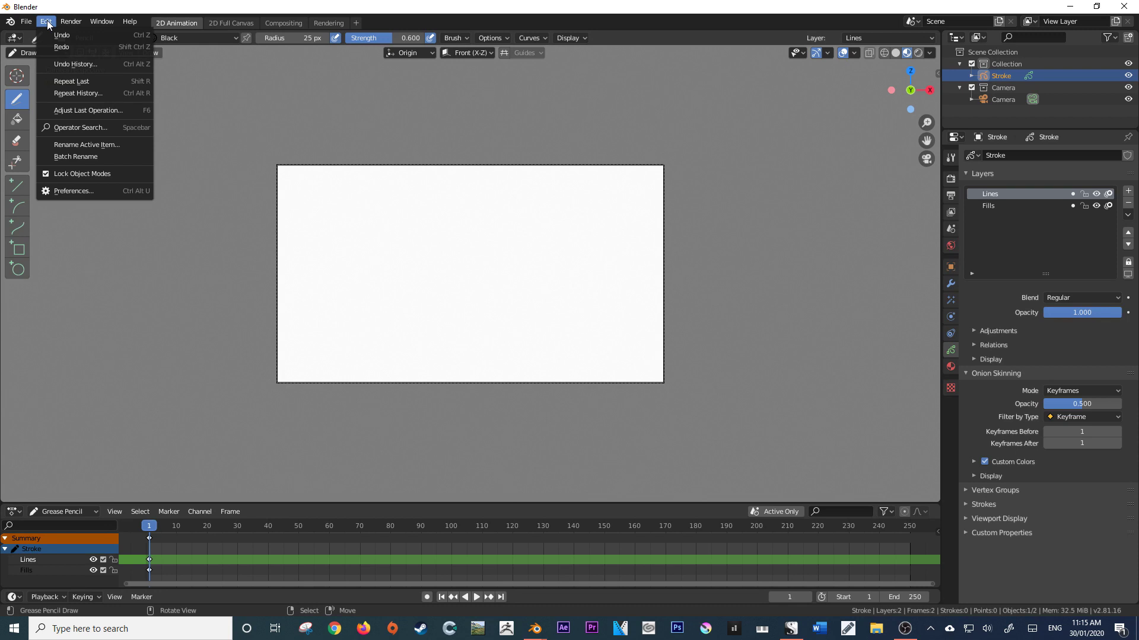
{"action": "left_click", "coordinate": [73, 191]}
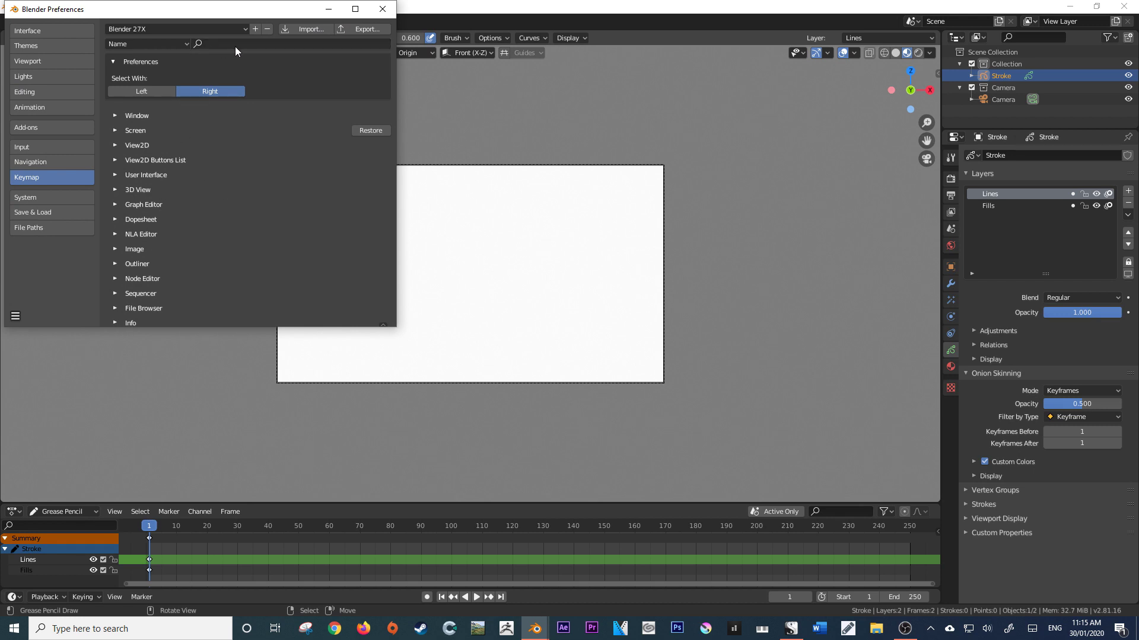
{"action": "left_click", "coordinate": [382, 9]}
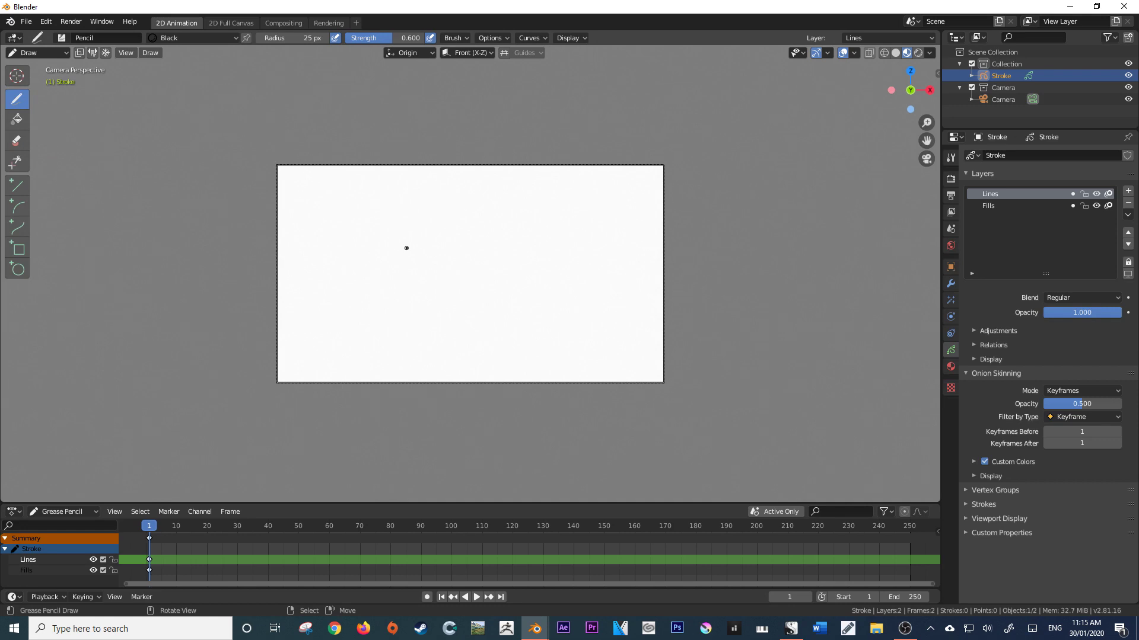
Draw a wavy freehand Pencil stroke across the left and middle of the canvas in camera view
{"action": "middle_click_drag", "start_coordinate": [434, 248], "coordinate": [391, 285]}
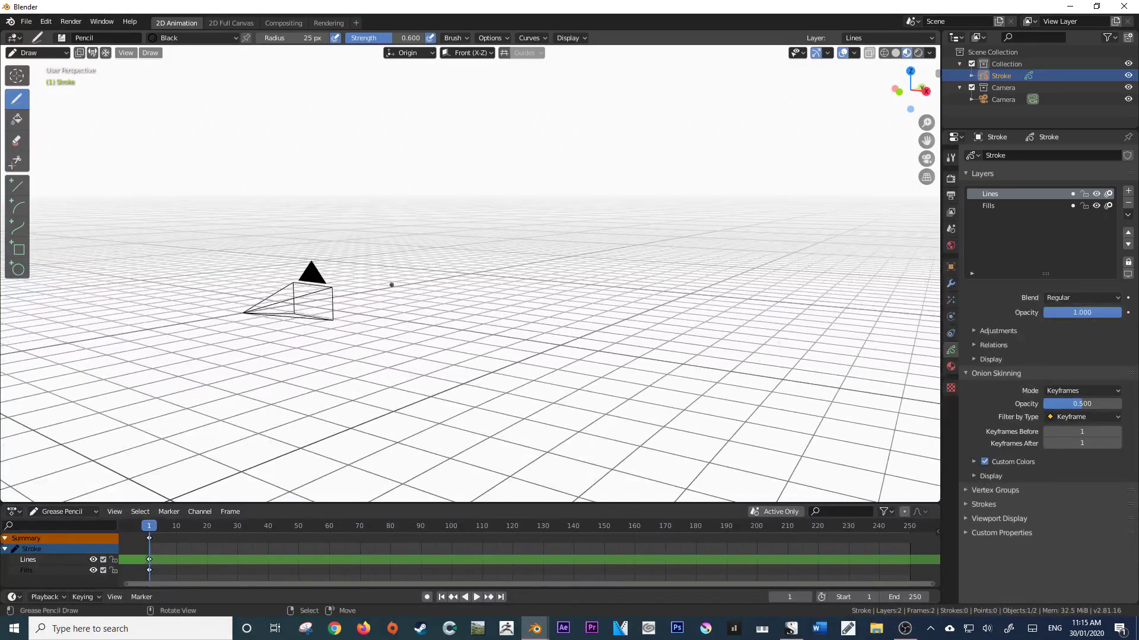
{"action": "key", "text": "KP_0"}
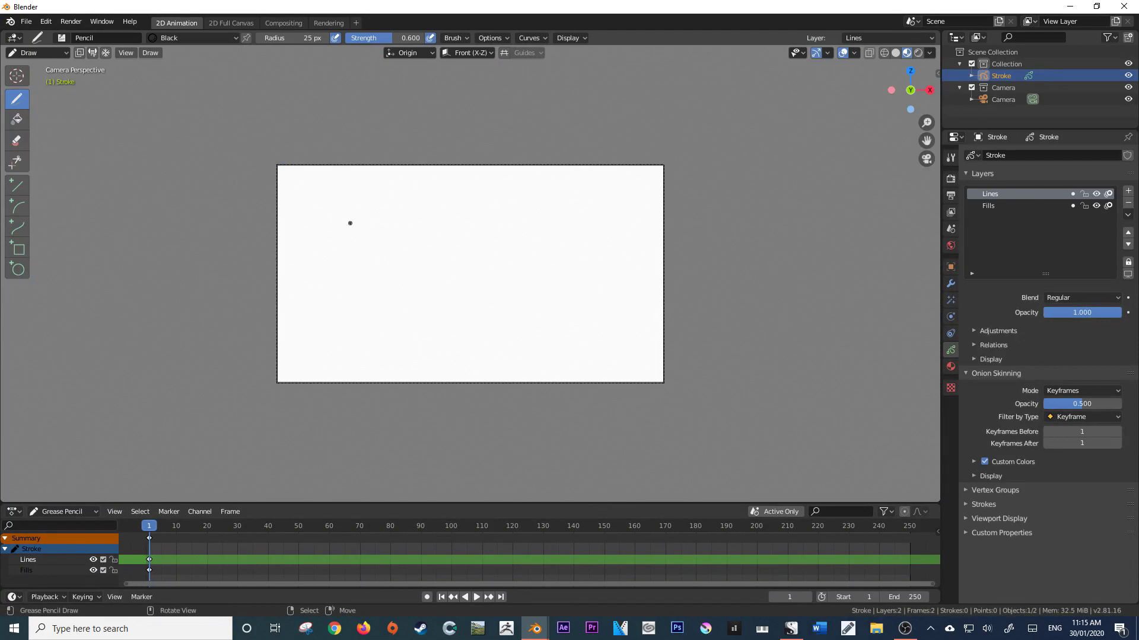
{"action": "mouse_move", "coordinate": [342, 238]}
{"action": "left_mouse_down"}
{"action": "mouse_move", "coordinate": [341, 249]}
{"action": "mouse_move", "coordinate": [369, 243]}
{"action": "mouse_move", "coordinate": [494, 274]}
{"action": "left_mouse_up"}
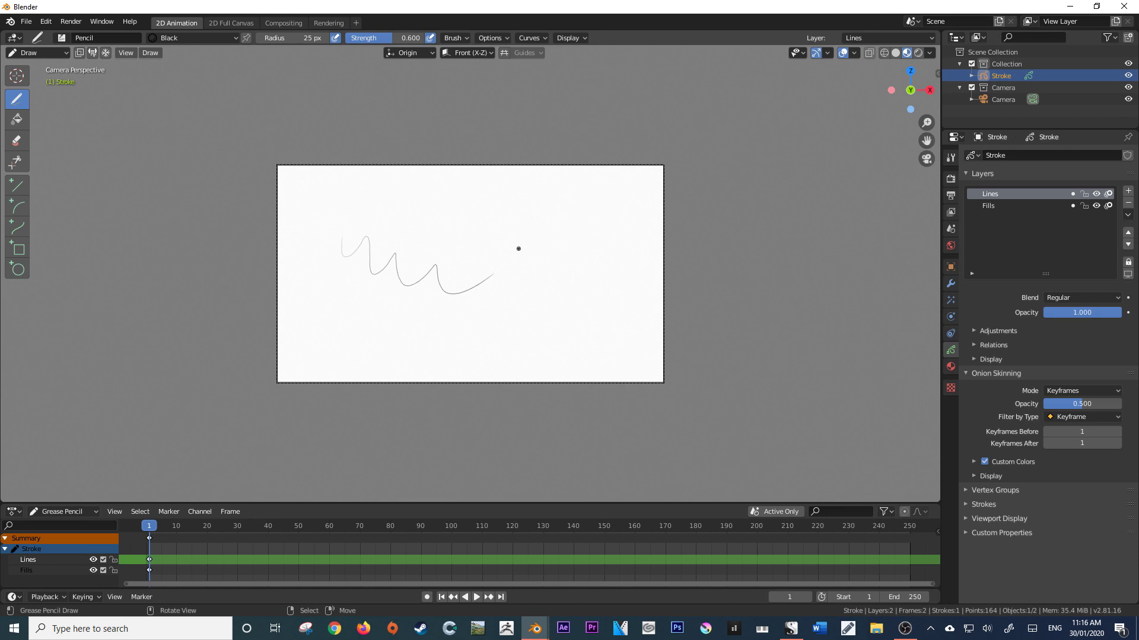
Switch to Object Mode and try moving the whole stroke object, cancelling the move
{"action": "left_click", "coordinate": [56, 52]}
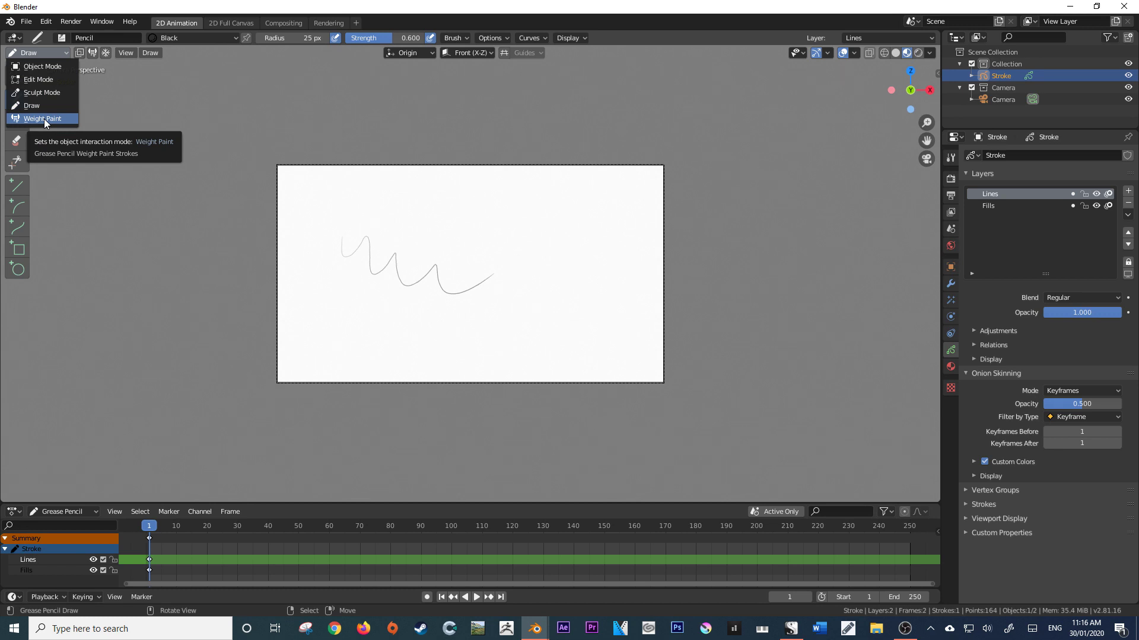
{"action": "left_click", "coordinate": [41, 68]}
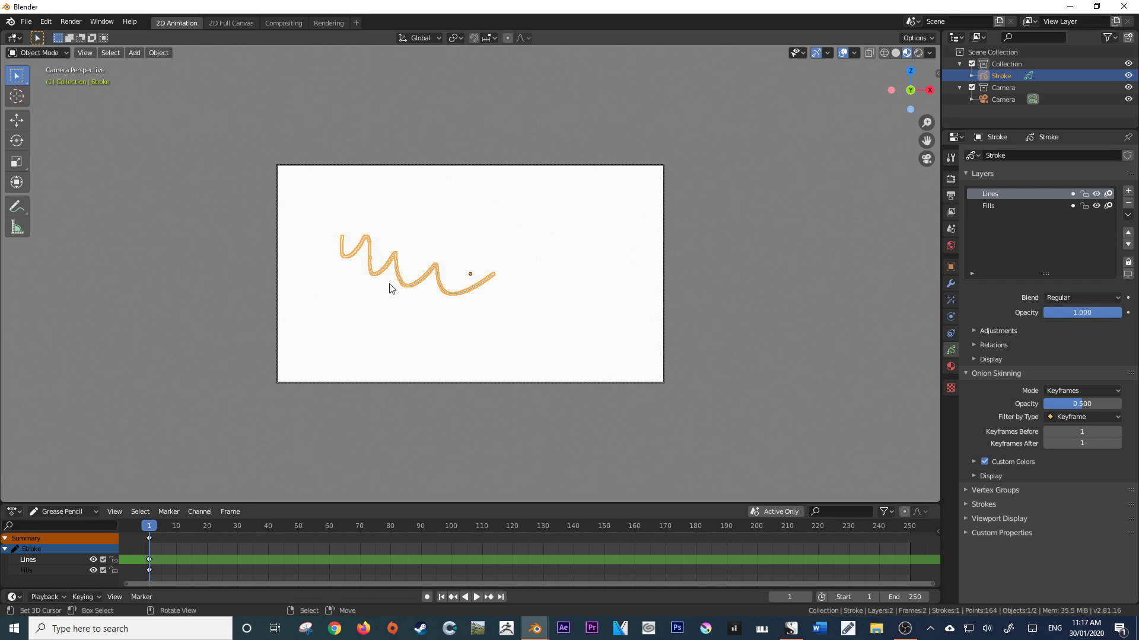
{"action": "key", "text": "g"}
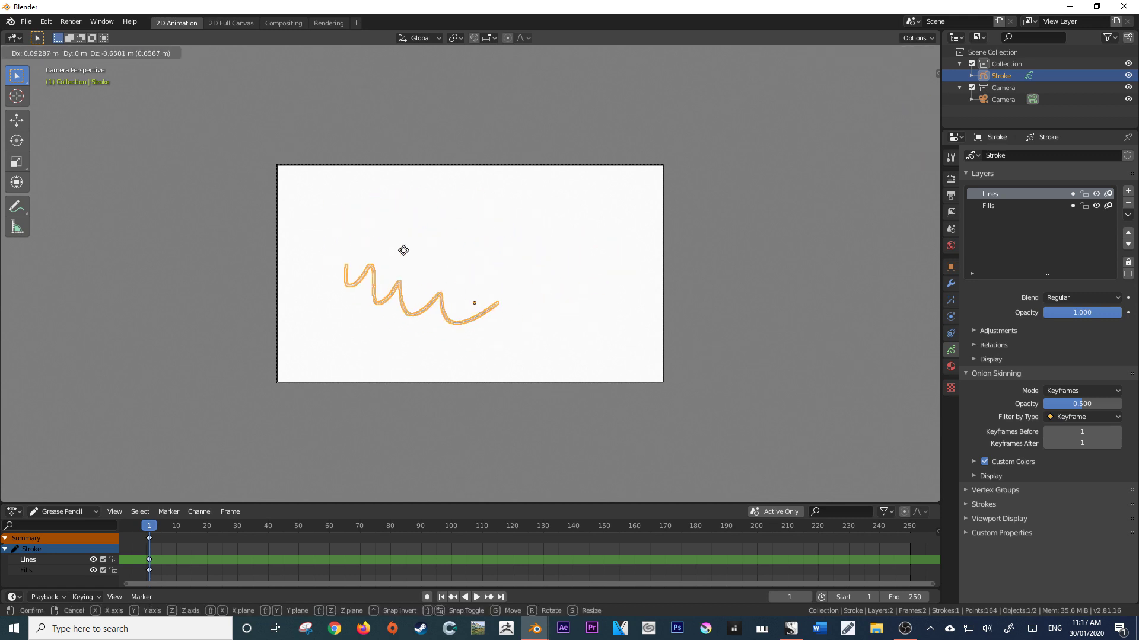
{"action": "right_click", "coordinate": [499, 270]}
Change the stroke object to Draw mode and back to Object Mode
{"action": "left_click", "coordinate": [66, 54]}
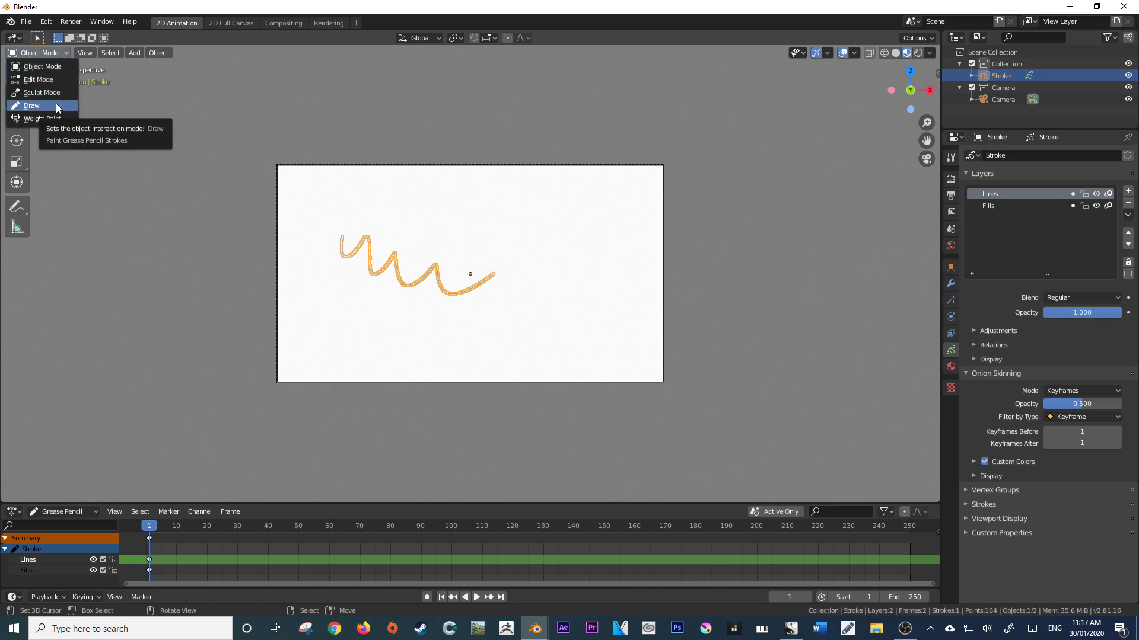
{"action": "left_click", "coordinate": [56, 106]}
{"action": "left_click", "coordinate": [54, 53]}
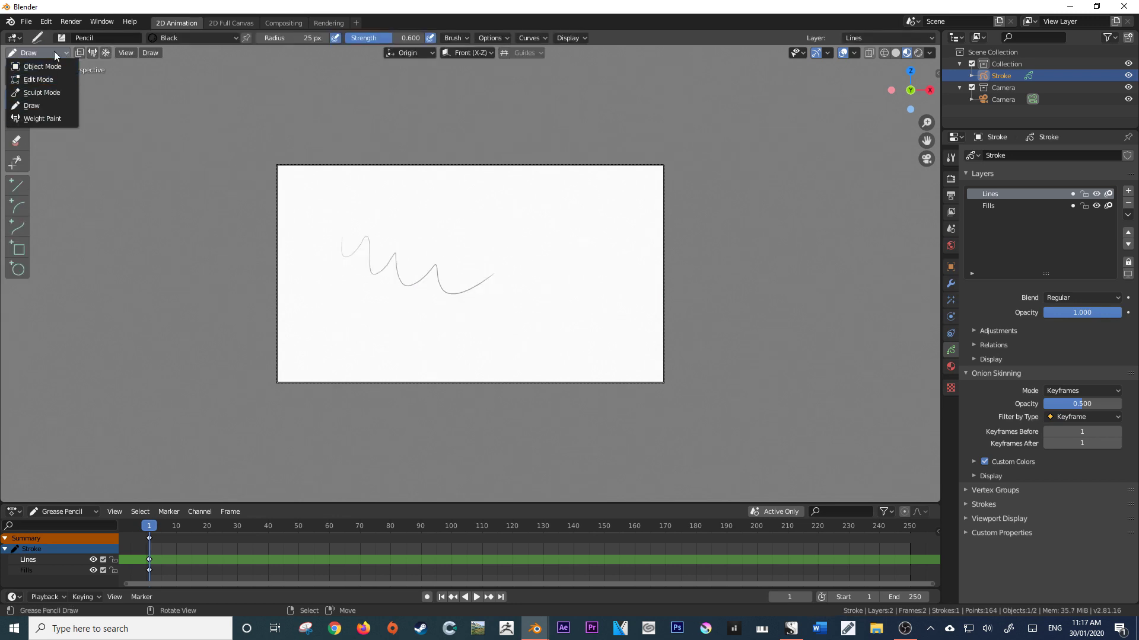
{"action": "left_click", "coordinate": [55, 66]}
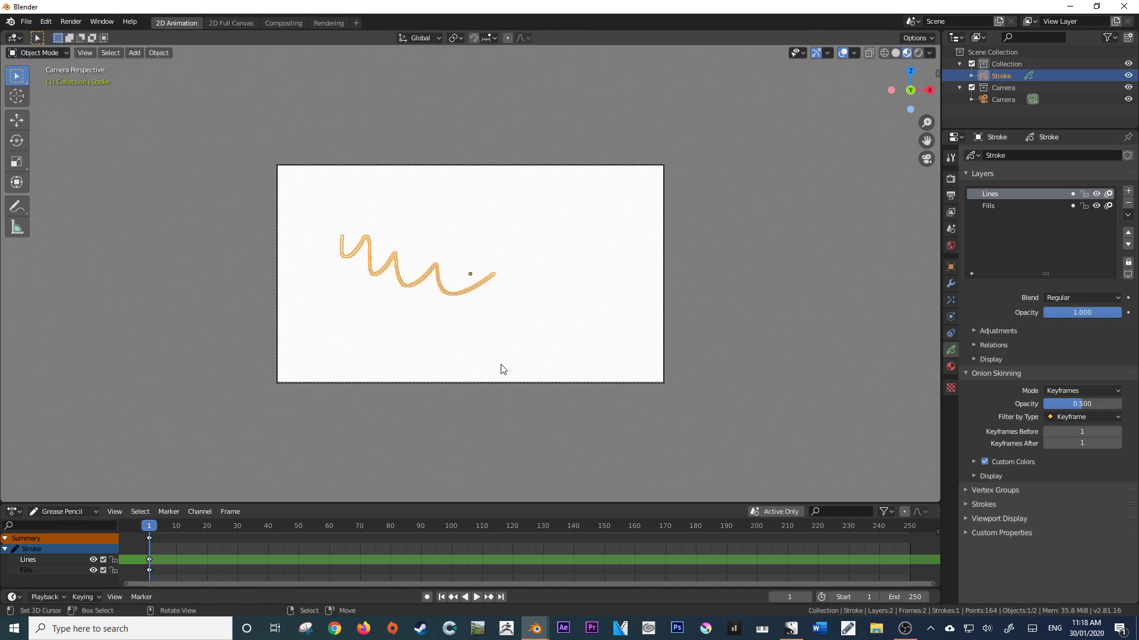
Try moving the whole wavy stroke object across the canvas in Object Mode
{"action": "key", "text": "g"}
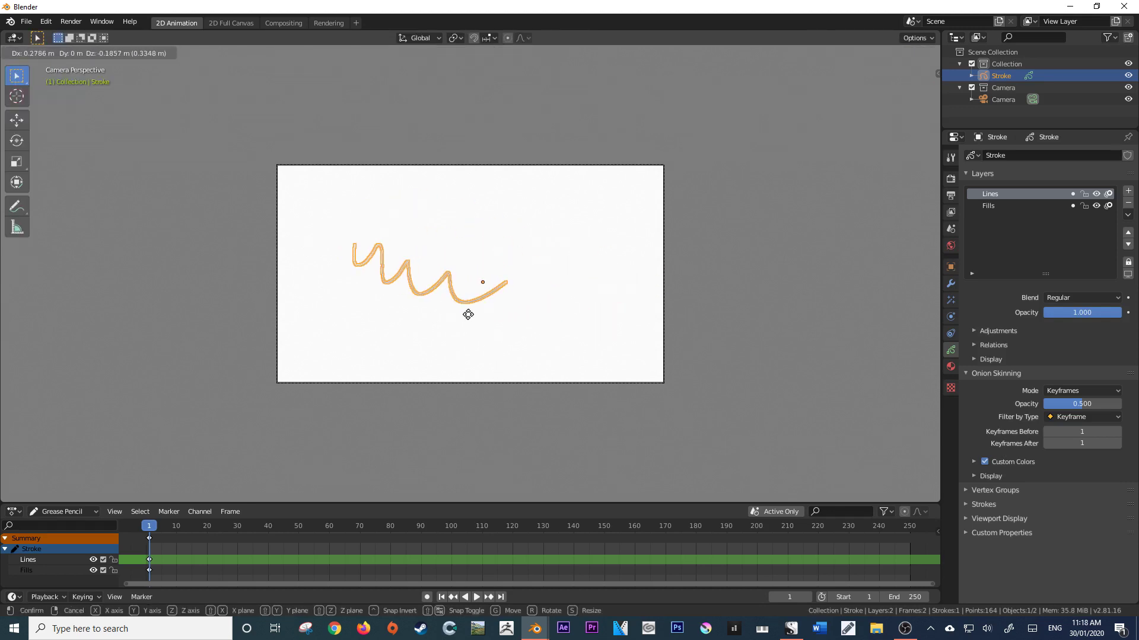
{"action": "right_click", "coordinate": [468, 315]}
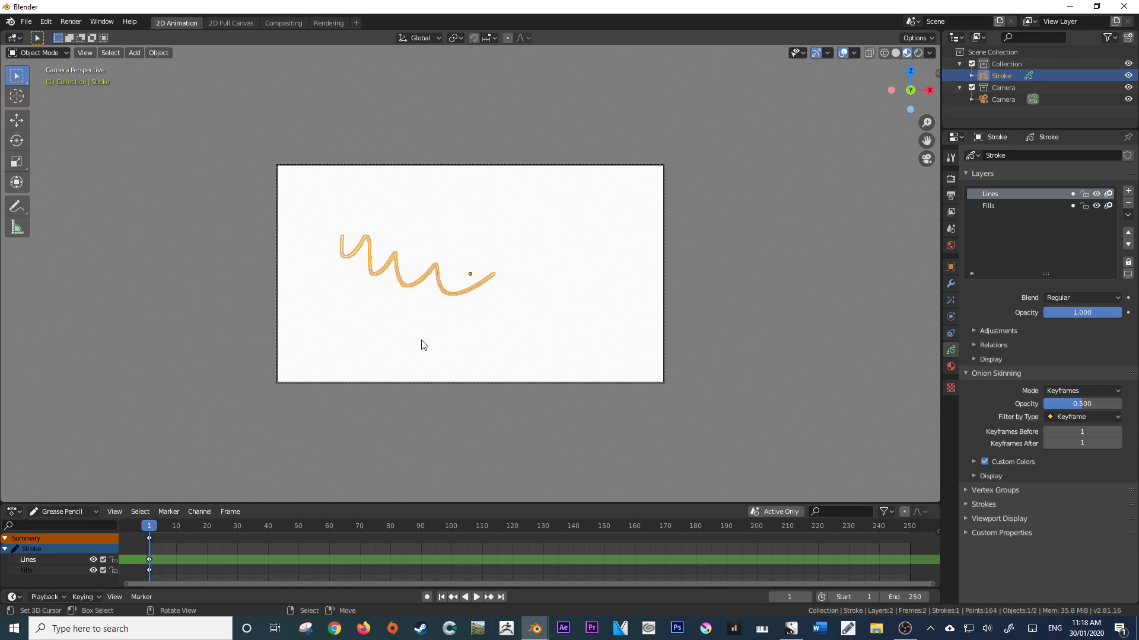
{"action": "key", "text": "g"}
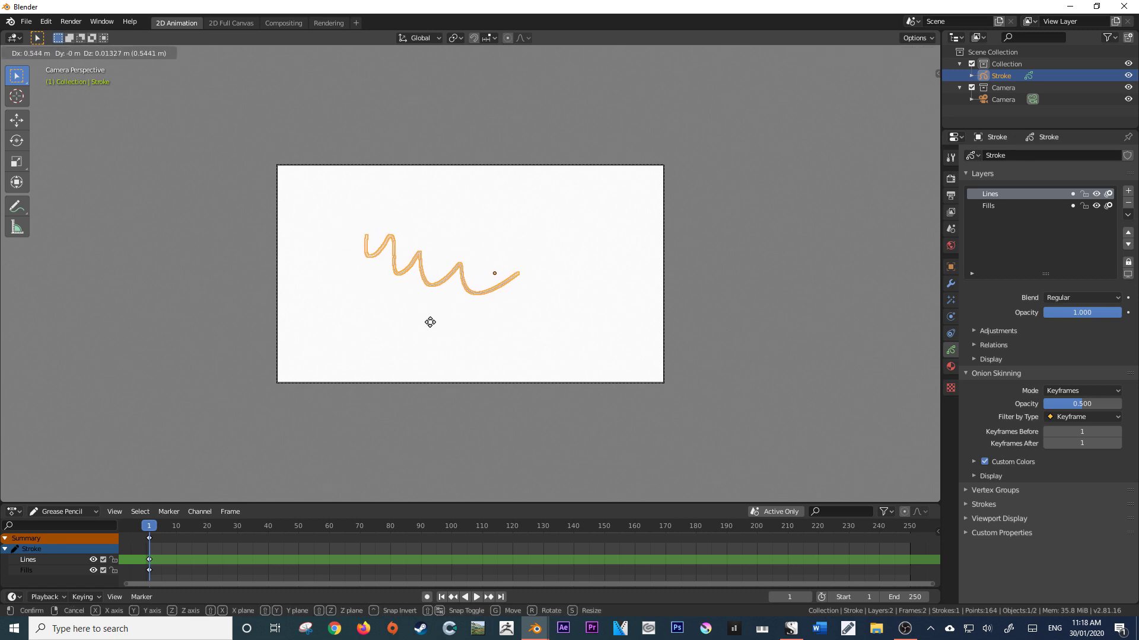
{"action": "key", "text": "Escape"}
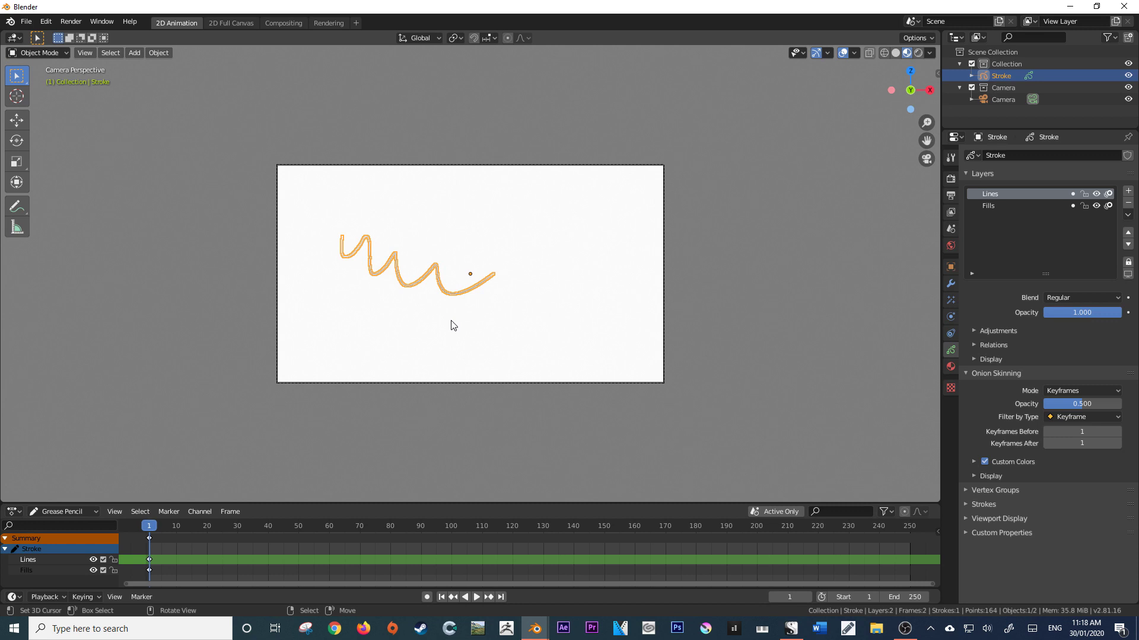
Switch the stroke object to Edit Mode, select the entire wavy stroke and try moving it
{"action": "left_click", "coordinate": [40, 54]}
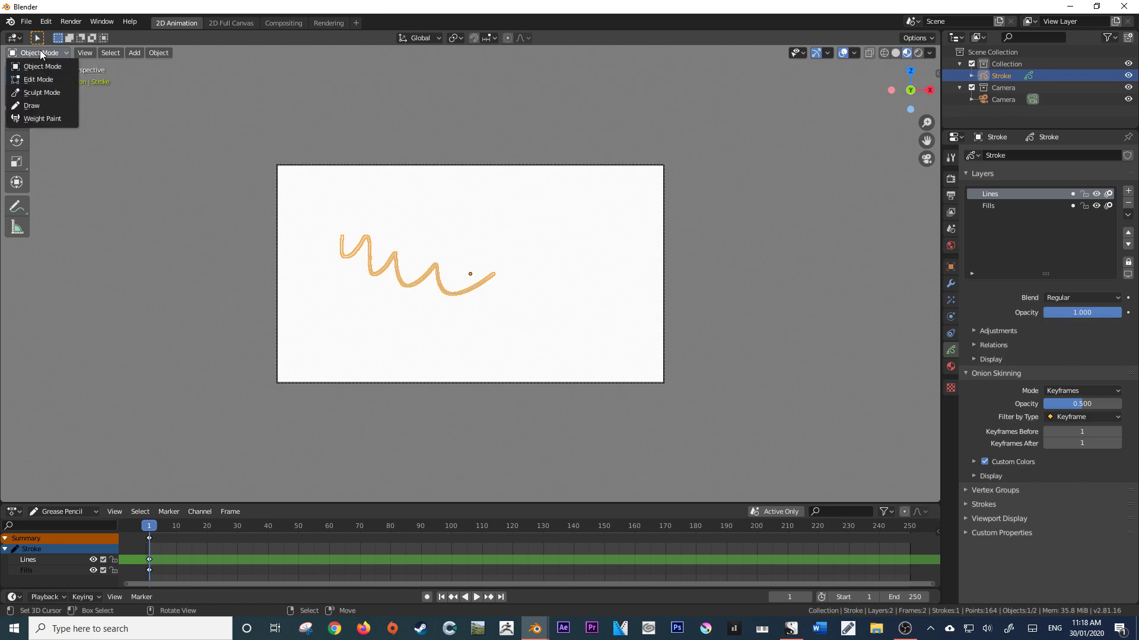
{"action": "left_click", "coordinate": [47, 81]}
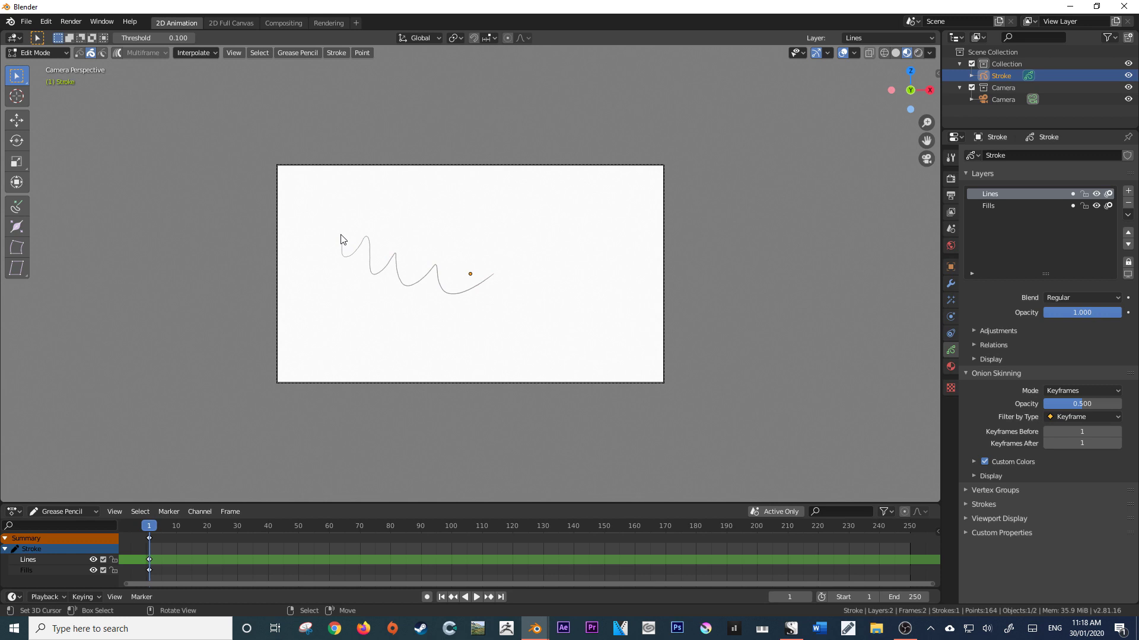
{"action": "scroll", "coordinate": [415, 289], "scroll_direction": "up", "scroll_amount": 2}
{"action": "left_click", "coordinate": [423, 271]}
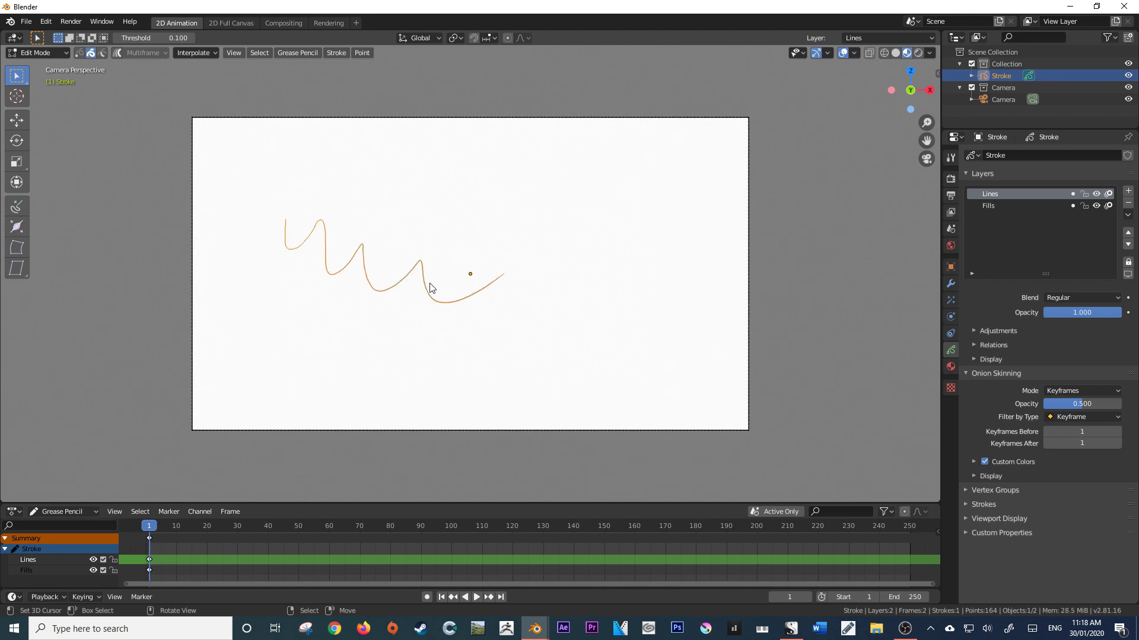
{"action": "key", "text": "g"}
{"action": "right_click", "coordinate": [481, 289]}
Change to point selection, select the first point of the wavy stroke and try moving it
{"action": "left_click", "coordinate": [79, 54]}
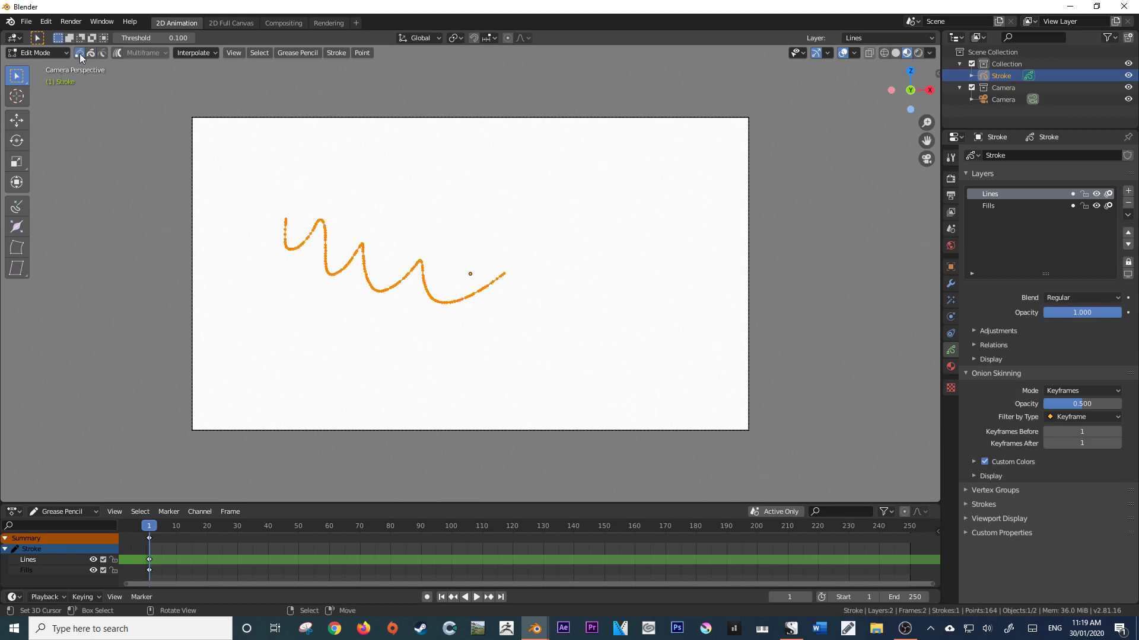
{"action": "left_click", "coordinate": [286, 222]}
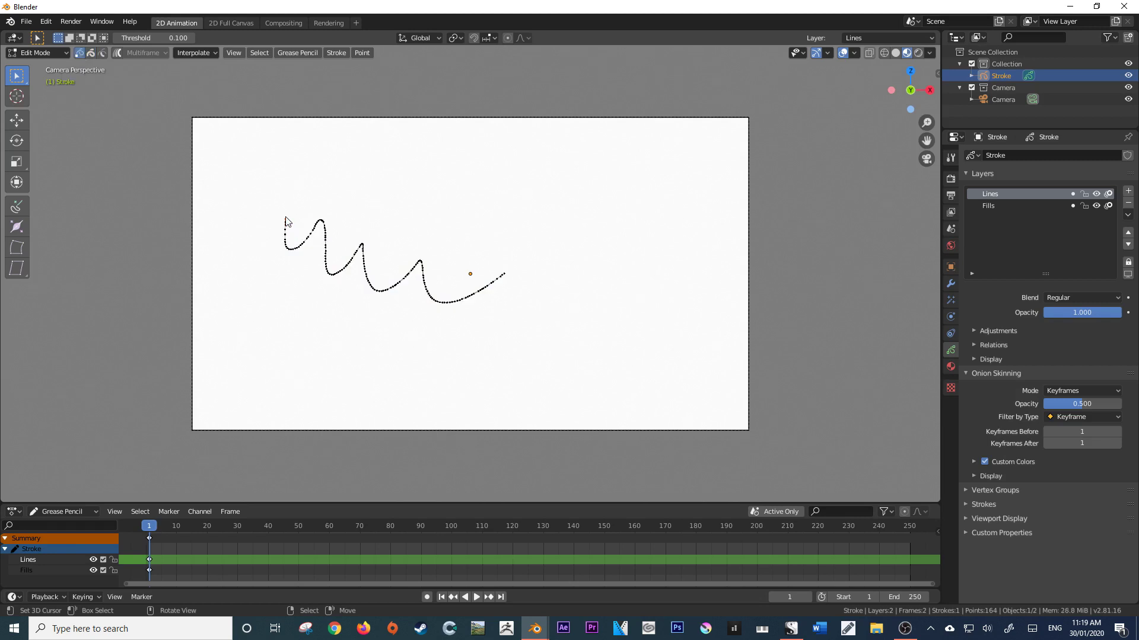
{"action": "key", "text": "g"}
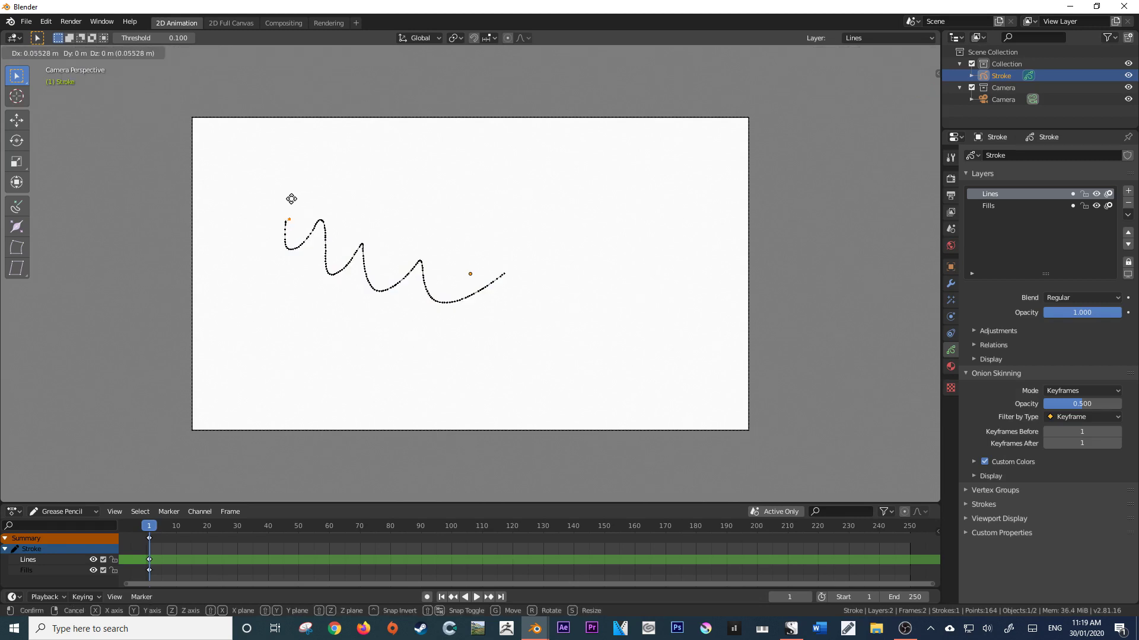
{"action": "right_click", "coordinate": [293, 197]}
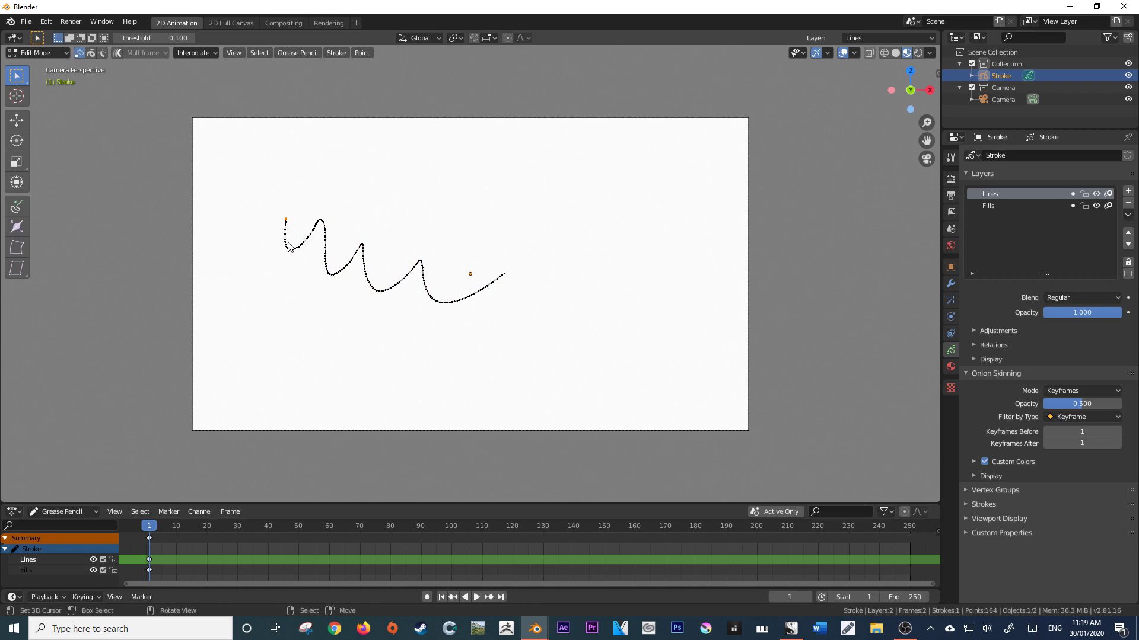
Change the Edit Mode selection to stroke points lying between other strokes
{"action": "key", "text": "Home"}
{"action": "scroll", "coordinate": [349, 268], "scroll_direction": "up", "scroll_amount": 2}
{"action": "middle_click_drag", "start_coordinate": [293, 305], "coordinate": [432, 332], "text": "shift"}
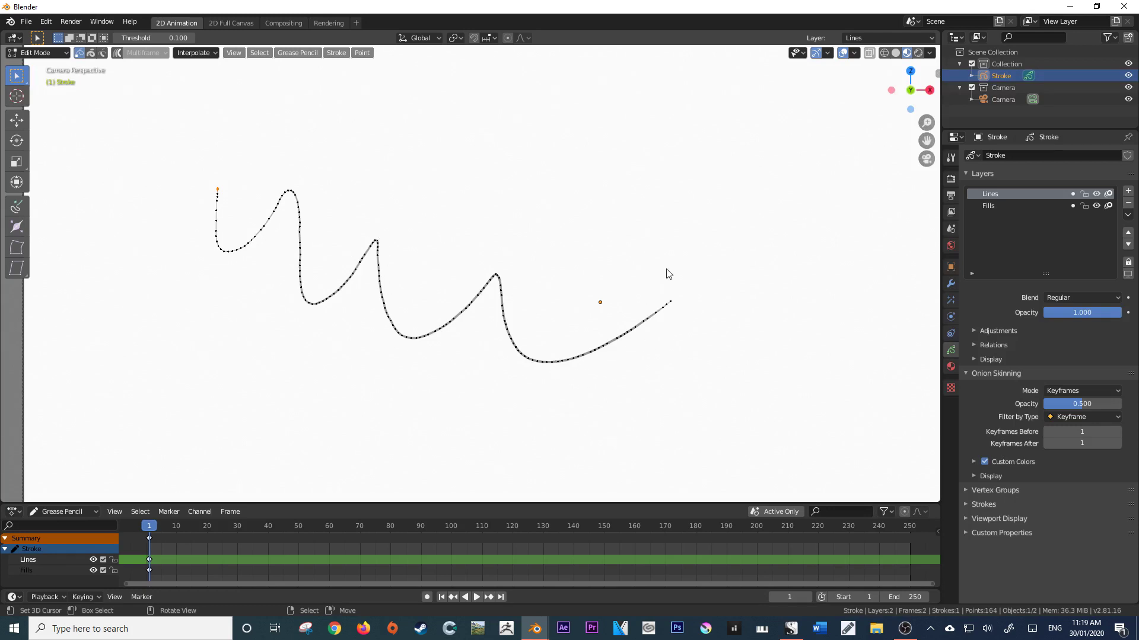
{"action": "middle_click_drag", "start_coordinate": [193, 212], "coordinate": [332, 292], "text": "shift"}
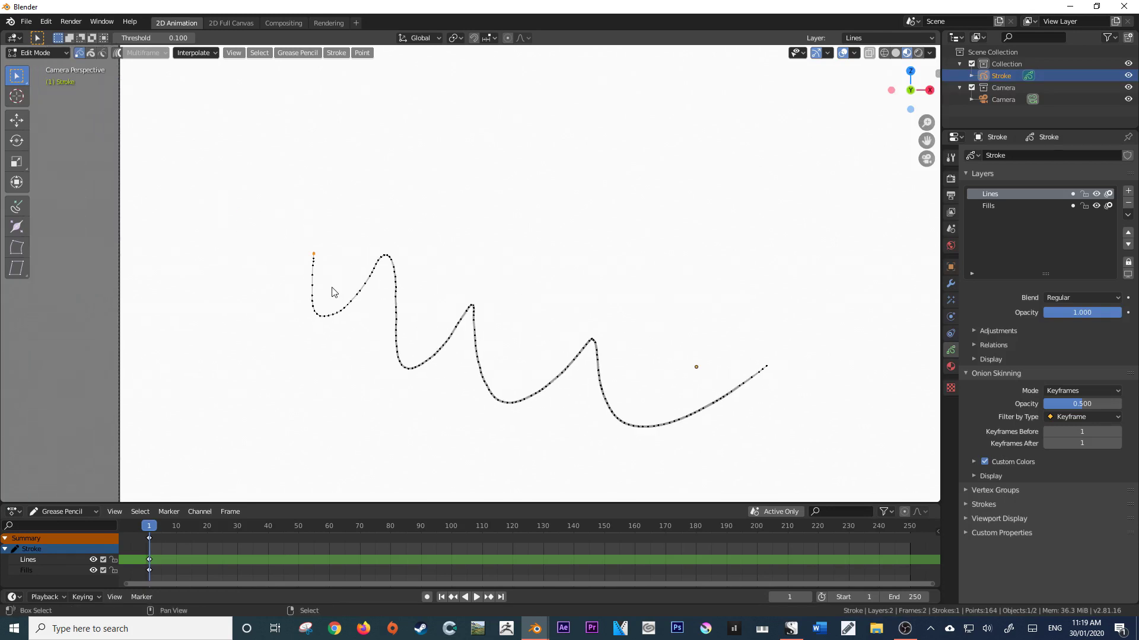
{"action": "scroll", "coordinate": [333, 289], "scroll_direction": "down", "scroll_amount": 2}
{"action": "middle_click_drag", "start_coordinate": [499, 327], "coordinate": [419, 279], "text": "shift"}
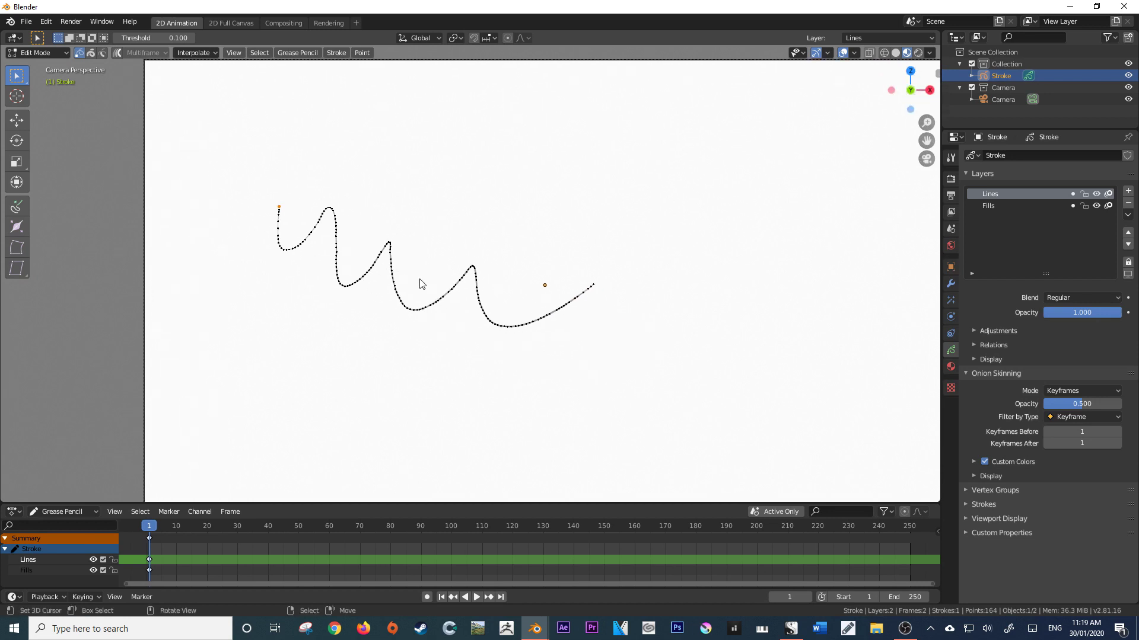
{"action": "left_click", "coordinate": [104, 52]}
Switch to Draw mode and draw a long diagonal Pencil stroke crossing the middle of the wavy stroke
{"action": "left_click", "coordinate": [32, 52]}
{"action": "left_click", "coordinate": [29, 105]}
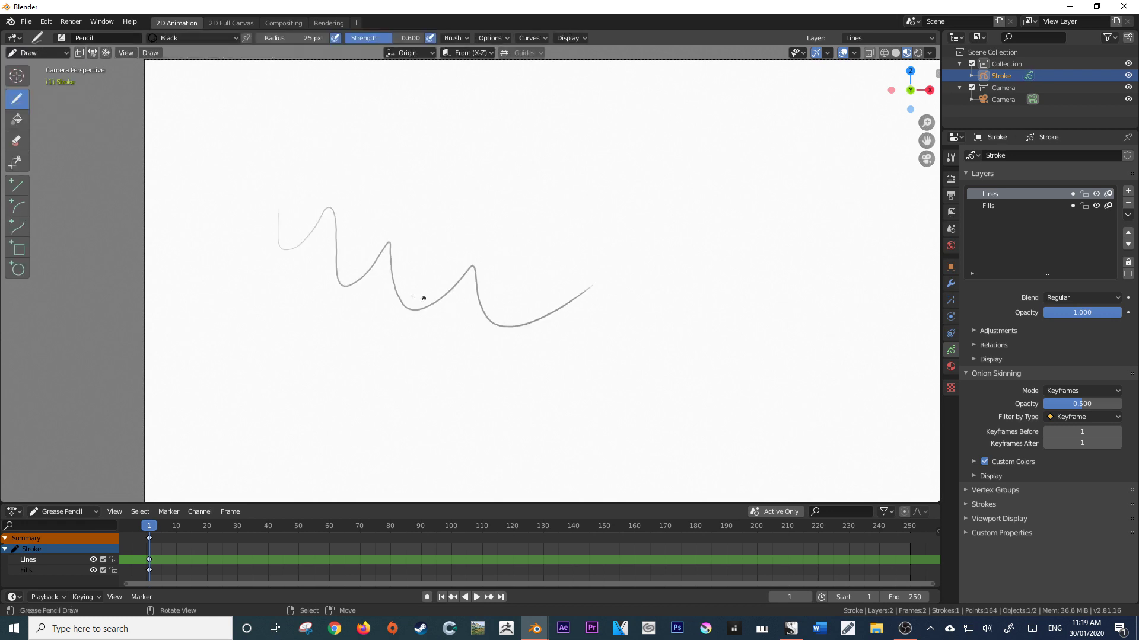
{"action": "mouse_move", "coordinate": [462, 175]}
{"action": "left_mouse_down"}
{"action": "mouse_move", "coordinate": [433, 285]}
{"action": "mouse_move", "coordinate": [379, 390]}
{"action": "left_mouse_up"}
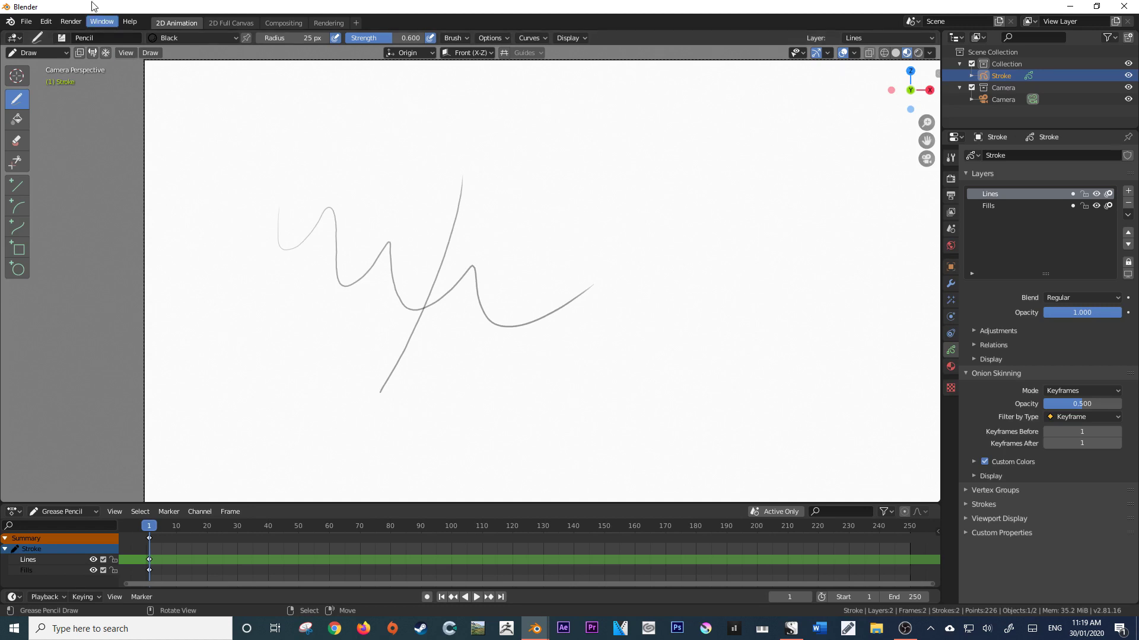
In Edit Mode, select the wavy stroke's section left of the crossing stroke and delete its points
{"action": "left_click", "coordinate": [32, 53]}
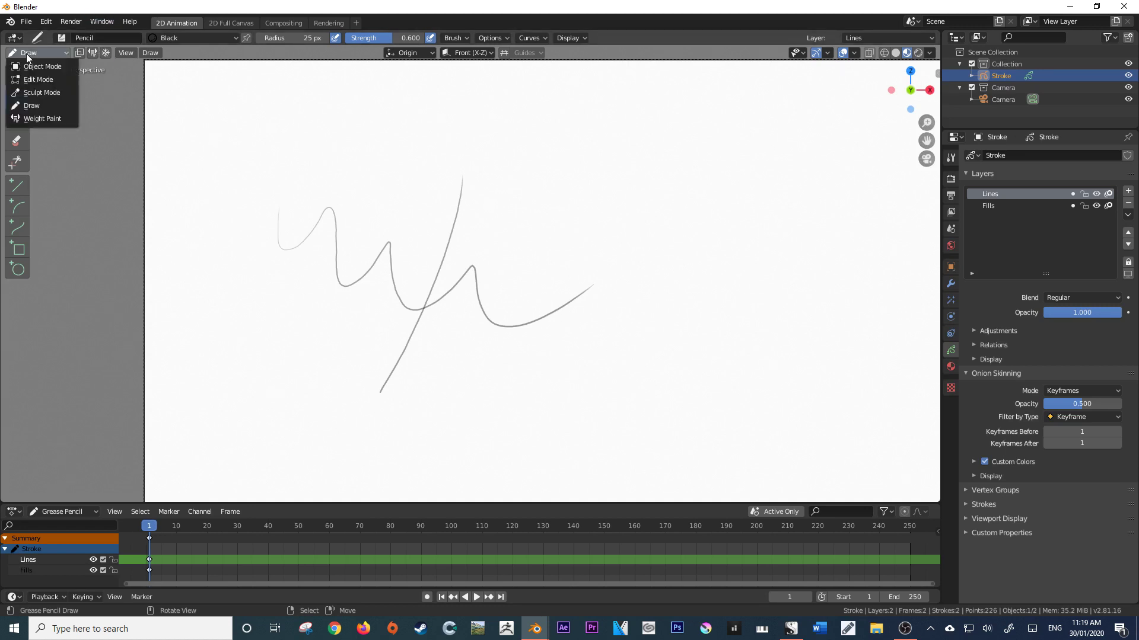
{"action": "left_click", "coordinate": [35, 62]}
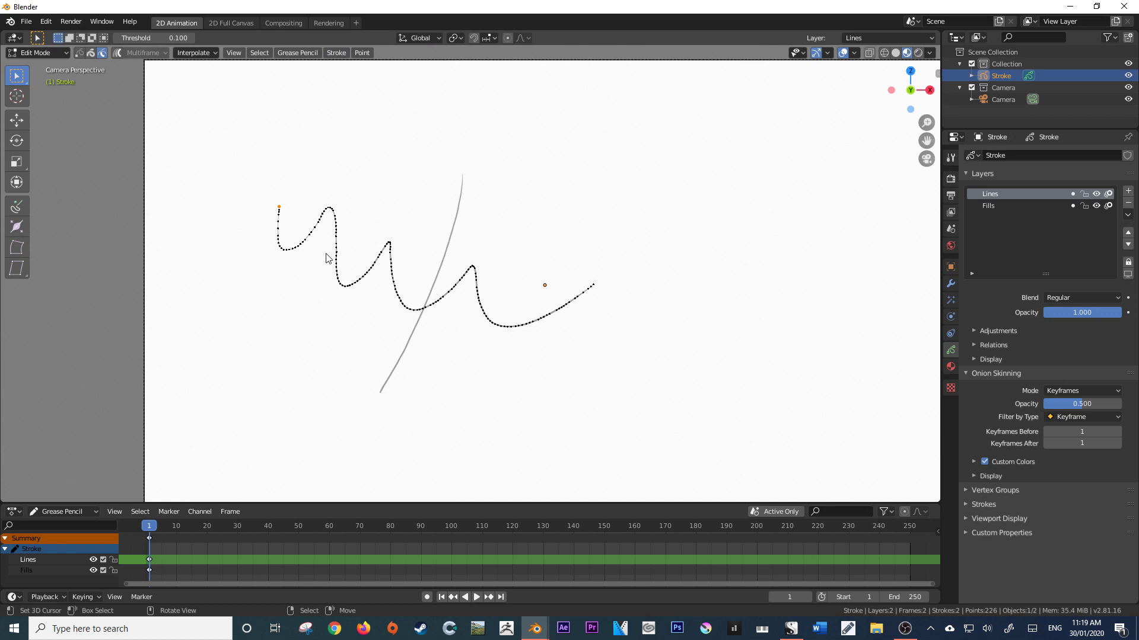
{"action": "key", "text": "l"}
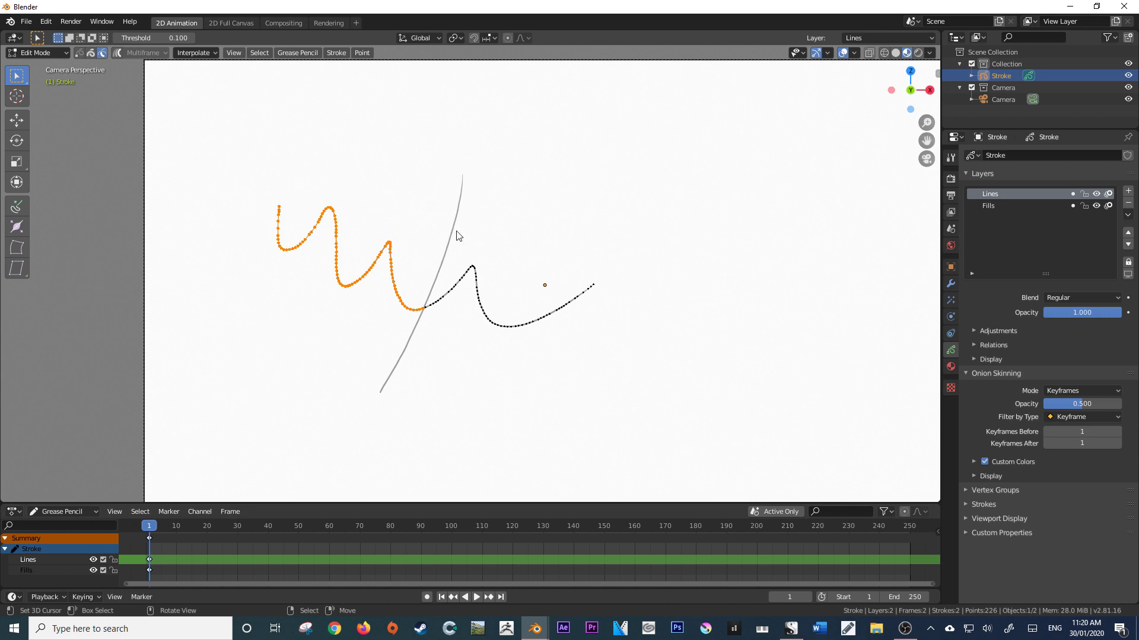
{"action": "key", "text": "x"}
{"action": "left_click", "coordinate": [437, 259]}
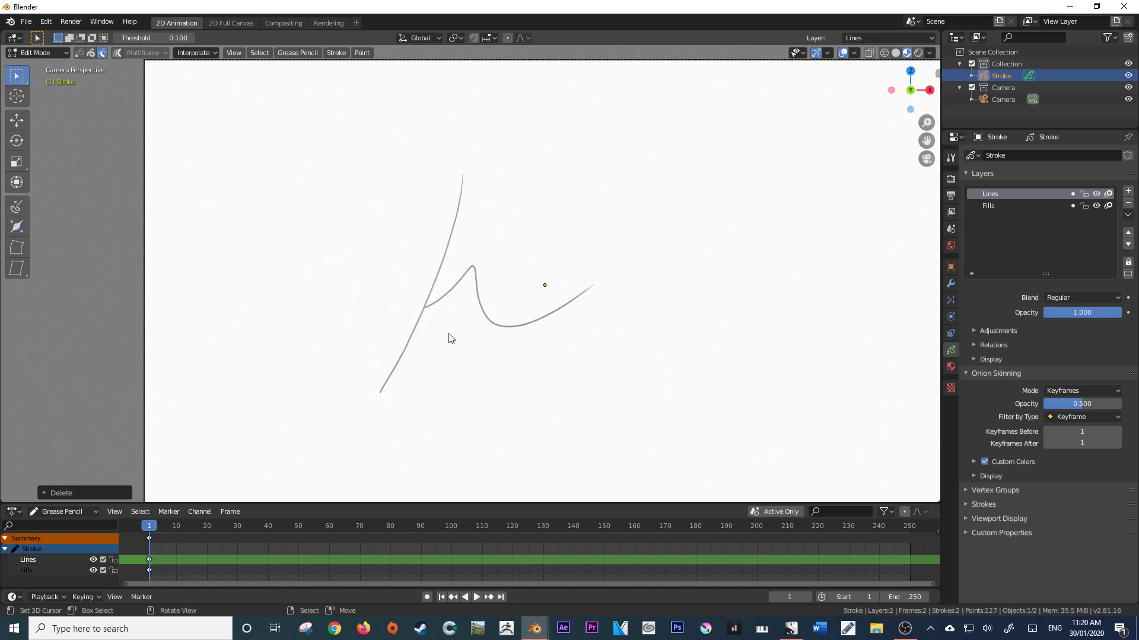
{"action": "key", "text": "ctrl+z"}
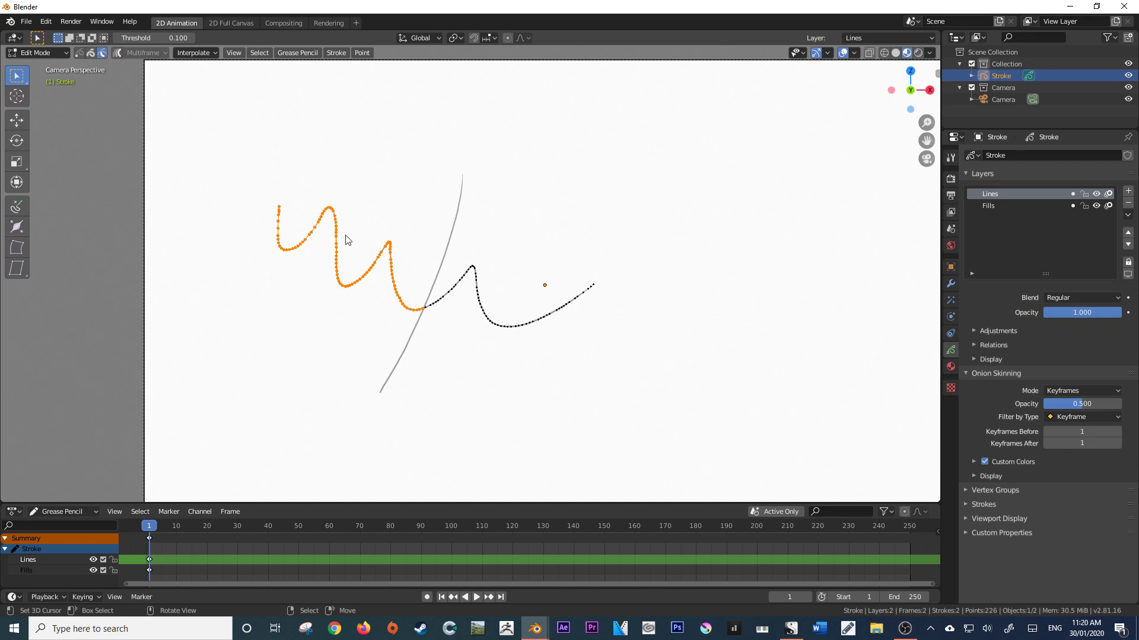
{"action": "key", "text": "x"}
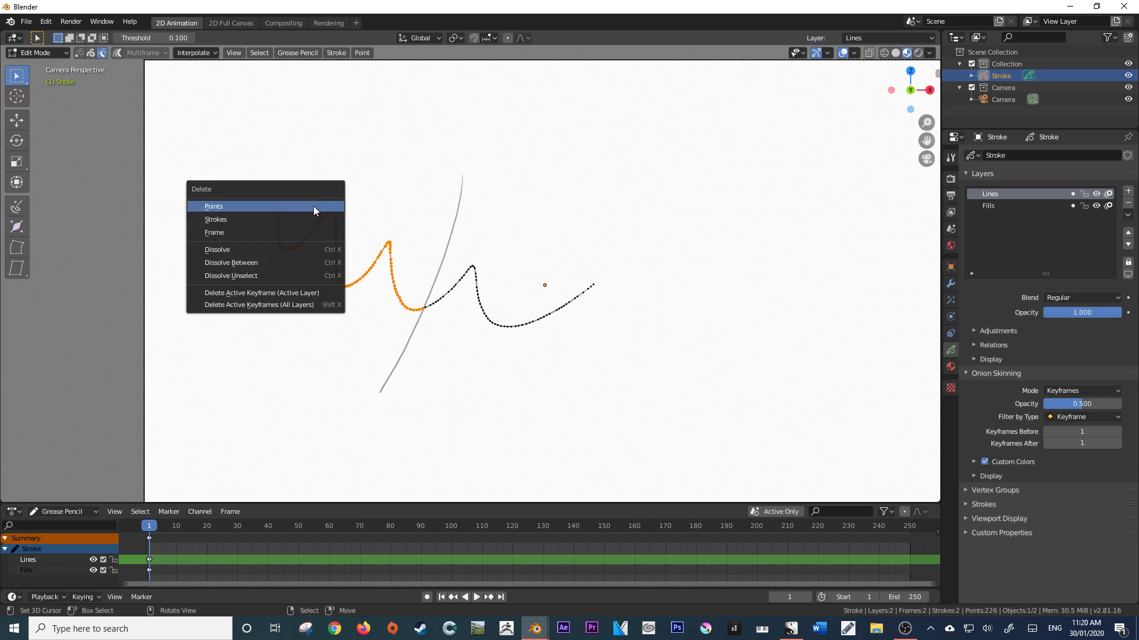
{"action": "left_click", "coordinate": [313, 205]}
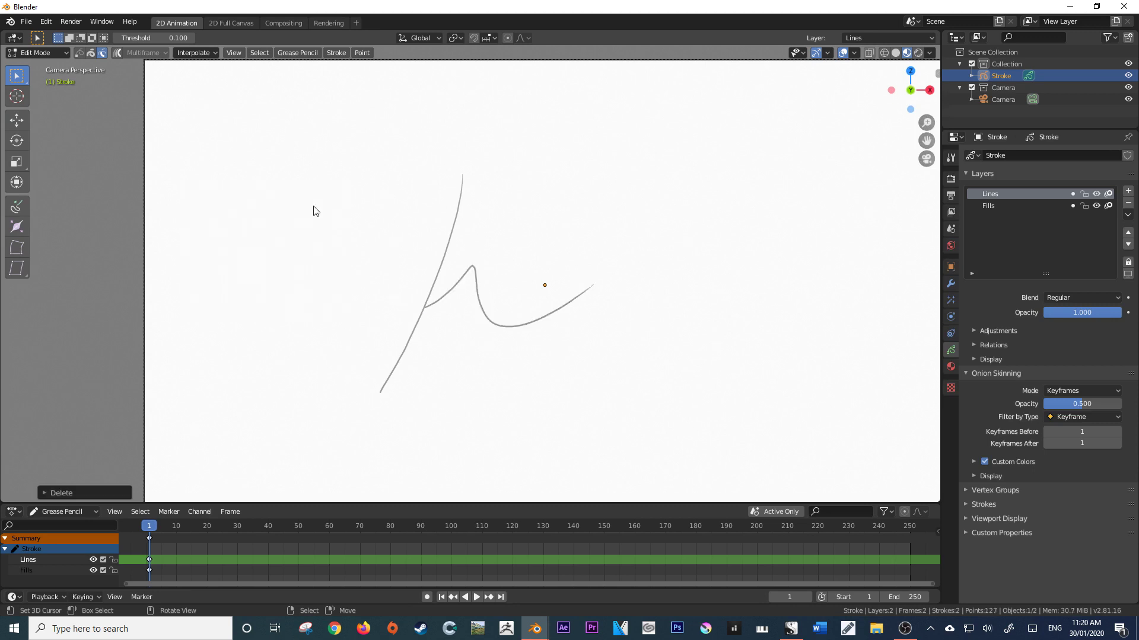
Start the Shortcut VUr display in the 3D viewport and hide the sidebar
{"action": "left_click", "coordinate": [937, 74]}
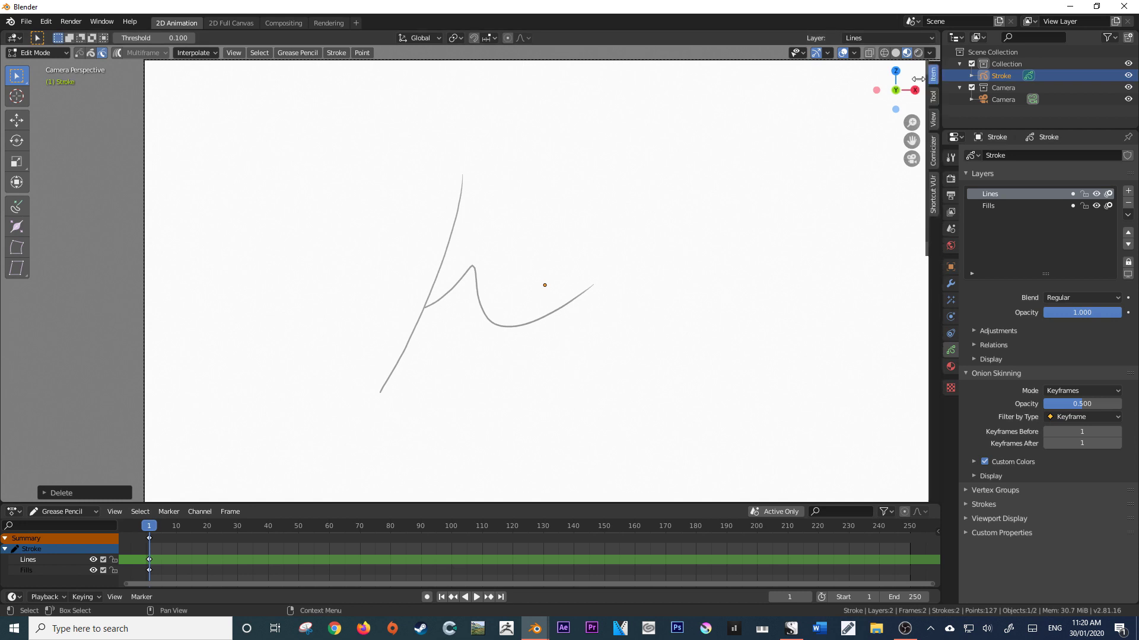
{"action": "left_click", "coordinate": [933, 195]}
{"action": "left_click", "coordinate": [848, 84]}
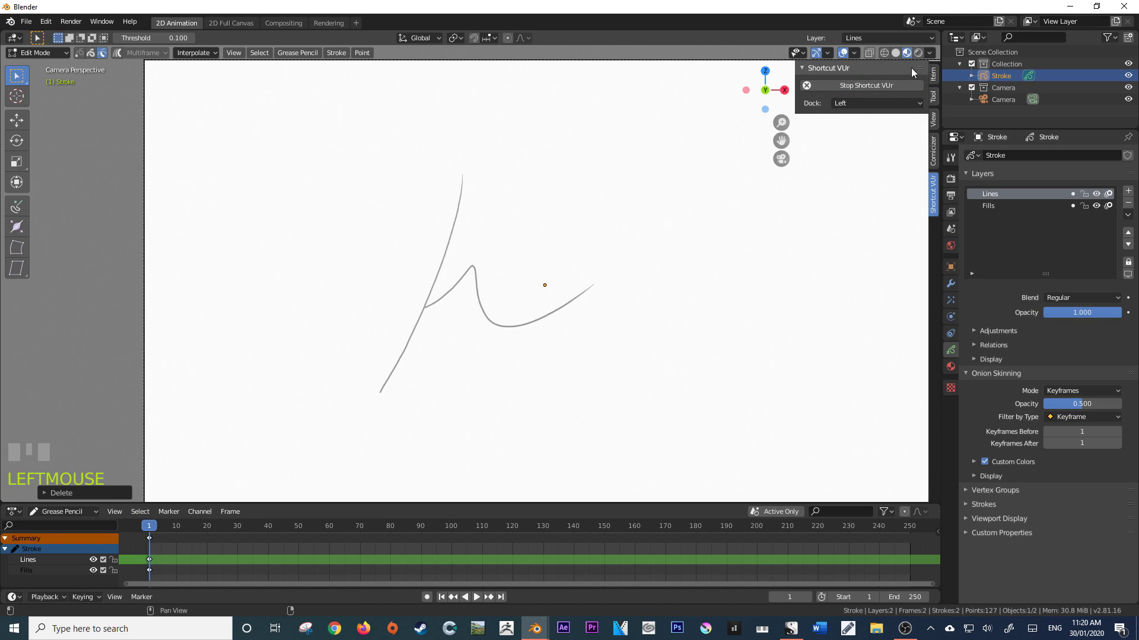
{"action": "left_click_drag", "start_coordinate": [796, 66], "coordinate": [955, 92]}
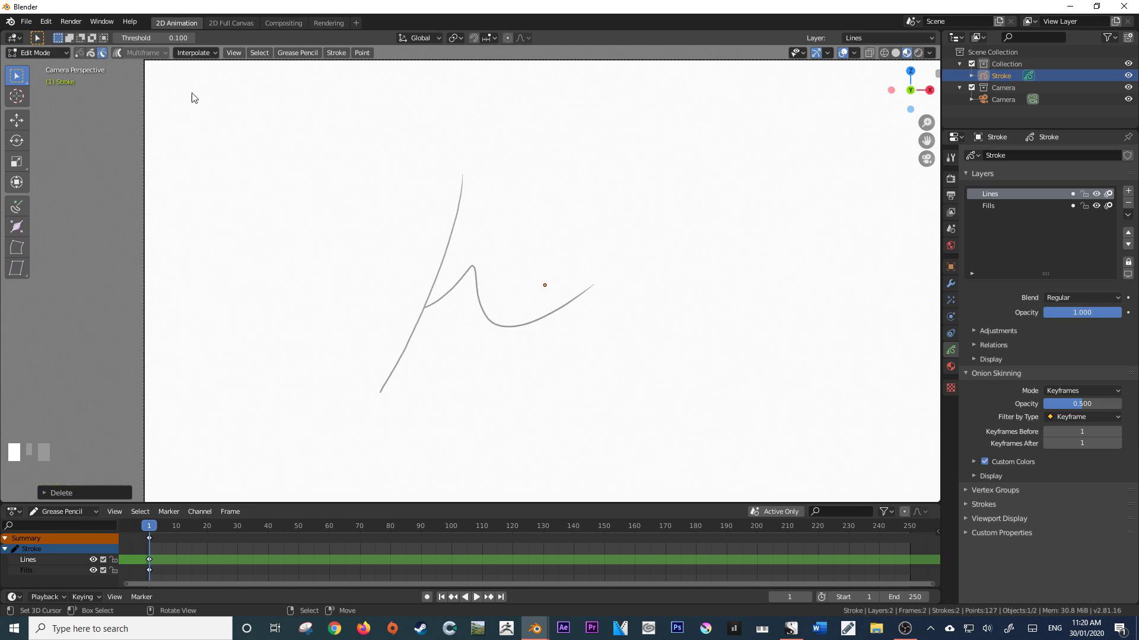
Set the Edit Mode selection to whole strokes and change the stroke object to Draw mode
{"action": "left_click", "coordinate": [91, 53]}
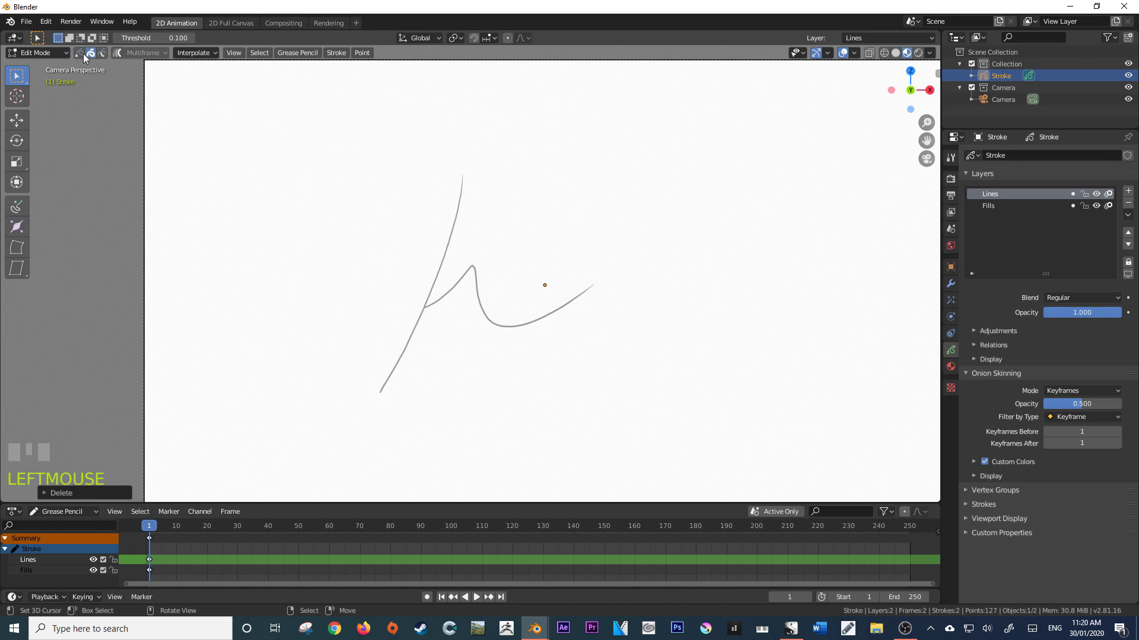
{"action": "left_click", "coordinate": [51, 52]}
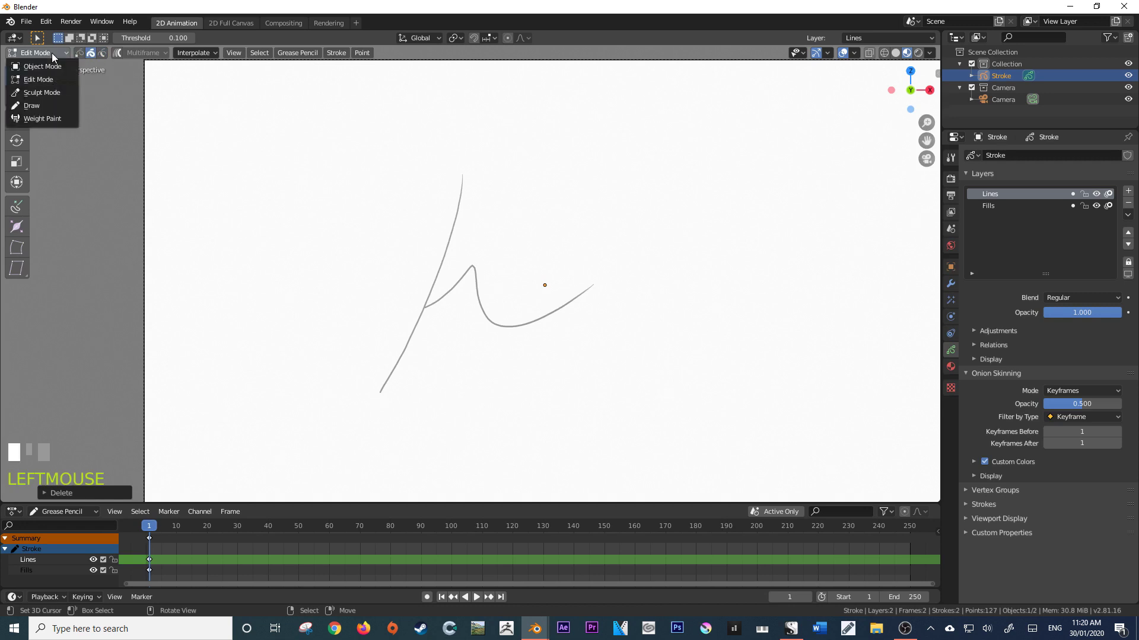
{"action": "left_click", "coordinate": [42, 104]}
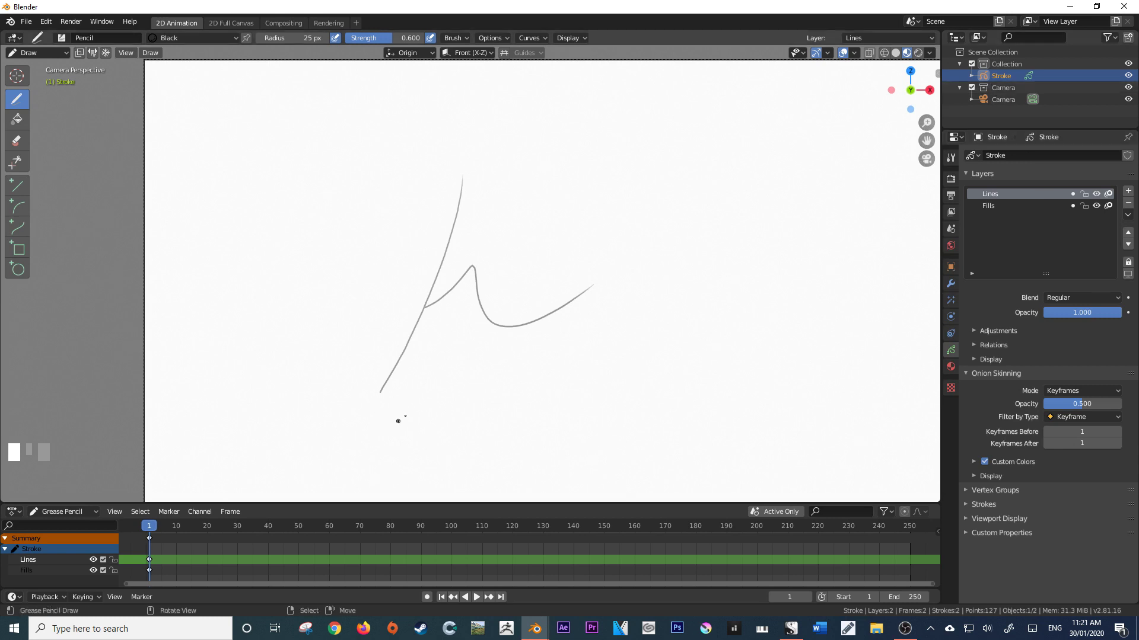
Go to frame 9 and draw a diagonal Pencil stroke rising to the right across the existing lines
{"action": "left_click", "coordinate": [157, 528]}
{"action": "left_click_drag", "start_coordinate": [176, 525], "coordinate": [175, 526]}
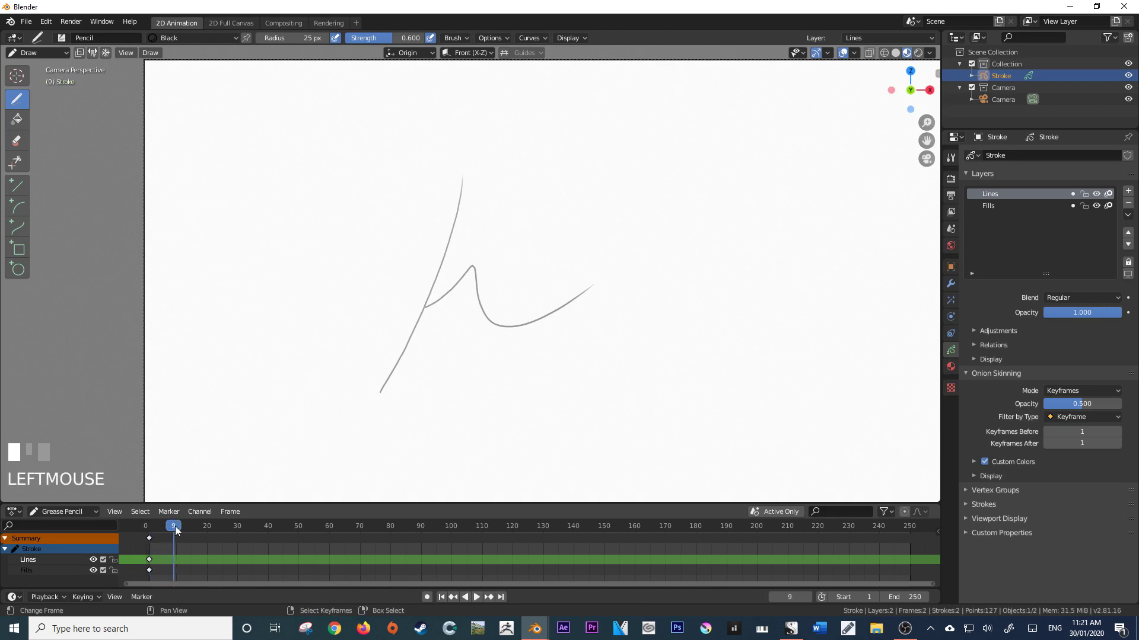
{"action": "left_click_drag", "start_coordinate": [377, 310], "coordinate": [574, 186]}
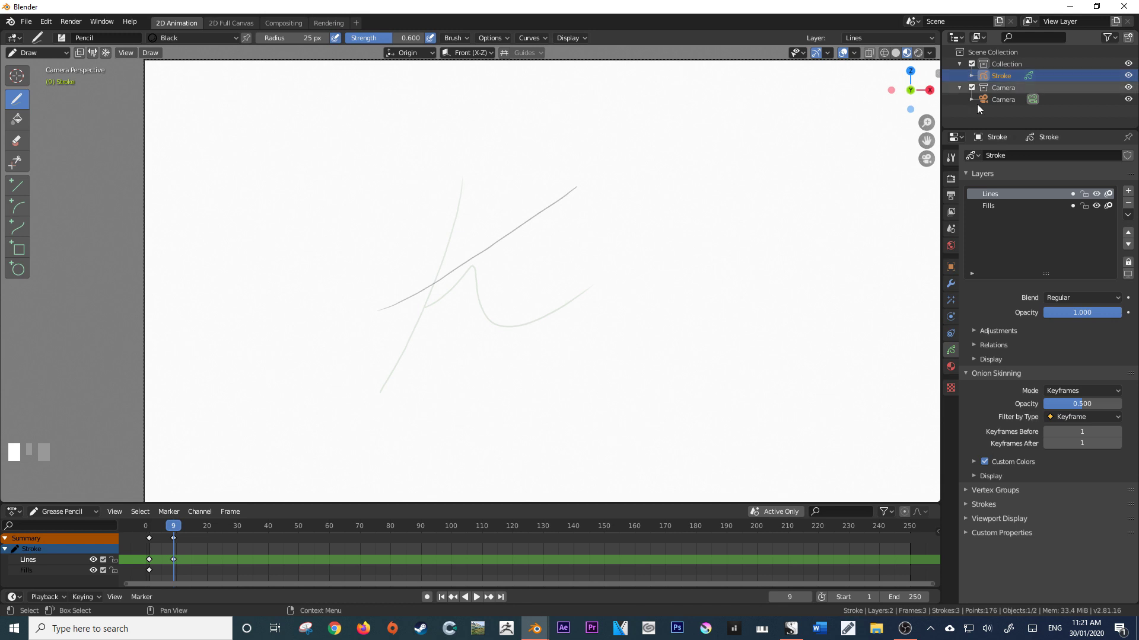
Try moving the keyframe at frame 9 along the timeline, keeping it at its original frame
{"action": "right_click", "coordinate": [175, 538]}
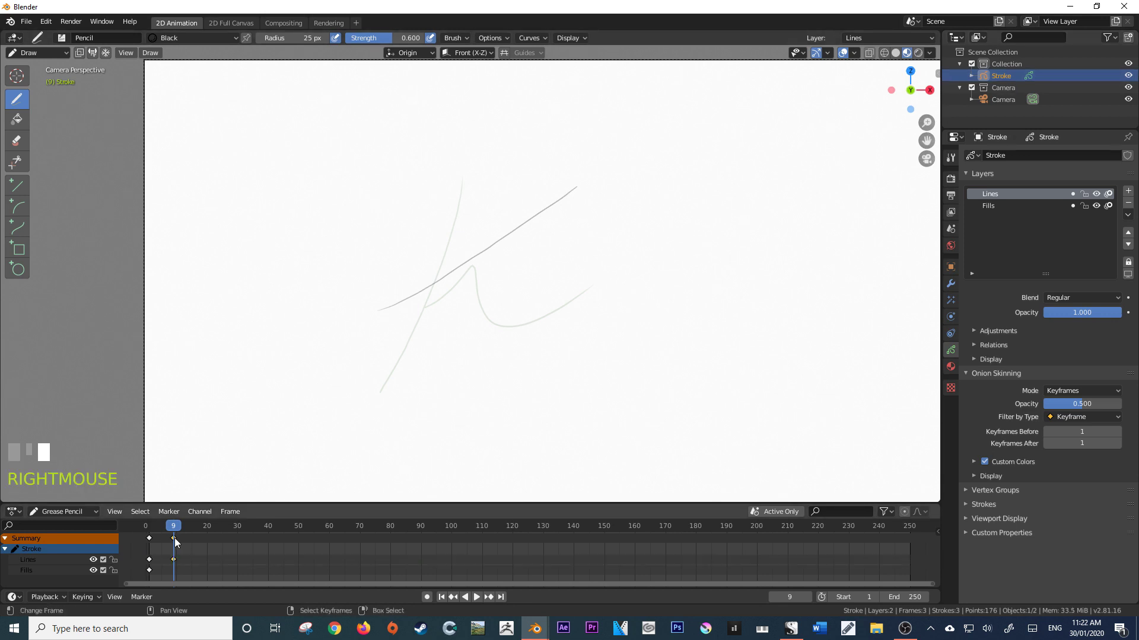
{"action": "key", "text": "g"}
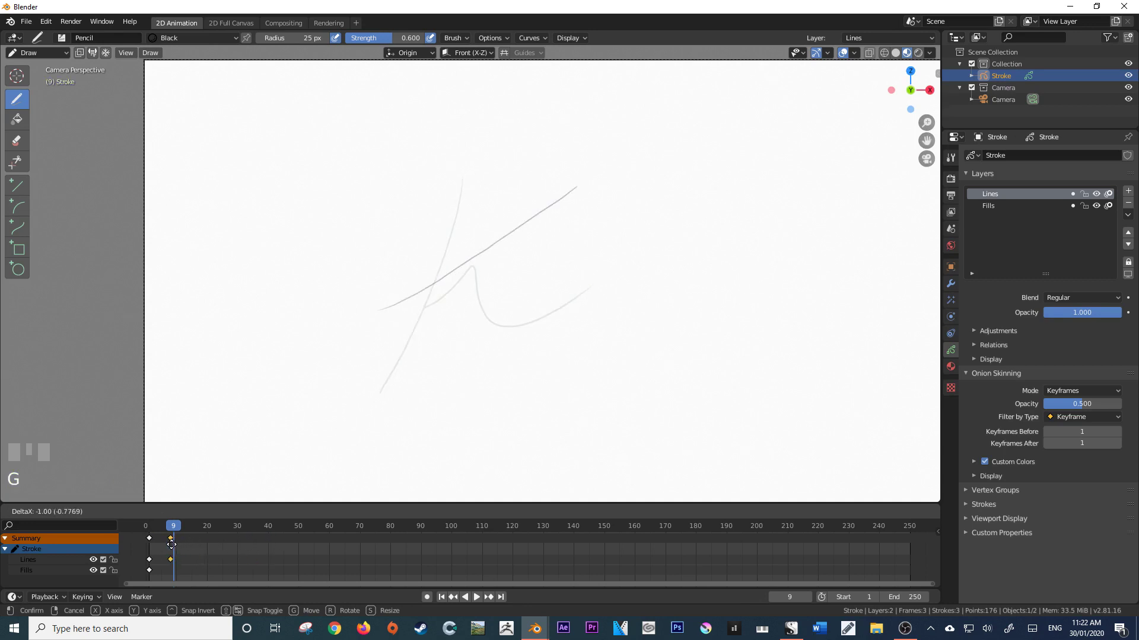
{"action": "right_click", "coordinate": [250, 553]}
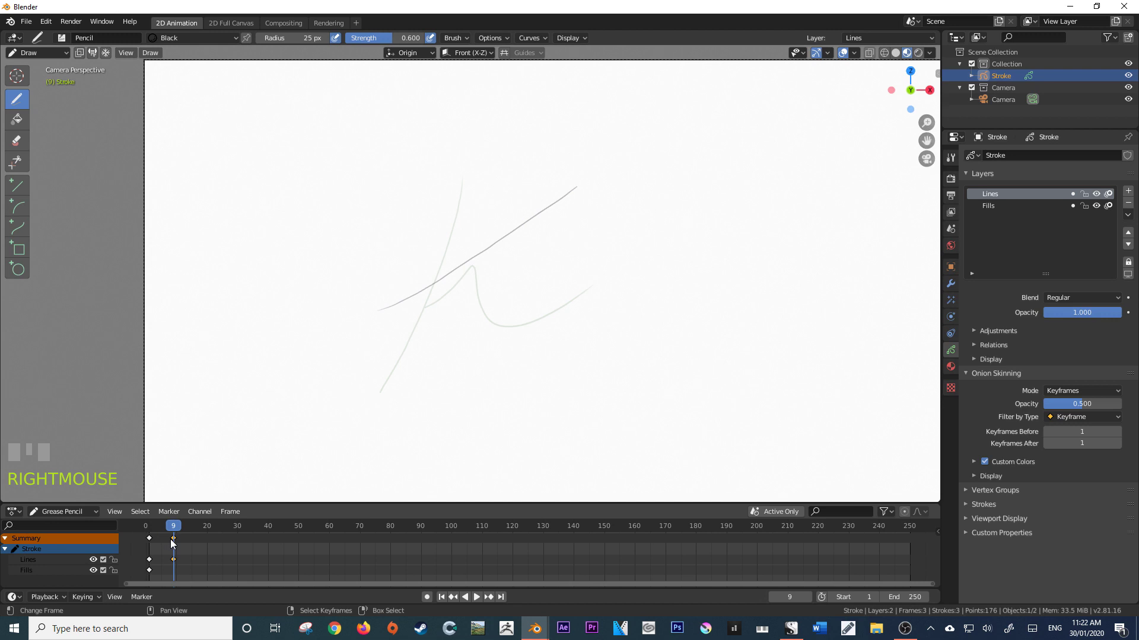
{"action": "key", "text": "g"}
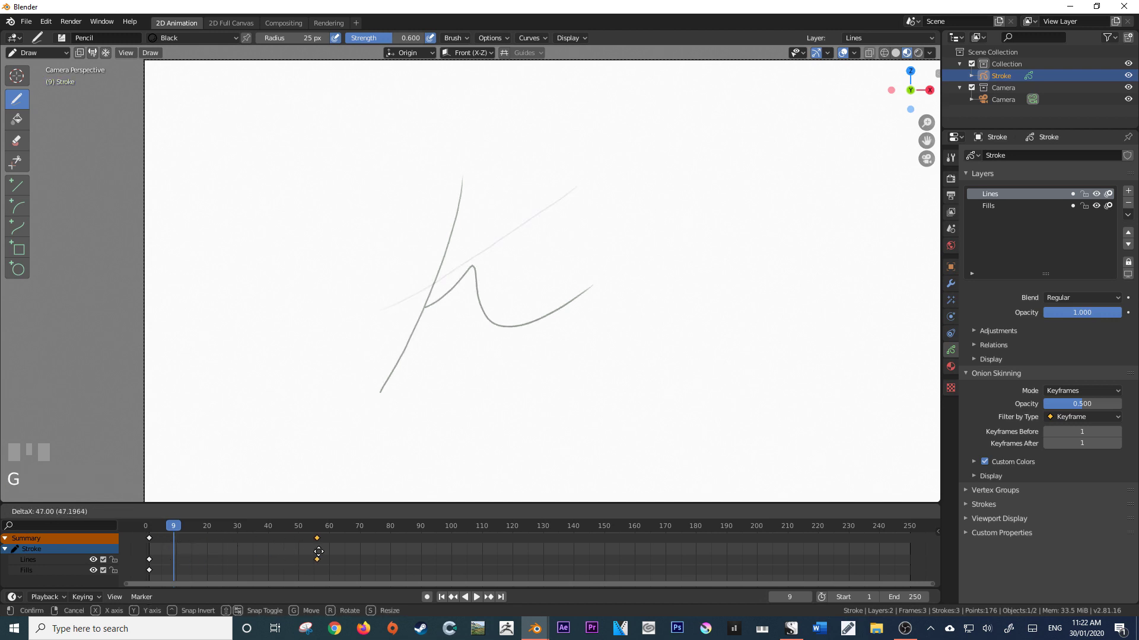
{"action": "right_click", "coordinate": [175, 544]}
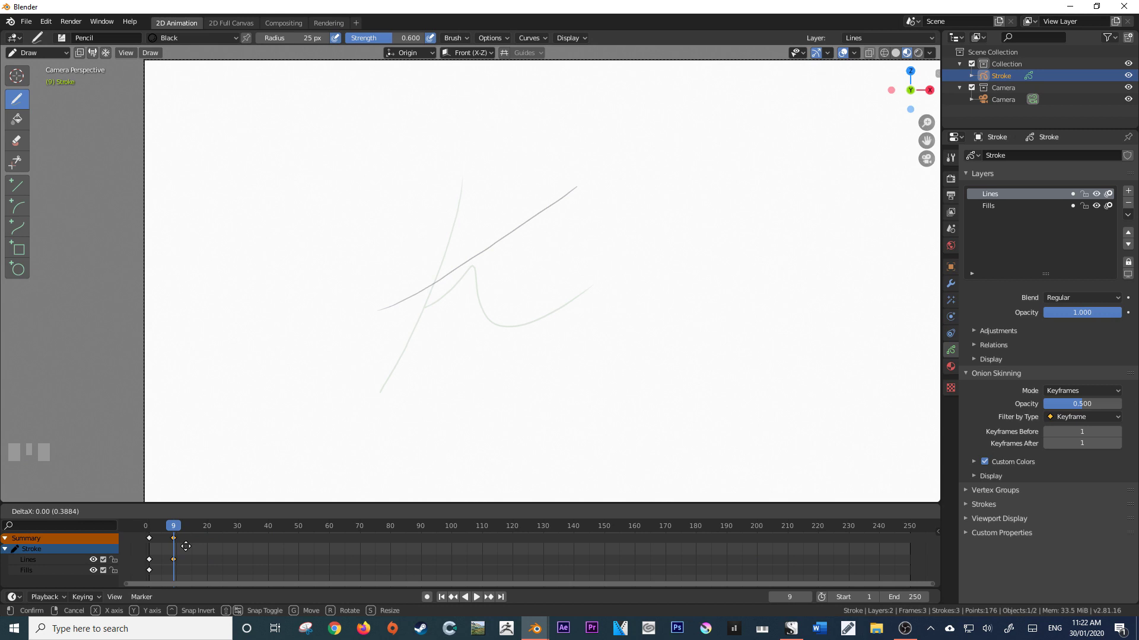
{"action": "left_click", "coordinate": [185, 546]}
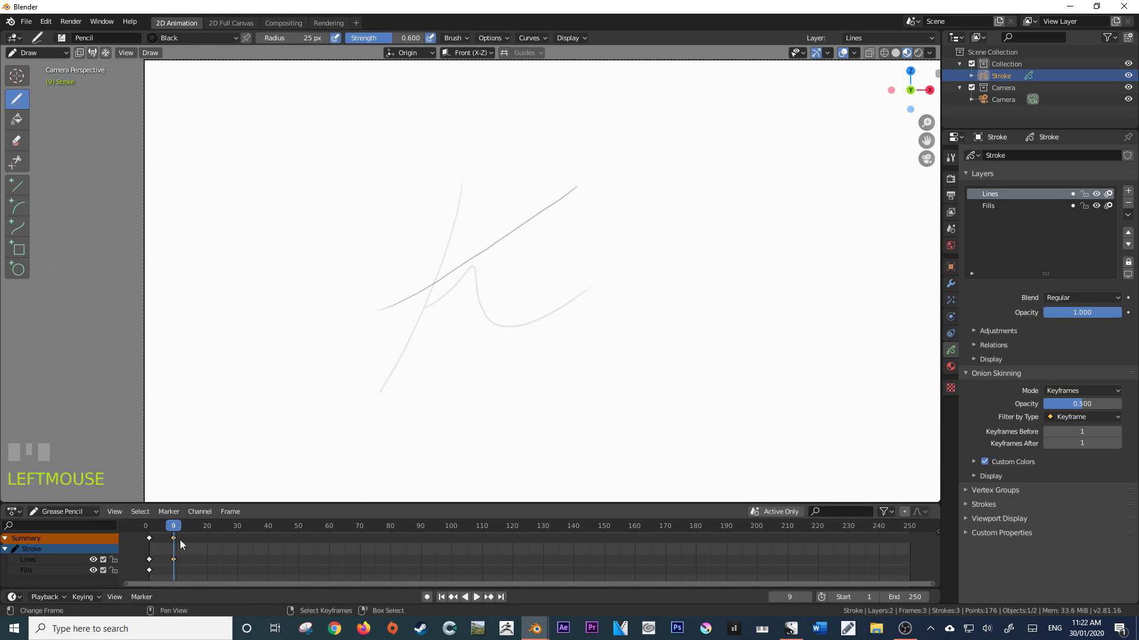
Select the keyframe at frame 9 and delete it
{"action": "right_click", "coordinate": [179, 543]}
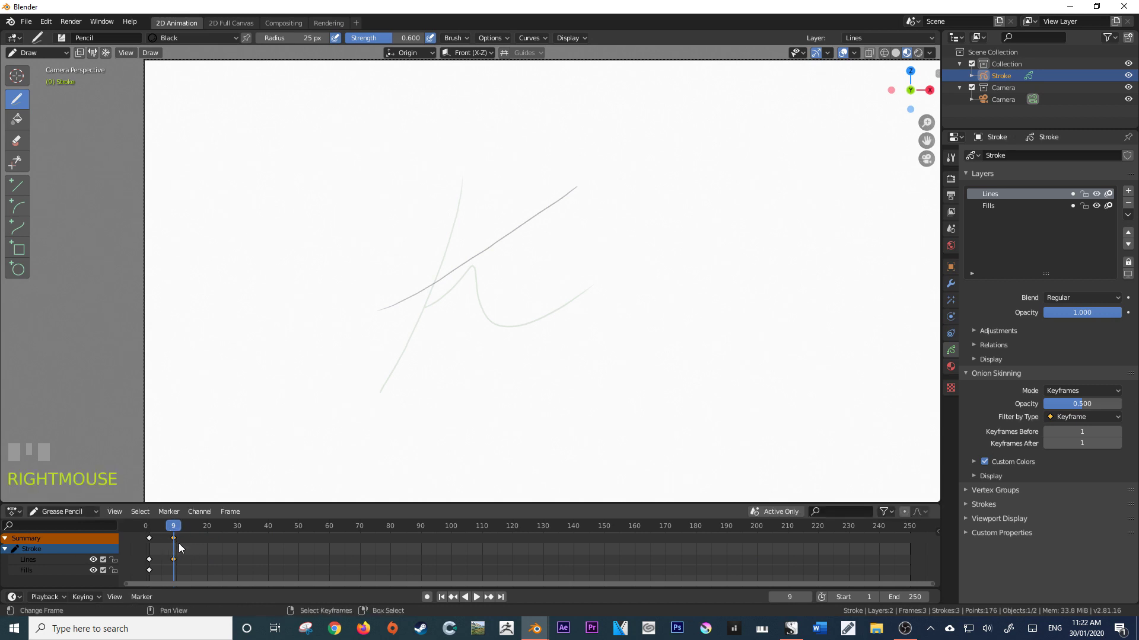
{"action": "key", "text": "x"}
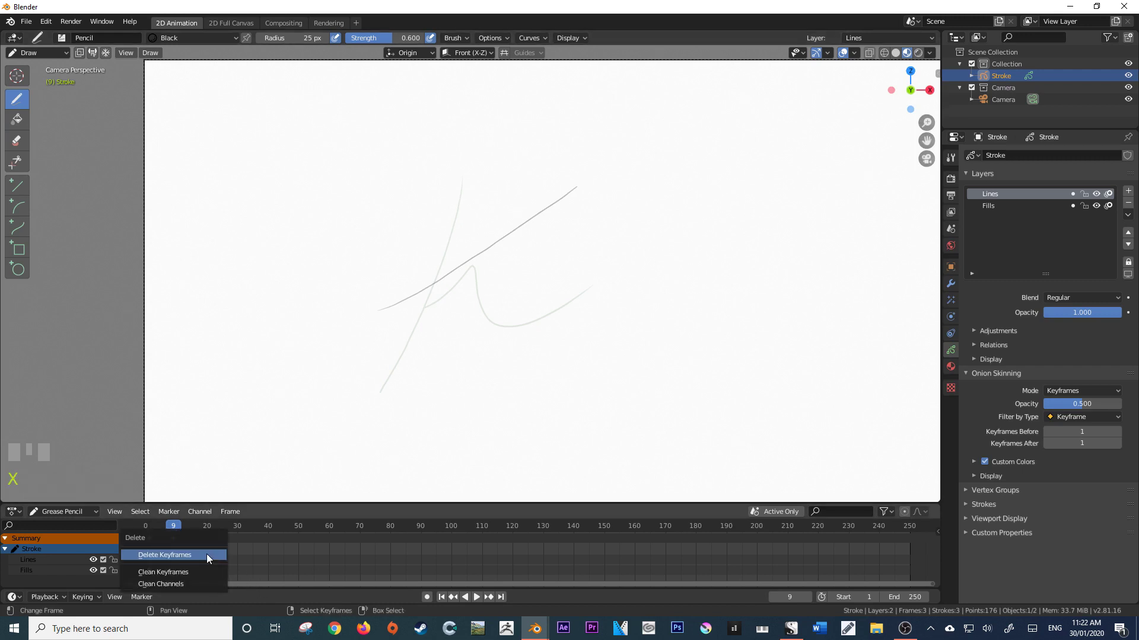
{"action": "left_click", "coordinate": [207, 556]}
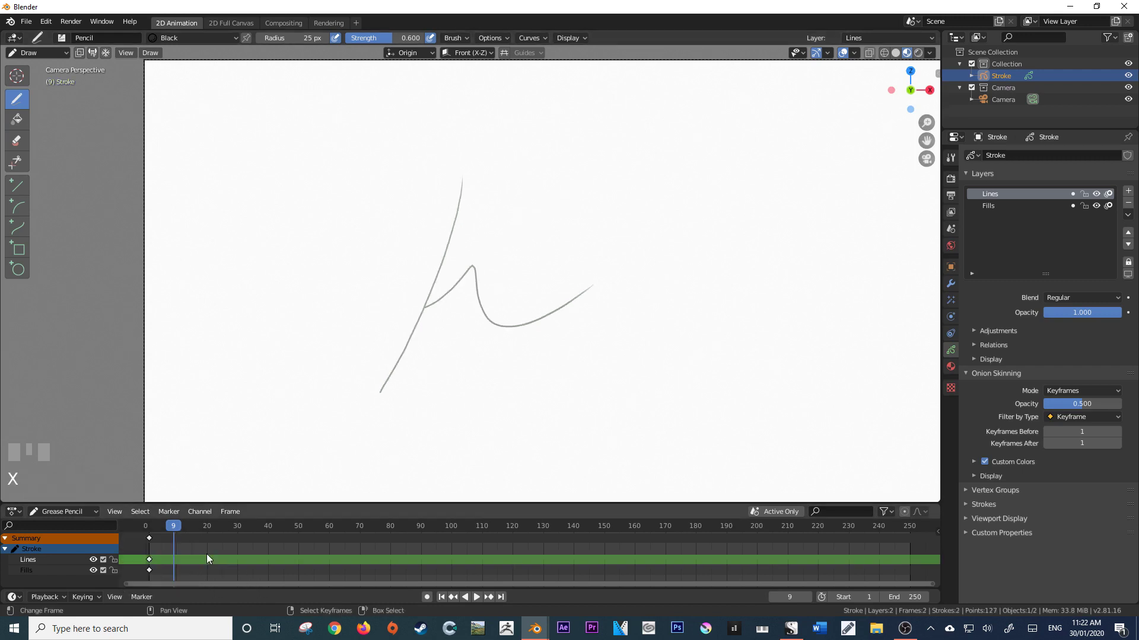
At frame 1, delete all strokes in Edit Mode and return the stroke object to Draw mode
{"action": "mouse_move", "coordinate": [171, 528]}
{"action": "left_mouse_down"}
{"action": "mouse_move", "coordinate": [151, 530]}
{"action": "mouse_move", "coordinate": [201, 531]}
{"action": "mouse_move", "coordinate": [150, 534]}
{"action": "left_mouse_up"}
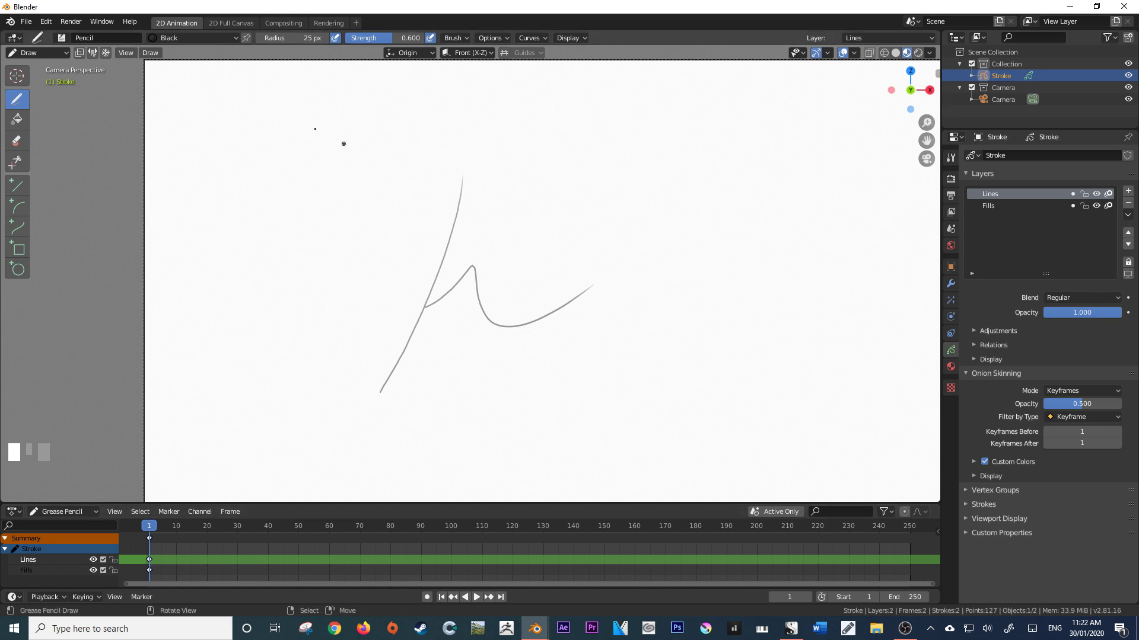
{"action": "left_click", "coordinate": [40, 52]}
{"action": "left_click", "coordinate": [29, 73]}
{"action": "key", "text": "a"}
{"action": "key", "text": "x"}
{"action": "left_click", "coordinate": [513, 266]}
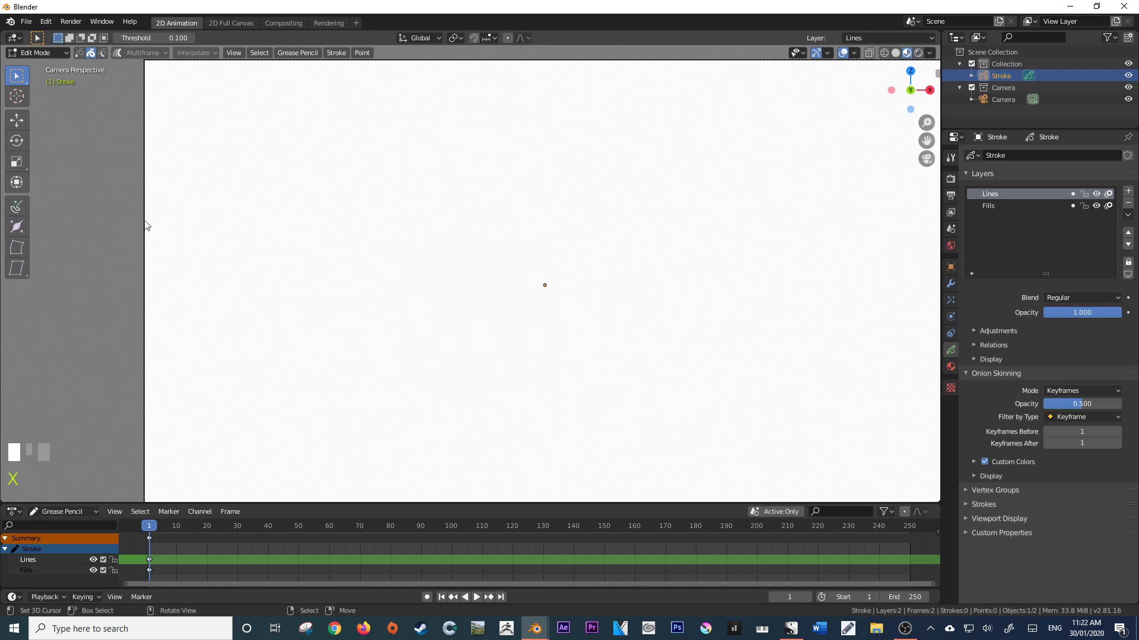
{"action": "left_click", "coordinate": [55, 54]}
{"action": "left_click", "coordinate": [32, 93]}
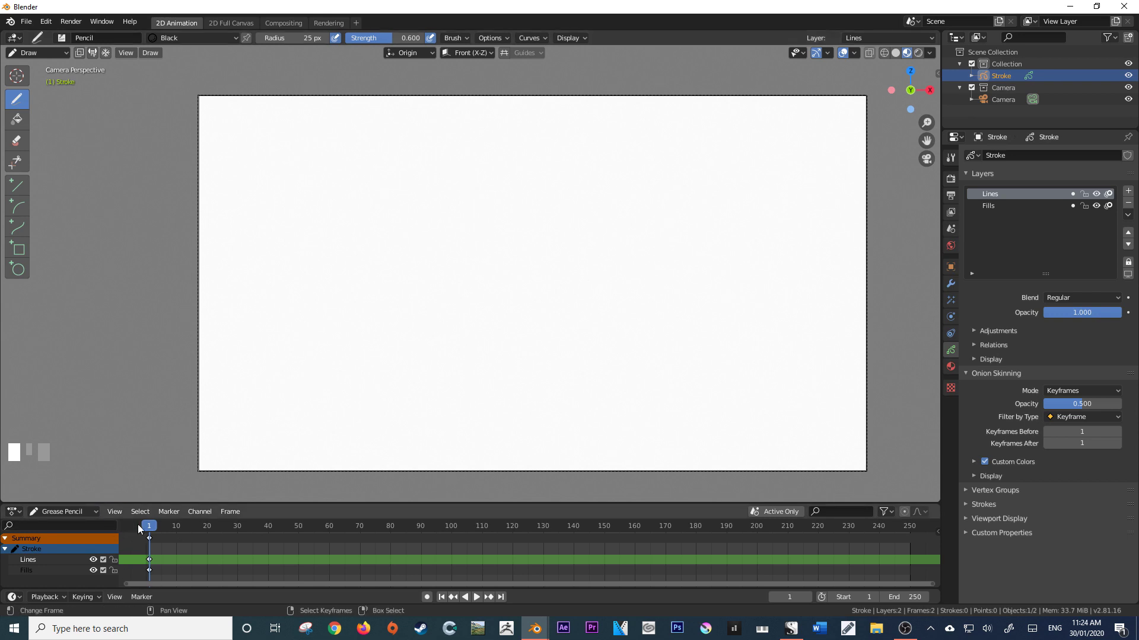
Remove the Lines layer and rename the remaining Fills layer Draft
{"action": "left_click", "coordinate": [1129, 205]}
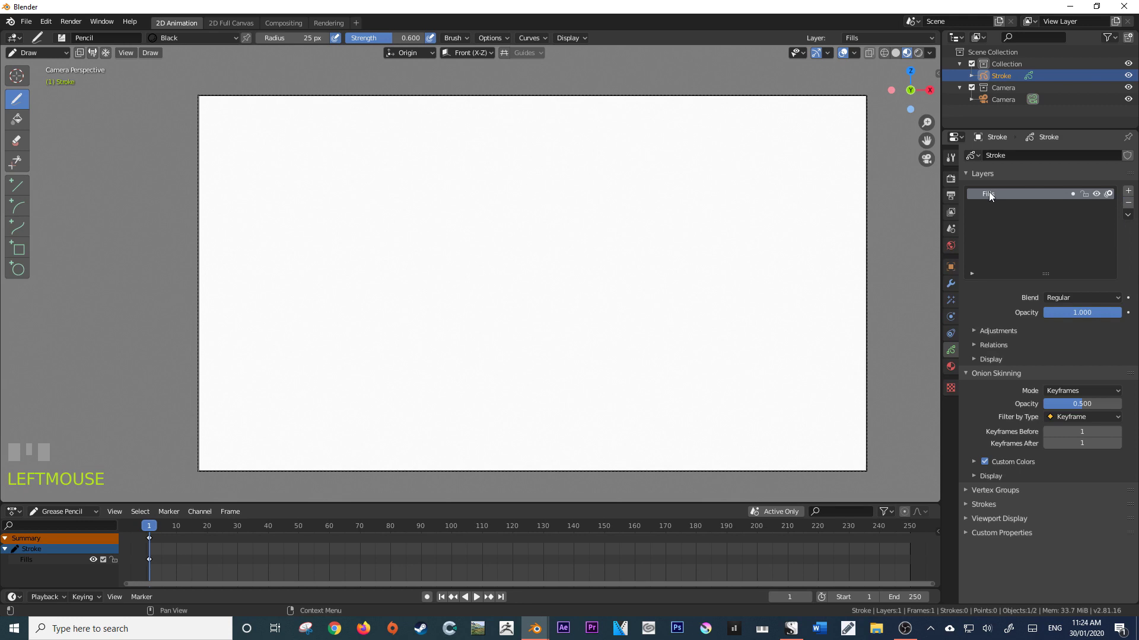
{"action": "double_click", "coordinate": [988, 194]}
{"action": "type", "text": "d"}
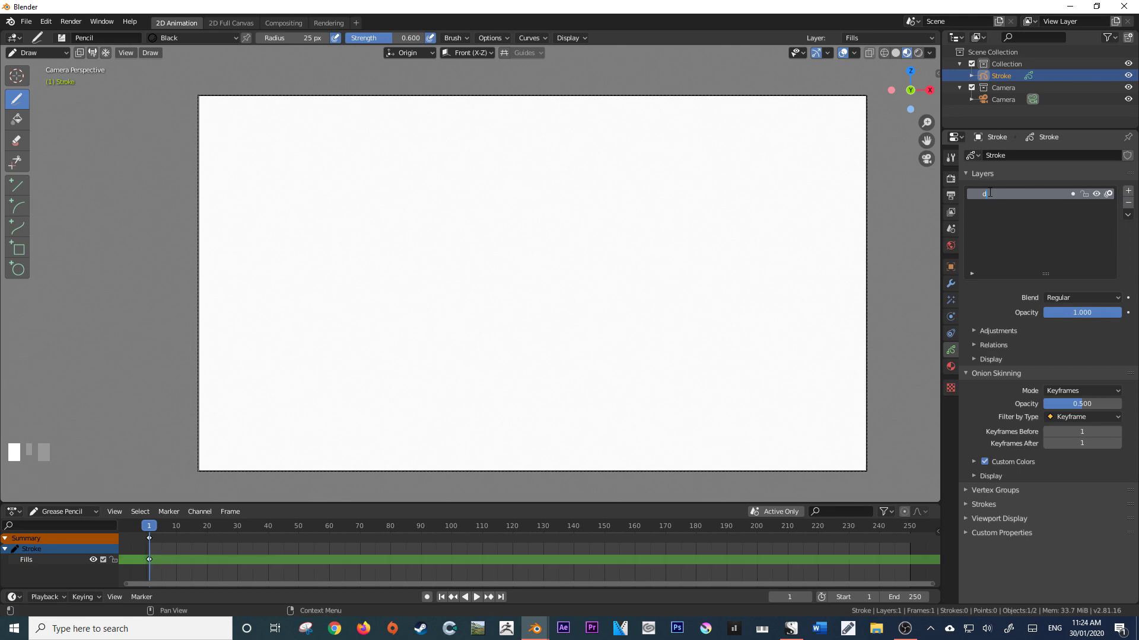
{"action": "type", "text": "RAFT"}
{"action": "key", "text": "Return"}
{"action": "left_click", "coordinate": [1000, 193]}
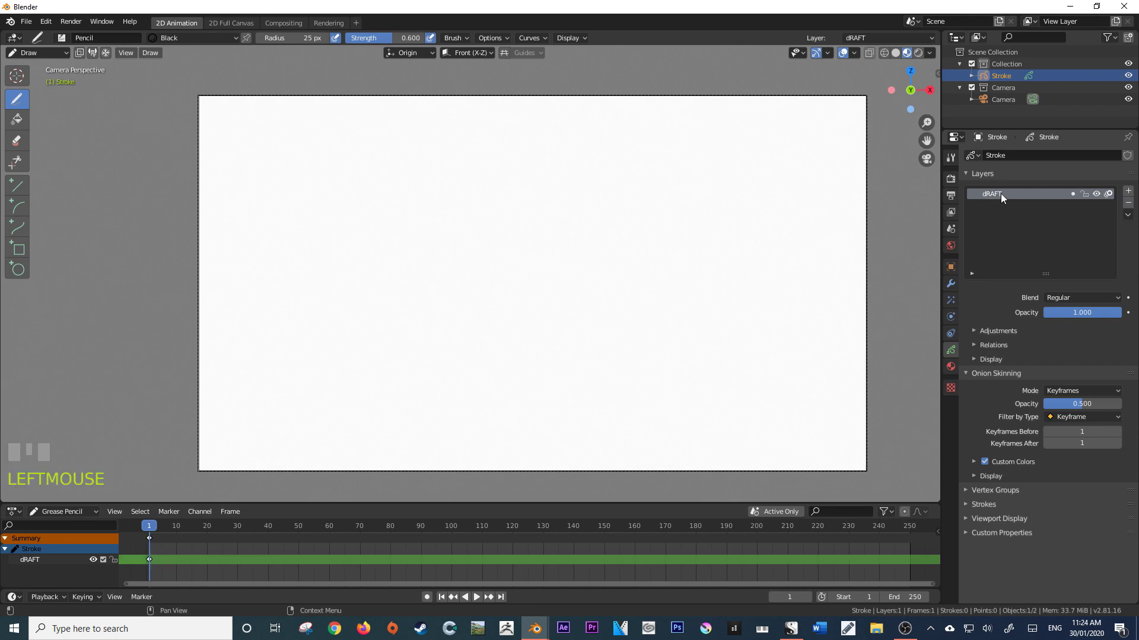
{"action": "type", "text": "Draft"}
{"action": "key", "text": "Return"}
Draw a wavy Pencil stroke across the canvas on the Draft layer and toggle the layer's visibility repeatedly, leaving it hidden
{"action": "mouse_move", "coordinate": [334, 307]}
{"action": "left_mouse_down"}
{"action": "mouse_move", "coordinate": [422, 223]}
{"action": "mouse_move", "coordinate": [503, 304]}
{"action": "mouse_move", "coordinate": [651, 276]}
{"action": "left_mouse_up"}
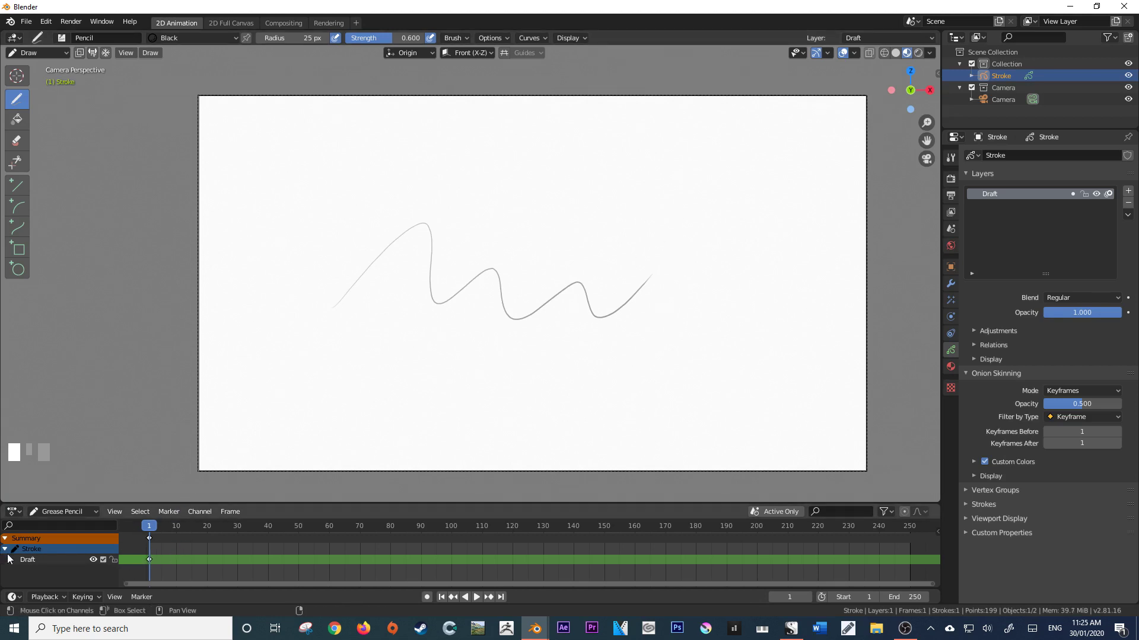
{"action": "left_click", "coordinate": [1095, 192]}
{"action": "left_click", "coordinate": [1095, 191]}
{"action": "left_click", "coordinate": [1094, 192]}
{"action": "left_click", "coordinate": [1095, 192]}
{"action": "left_click", "coordinate": [1094, 192]}
{"action": "left_click", "coordinate": [1095, 192]}
{"action": "left_click", "coordinate": [1095, 191]}
{"action": "left_click", "coordinate": [1095, 192]}
{"action": "left_click", "coordinate": [1094, 192]}
{"action": "left_click", "coordinate": [1095, 191]}
{"action": "left_click", "coordinate": [1095, 192]}
{"action": "left_click", "coordinate": [1095, 191]}
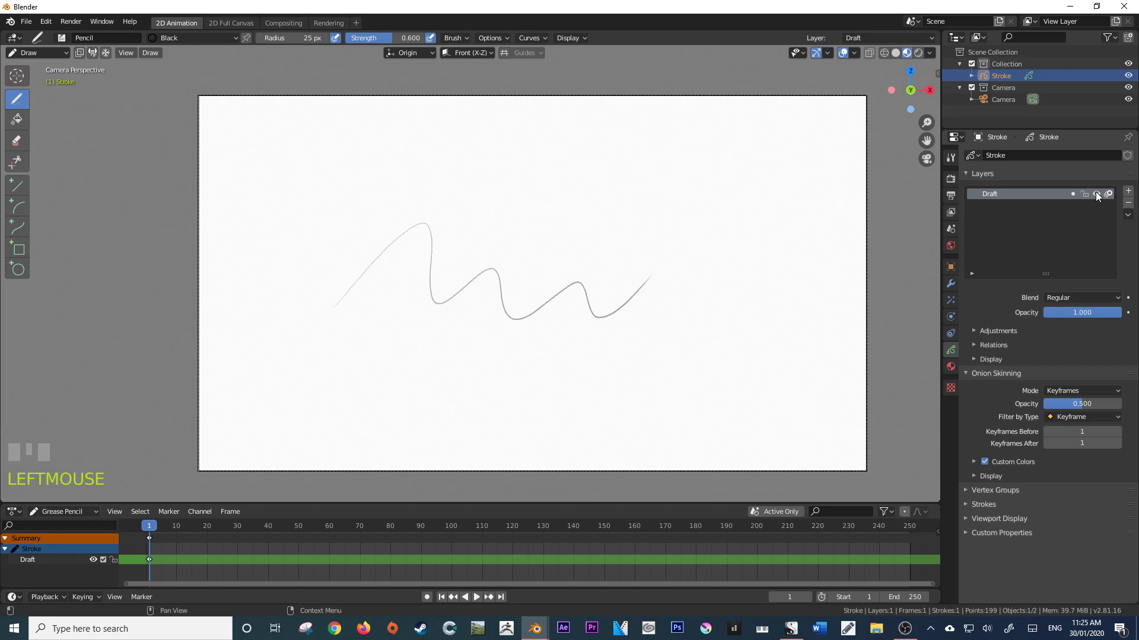
{"action": "key", "text": "ctrl+z"}
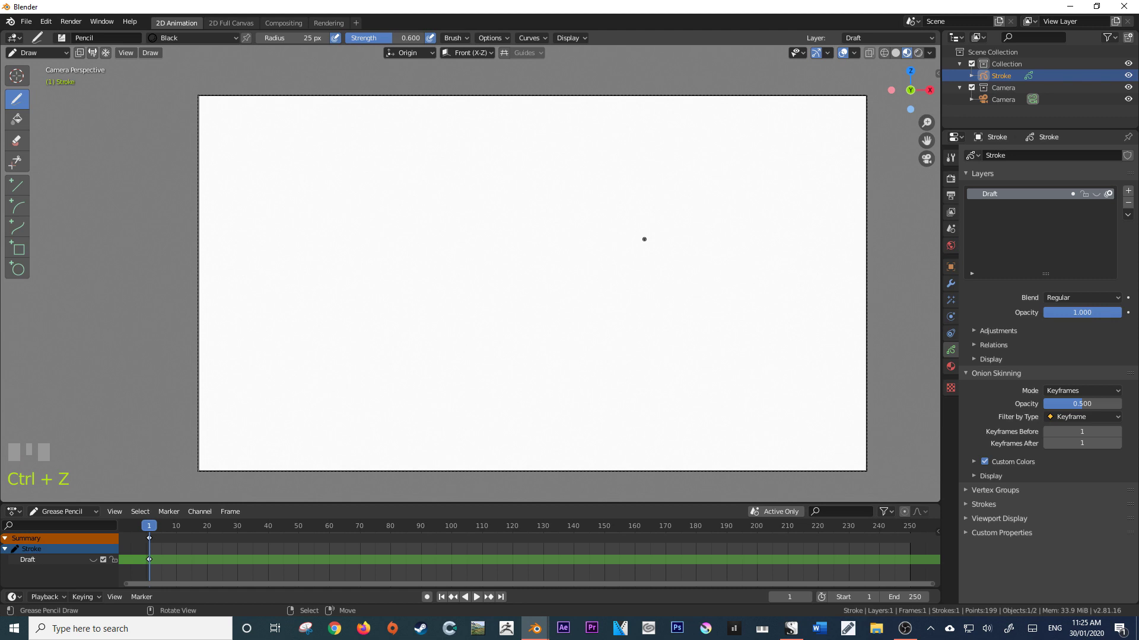
Switch the drawing brush from Pencil to Pen
{"action": "left_click", "coordinate": [951, 163]}
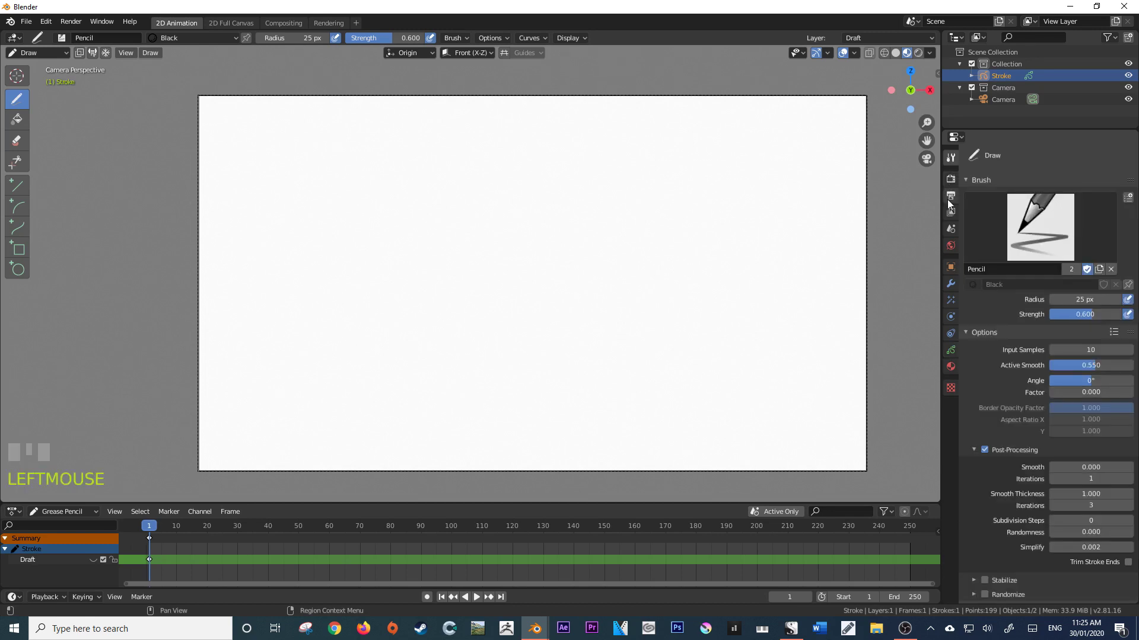
{"action": "left_click", "coordinate": [1027, 223]}
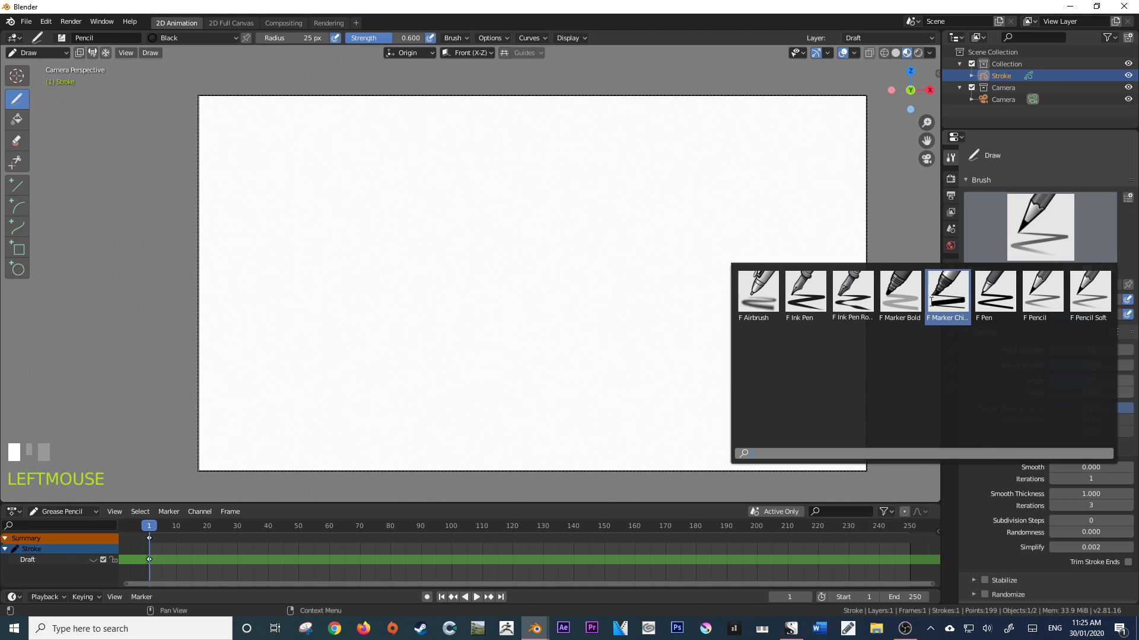
{"action": "left_click", "coordinate": [990, 300]}
{"action": "scroll", "coordinate": [1030, 351], "scroll_direction": "down", "scroll_amount": 2}
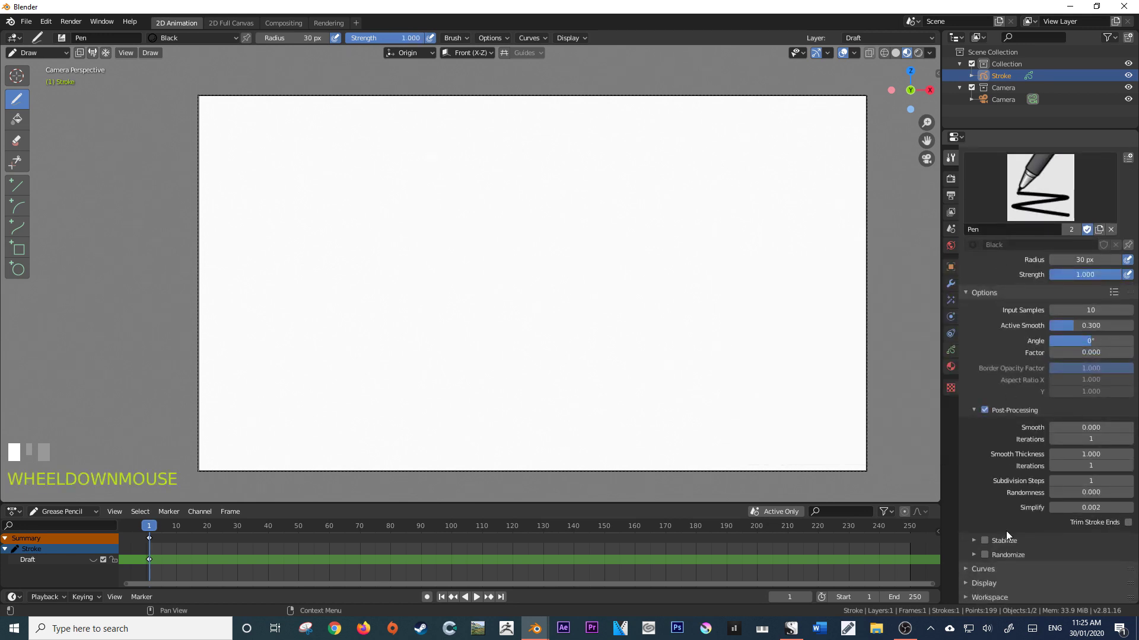
{"action": "scroll", "coordinate": [973, 371], "scroll_direction": "up", "scroll_amount": 2}
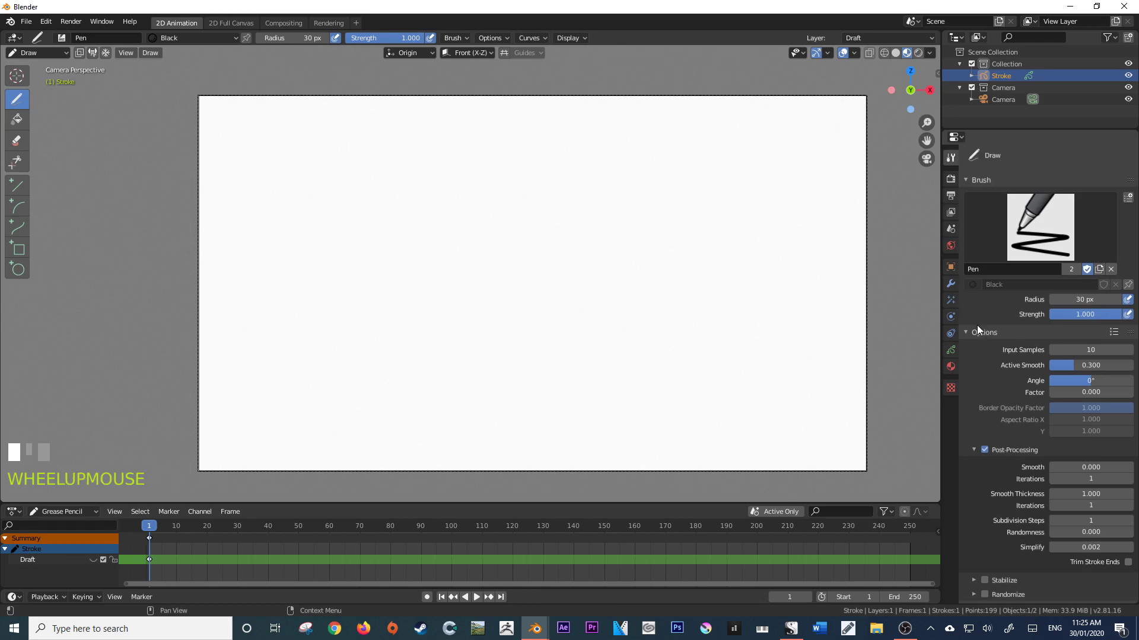
Enable Fill on the Black material and try drawing on the hidden Draft layer
{"action": "left_click", "coordinate": [951, 367]}
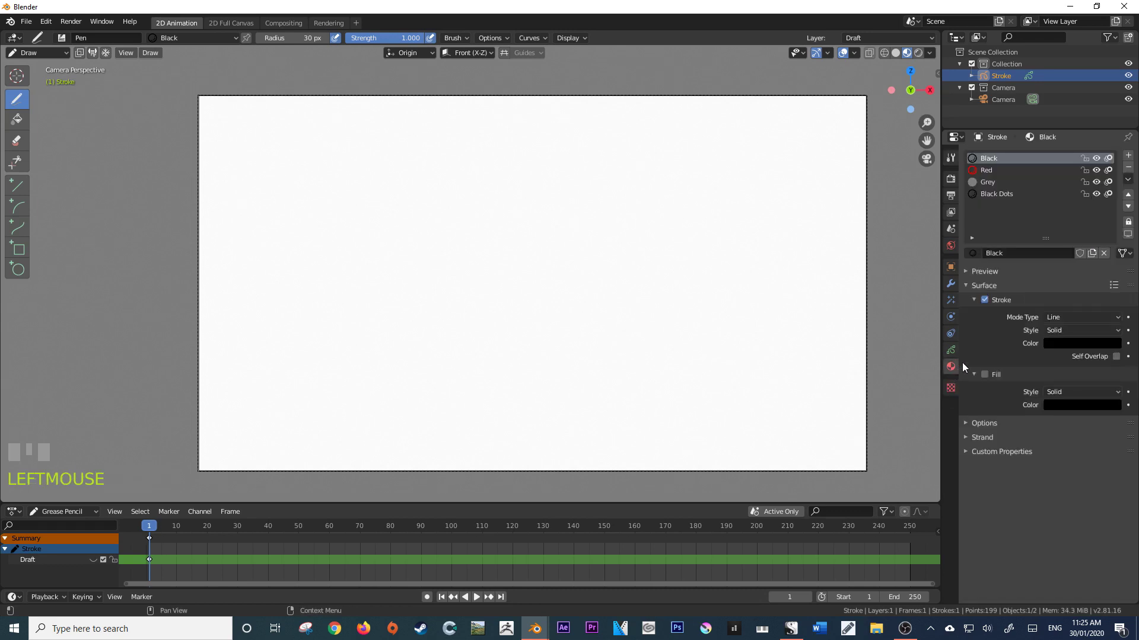
{"action": "left_click", "coordinate": [984, 375]}
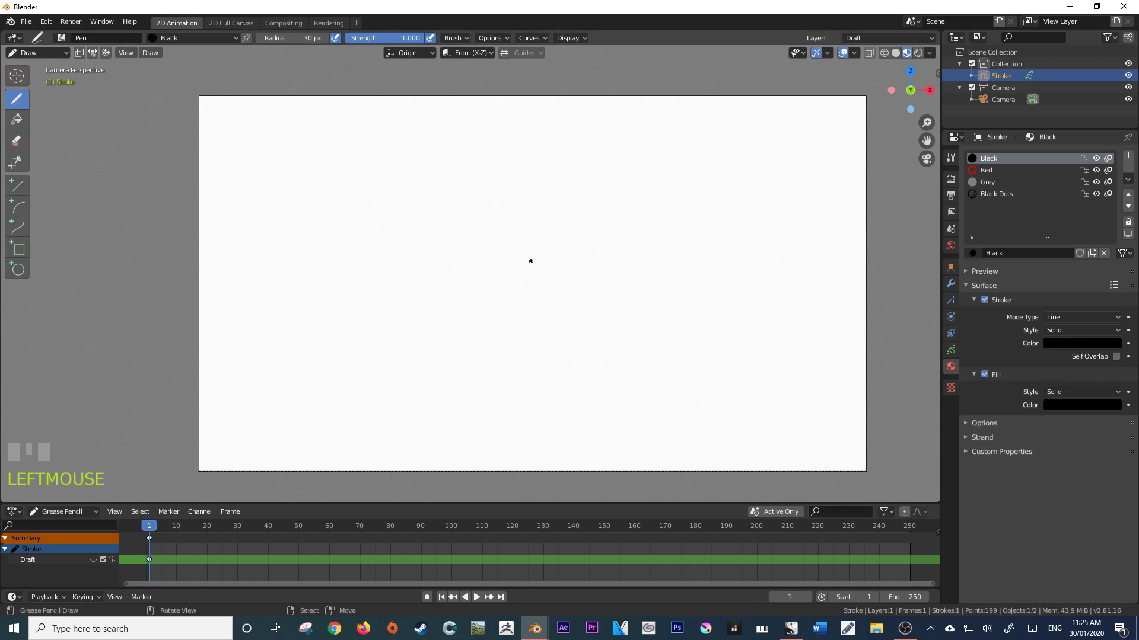
{"action": "left_click", "coordinate": [458, 210]}
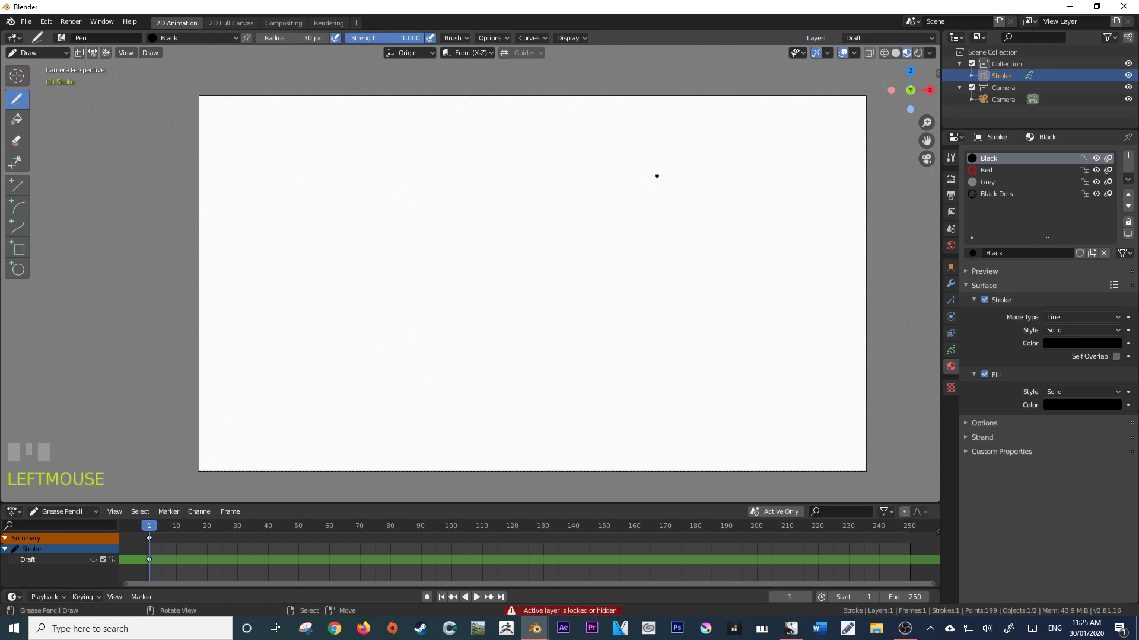
Make the Draft layer visible again and delete all its strokes in Edit Mode
{"action": "left_click", "coordinate": [951, 350]}
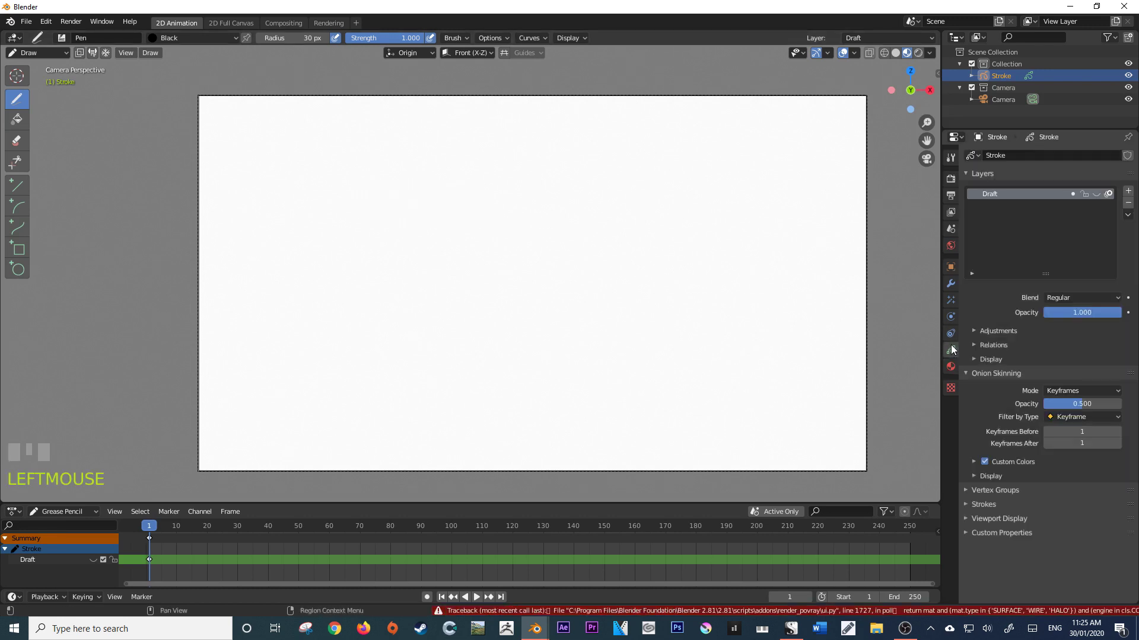
{"action": "left_click", "coordinate": [1095, 194]}
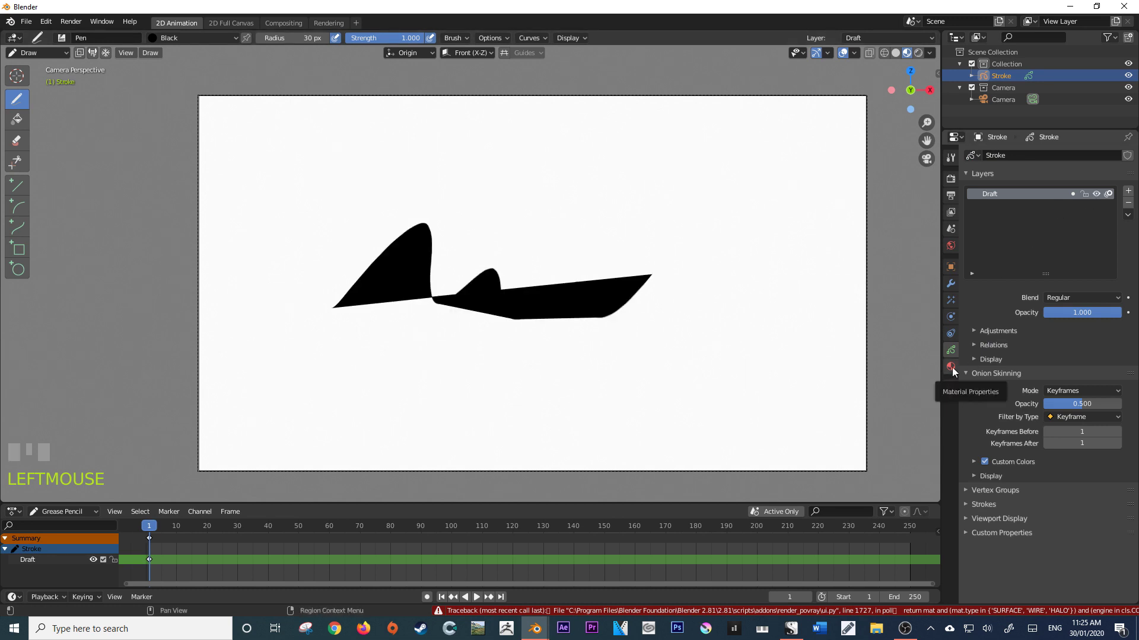
{"action": "left_click", "coordinate": [951, 158]}
{"action": "key", "text": "Tab"}
{"action": "key", "text": "a"}
{"action": "key", "text": "x"}
{"action": "left_click", "coordinate": [585, 280]}
{"action": "key", "text": "Tab"}
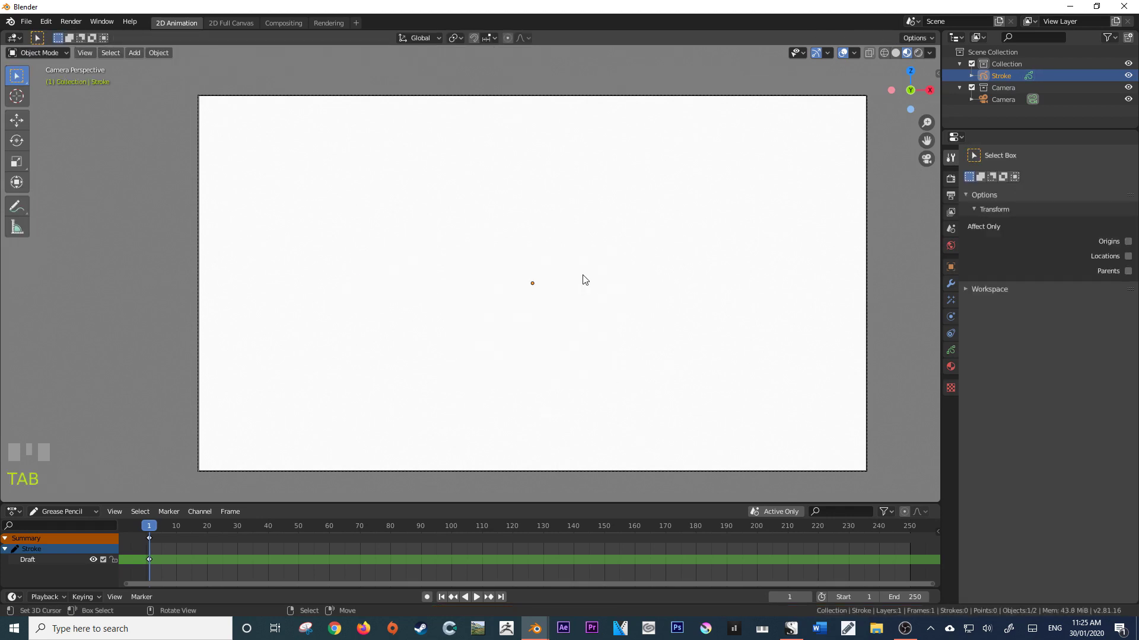
Return to Draw mode and draw a closed, roughly oval filled black shape near the canvas centre with the Pen brush
{"action": "left_click", "coordinate": [49, 54]}
{"action": "left_click", "coordinate": [44, 106]}
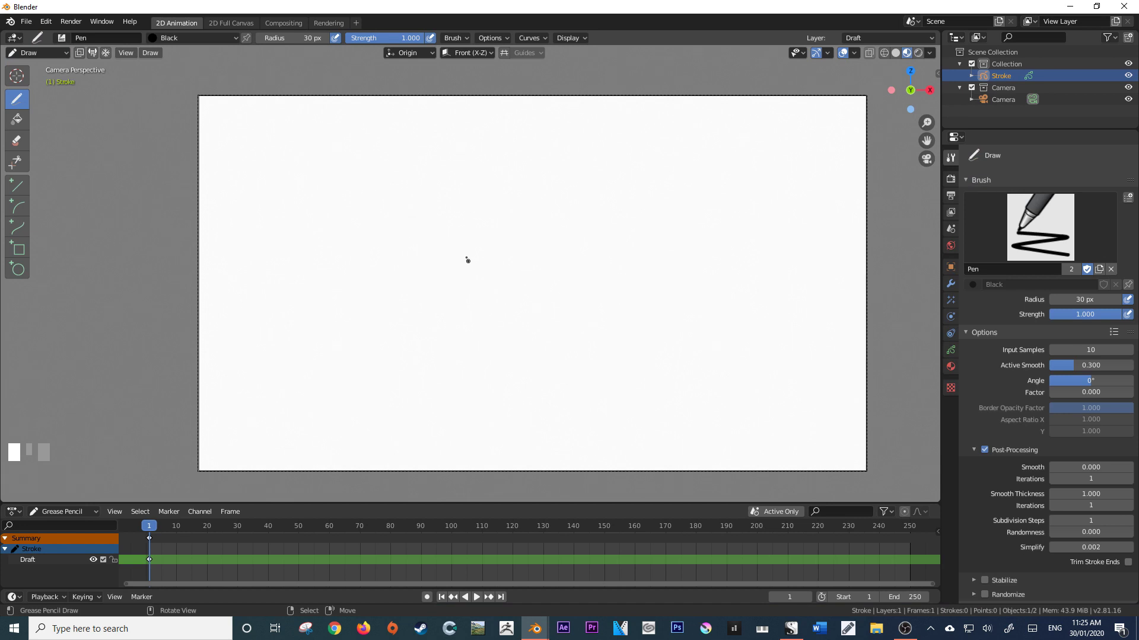
{"action": "mouse_move", "coordinate": [473, 206]}
{"action": "left_mouse_down"}
{"action": "mouse_move", "coordinate": [446, 228]}
{"action": "mouse_move", "coordinate": [469, 294]}
{"action": "mouse_move", "coordinate": [568, 256]}
{"action": "mouse_move", "coordinate": [516, 205]}
{"action": "mouse_move", "coordinate": [472, 205]}
{"action": "left_mouse_up"}
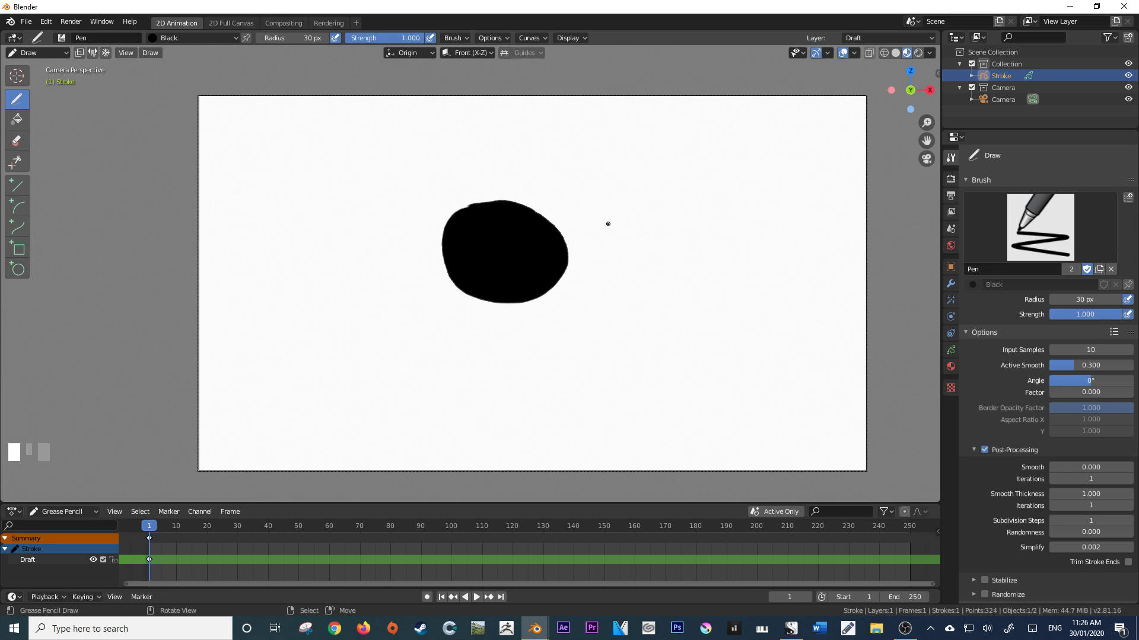
Add a new layer above Draft, name it Overlay and turn on its masking
{"action": "left_click", "coordinate": [951, 366]}
{"action": "left_click", "coordinate": [951, 350]}
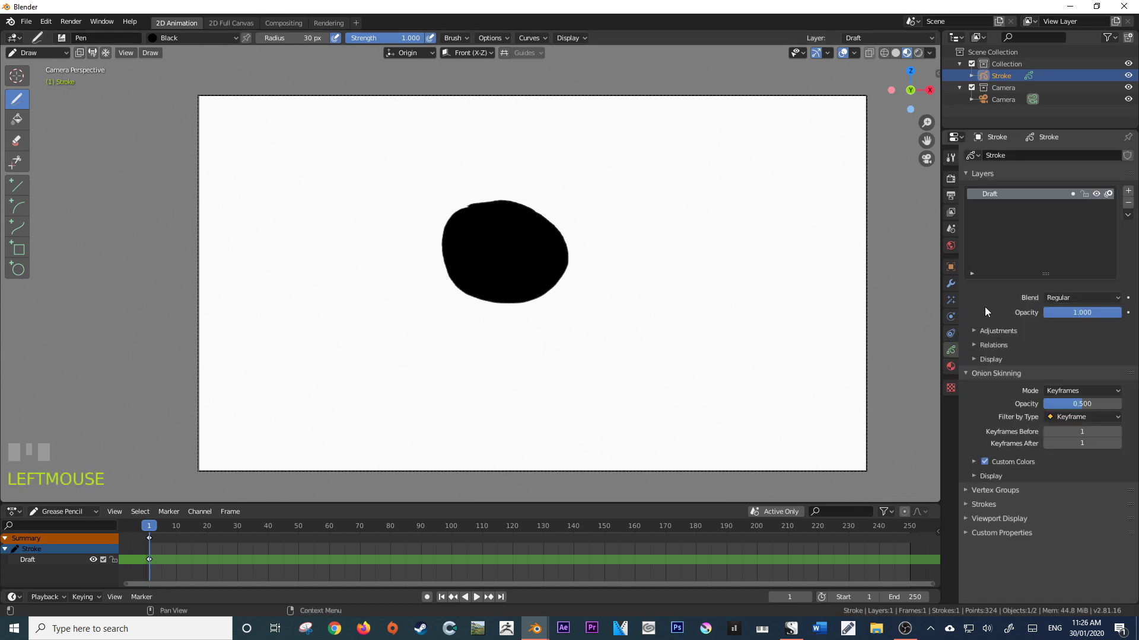
{"action": "left_click", "coordinate": [1128, 191]}
{"action": "double_click", "coordinate": [1008, 194]}
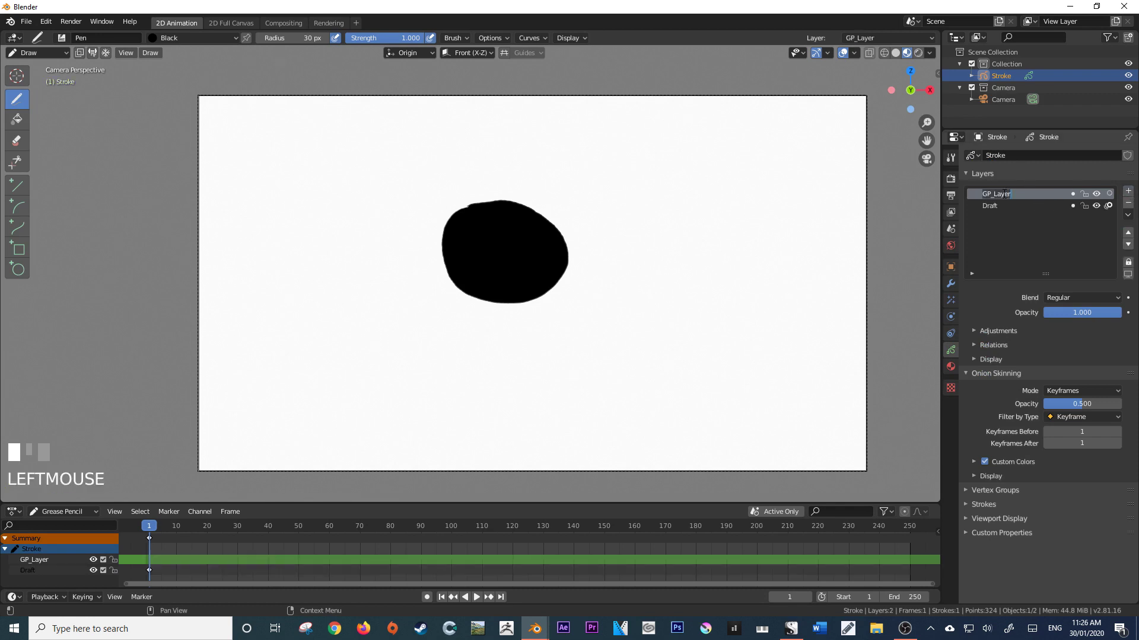
{"action": "type", "text": "Overlay"}
{"action": "key", "text": "Return"}
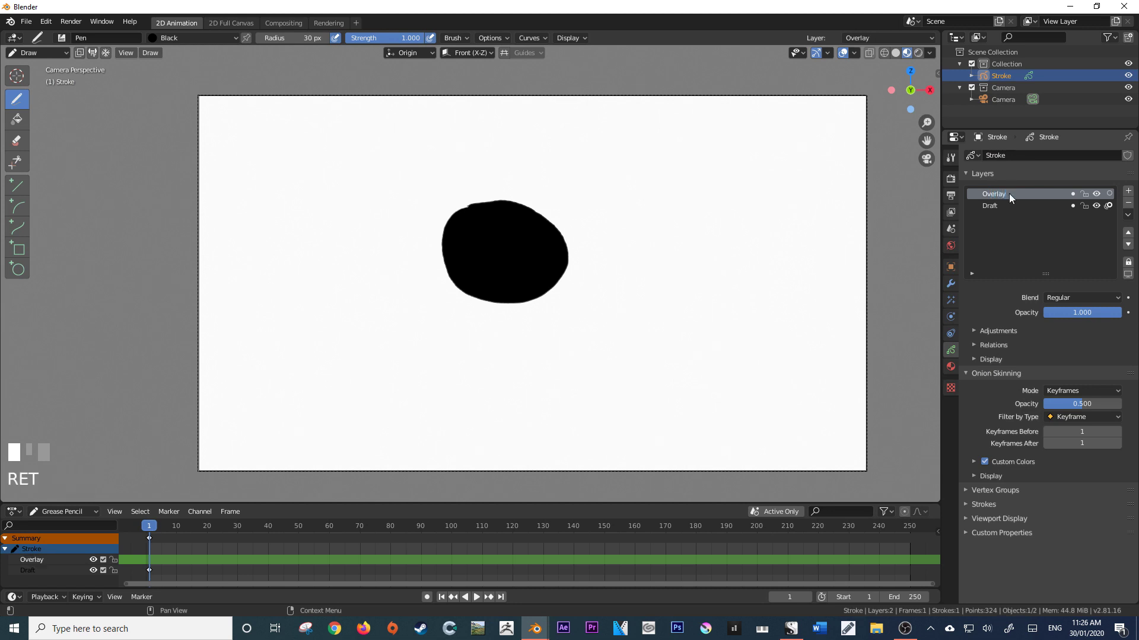
{"action": "left_click", "coordinate": [1072, 195]}
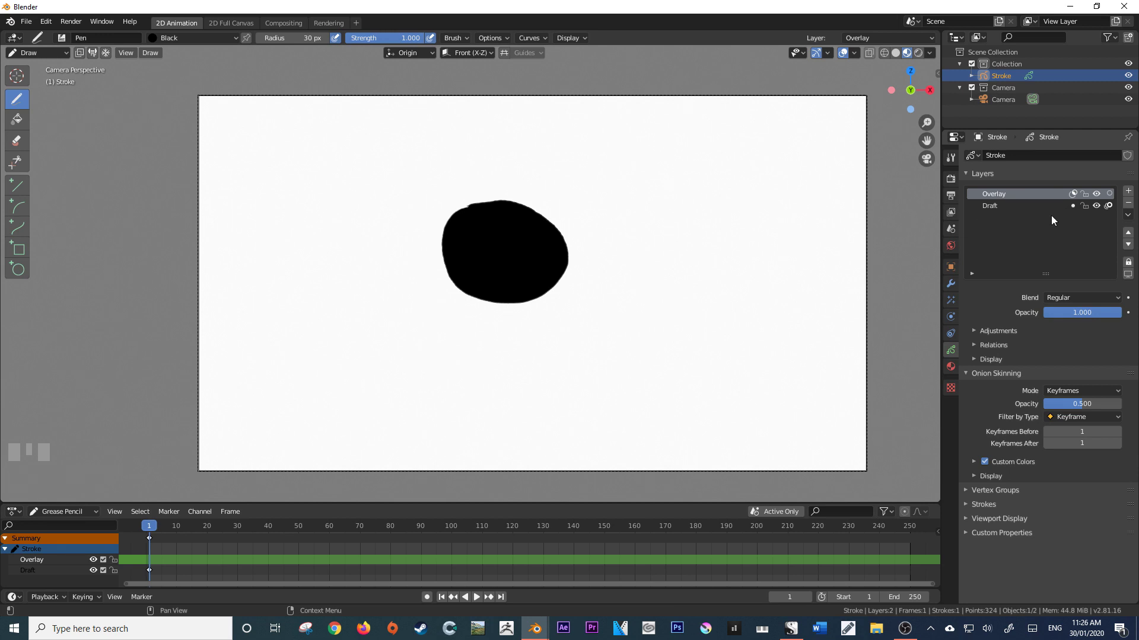
Draw three curved red stripes over the upper part of the black shape on the Overlay layer, using the Red material
{"action": "left_click", "coordinate": [954, 368]}
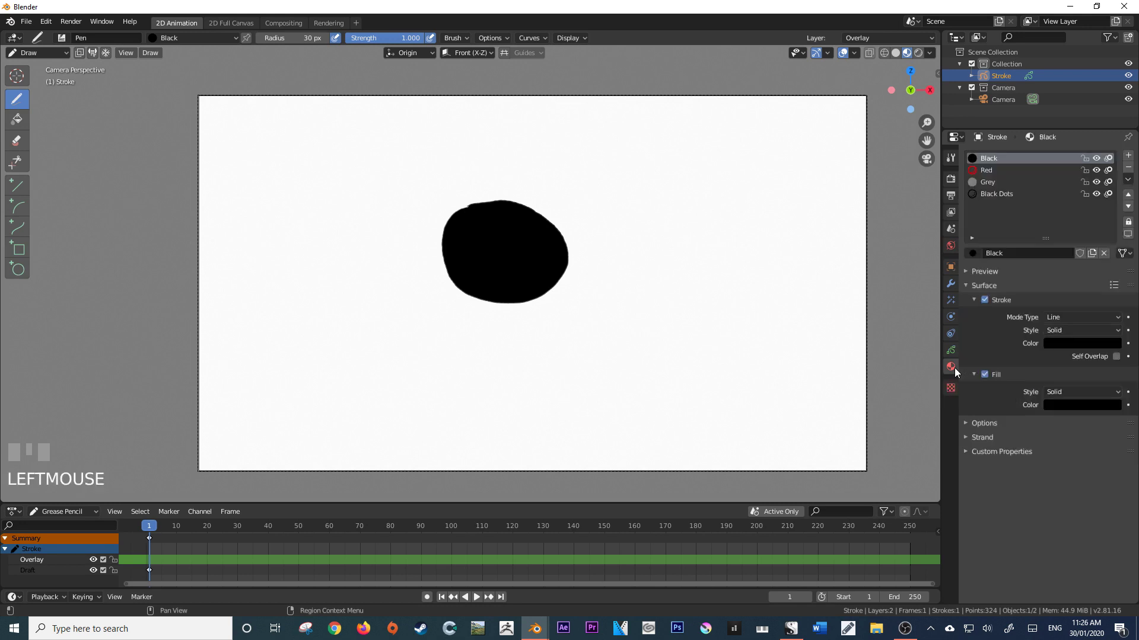
{"action": "left_click", "coordinate": [986, 170]}
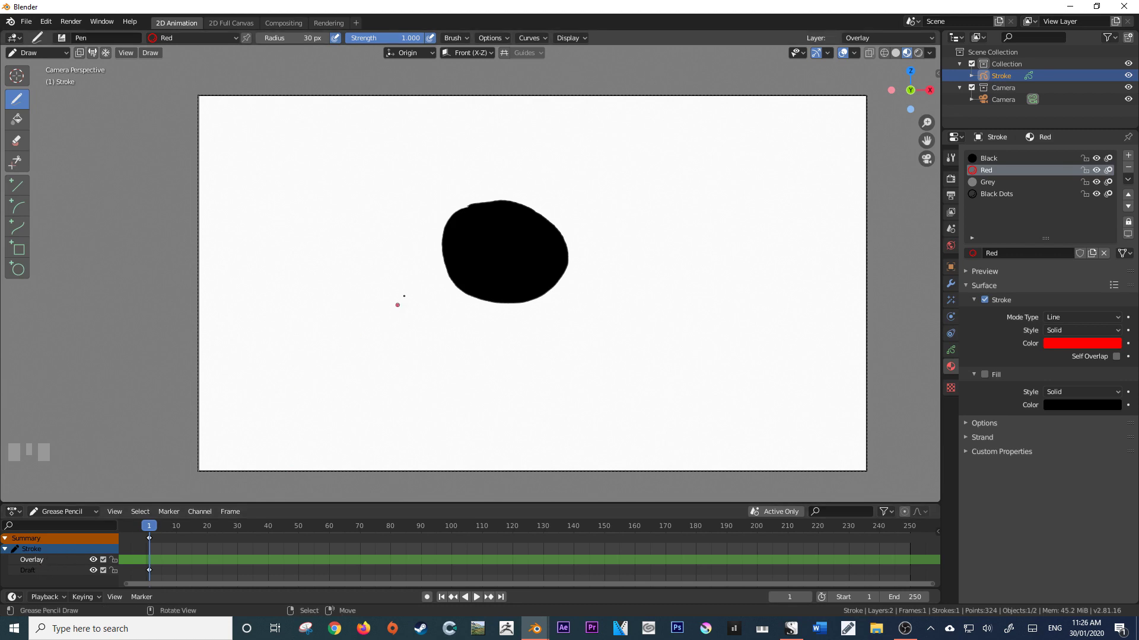
{"action": "left_click_drag", "start_coordinate": [447, 197], "coordinate": [508, 254]}
{"action": "left_click", "coordinate": [547, 253]}
{"action": "right_click", "coordinate": [547, 254]}
{"action": "left_click", "coordinate": [553, 251]}
{"action": "left_click", "coordinate": [544, 224]}
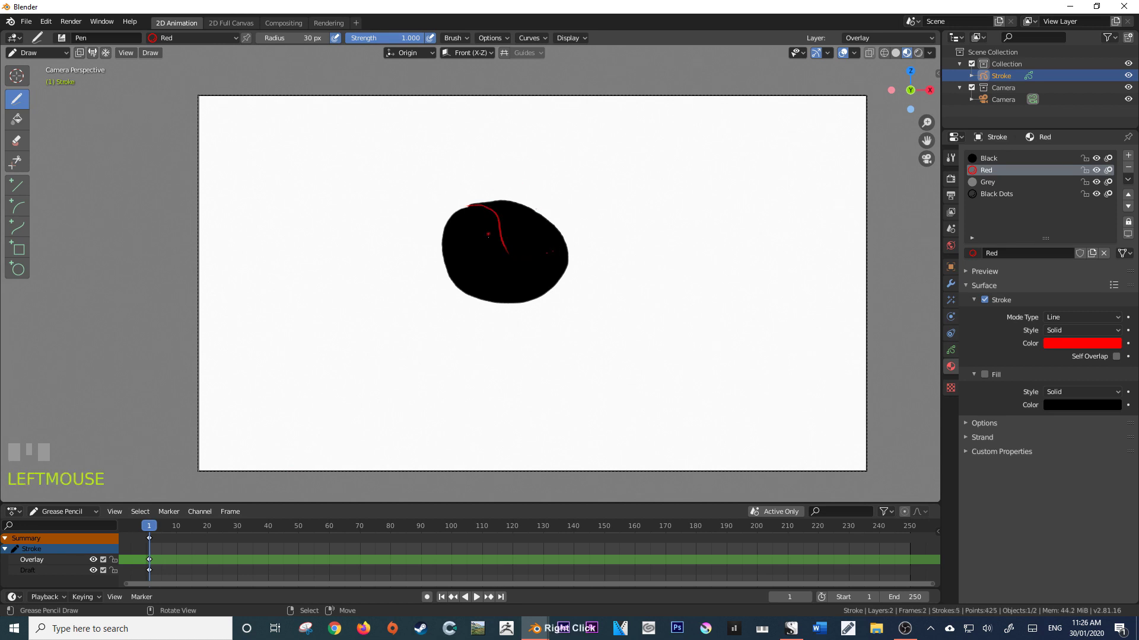
{"action": "key", "text": "ctrl+z"}
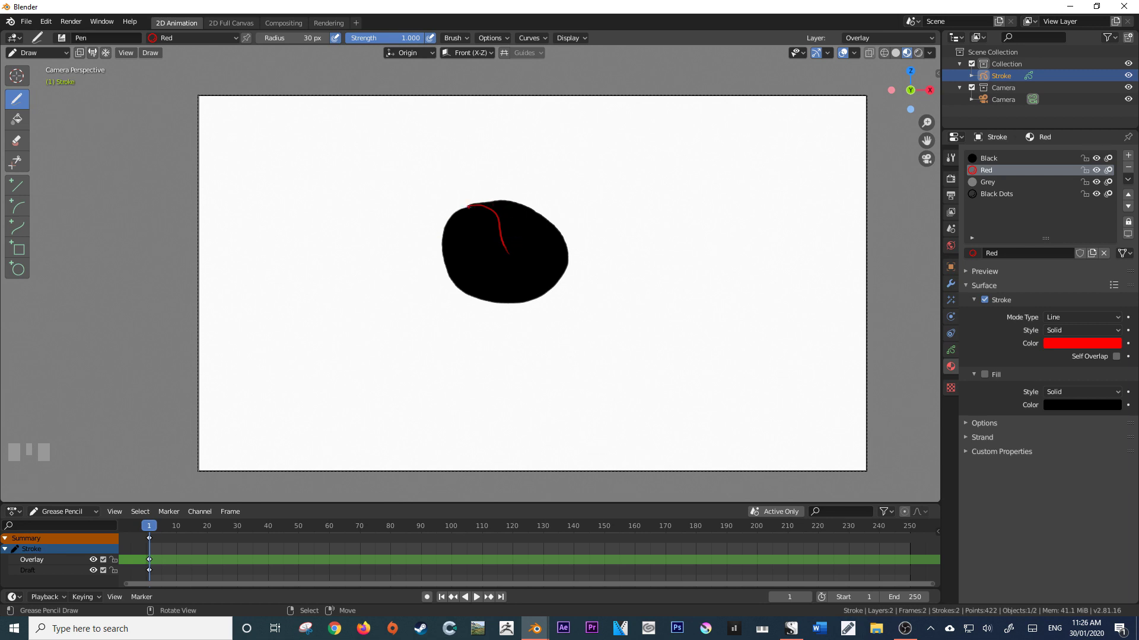
{"action": "left_click_drag", "start_coordinate": [511, 202], "coordinate": [521, 248]}
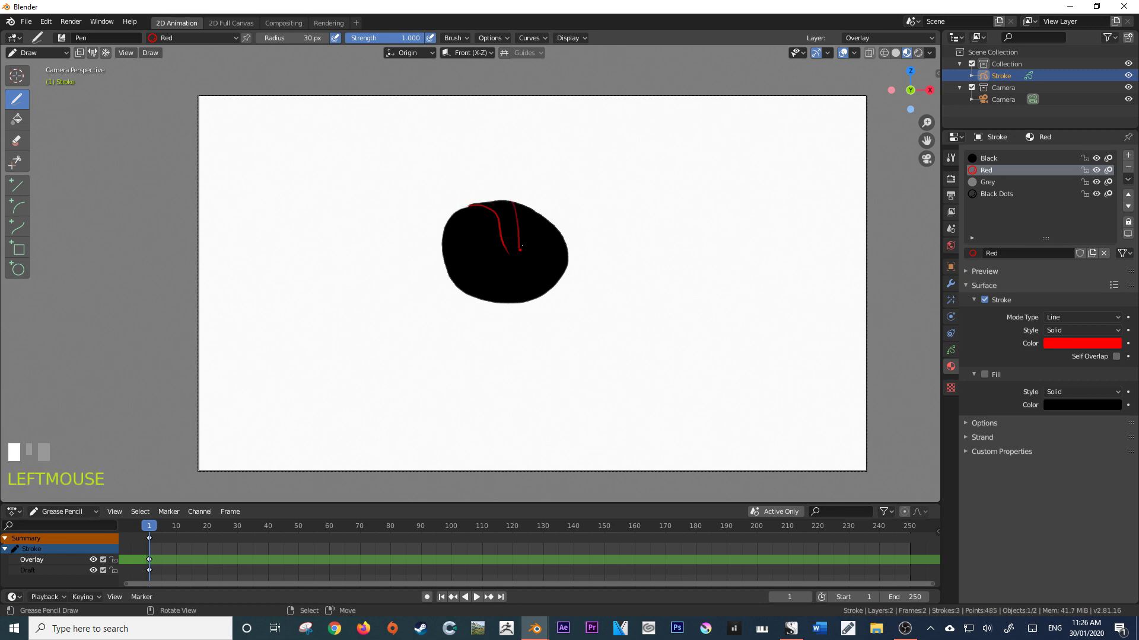
{"action": "mouse_move", "coordinate": [517, 184]}
{"action": "left_mouse_down"}
{"action": "mouse_move", "coordinate": [532, 206]}
{"action": "mouse_move", "coordinate": [528, 252]}
{"action": "left_mouse_up"}
Draw a red face on the black shape beside the stripes, with two round eyes, pupils, eyebrows and a wavy mouth
{"action": "mouse_move", "coordinate": [451, 224]}
{"action": "left_mouse_down"}
{"action": "mouse_move", "coordinate": [445, 239]}
{"action": "mouse_move", "coordinate": [461, 231]}
{"action": "mouse_move", "coordinate": [448, 242]}
{"action": "mouse_move", "coordinate": [468, 235]}
{"action": "mouse_move", "coordinate": [461, 222]}
{"action": "mouse_move", "coordinate": [477, 254]}
{"action": "mouse_move", "coordinate": [494, 241]}
{"action": "mouse_move", "coordinate": [480, 227]}
{"action": "mouse_move", "coordinate": [475, 245]}
{"action": "mouse_move", "coordinate": [492, 251]}
{"action": "mouse_move", "coordinate": [478, 223]}
{"action": "left_mouse_up"}
{"action": "key", "text": "ctrl+z"}
{"action": "key", "text": "ctrl+z"}
{"action": "left_click_drag", "start_coordinate": [463, 219], "coordinate": [454, 214]}
{"action": "left_click_drag", "start_coordinate": [462, 232], "coordinate": [463, 229]}
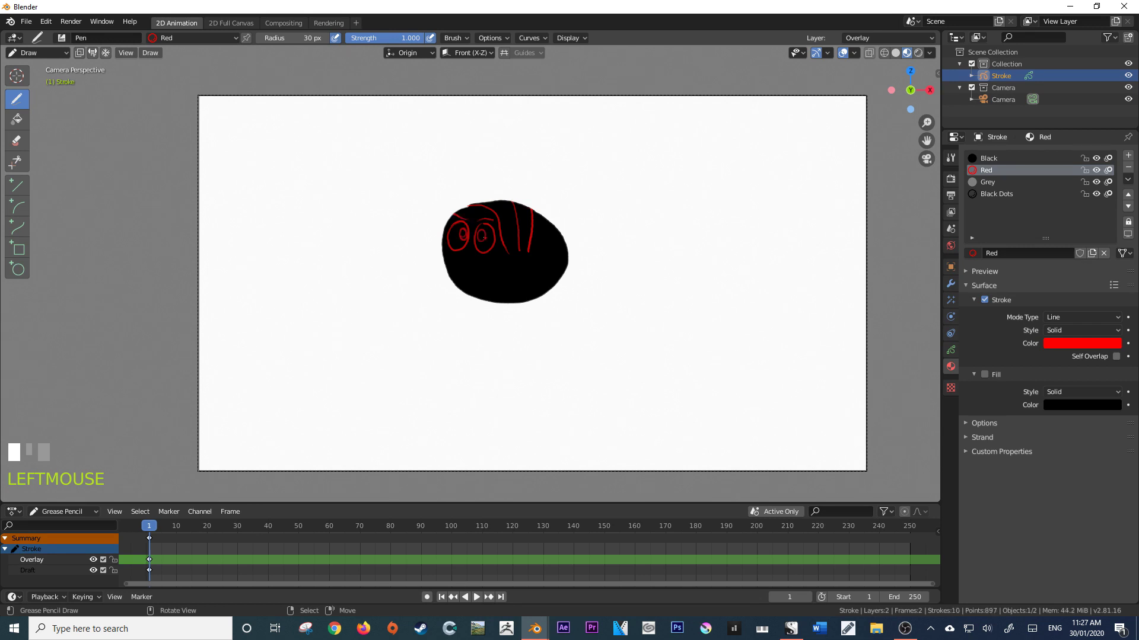
{"action": "key", "text": "ctrl+z"}
{"action": "key", "text": "ctrl+z"}
{"action": "key", "text": "ctrl+z"}
{"action": "key", "text": "ctrl+z"}
{"action": "key", "text": "ctrl+z"}
{"action": "key", "text": "ctrl+z"}
{"action": "key", "text": "ctrl+z"}
{"action": "left_click", "coordinate": [460, 229]}
{"action": "left_click_drag", "start_coordinate": [482, 229], "coordinate": [478, 240]}
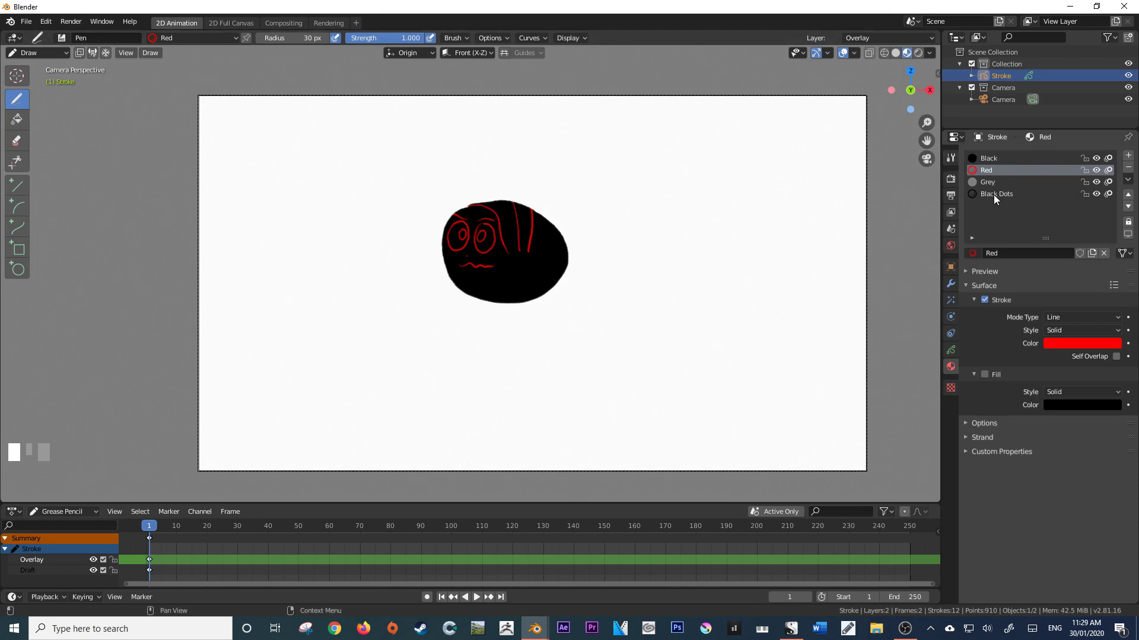
Try a blue fill colour on the Black material and undo it
{"action": "left_click", "coordinate": [995, 158]}
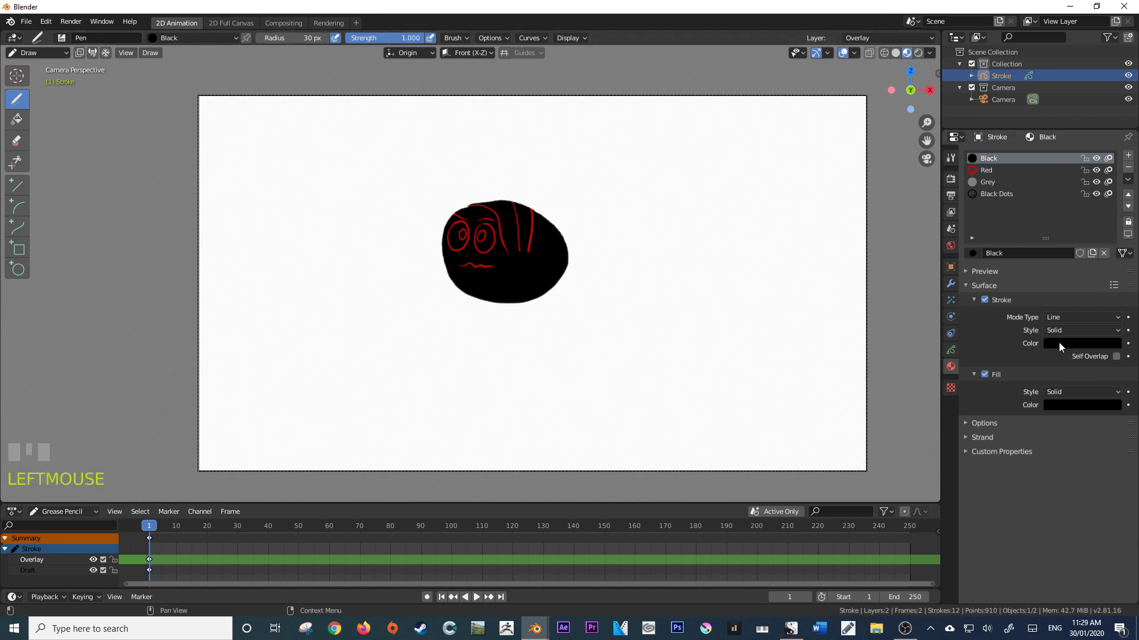
{"action": "left_click", "coordinate": [1062, 404]}
{"action": "left_click", "coordinate": [1083, 405]}
{"action": "left_click_drag", "start_coordinate": [1112, 321], "coordinate": [1112, 263]}
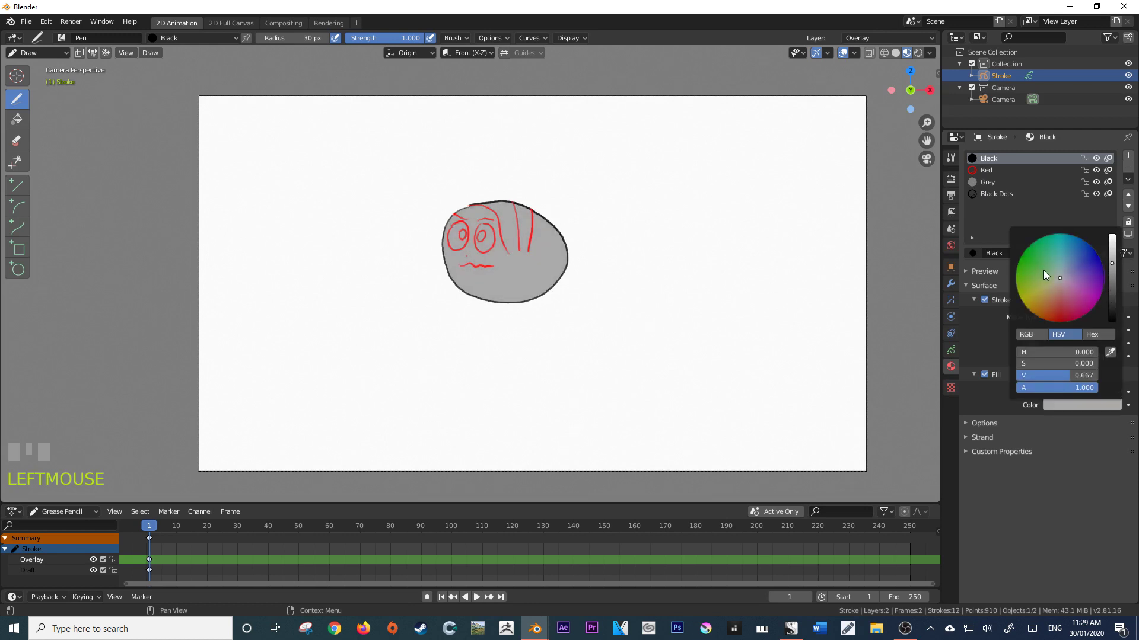
{"action": "left_click_drag", "start_coordinate": [1045, 270], "coordinate": [1089, 261]}
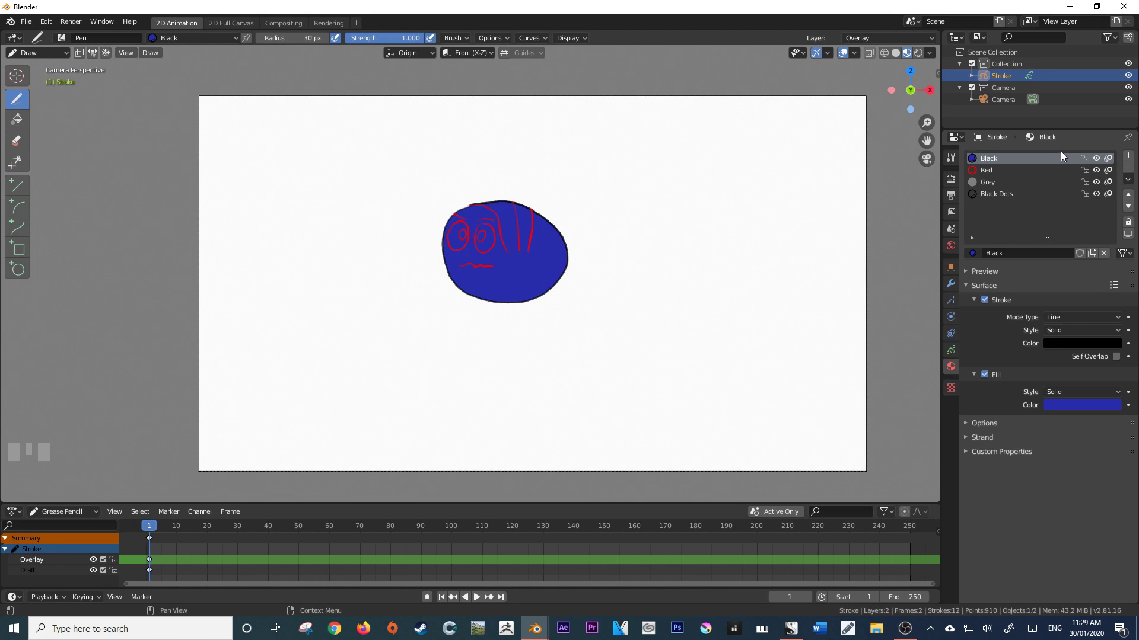
{"action": "key", "text": "ctrl+z"}
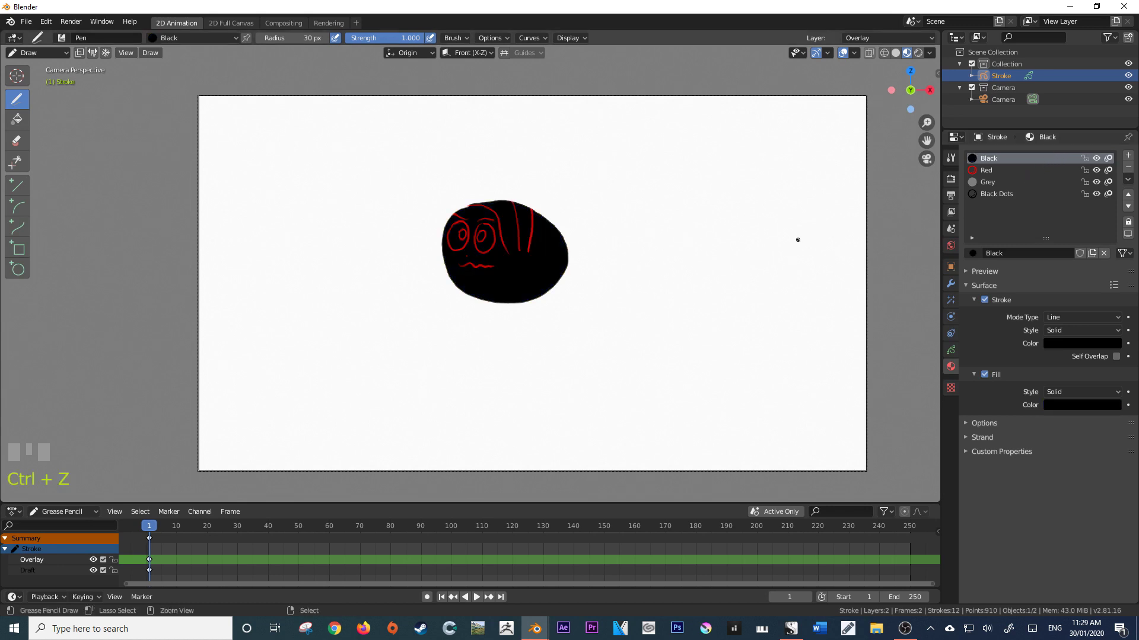
Add a new material to the Stroke object and name it Red Fill
{"action": "left_click", "coordinate": [1128, 159]}
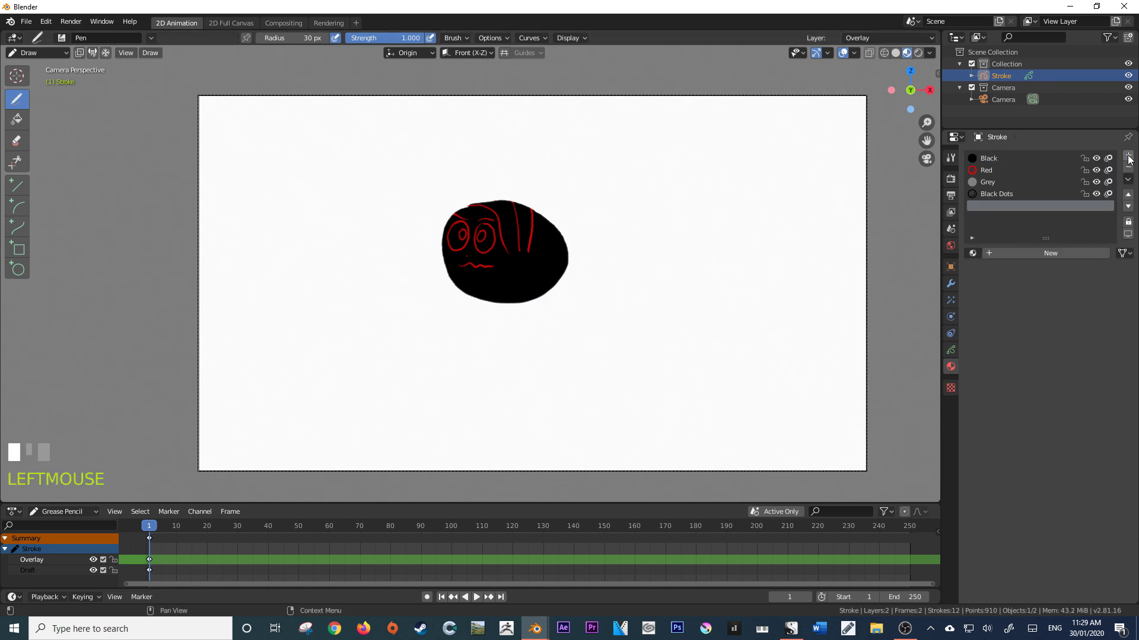
{"action": "left_click", "coordinate": [1016, 253]}
{"action": "left_click", "coordinate": [1015, 252]}
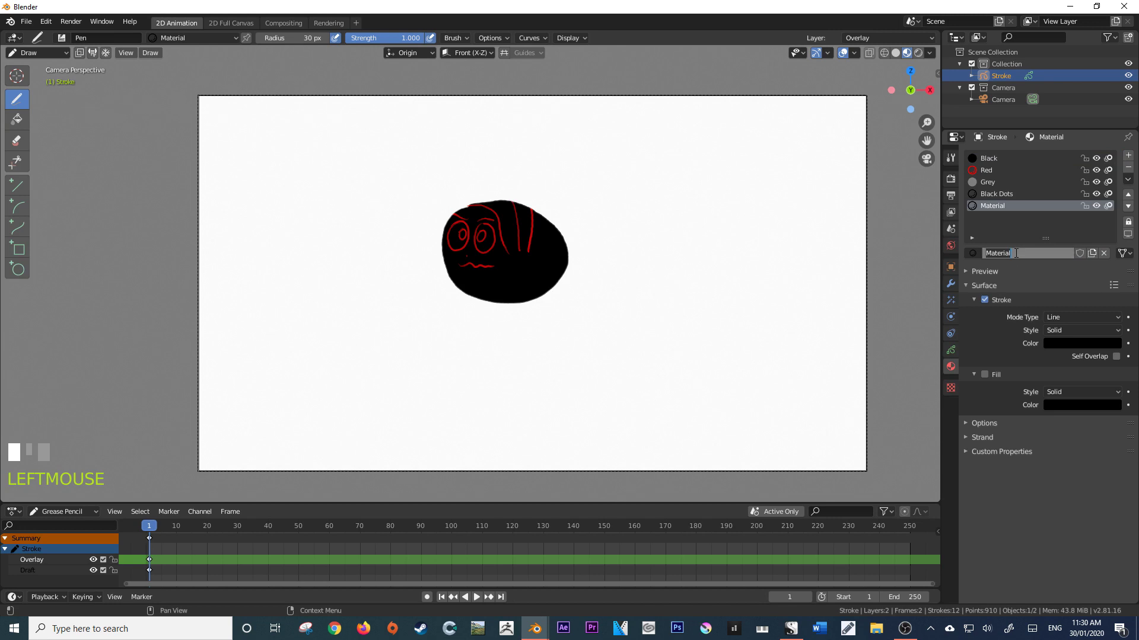
{"action": "type", "text": "Red Fi"}
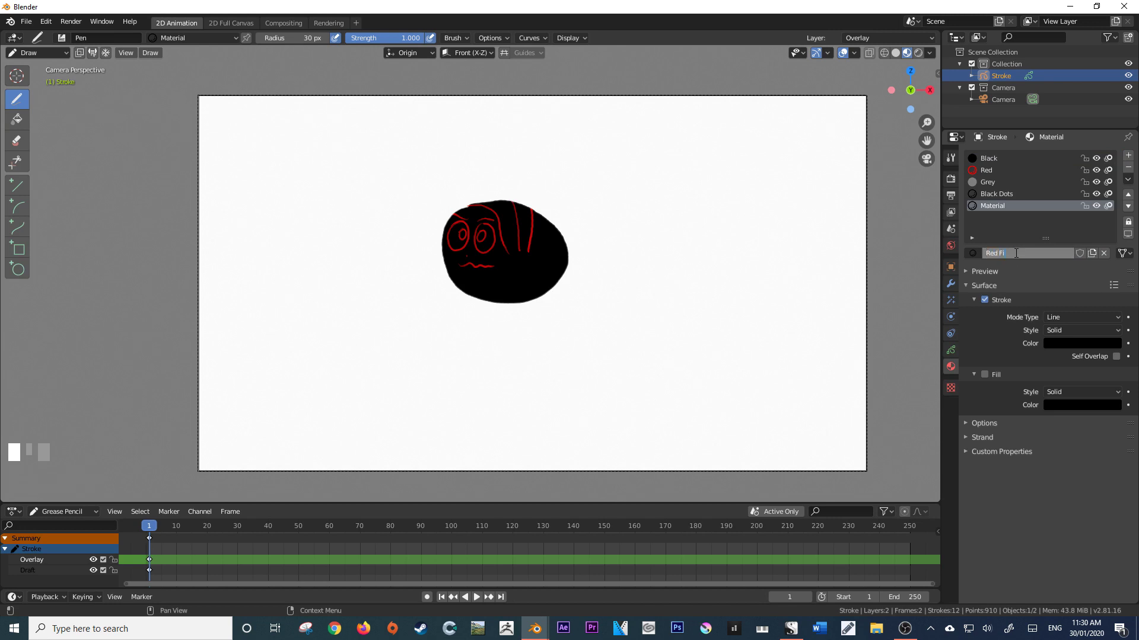
{"action": "type", "text": "ll"}
{"action": "key", "text": "Return"}
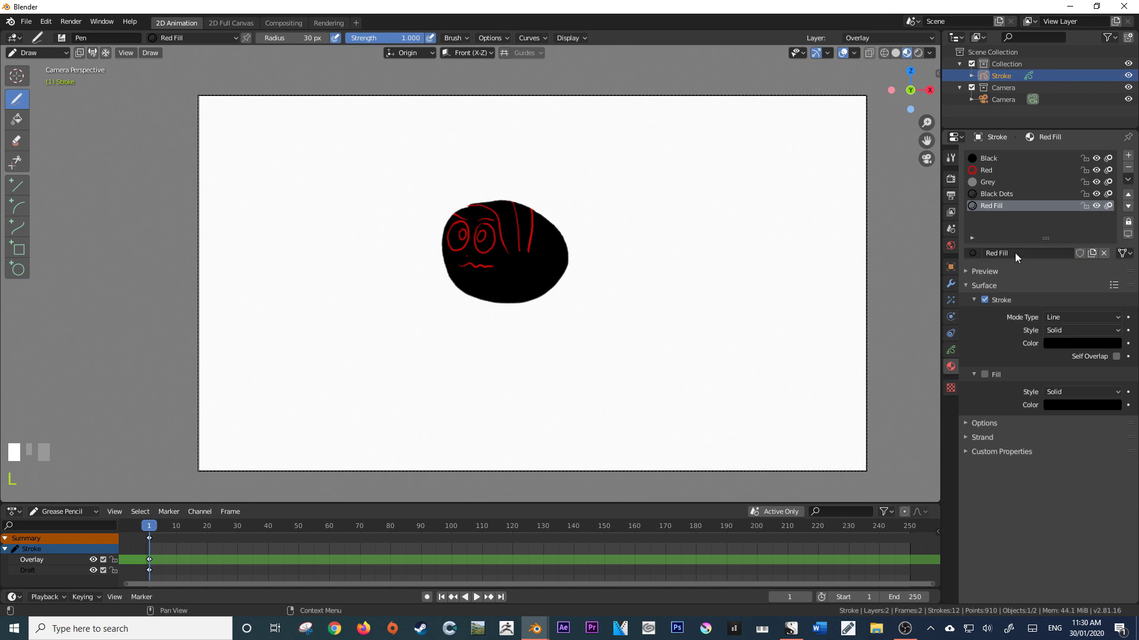
Disable Stroke and enable Fill on the Red Fill material, and set its fill colour to a bright red
{"action": "left_click", "coordinate": [984, 299]}
{"action": "left_click", "coordinate": [985, 374]}
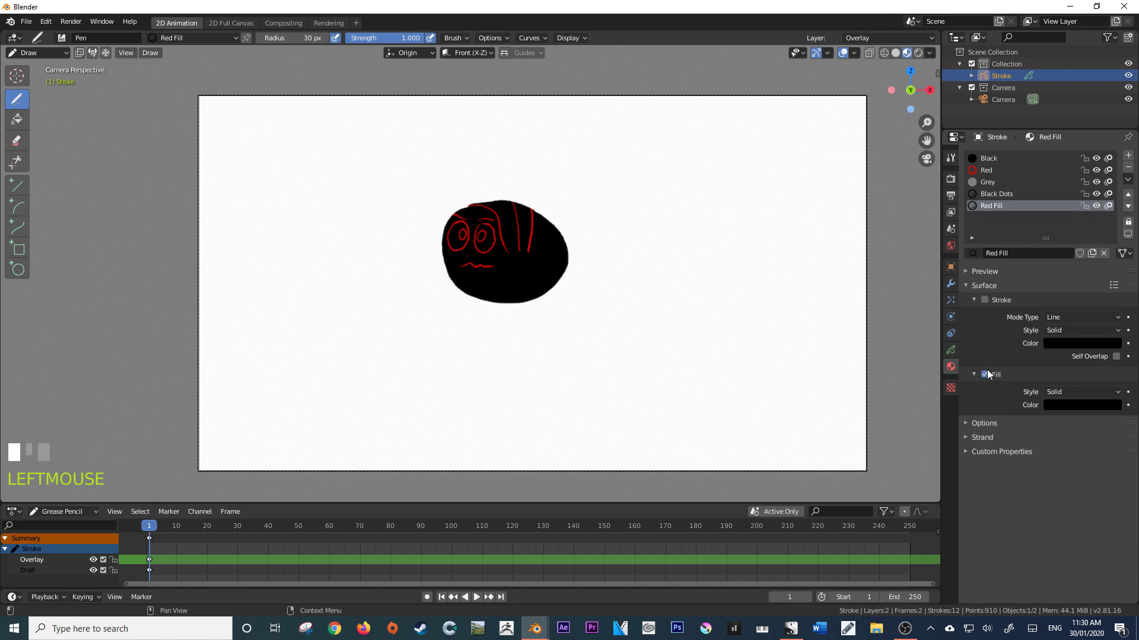
{"action": "left_click", "coordinate": [1056, 404]}
{"action": "left_click_drag", "start_coordinate": [1116, 302], "coordinate": [1113, 274]}
{"action": "left_click_drag", "start_coordinate": [1060, 308], "coordinate": [1057, 321]}
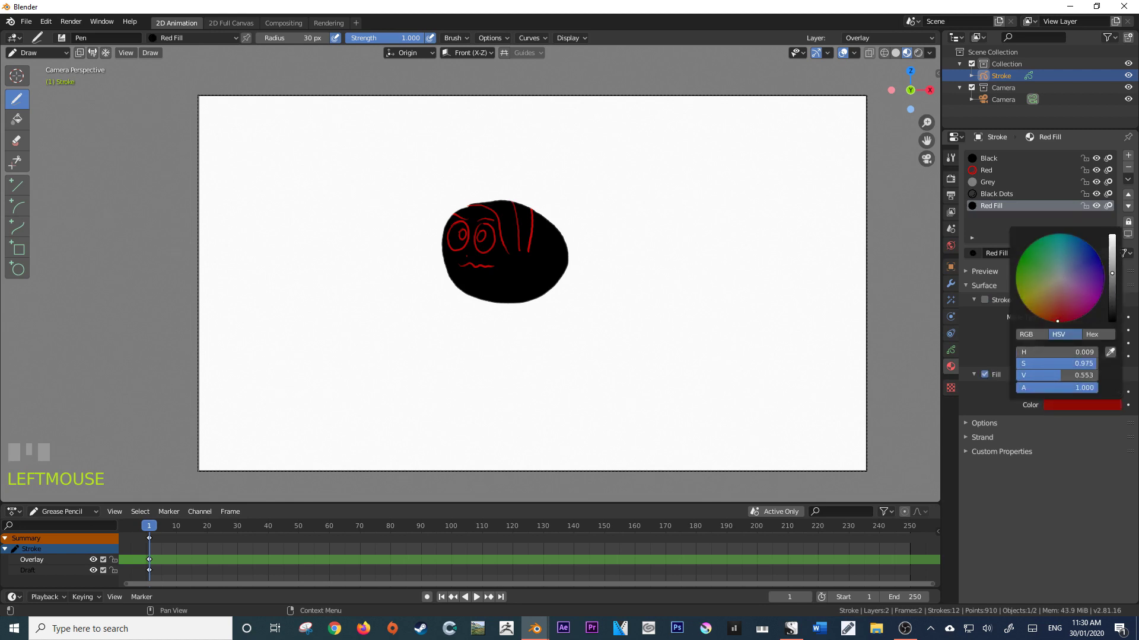
{"action": "left_click_drag", "start_coordinate": [1112, 273], "coordinate": [1112, 249]}
Test Red Fill with a freehand shape on Overlay, make Draft the active layer and test it there too, undoing every test shape
{"action": "mouse_move", "coordinate": [614, 291]}
{"action": "left_mouse_down"}
{"action": "mouse_move", "coordinate": [674, 247]}
{"action": "mouse_move", "coordinate": [703, 314]}
{"action": "mouse_move", "coordinate": [774, 396]}
{"action": "mouse_move", "coordinate": [615, 333]}
{"action": "left_mouse_up"}
{"action": "key", "text": "ctrl+z"}
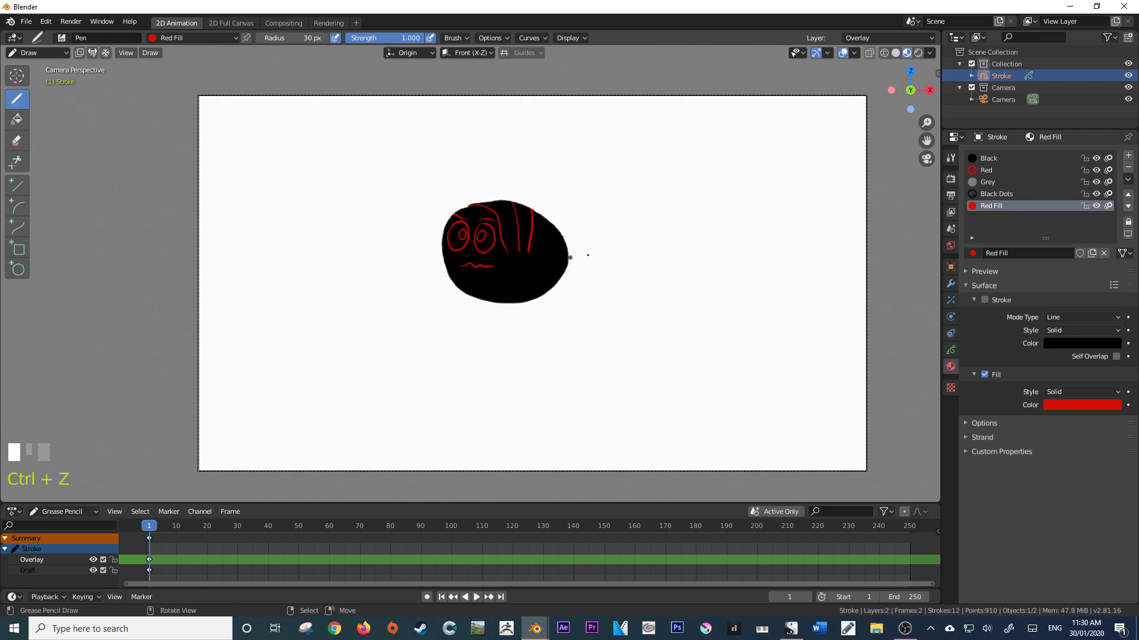
{"action": "left_click", "coordinate": [950, 351]}
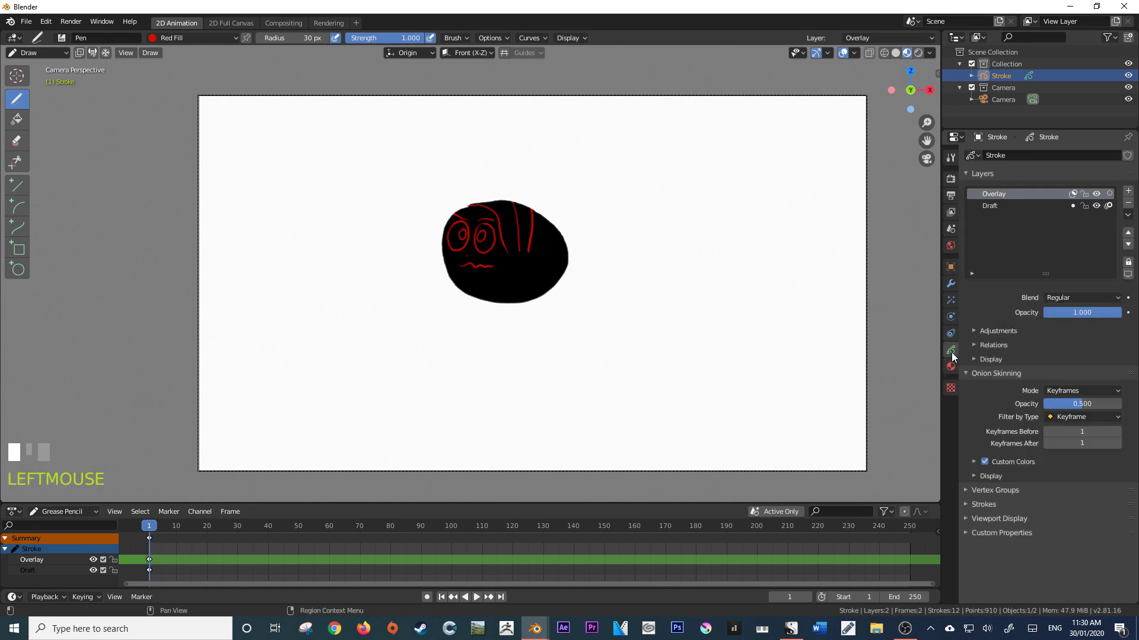
{"action": "left_click", "coordinate": [55, 568]}
{"action": "mouse_move", "coordinate": [616, 302]}
{"action": "left_mouse_down"}
{"action": "mouse_move", "coordinate": [684, 233]}
{"action": "mouse_move", "coordinate": [509, 418]}
{"action": "mouse_move", "coordinate": [508, 392]}
{"action": "left_mouse_up"}
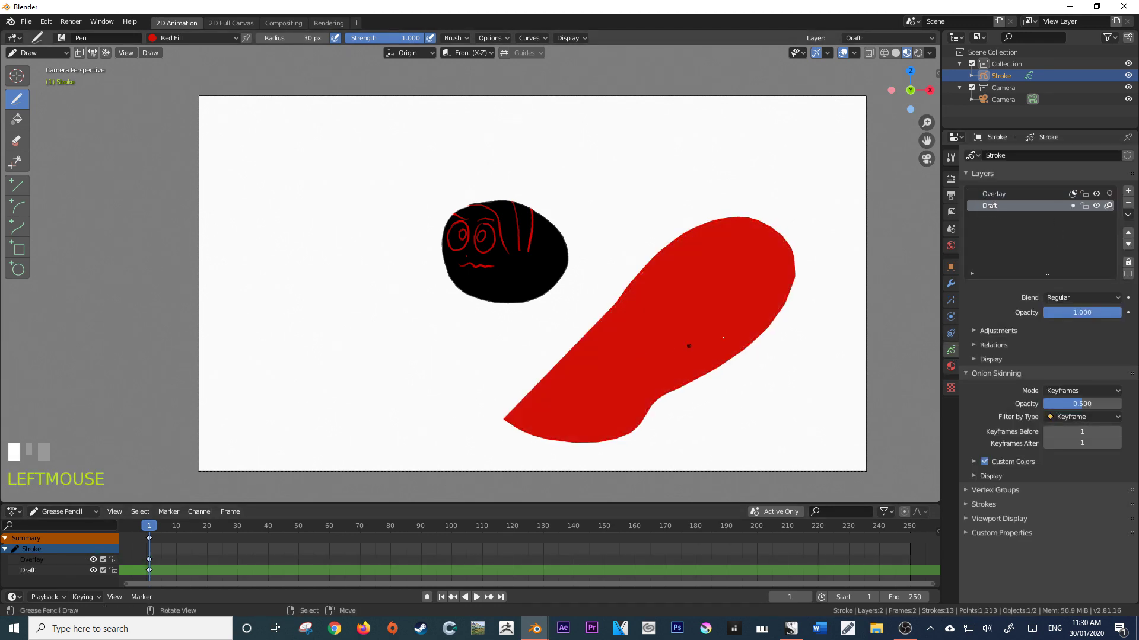
{"action": "key", "text": "ctrl+z"}
{"action": "mouse_move", "coordinate": [622, 313]}
{"action": "left_mouse_down"}
{"action": "mouse_move", "coordinate": [724, 333]}
{"action": "mouse_move", "coordinate": [551, 358]}
{"action": "mouse_move", "coordinate": [501, 329]}
{"action": "mouse_move", "coordinate": [562, 333]}
{"action": "left_mouse_up"}
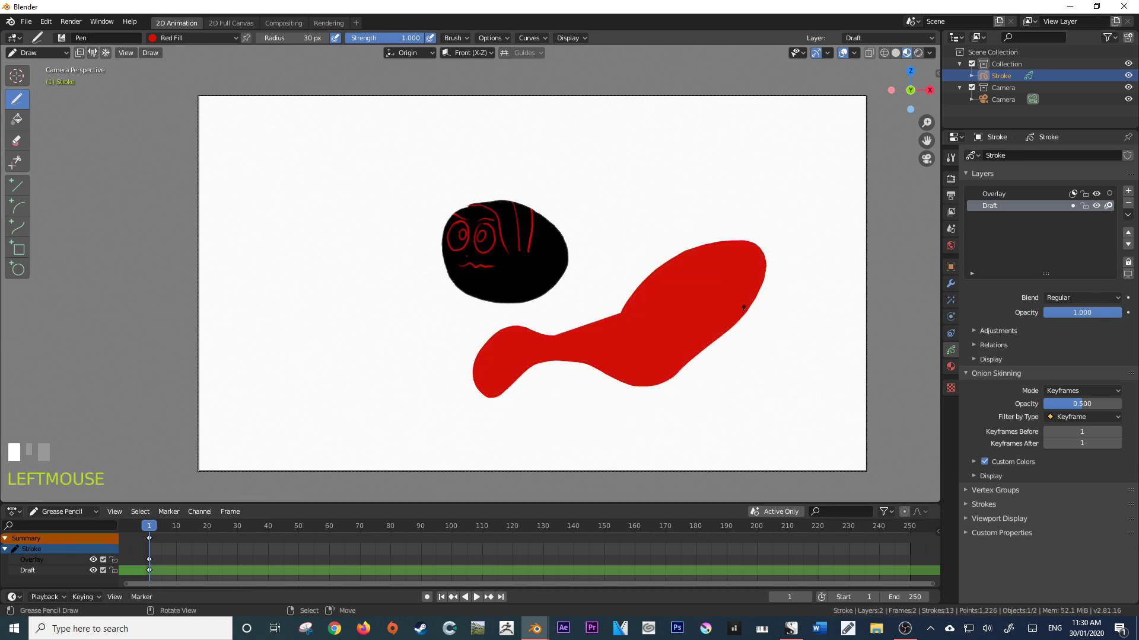
{"action": "key", "text": "ctrl+z"}
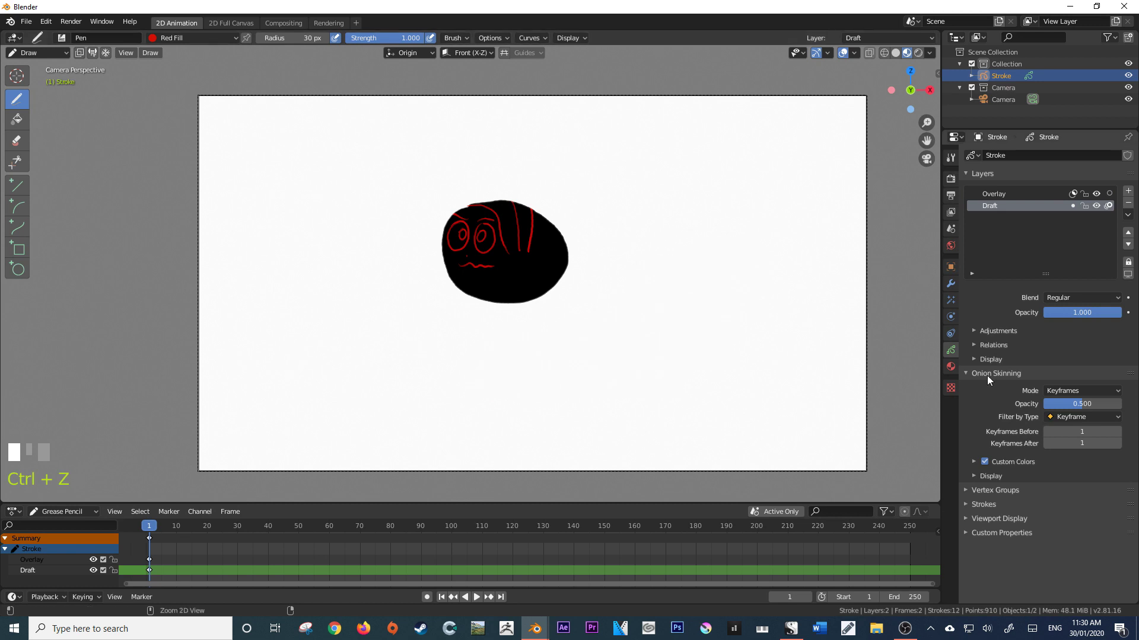
Enable Stroke on the Red Fill material, sample its red fill colour as the stroke colour, and undo a test shape
{"action": "left_click", "coordinate": [951, 366]}
{"action": "left_click", "coordinate": [993, 303]}
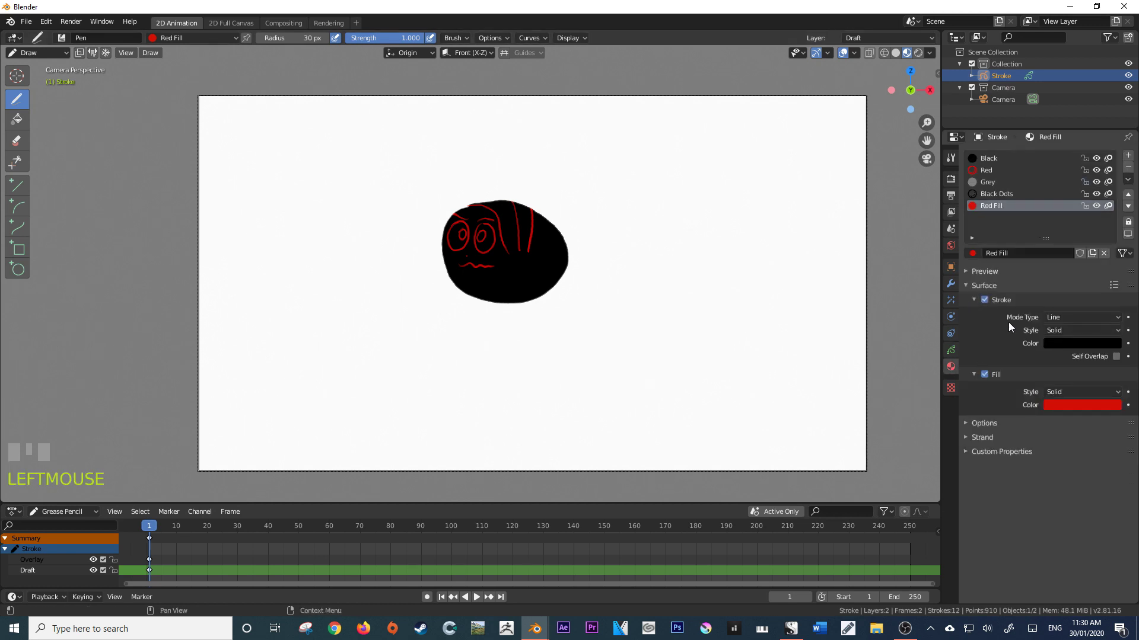
{"action": "left_click", "coordinate": [1075, 343]}
{"action": "left_click", "coordinate": [1109, 294]}
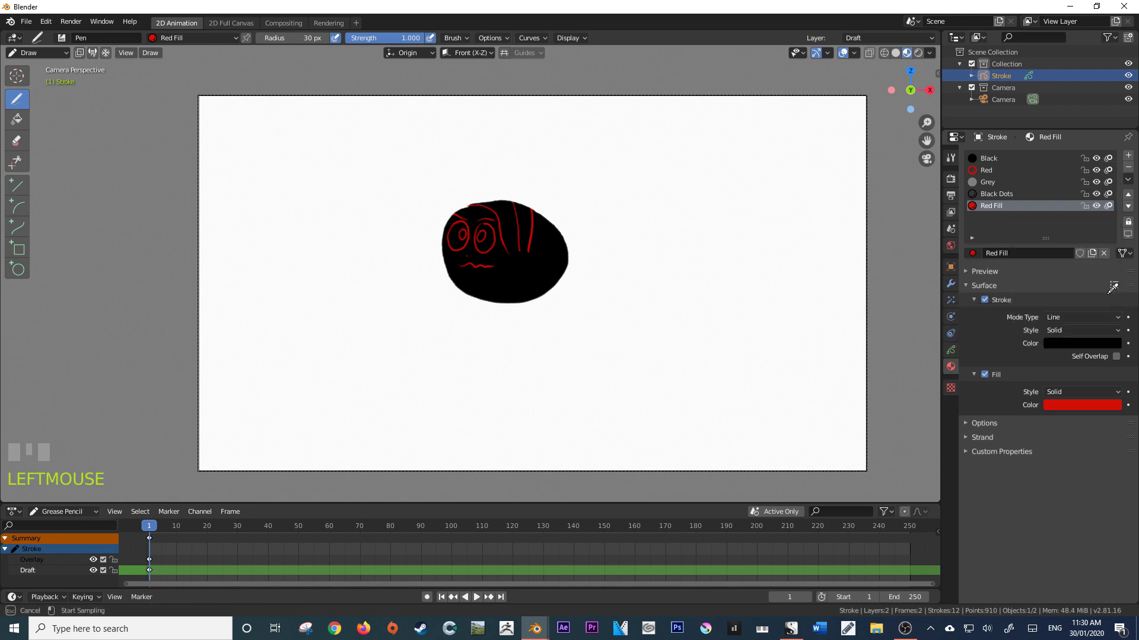
{"action": "left_click", "coordinate": [1063, 401]}
{"action": "mouse_move", "coordinate": [721, 258]}
{"action": "left_mouse_down"}
{"action": "mouse_move", "coordinate": [509, 381]}
{"action": "mouse_move", "coordinate": [413, 412]}
{"action": "mouse_move", "coordinate": [810, 324]}
{"action": "left_mouse_up"}
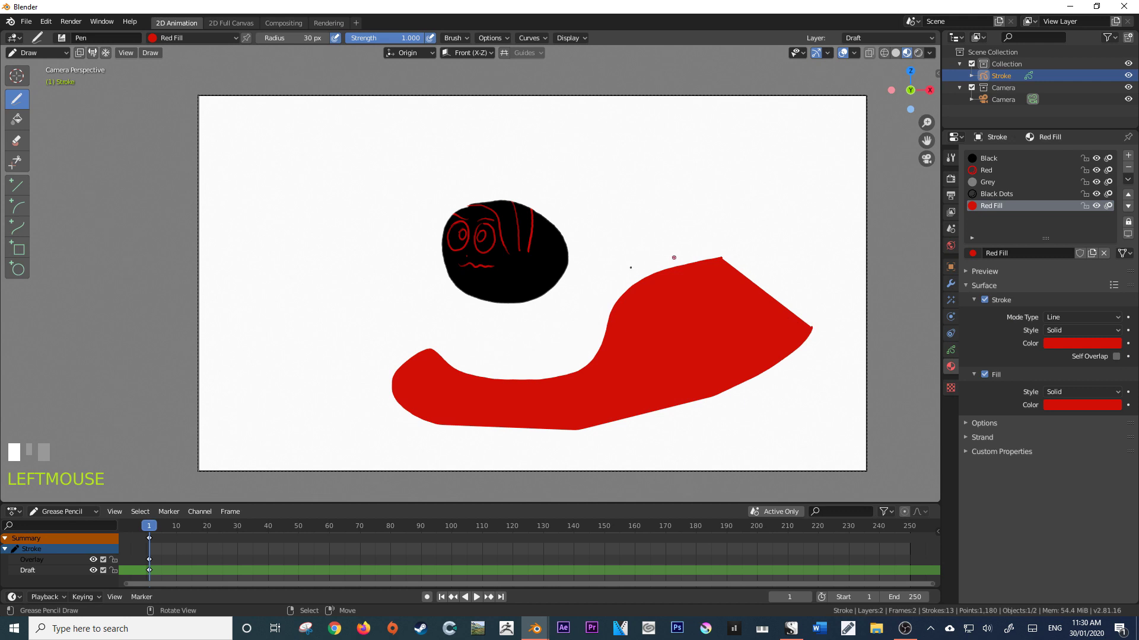
{"action": "key", "text": "ctrl+z"}
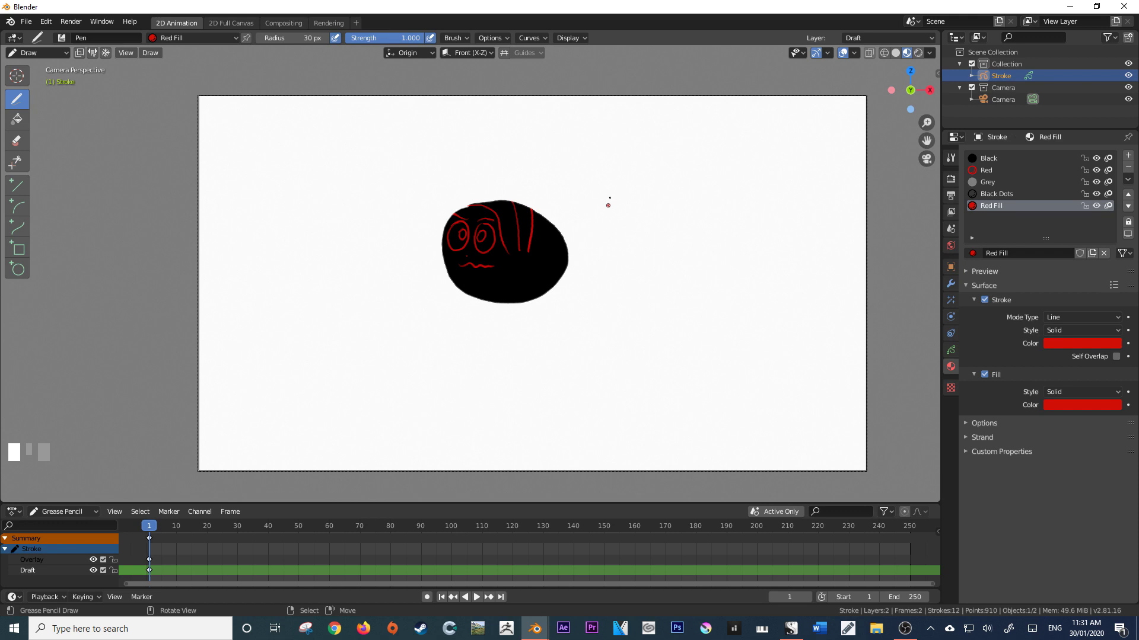
Draw two oval red wings rising from the top of the black body on the Draft layer
{"action": "mouse_move", "coordinate": [599, 200]}
{"action": "left_mouse_down"}
{"action": "mouse_move", "coordinate": [608, 264]}
{"action": "mouse_move", "coordinate": [409, 396]}
{"action": "mouse_move", "coordinate": [565, 168]}
{"action": "left_mouse_up"}
{"action": "key", "text": "ctrl+z"}
{"action": "mouse_move", "coordinate": [528, 205]}
{"action": "left_mouse_down"}
{"action": "mouse_move", "coordinate": [616, 156]}
{"action": "mouse_move", "coordinate": [587, 206]}
{"action": "mouse_move", "coordinate": [527, 205]}
{"action": "mouse_move", "coordinate": [489, 190]}
{"action": "mouse_move", "coordinate": [509, 136]}
{"action": "mouse_move", "coordinate": [525, 188]}
{"action": "mouse_move", "coordinate": [514, 200]}
{"action": "left_mouse_up"}
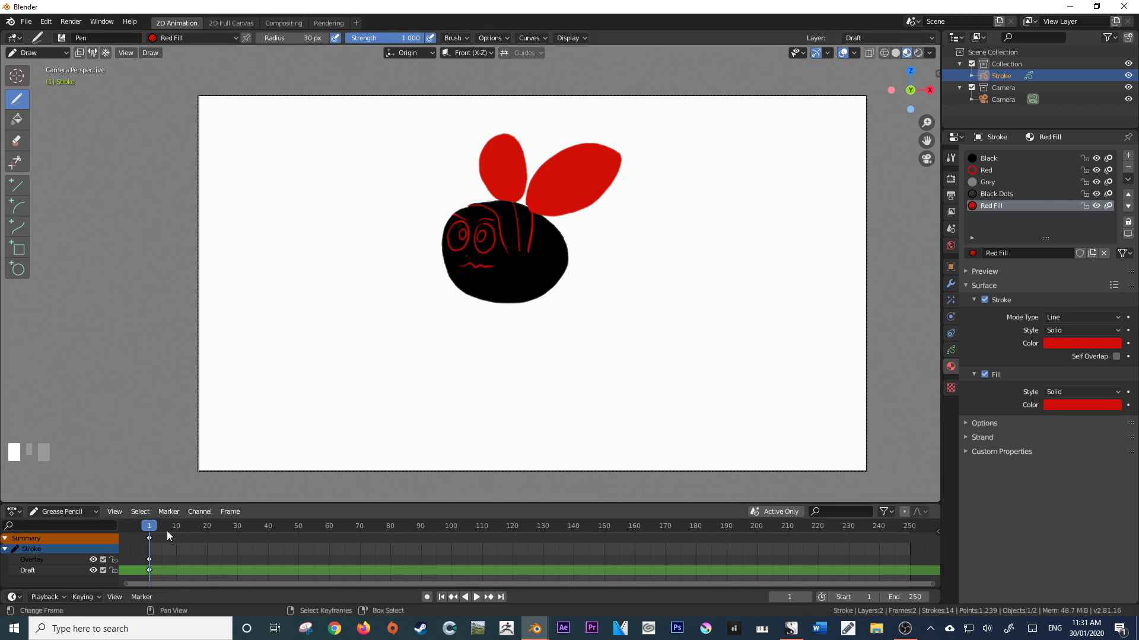
Go to frame 10 and draw a smaller, rounder filled body on the Draft layer with the Black material
{"action": "mouse_move", "coordinate": [166, 528]}
{"action": "left_mouse_down"}
{"action": "mouse_move", "coordinate": [195, 524]}
{"action": "mouse_move", "coordinate": [147, 533]}
{"action": "mouse_move", "coordinate": [177, 528]}
{"action": "left_mouse_up"}
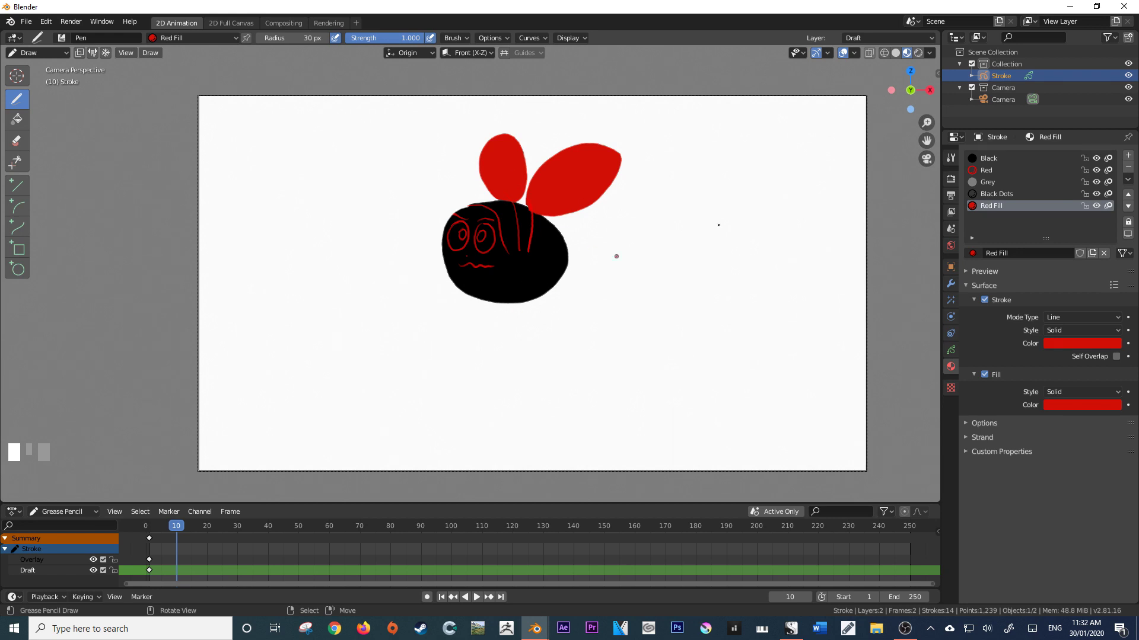
{"action": "left_click", "coordinate": [989, 158]}
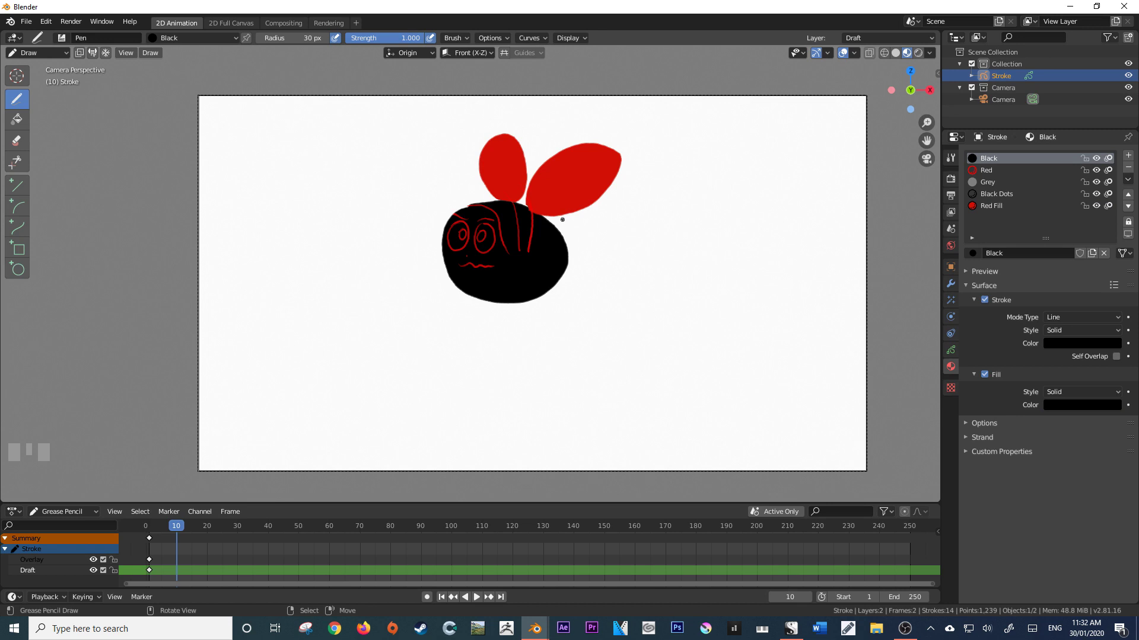
{"action": "mouse_move", "coordinate": [569, 217]}
{"action": "left_mouse_down"}
{"action": "mouse_move", "coordinate": [555, 216]}
{"action": "mouse_move", "coordinate": [557, 236]}
{"action": "left_mouse_up"}
{"action": "mouse_move", "coordinate": [544, 305]}
{"action": "left_mouse_down"}
{"action": "mouse_move", "coordinate": [616, 250]}
{"action": "mouse_move", "coordinate": [573, 214]}
{"action": "mouse_move", "coordinate": [516, 204]}
{"action": "mouse_move", "coordinate": [520, 241]}
{"action": "mouse_move", "coordinate": [506, 205]}
{"action": "mouse_move", "coordinate": [498, 237]}
{"action": "mouse_move", "coordinate": [519, 249]}
{"action": "mouse_move", "coordinate": [552, 226]}
{"action": "mouse_move", "coordinate": [502, 206]}
{"action": "mouse_move", "coordinate": [502, 283]}
{"action": "mouse_move", "coordinate": [532, 285]}
{"action": "left_mouse_up"}
{"action": "key", "text": "ctrl+z"}
{"action": "key", "text": "ctrl+z"}
{"action": "key", "text": "ctrl+z"}
{"action": "key", "text": "ctrl+z"}
{"action": "mouse_move", "coordinate": [481, 232]}
{"action": "left_mouse_down"}
{"action": "mouse_move", "coordinate": [507, 243]}
{"action": "mouse_move", "coordinate": [548, 208]}
{"action": "mouse_move", "coordinate": [504, 194]}
{"action": "left_mouse_up"}
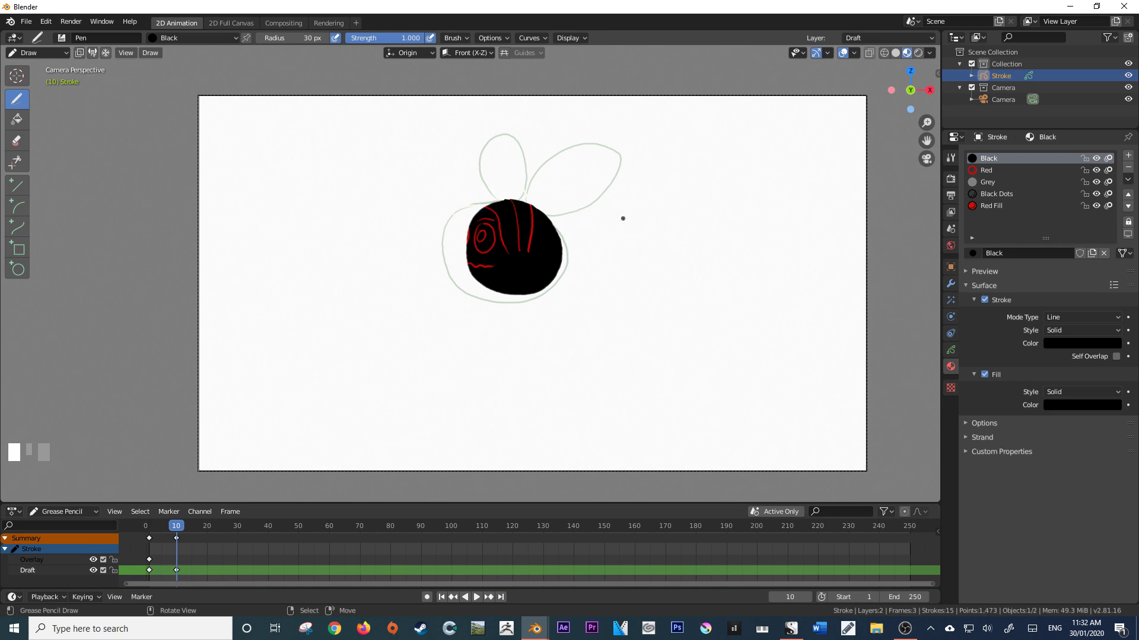
Draw two narrow, spread-out wings above the body at frame 10 with the Red Fill material
{"action": "left_click", "coordinate": [990, 205]}
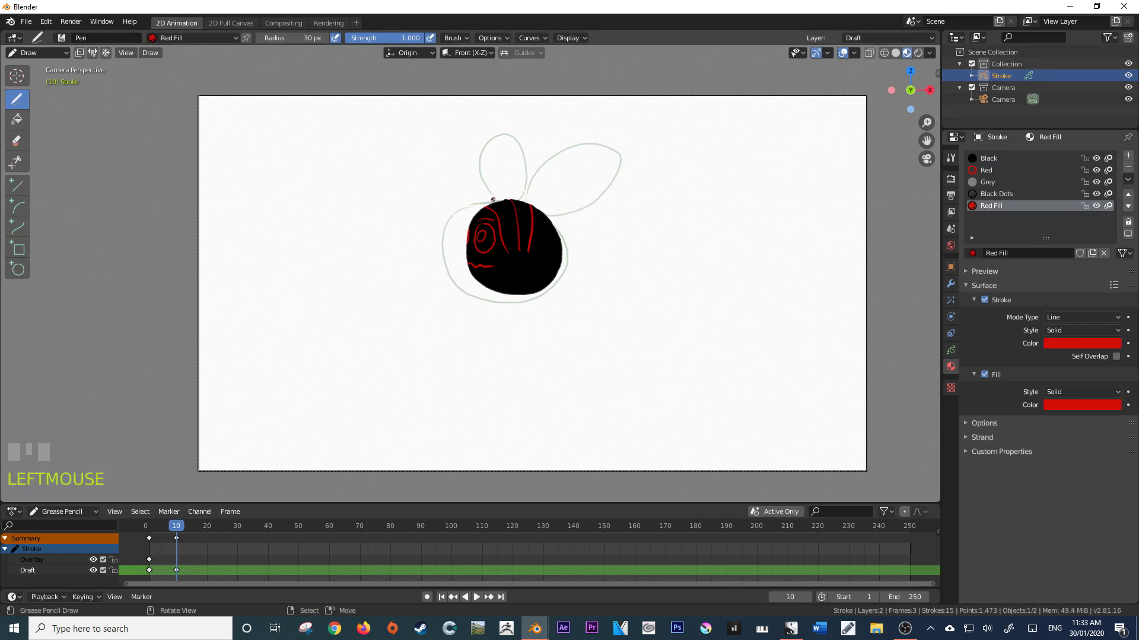
{"action": "mouse_move", "coordinate": [501, 198]}
{"action": "left_mouse_down"}
{"action": "mouse_move", "coordinate": [430, 172]}
{"action": "mouse_move", "coordinate": [512, 198]}
{"action": "left_mouse_up"}
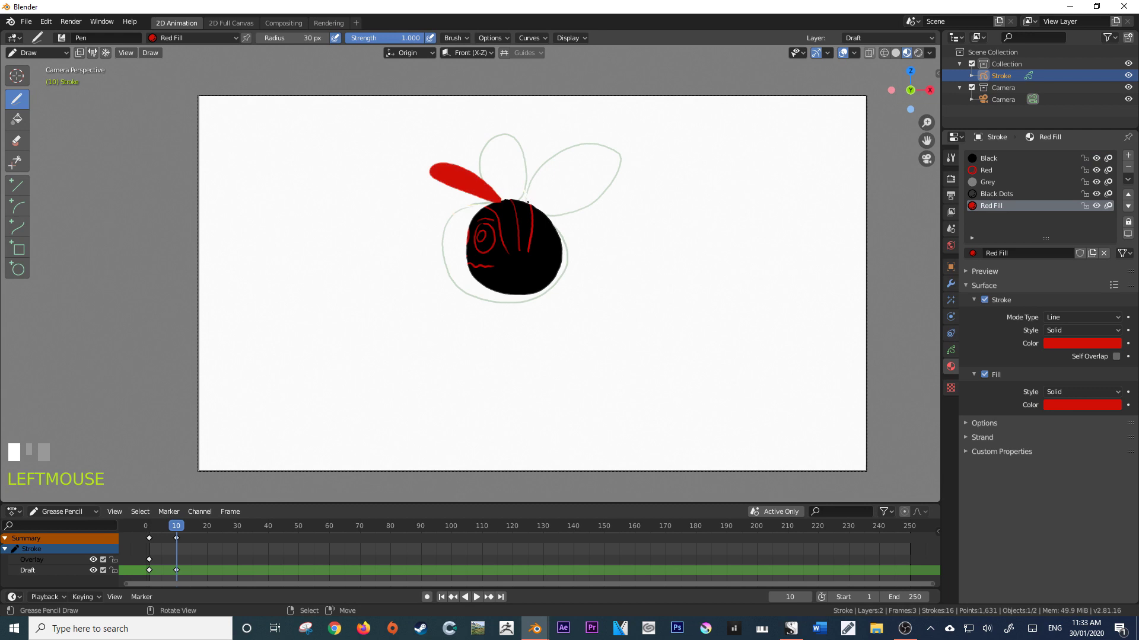
{"action": "mouse_move", "coordinate": [540, 205]}
{"action": "left_mouse_down"}
{"action": "mouse_move", "coordinate": [530, 202]}
{"action": "mouse_move", "coordinate": [546, 187]}
{"action": "mouse_move", "coordinate": [611, 170]}
{"action": "mouse_move", "coordinate": [605, 200]}
{"action": "mouse_move", "coordinate": [531, 204]}
{"action": "mouse_move", "coordinate": [552, 182]}
{"action": "mouse_move", "coordinate": [625, 155]}
{"action": "mouse_move", "coordinate": [534, 205]}
{"action": "mouse_move", "coordinate": [602, 162]}
{"action": "mouse_move", "coordinate": [593, 191]}
{"action": "mouse_move", "coordinate": [535, 205]}
{"action": "left_mouse_up"}
{"action": "key", "text": "ctrl+z"}
{"action": "key", "text": "ctrl+z"}
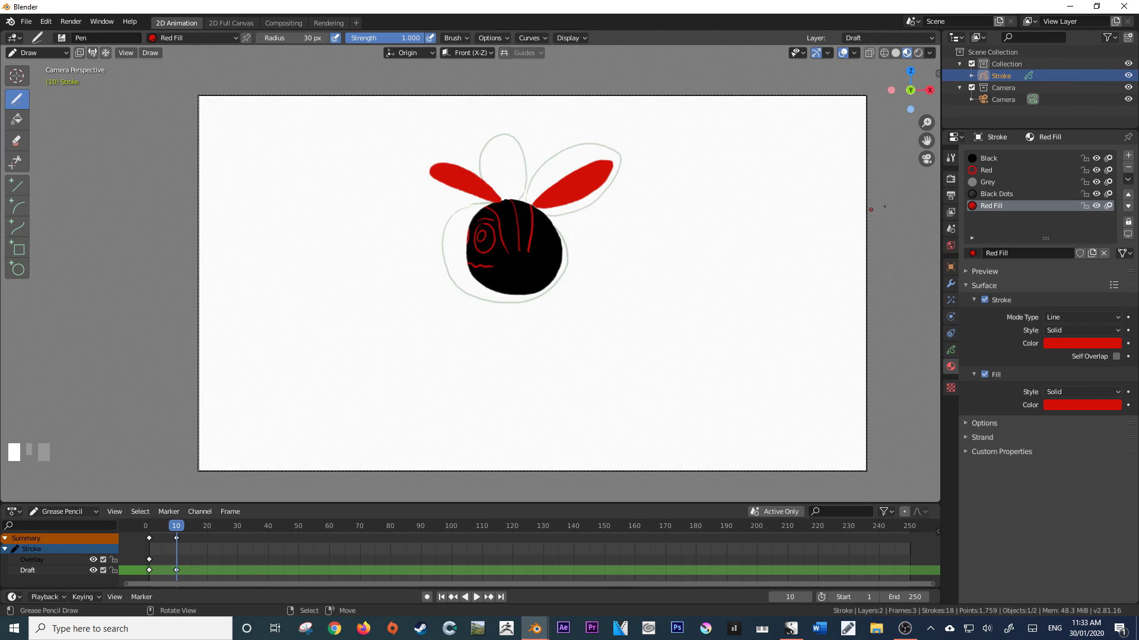
Draw two round outlined eyes with pupils on the Overlay layer at frame 10 using the Red material
{"action": "left_click", "coordinate": [986, 170]}
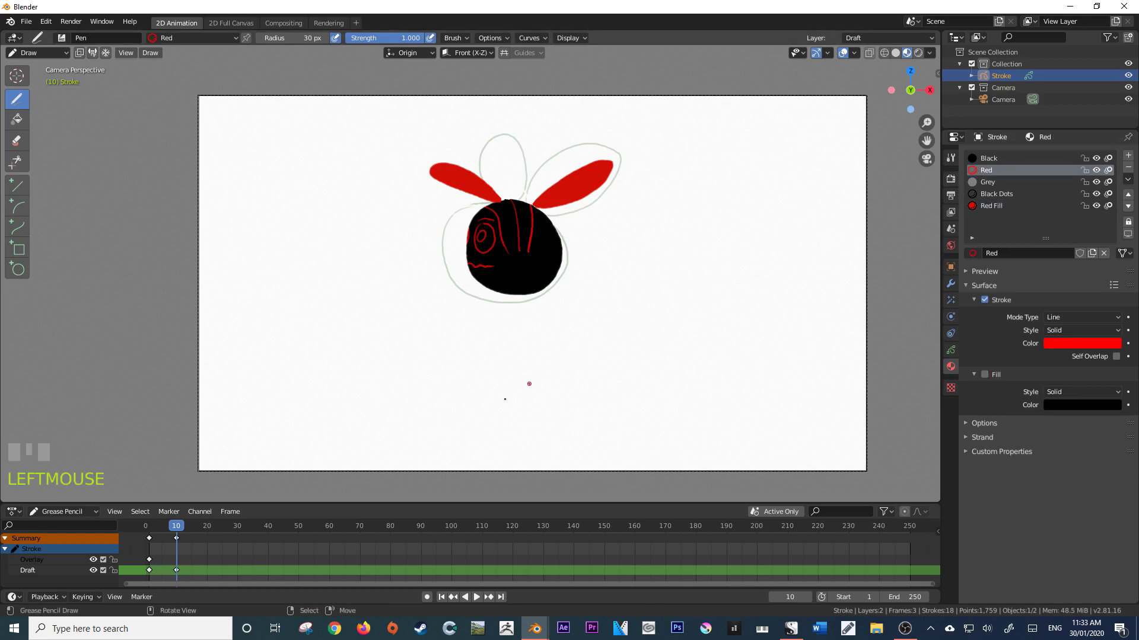
{"action": "left_click", "coordinate": [80, 559]}
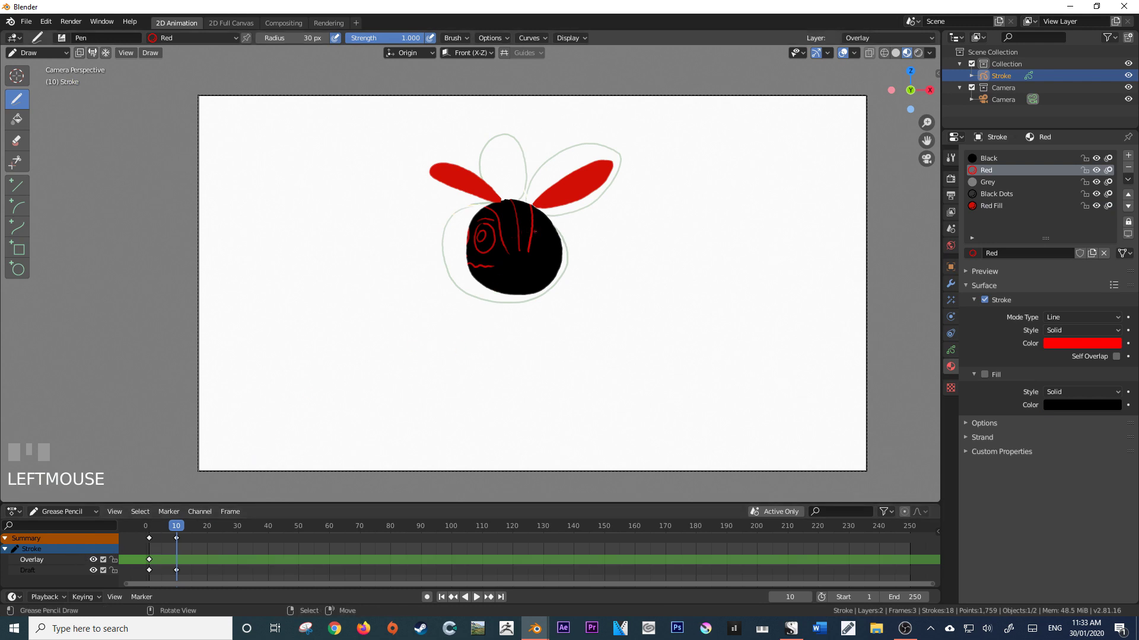
{"action": "mouse_move", "coordinate": [534, 226]}
{"action": "left_mouse_down"}
{"action": "mouse_move", "coordinate": [524, 255]}
{"action": "mouse_move", "coordinate": [545, 226]}
{"action": "mouse_move", "coordinate": [534, 232]}
{"action": "left_mouse_up"}
{"action": "key", "text": "ctrl+z"}
{"action": "key", "text": "ctrl+shift+z"}
{"action": "mouse_move", "coordinate": [490, 226]}
{"action": "left_mouse_down"}
{"action": "mouse_move", "coordinate": [494, 263]}
{"action": "mouse_move", "coordinate": [509, 243]}
{"action": "mouse_move", "coordinate": [484, 236]}
{"action": "mouse_move", "coordinate": [510, 240]}
{"action": "mouse_move", "coordinate": [489, 226]}
{"action": "left_mouse_up"}
{"action": "key", "text": "ctrl+z"}
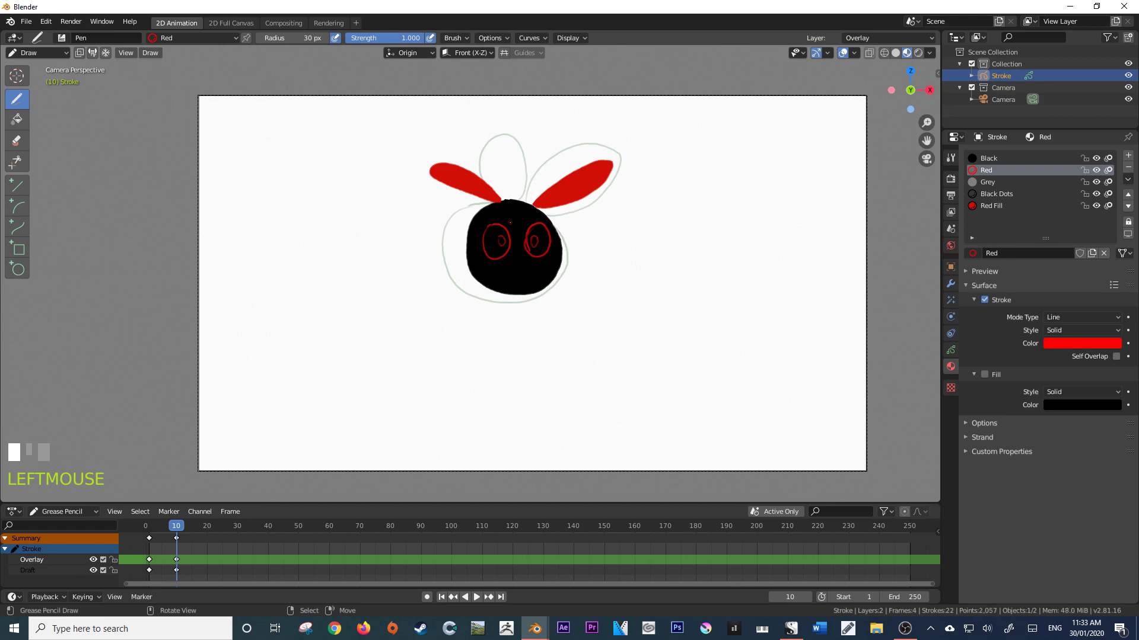
Add curved forehead lines above the eyes and a wavy mouth below them on the Overlay layer
{"action": "mouse_move", "coordinate": [475, 223]}
{"action": "left_mouse_down"}
{"action": "mouse_move", "coordinate": [526, 208]}
{"action": "mouse_move", "coordinate": [550, 225]}
{"action": "left_mouse_up"}
{"action": "left_click_drag", "start_coordinate": [482, 212], "coordinate": [538, 205]}
{"action": "key", "text": "ctrl+z"}
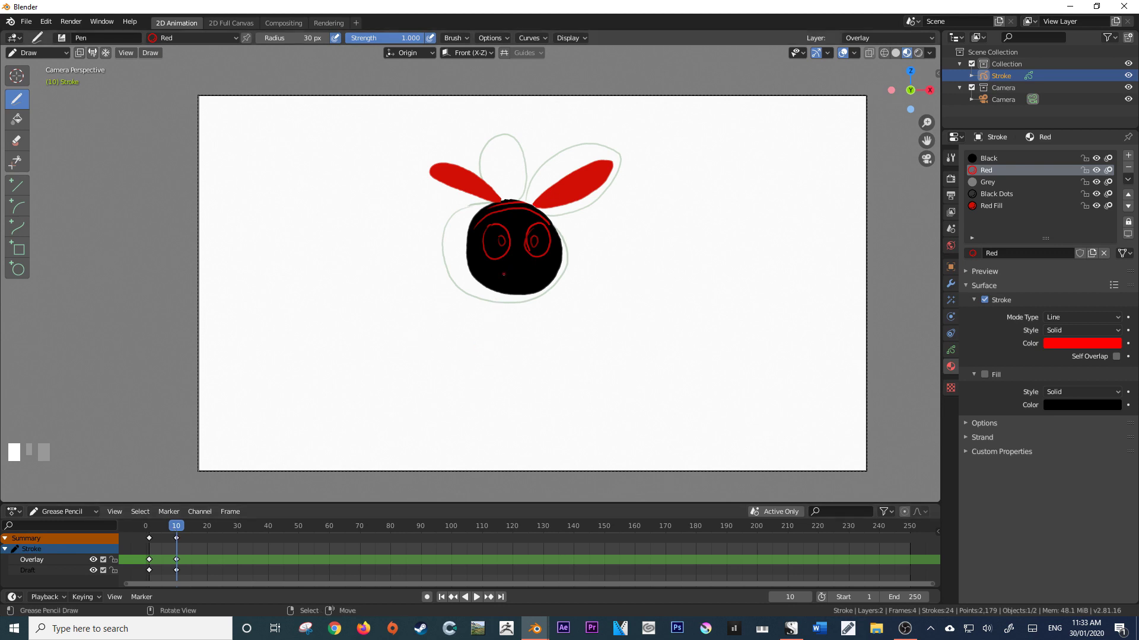
{"action": "left_click_drag", "start_coordinate": [497, 277], "coordinate": [537, 278]}
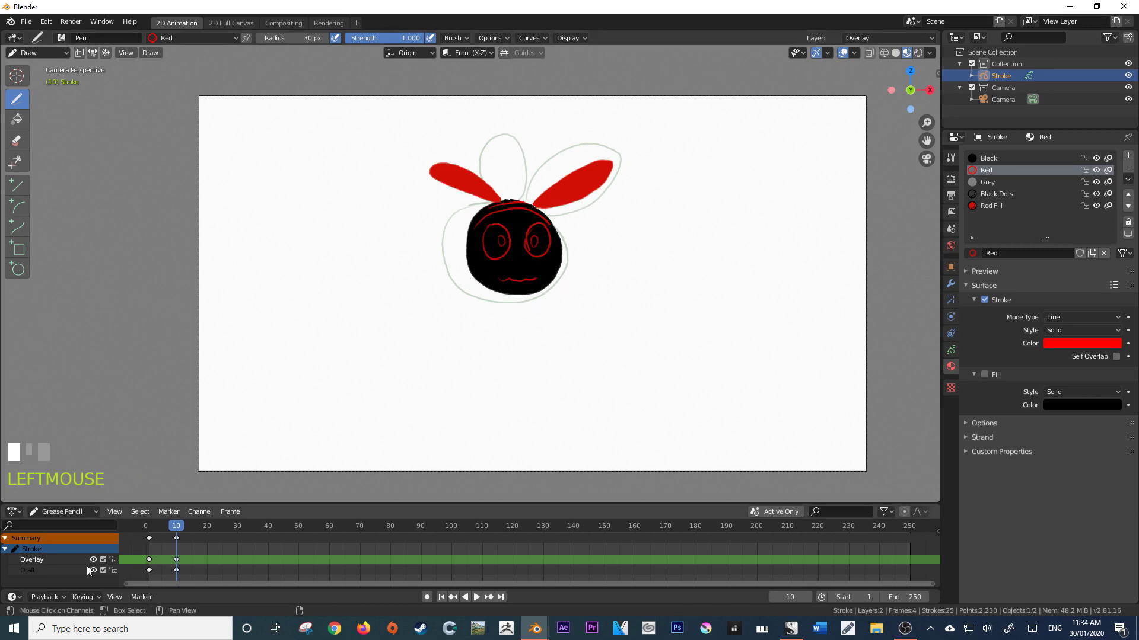
Move all of the frame 10 keyframes to frame 220
{"action": "mouse_move", "coordinate": [175, 527]}
{"action": "left_mouse_down"}
{"action": "mouse_move", "coordinate": [159, 526]}
{"action": "mouse_move", "coordinate": [178, 524]}
{"action": "mouse_move", "coordinate": [161, 525]}
{"action": "mouse_move", "coordinate": [177, 524]}
{"action": "mouse_move", "coordinate": [180, 514]}
{"action": "mouse_move", "coordinate": [164, 520]}
{"action": "mouse_move", "coordinate": [178, 511]}
{"action": "mouse_move", "coordinate": [165, 512]}
{"action": "mouse_move", "coordinate": [176, 517]}
{"action": "left_mouse_up"}
{"action": "right_click", "coordinate": [177, 536]}
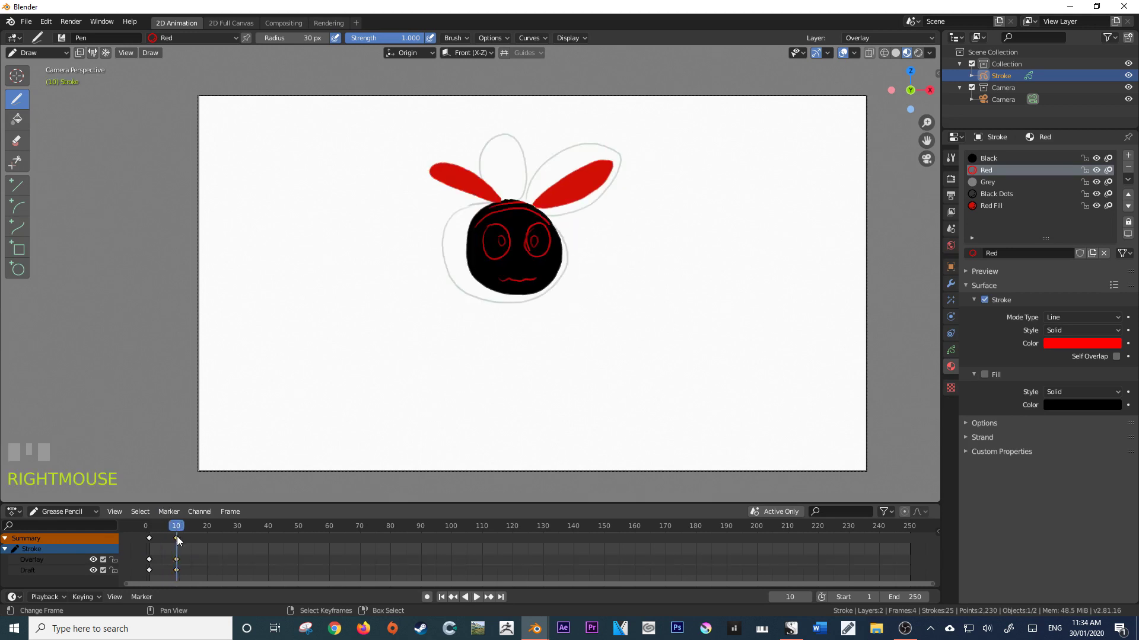
{"action": "key", "text": "g"}
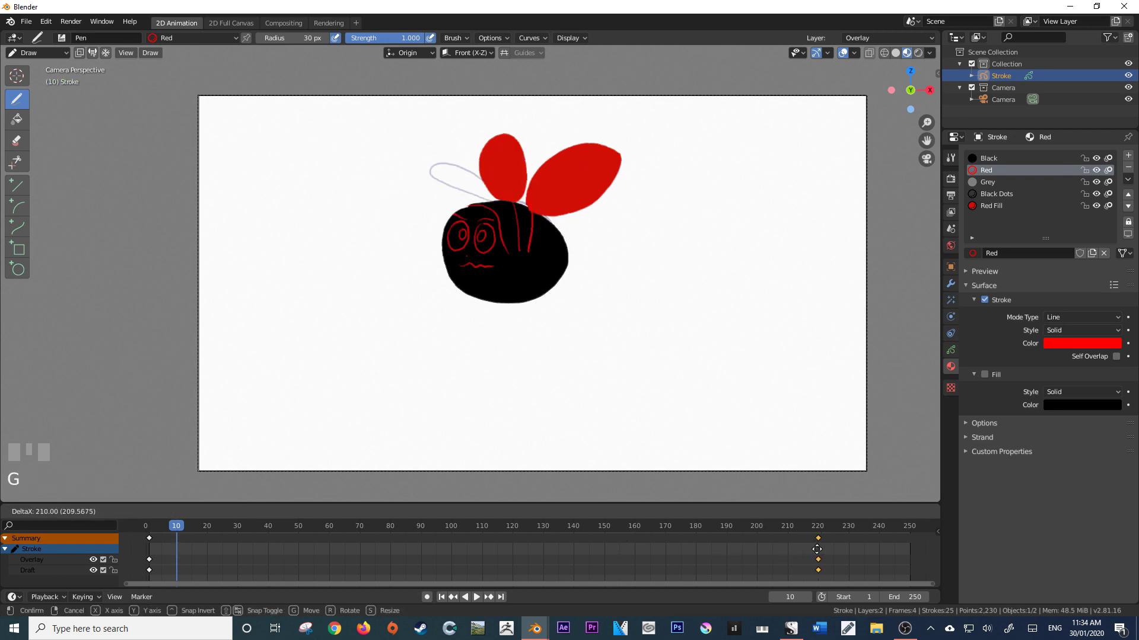
{"action": "left_click", "coordinate": [818, 551]}
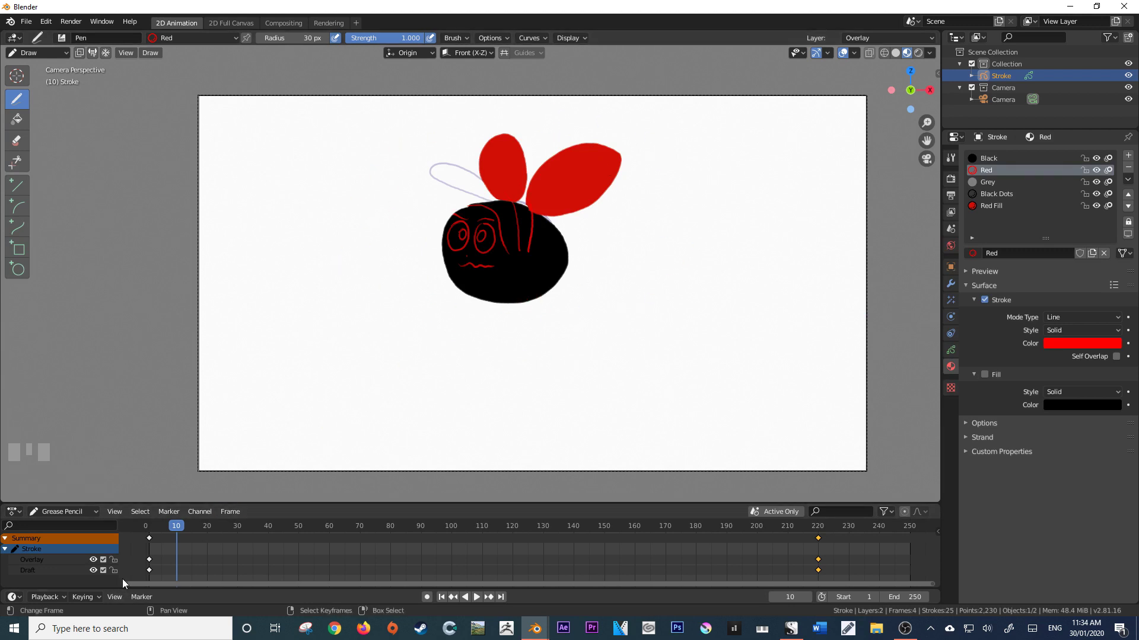
Duplicate the first frame's keyframes for both layers and place the copies at frame 10
{"action": "right_click", "coordinate": [149, 539]}
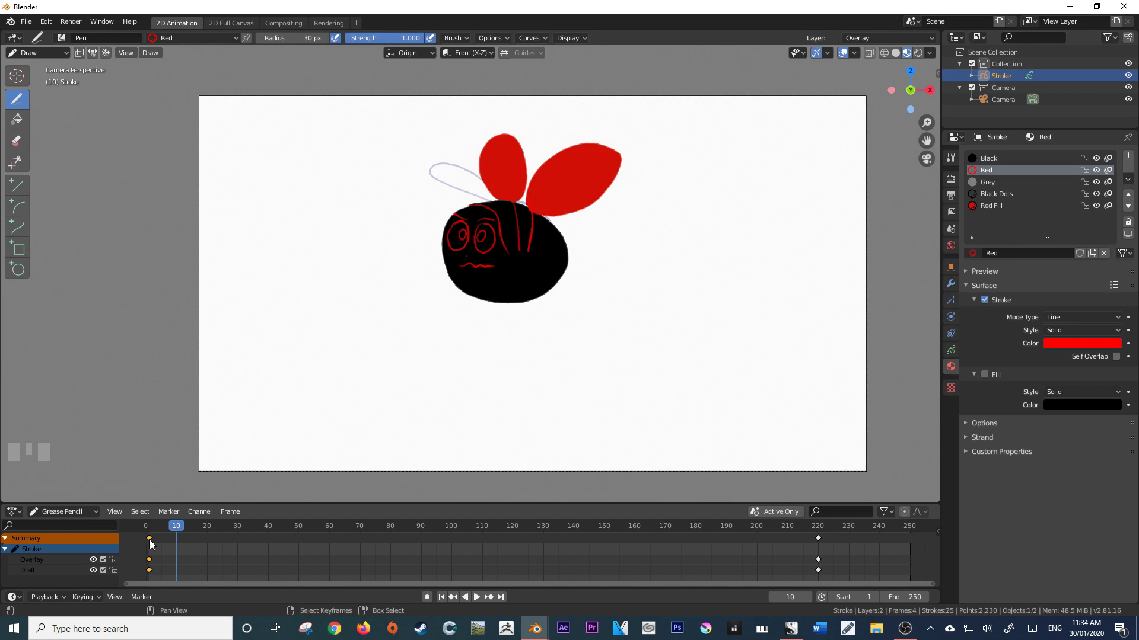
{"action": "key", "text": "shift+s"}
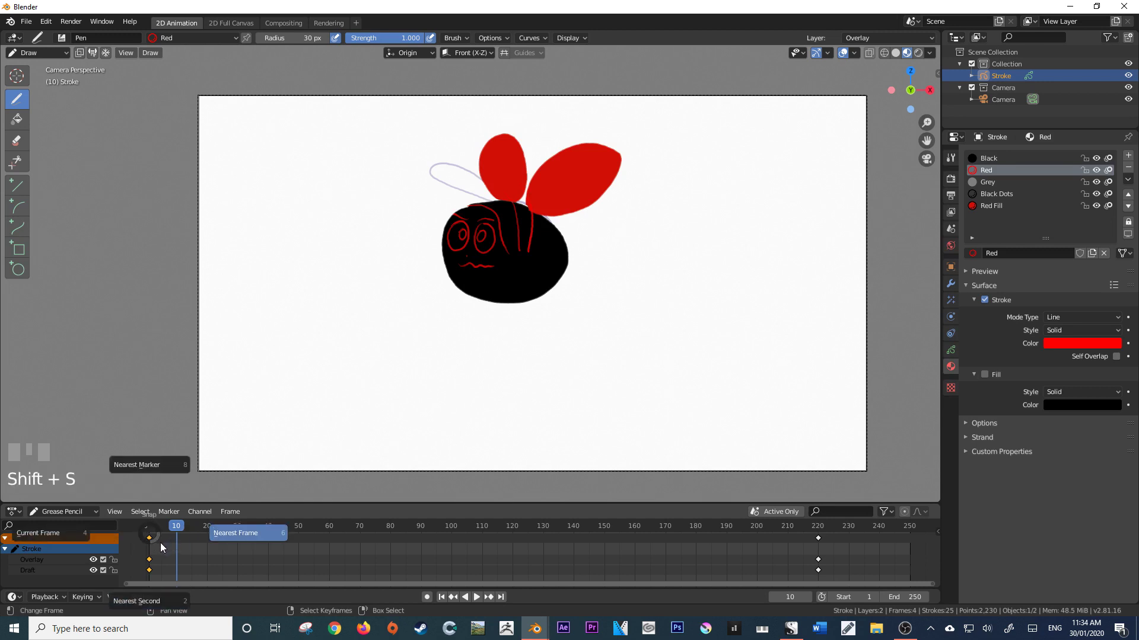
{"action": "key", "text": "Escape"}
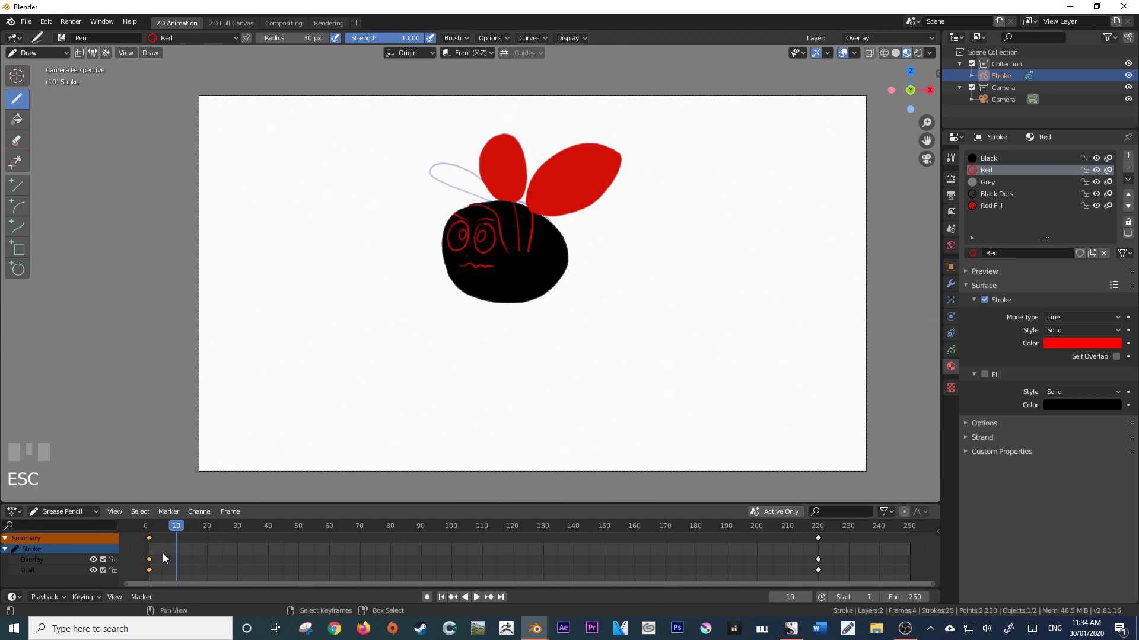
{"action": "key", "text": "shift+d"}
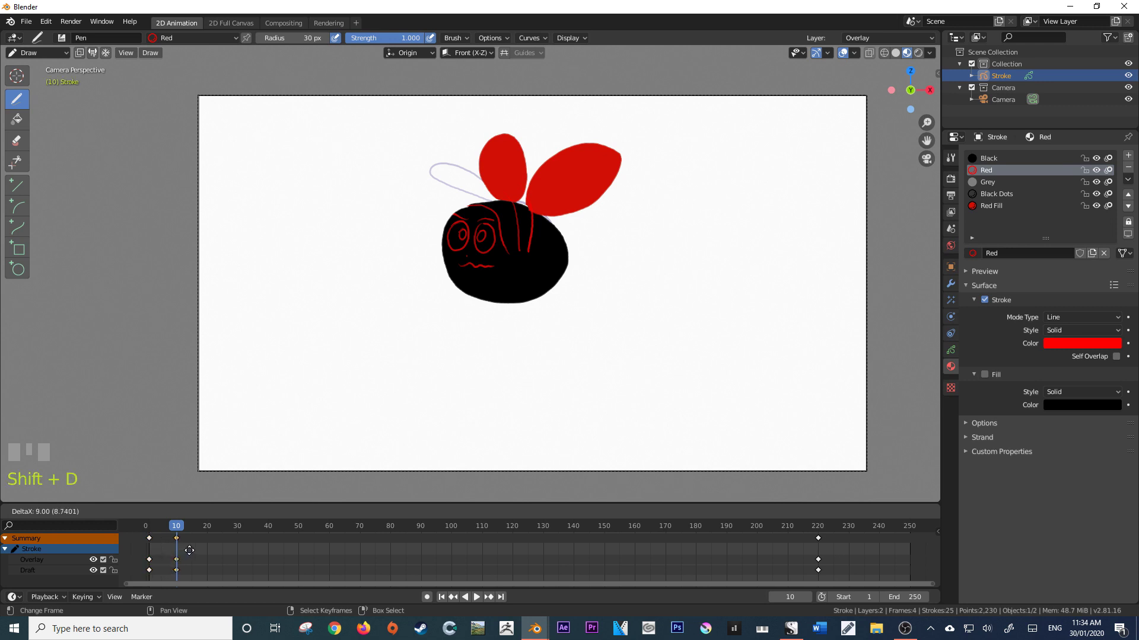
{"action": "left_click", "coordinate": [190, 550]}
{"action": "mouse_move", "coordinate": [156, 526]}
{"action": "left_mouse_down"}
{"action": "mouse_move", "coordinate": [140, 529]}
{"action": "mouse_move", "coordinate": [189, 529]}
{"action": "mouse_move", "coordinate": [177, 532]}
{"action": "left_mouse_up"}
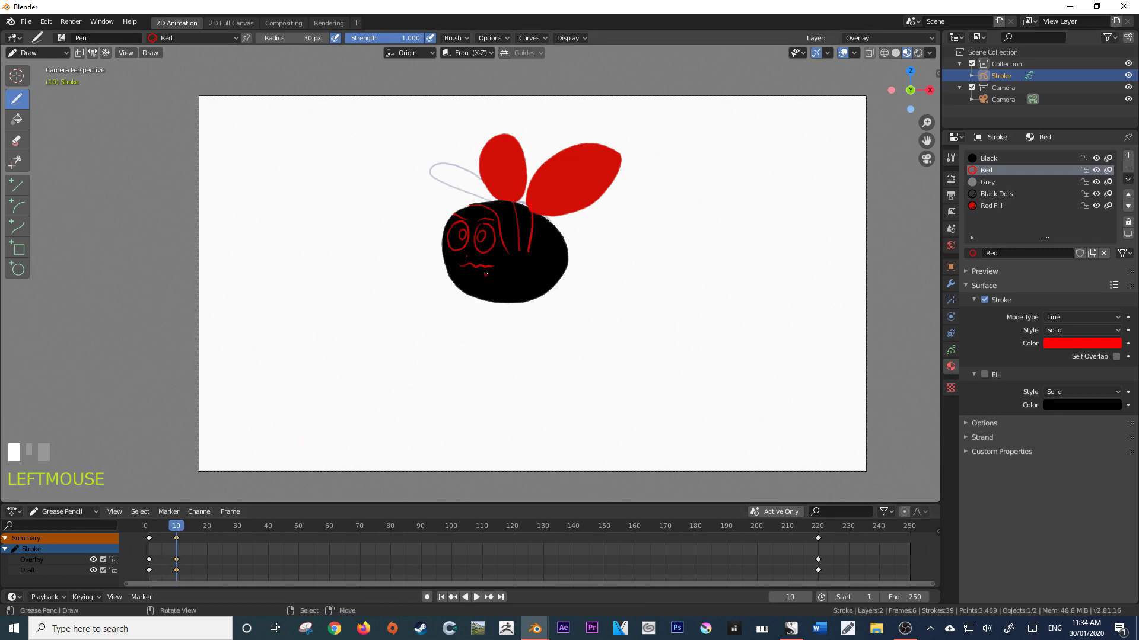
Draw test red strokes over the body at frame 10, compare with the preceding frames, and undo the strokes
{"action": "mouse_move", "coordinate": [467, 307]}
{"action": "left_mouse_down"}
{"action": "mouse_move", "coordinate": [622, 356]}
{"action": "mouse_move", "coordinate": [746, 341]}
{"action": "left_mouse_up"}
{"action": "key", "text": "ctrl+z"}
{"action": "mouse_move", "coordinate": [503, 261]}
{"action": "left_mouse_down"}
{"action": "mouse_move", "coordinate": [555, 274]}
{"action": "mouse_move", "coordinate": [555, 238]}
{"action": "left_mouse_up"}
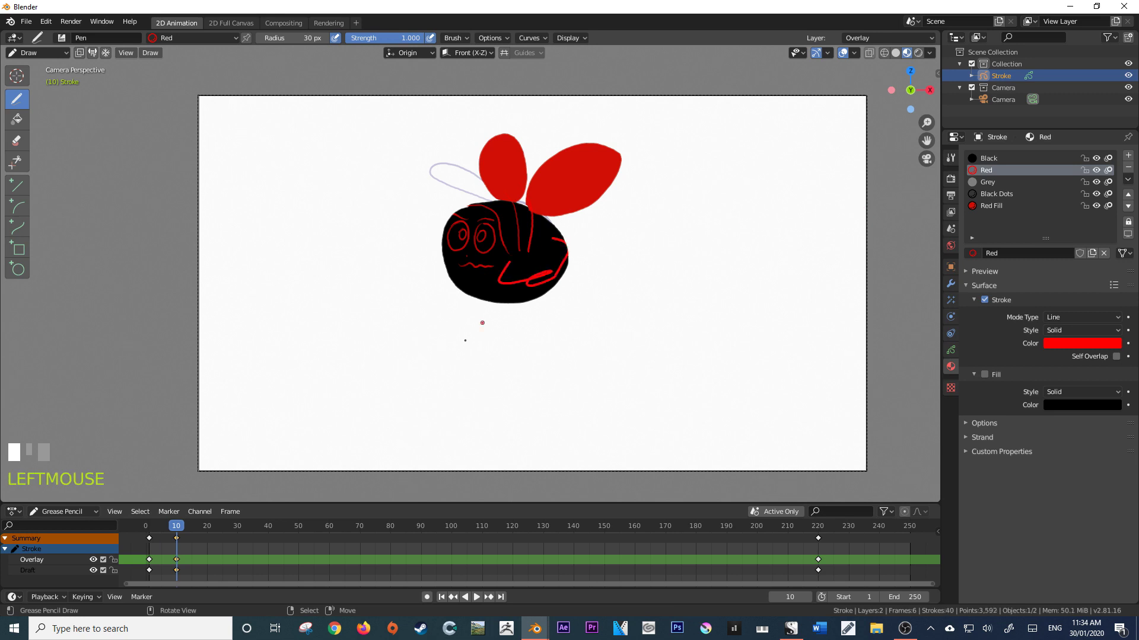
{"action": "mouse_move", "coordinate": [172, 528]}
{"action": "left_mouse_down"}
{"action": "mouse_move", "coordinate": [146, 531]}
{"action": "mouse_move", "coordinate": [178, 527]}
{"action": "left_mouse_up"}
{"action": "key", "text": "ctrl+z"}
{"action": "key", "text": "ctrl+z"}
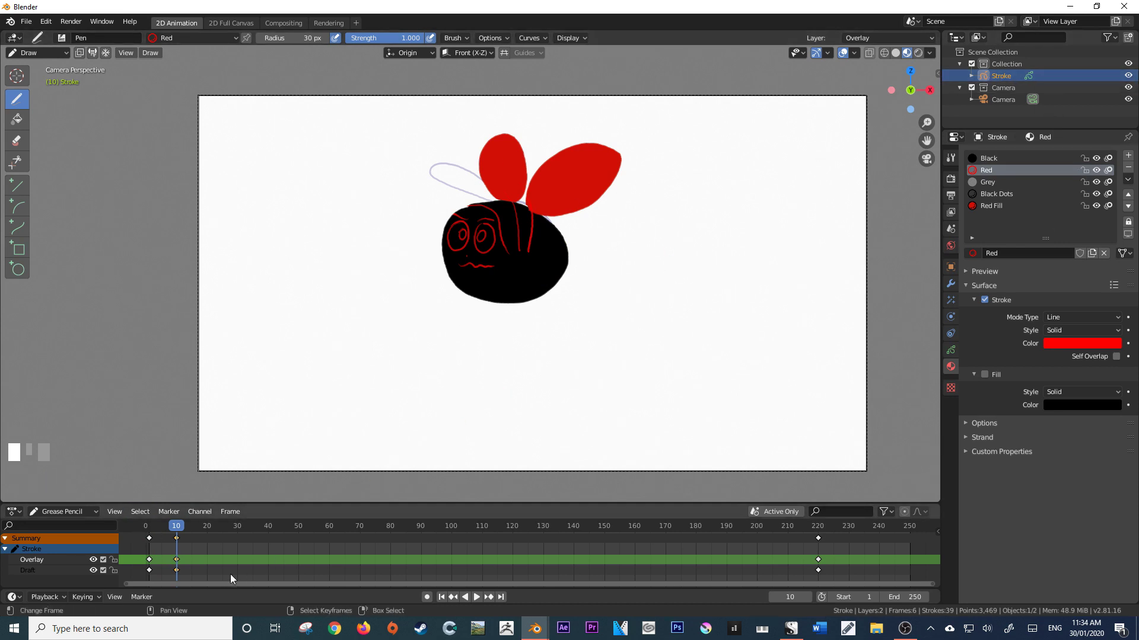
{"action": "mouse_move", "coordinate": [176, 530]}
{"action": "left_mouse_down"}
{"action": "mouse_move", "coordinate": [166, 528]}
{"action": "mouse_move", "coordinate": [176, 530]}
{"action": "left_mouse_up"}
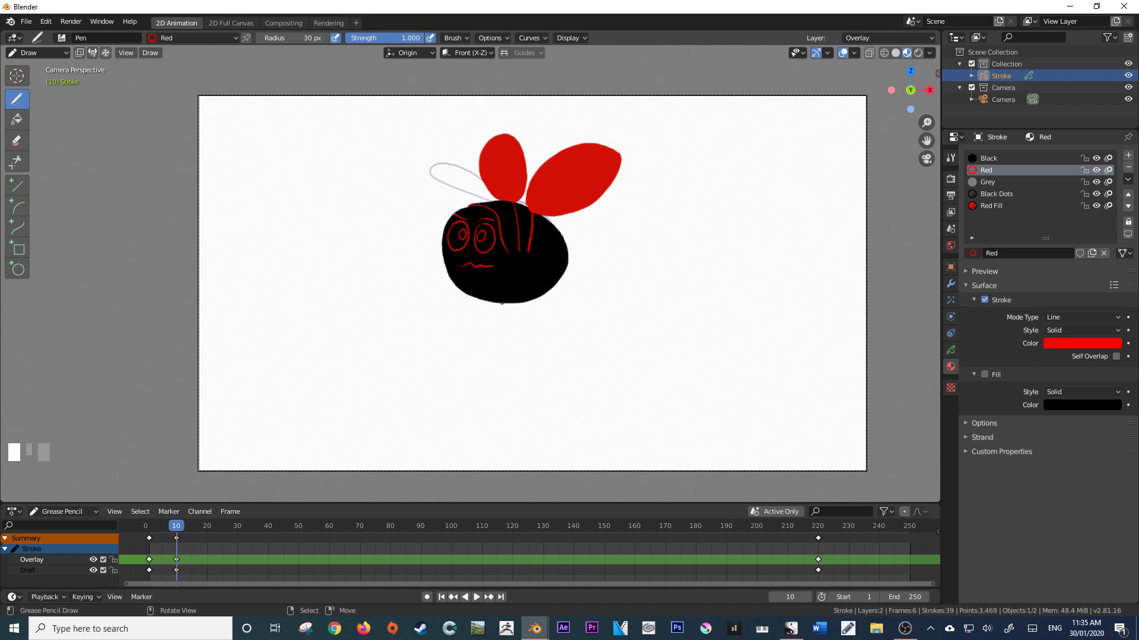
Switch to Edit Mode, select all strokes of the frame 10 drawing, and move the character down and to the left
{"action": "left_click", "coordinate": [30, 51]}
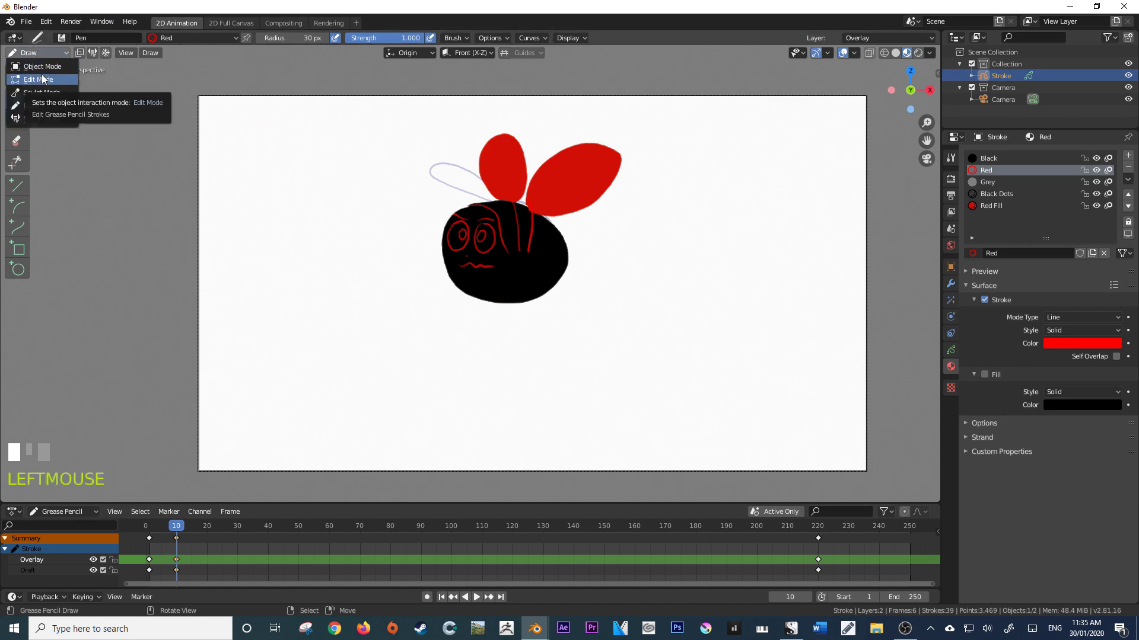
{"action": "left_click", "coordinate": [42, 79]}
{"action": "key", "text": "Tab"}
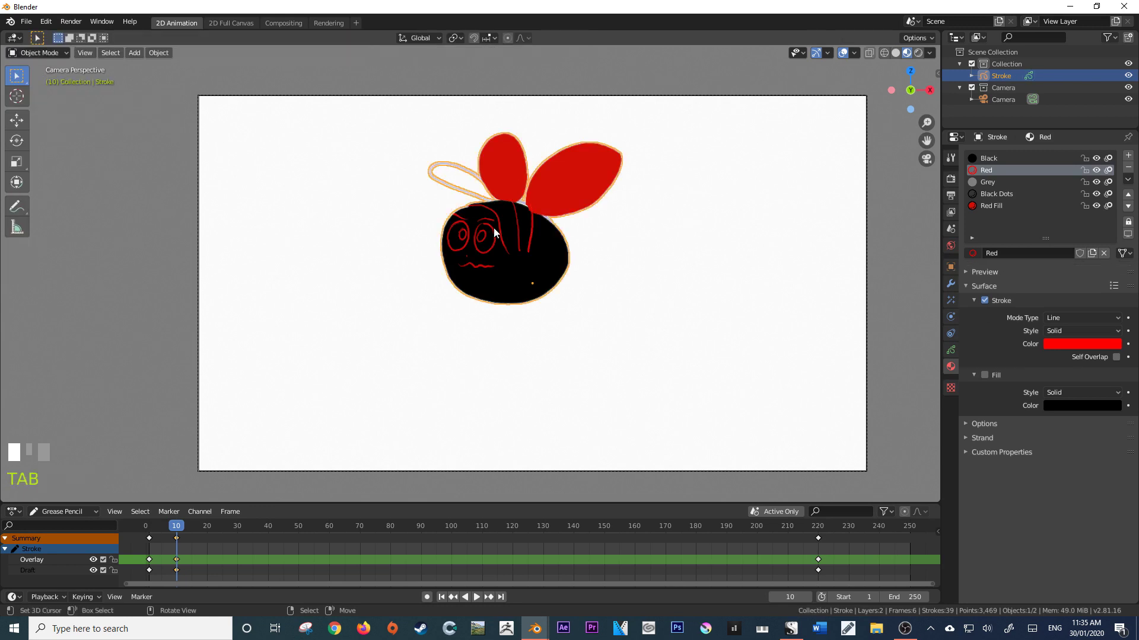
{"action": "key", "text": "Tab"}
{"action": "key", "text": "a"}
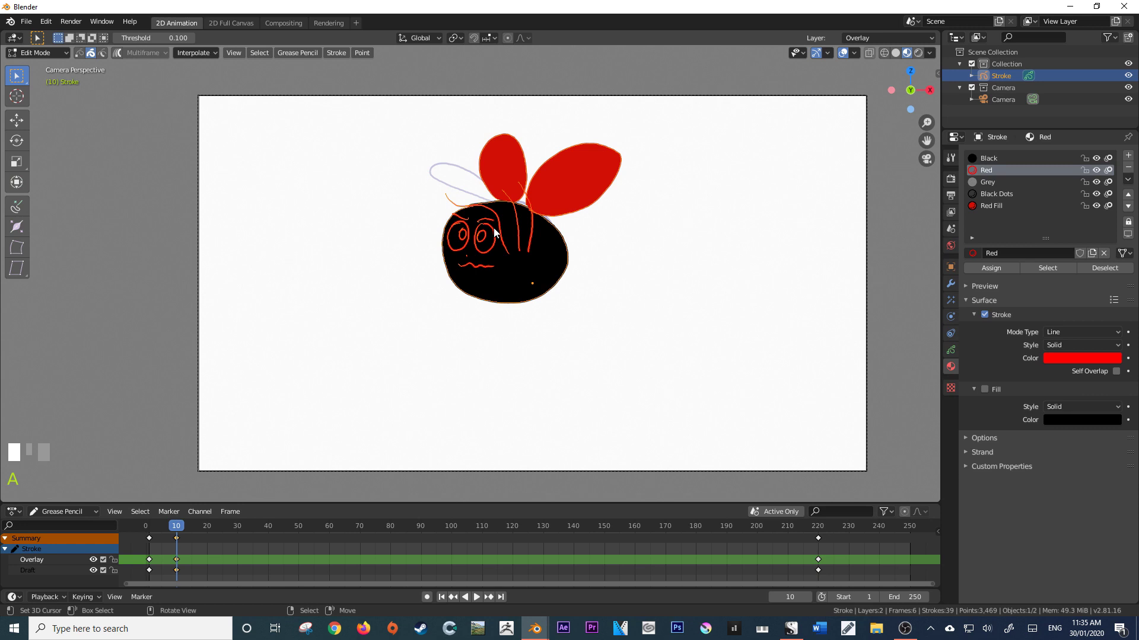
{"action": "key", "text": "g"}
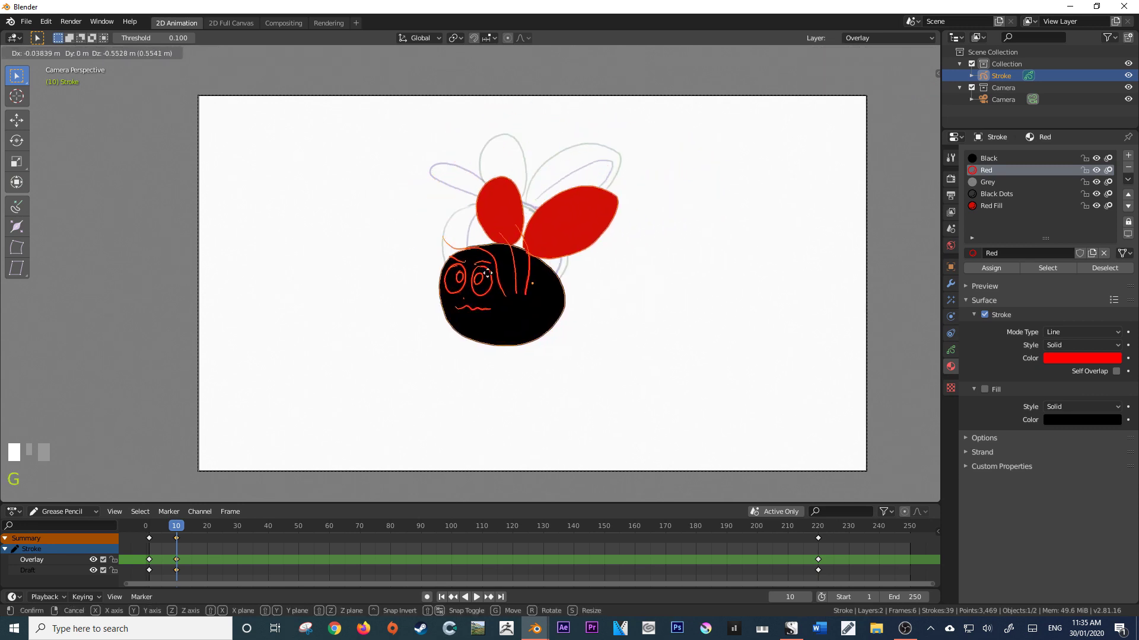
{"action": "left_click", "coordinate": [417, 289]}
Rotate the selected character counterclockwise so its face tilts downward, and undo the accidental cyclic stroke change
{"action": "key", "text": "r"}
{"action": "key", "text": "r"}
{"action": "right_click", "coordinate": [500, 289]}
{"action": "key", "text": "r"}
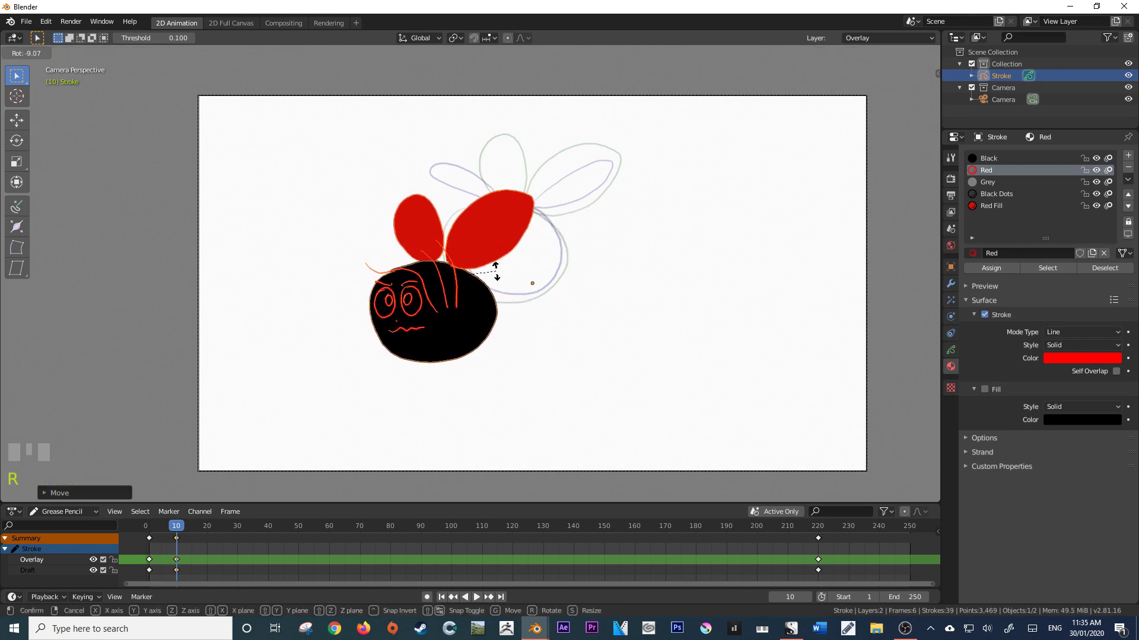
{"action": "left_click", "coordinate": [495, 258]}
{"action": "key", "text": "f"}
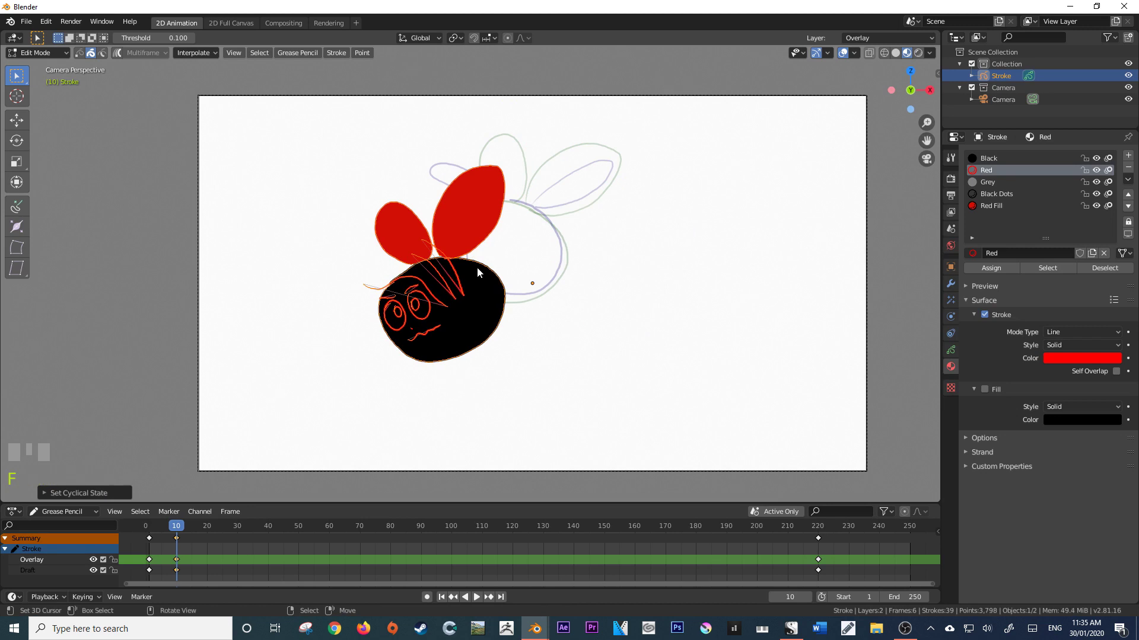
{"action": "key", "text": "ctrl+z"}
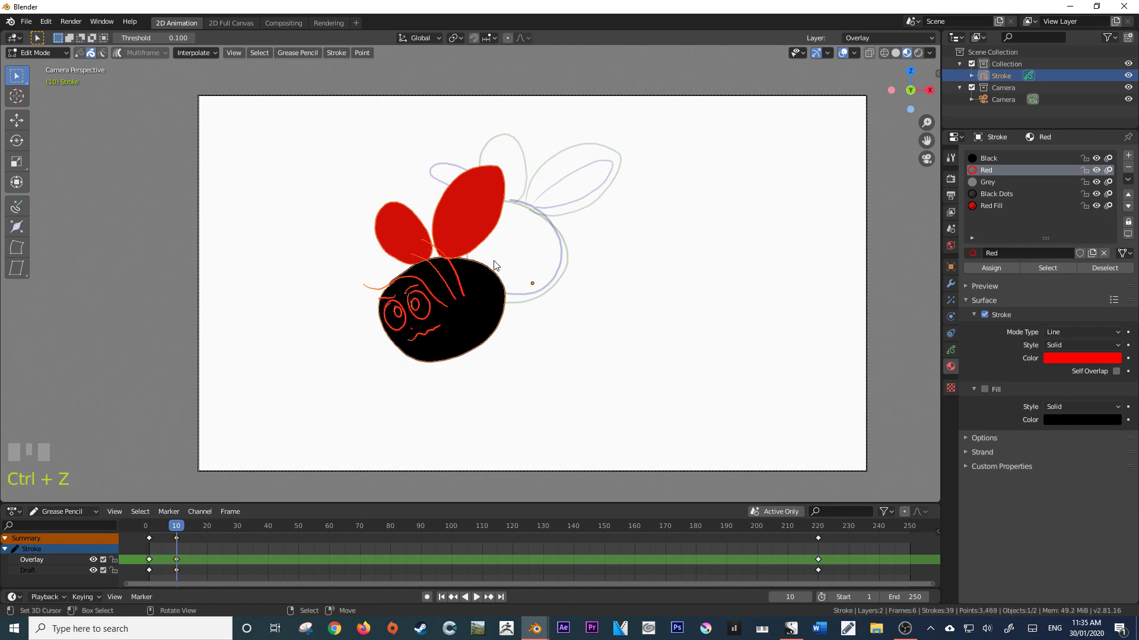
Shift the character slightly farther down and left, fine-tune its rotation, and scrub between the keyframes to check the motion
{"action": "key", "text": "g"}
{"action": "left_click", "coordinate": [522, 261]}
{"action": "key", "text": "r"}
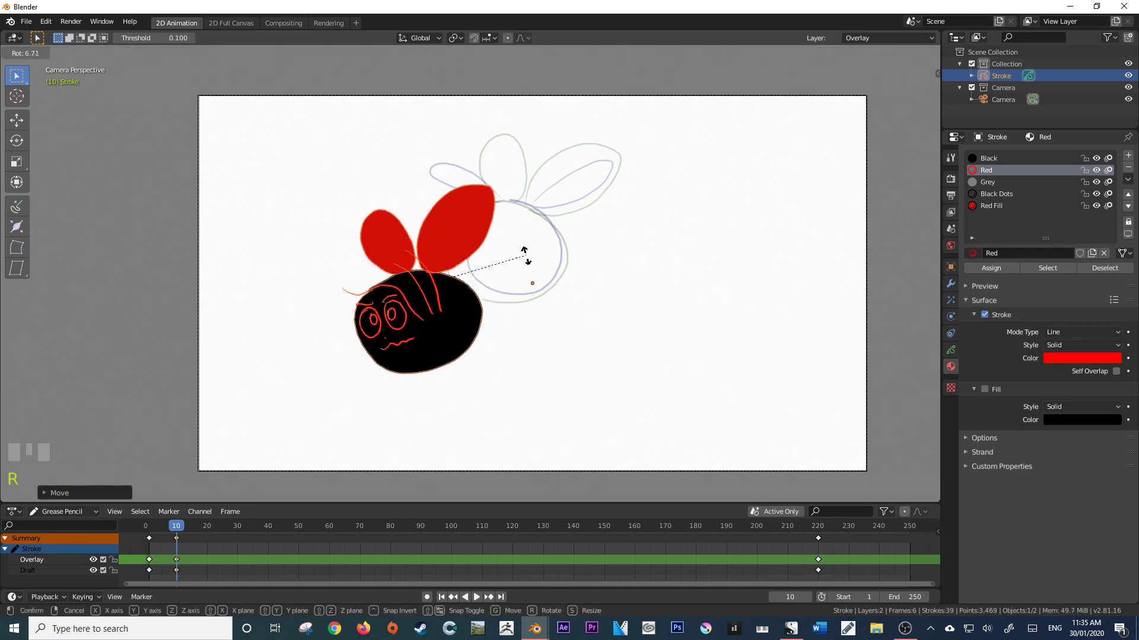
{"action": "left_click", "coordinate": [532, 256]}
{"action": "key", "text": "r"}
{"action": "left_click", "coordinate": [534, 251]}
{"action": "left_click", "coordinate": [163, 526]}
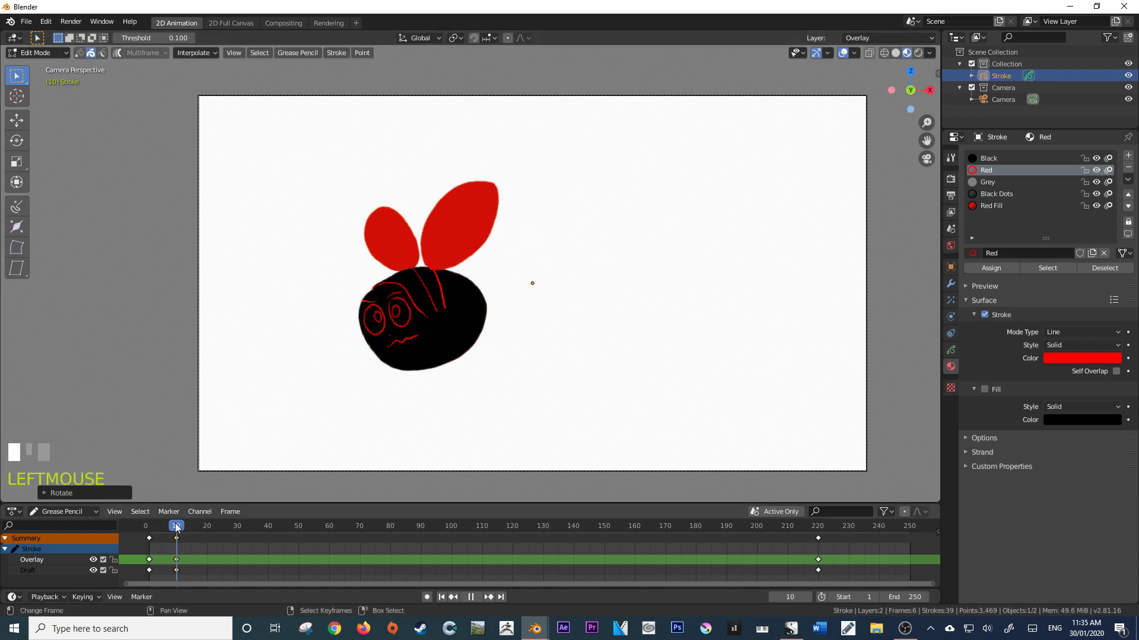
{"action": "mouse_move", "coordinate": [165, 522]}
{"action": "left_mouse_down"}
{"action": "mouse_move", "coordinate": [187, 510]}
{"action": "mouse_move", "coordinate": [163, 504]}
{"action": "mouse_move", "coordinate": [180, 501]}
{"action": "mouse_move", "coordinate": [147, 504]}
{"action": "mouse_move", "coordinate": [172, 503]}
{"action": "mouse_move", "coordinate": [152, 507]}
{"action": "mouse_move", "coordinate": [176, 528]}
{"action": "left_mouse_up"}
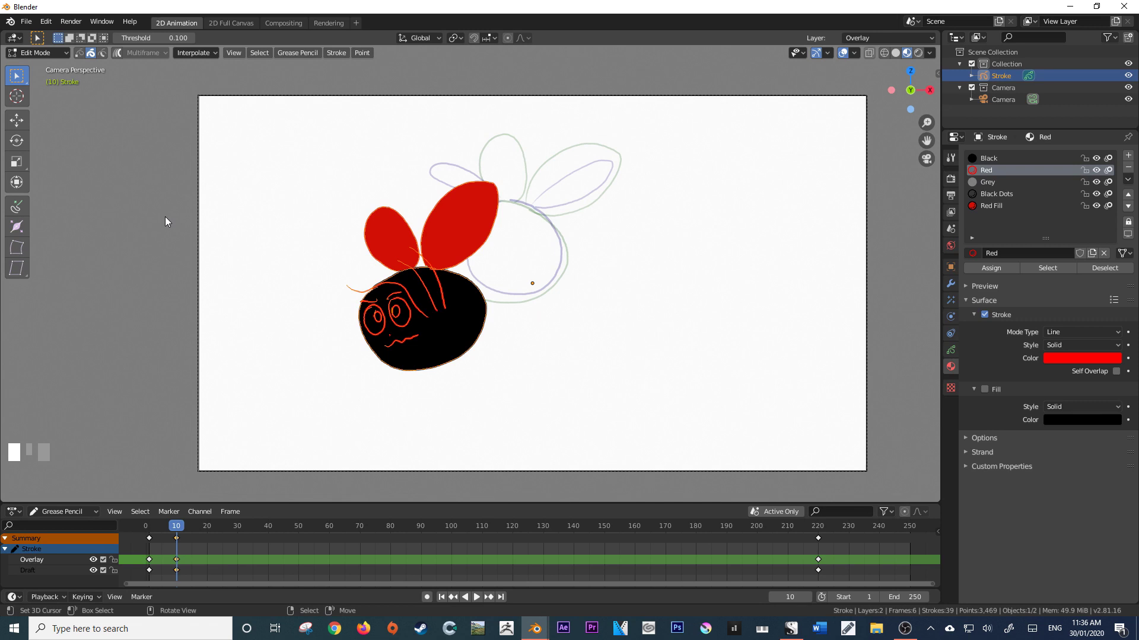
Return to Draw mode, go to frame 6, and interpolate the Draft layer with a factor of 50
{"action": "key", "text": "t"}
{"action": "key", "text": "t"}
{"action": "left_click", "coordinate": [165, 530]}
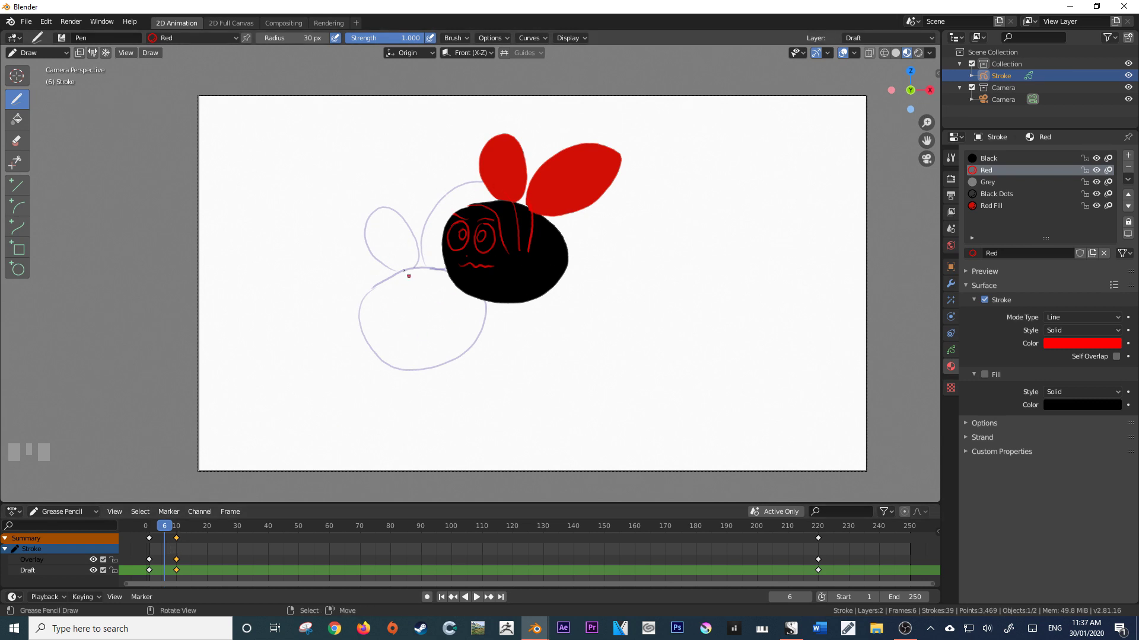
{"action": "left_click", "coordinate": [26, 569]}
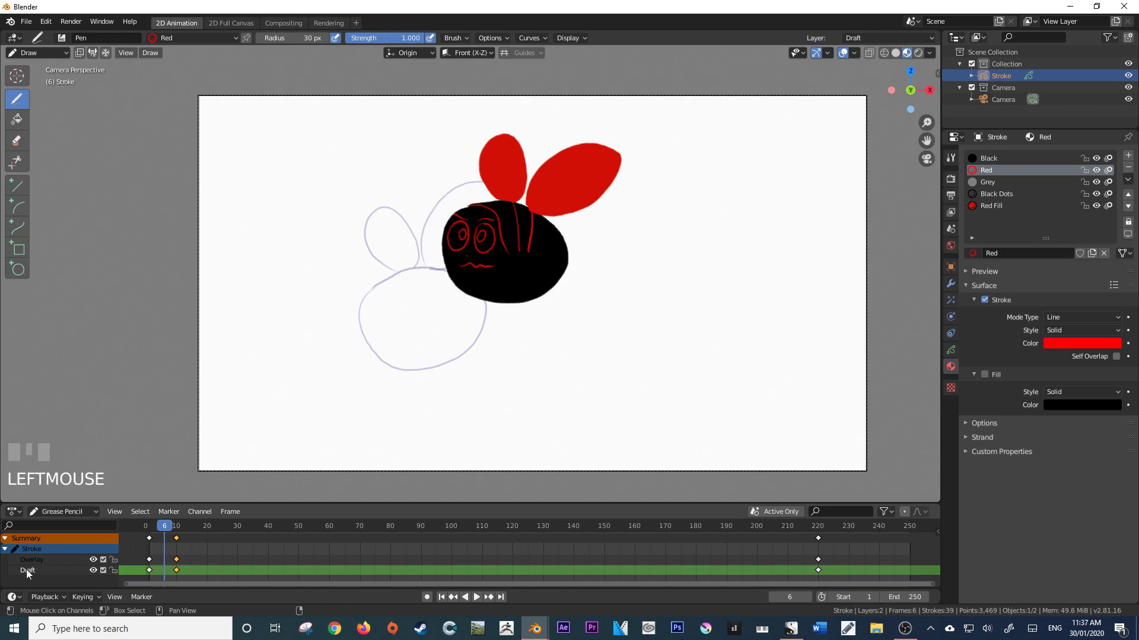
{"action": "left_click", "coordinate": [150, 54]}
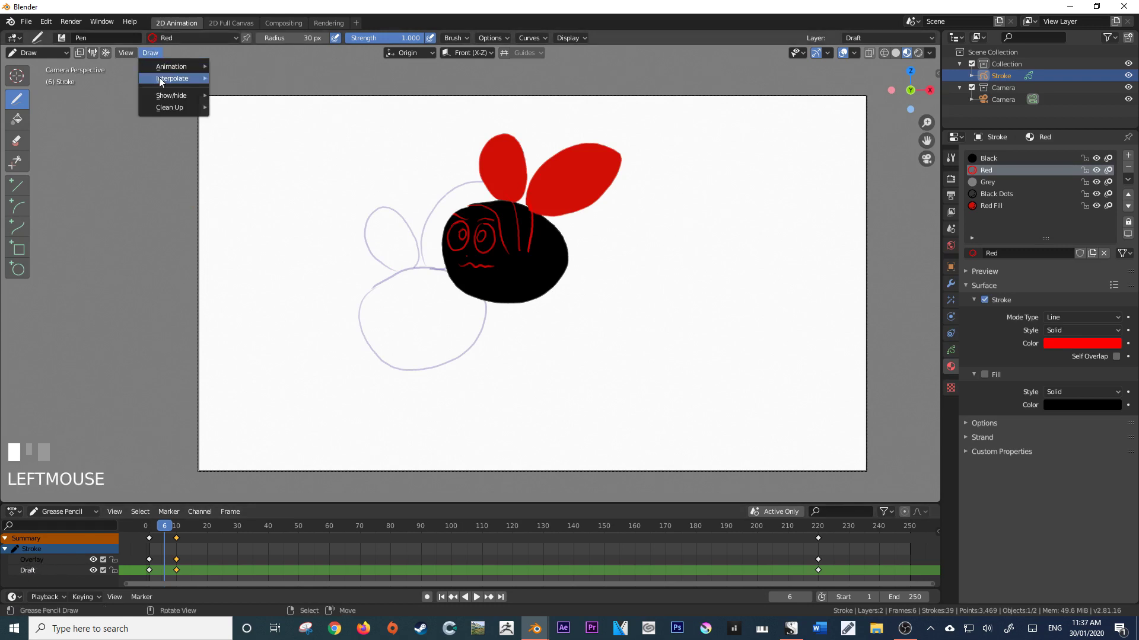
{"action": "mouse_move", "coordinate": [159, 78]}
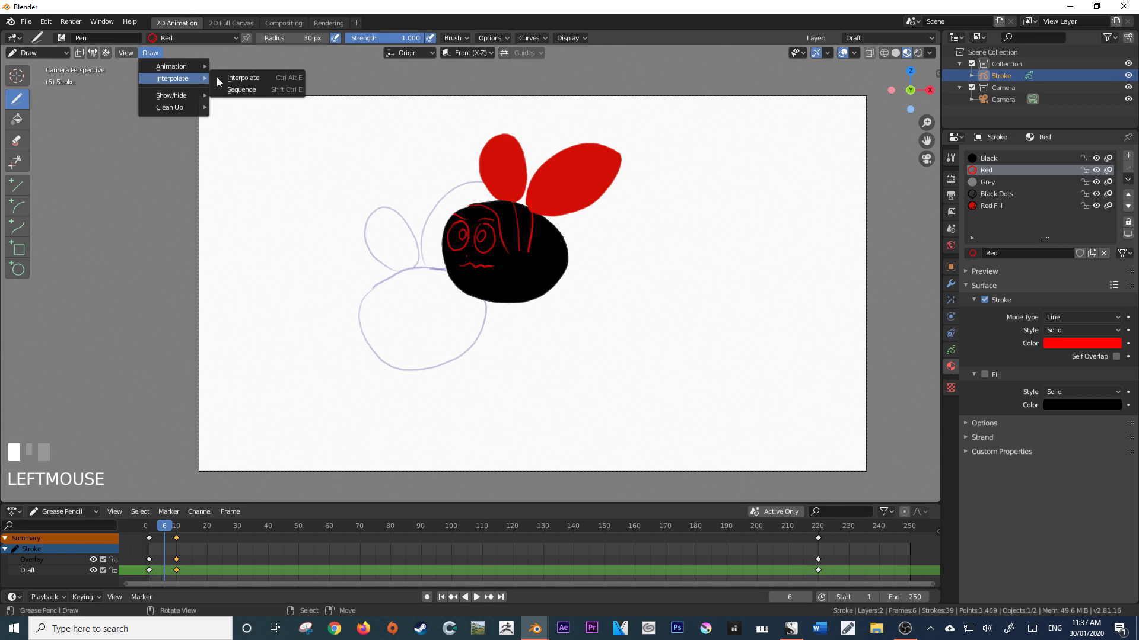
{"action": "left_click", "coordinate": [250, 78]}
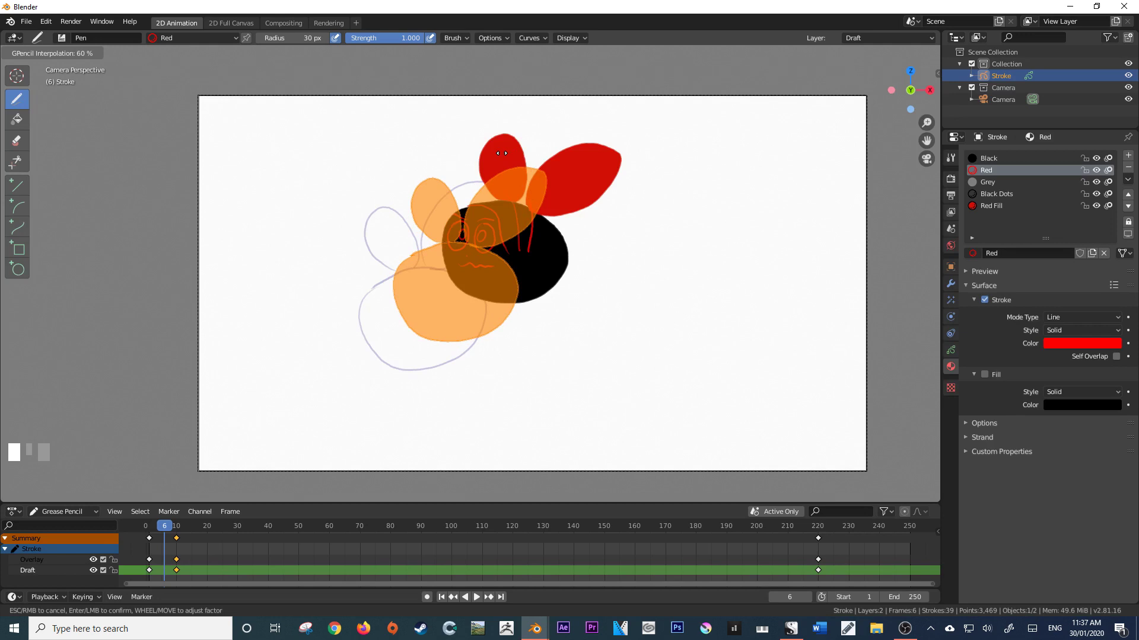
{"action": "type", "text": "50"}
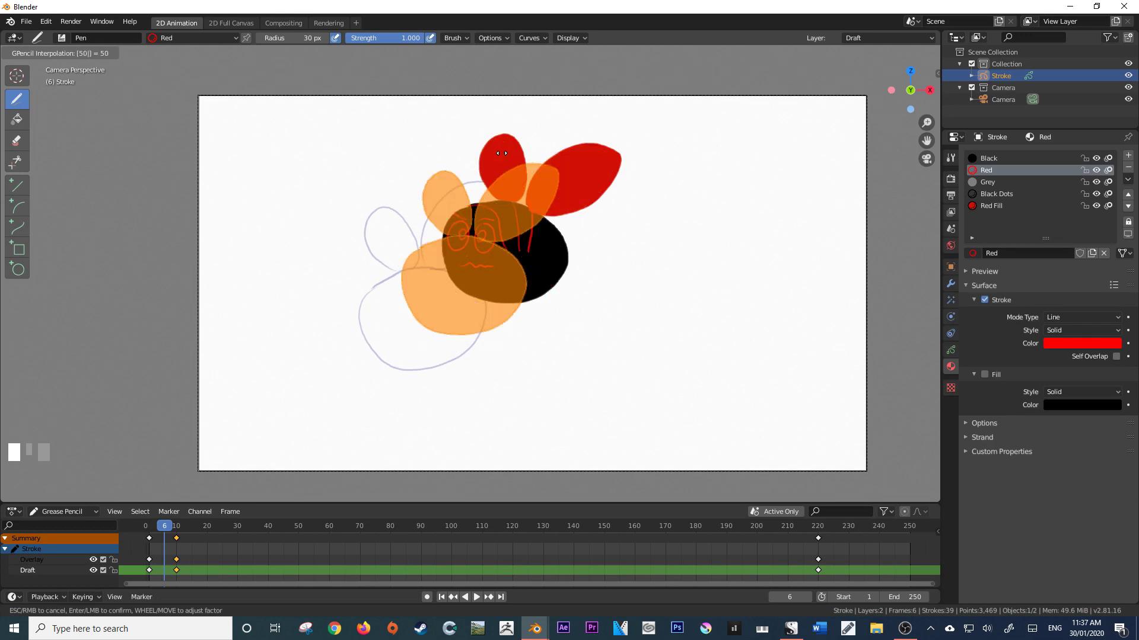
{"action": "key", "text": "Return"}
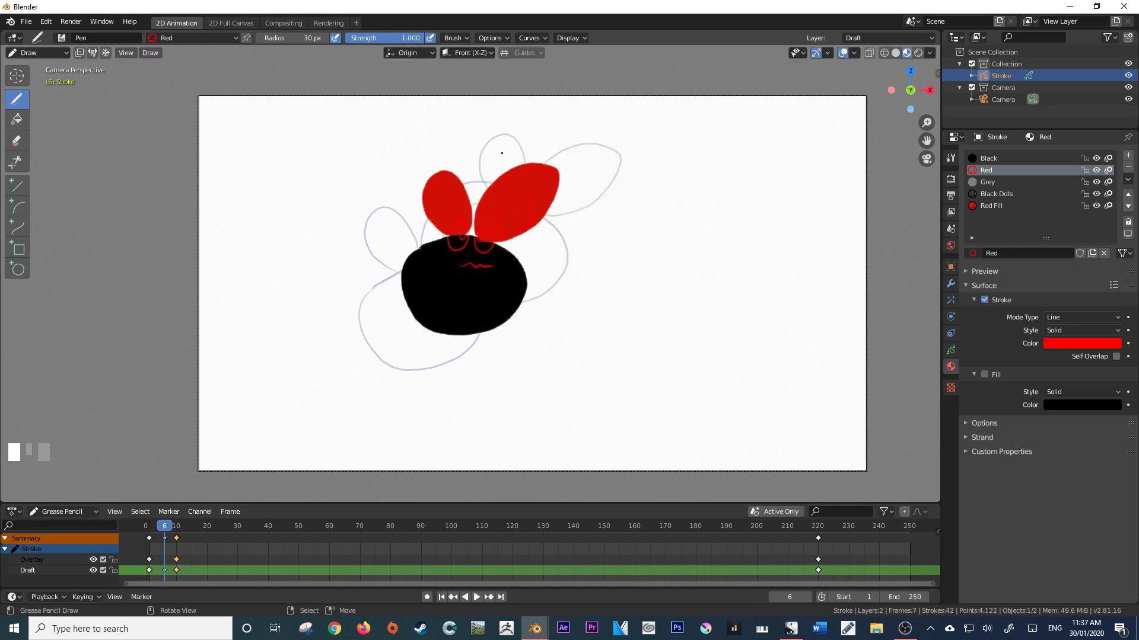
Make the Overlay layer active and interpolate its strokes at frame 6 with a factor of 50
{"action": "left_click", "coordinate": [35, 558]}
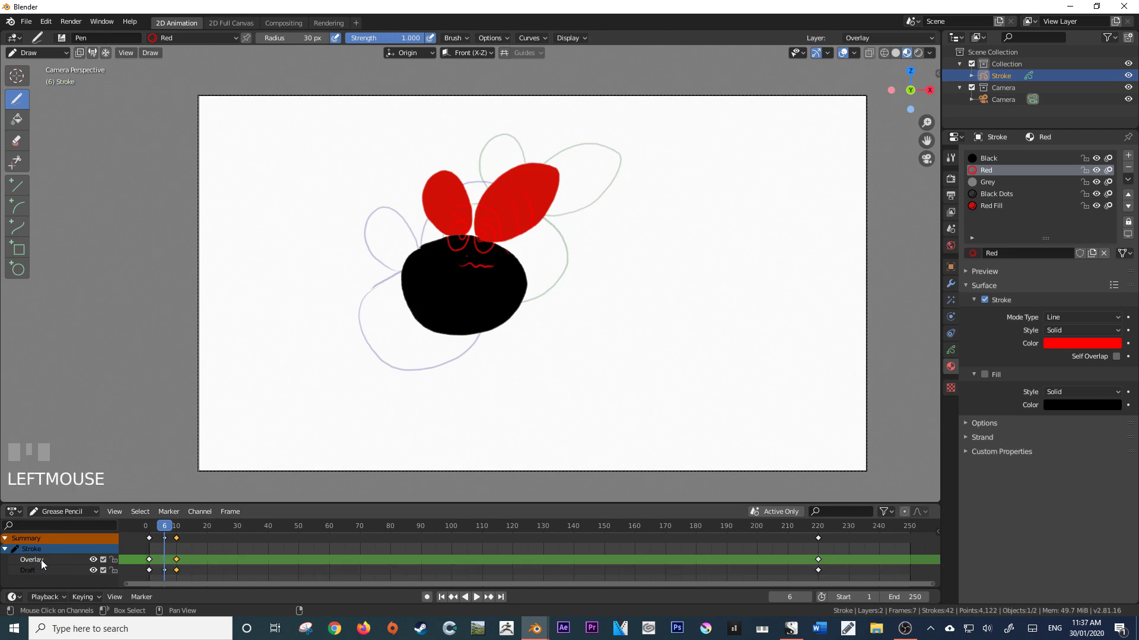
{"action": "left_click", "coordinate": [142, 52]}
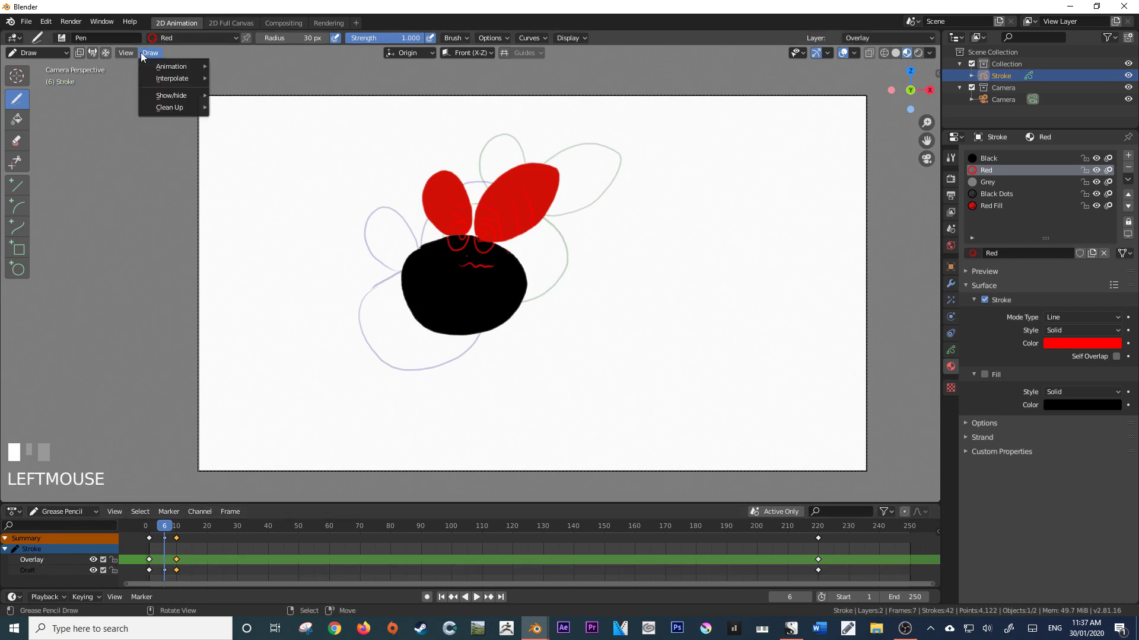
{"action": "mouse_move", "coordinate": [183, 77]}
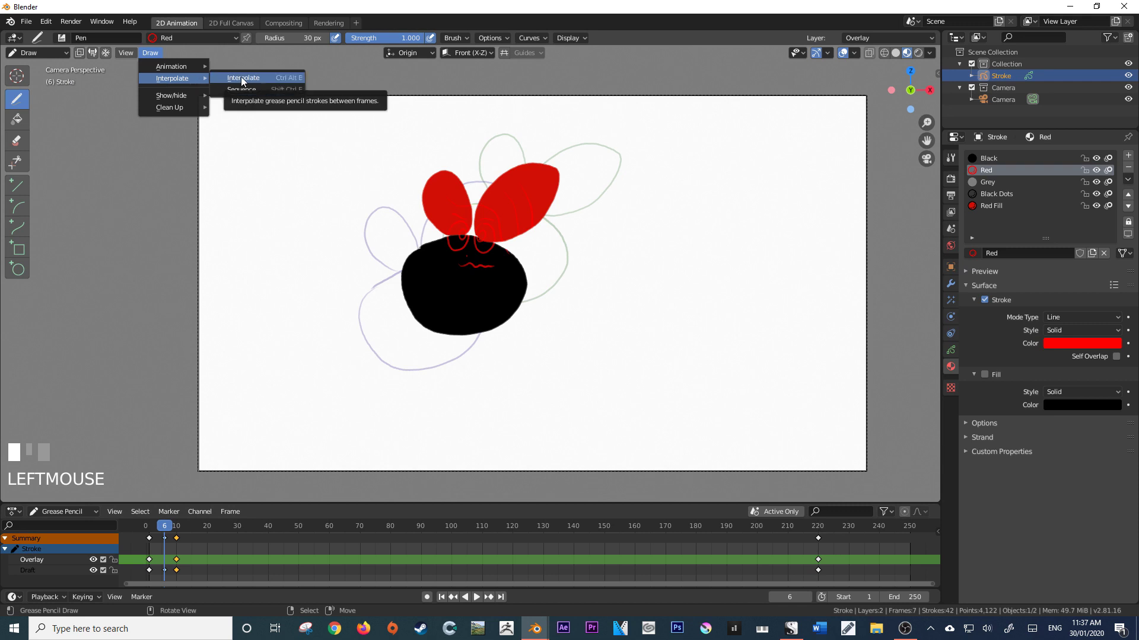
{"action": "left_click", "coordinate": [241, 76]}
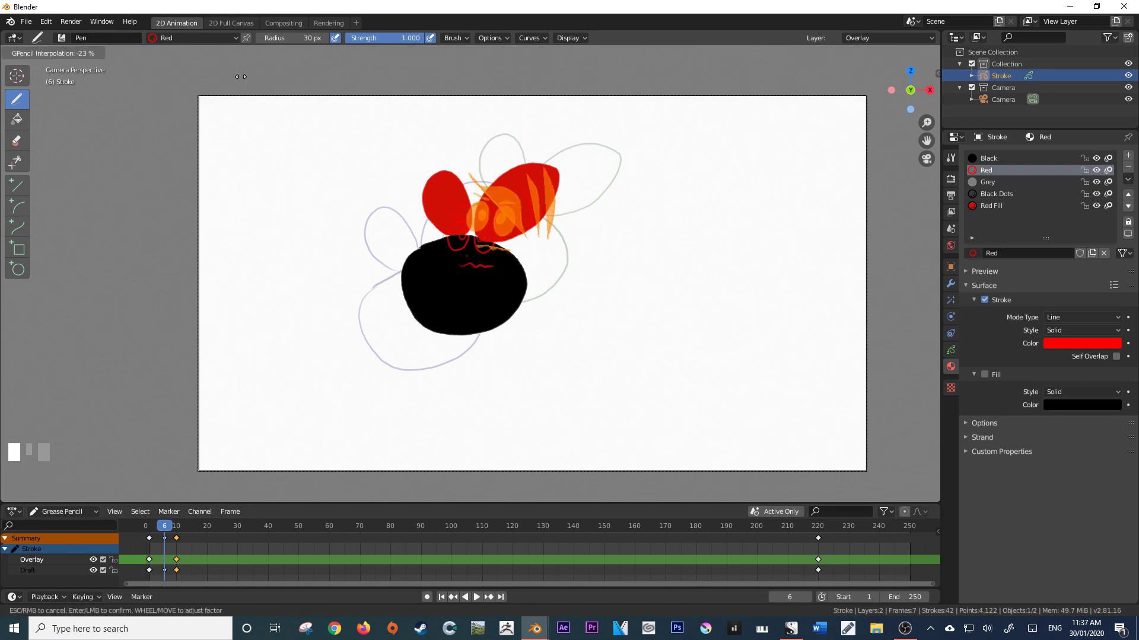
{"action": "type", "text": "50"}
{"action": "key", "text": "Return"}
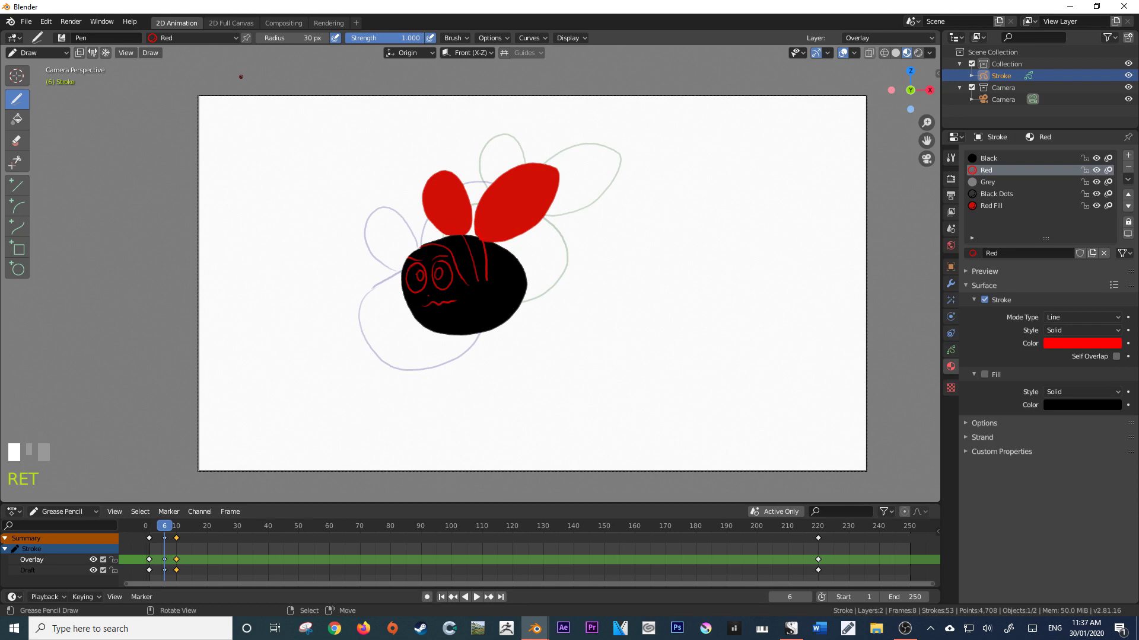
Select both the Draft and Overlay layers and scrub between frames 1 and 10 to check the interpolated in-between
{"action": "mouse_move", "coordinate": [168, 527]}
{"action": "left_mouse_down"}
{"action": "mouse_move", "coordinate": [149, 525]}
{"action": "mouse_move", "coordinate": [194, 522]}
{"action": "mouse_move", "coordinate": [133, 517]}
{"action": "mouse_move", "coordinate": [192, 504]}
{"action": "mouse_move", "coordinate": [148, 512]}
{"action": "mouse_move", "coordinate": [162, 513]}
{"action": "left_mouse_up"}
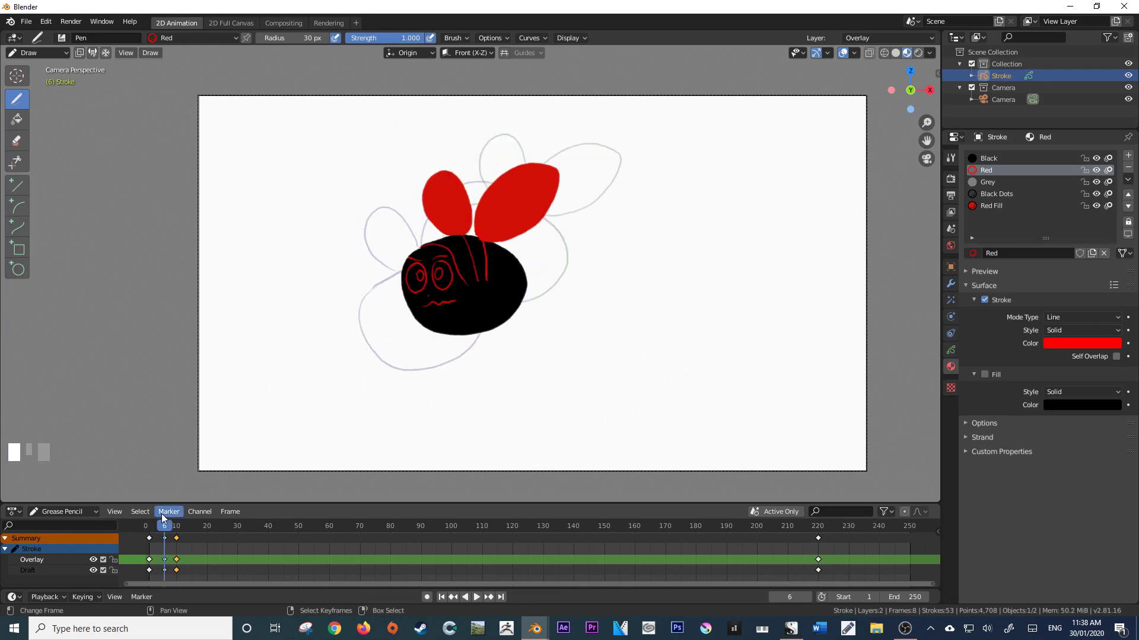
{"action": "left_click", "coordinate": [27, 570]}
{"action": "left_click", "coordinate": [31, 560], "text": "shift"}
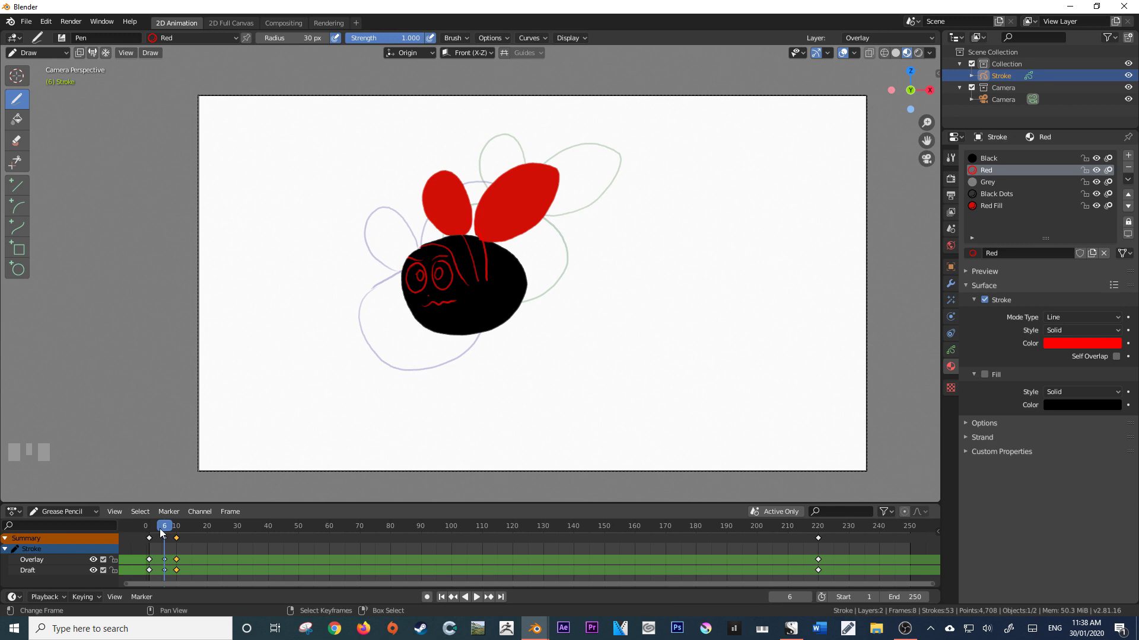
{"action": "mouse_move", "coordinate": [160, 528]}
{"action": "left_mouse_down"}
{"action": "mouse_move", "coordinate": [190, 531]}
{"action": "mouse_move", "coordinate": [136, 534]}
{"action": "mouse_move", "coordinate": [173, 533]}
{"action": "left_mouse_up"}
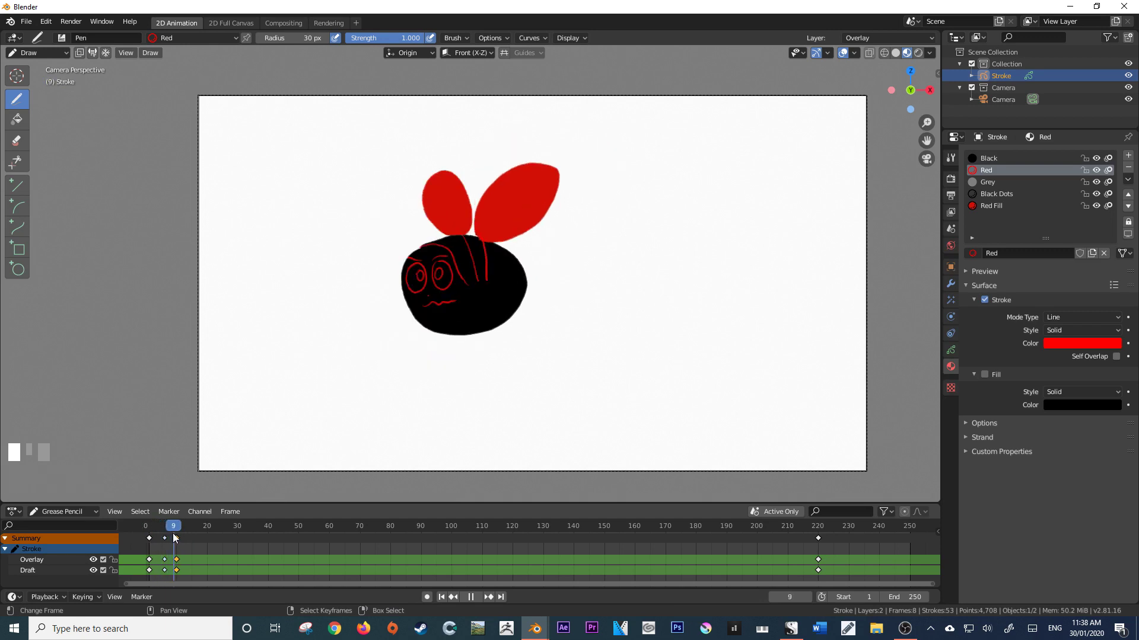
{"action": "key", "text": "Escape"}
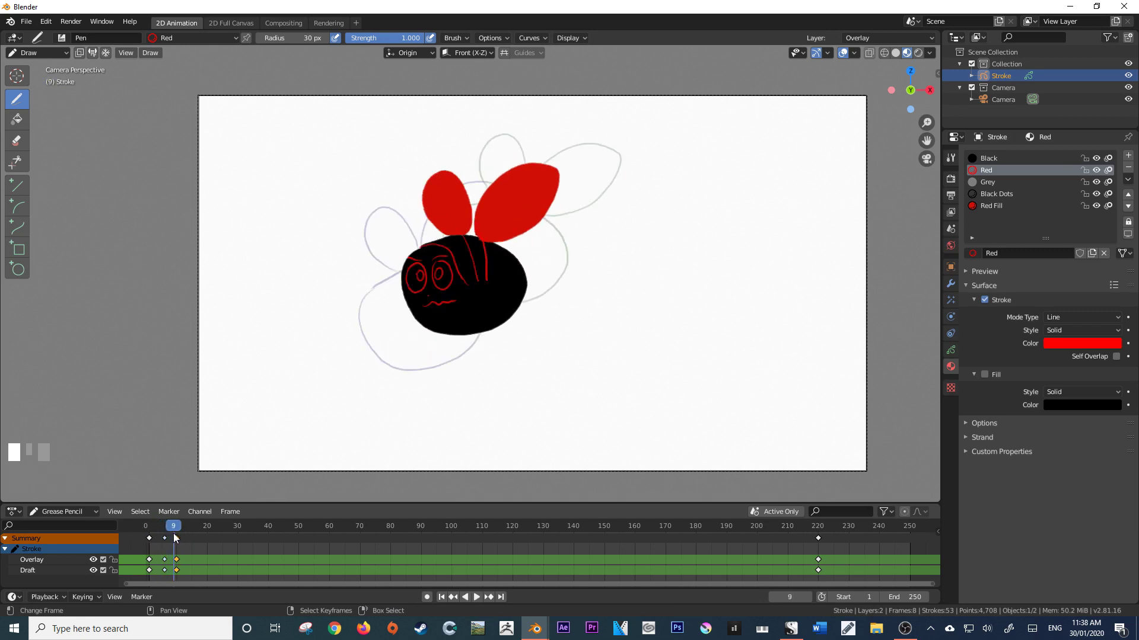
{"action": "left_click_drag", "start_coordinate": [177, 530], "coordinate": [150, 528]}
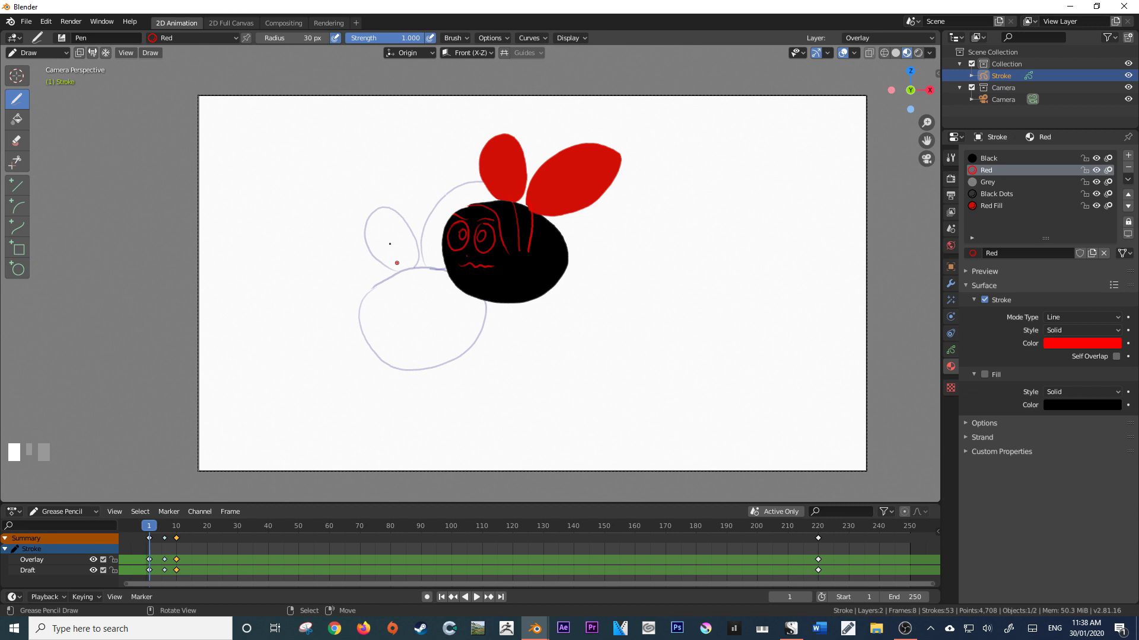
{"action": "left_click", "coordinate": [165, 526]}
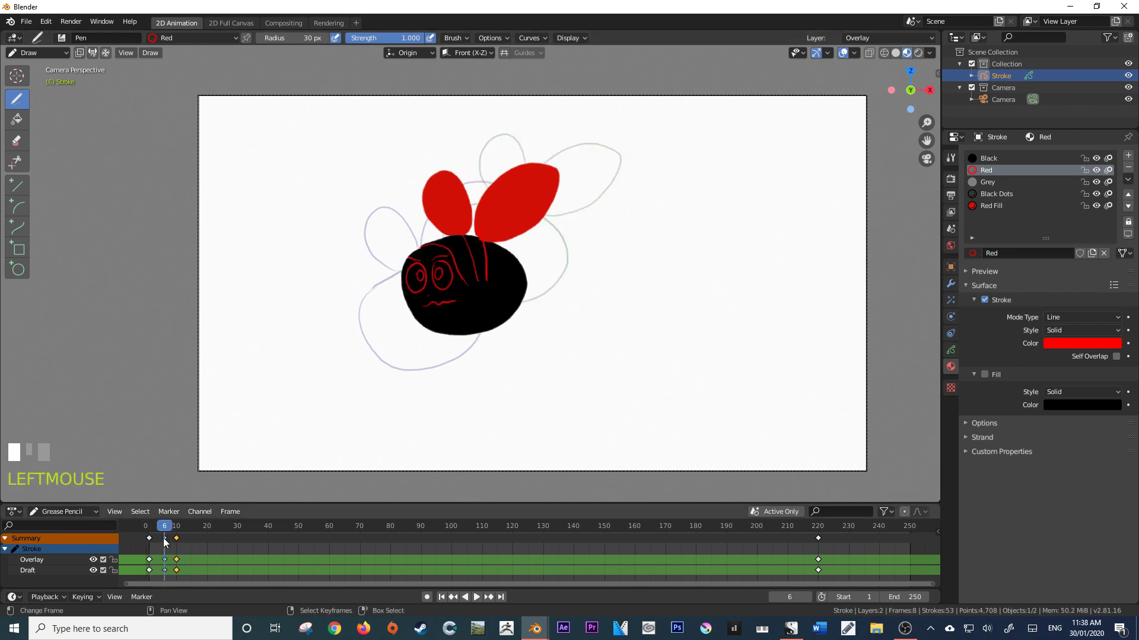
Delete the keyframes at frames 6 and 10 on both layers
{"action": "key", "text": "x"}
{"action": "right_click", "coordinate": [162, 540]}
{"action": "key", "text": "x"}
{"action": "left_click", "coordinate": [162, 540]}
{"action": "key", "text": "x"}
{"action": "left_click", "coordinate": [175, 539]}
Return to frame 1 and duplicate its keyframes on both layers to frame 20
{"action": "left_click", "coordinate": [147, 528]}
{"action": "left_click_drag", "start_coordinate": [148, 528], "coordinate": [149, 527]}
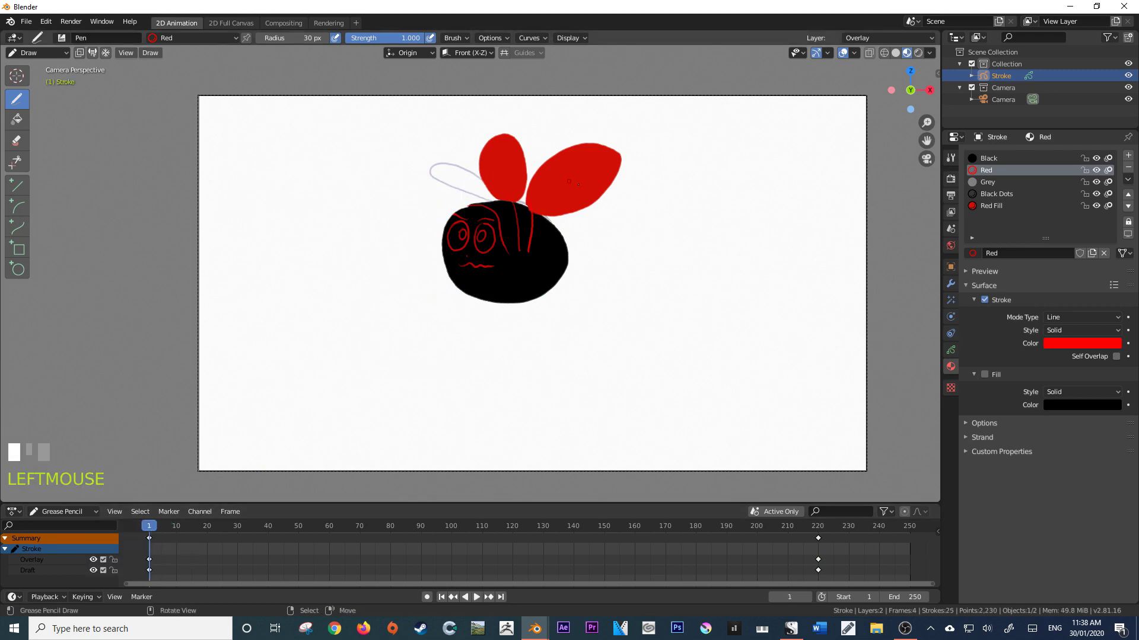
{"action": "right_click", "coordinate": [150, 539]}
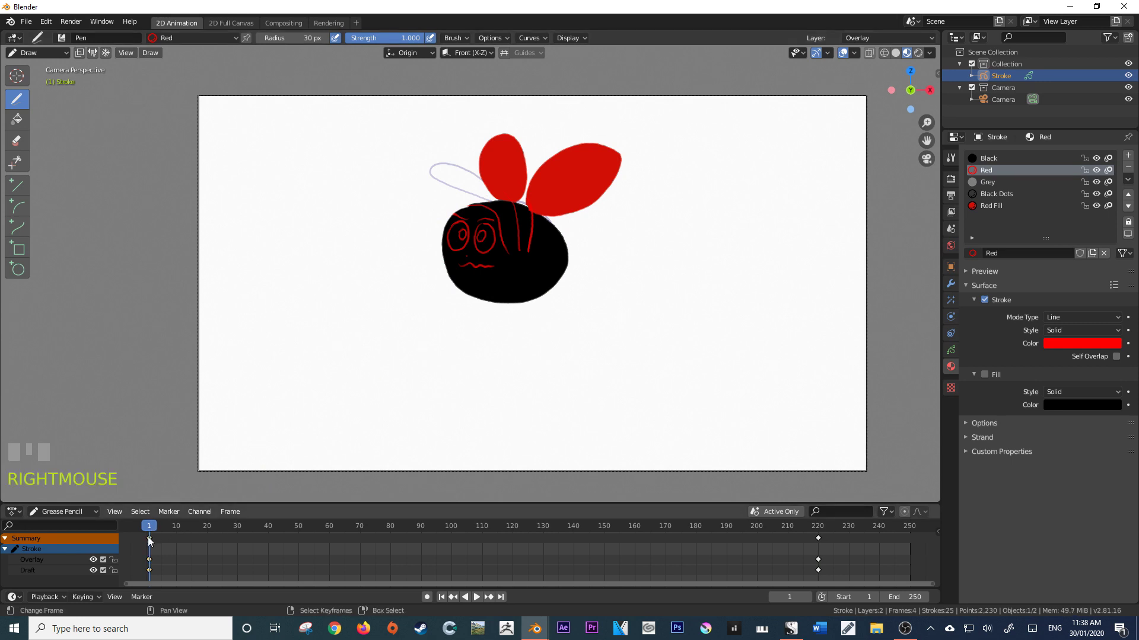
{"action": "key", "text": "shift+d"}
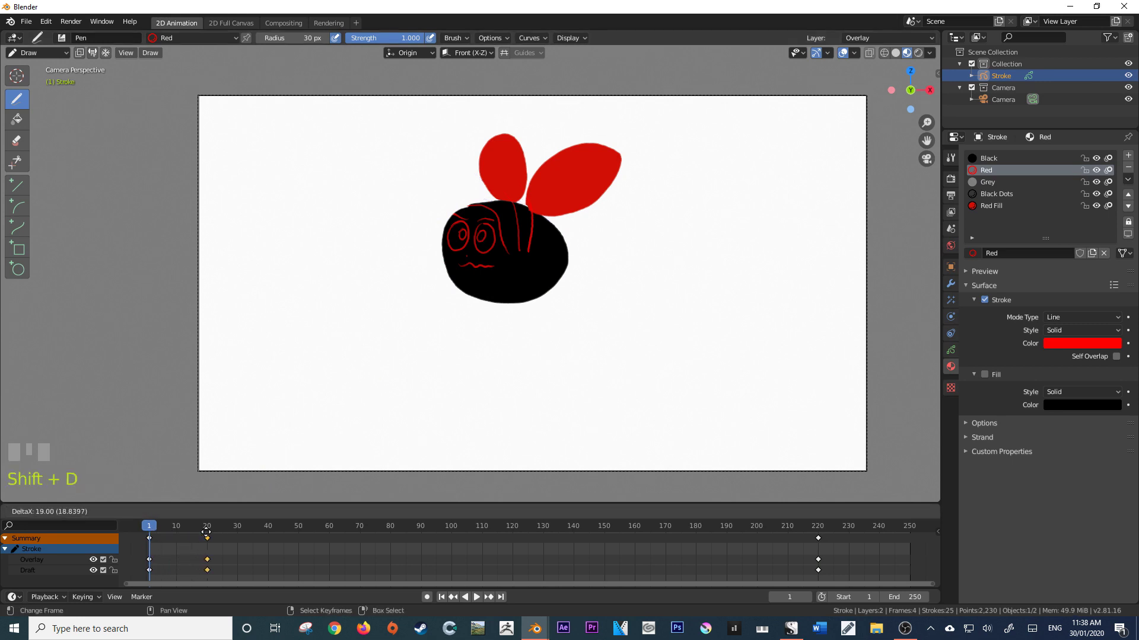
{"action": "left_click", "coordinate": [206, 533]}
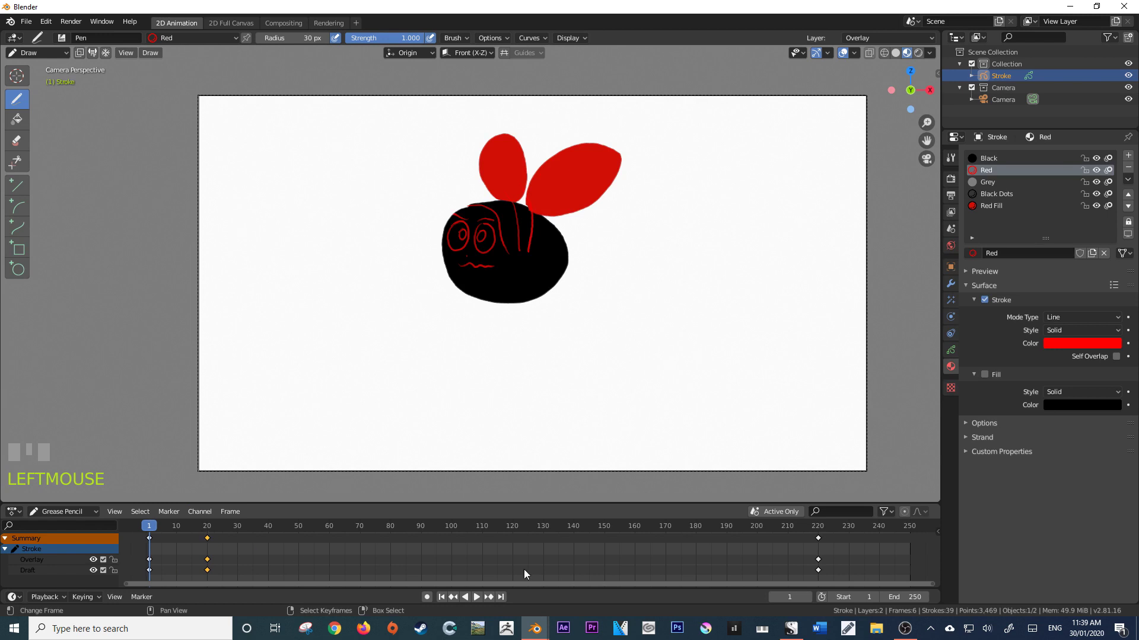
Set the end frame of the animation to 20
{"action": "left_click", "coordinate": [901, 597]}
{"action": "type", "text": "2"}
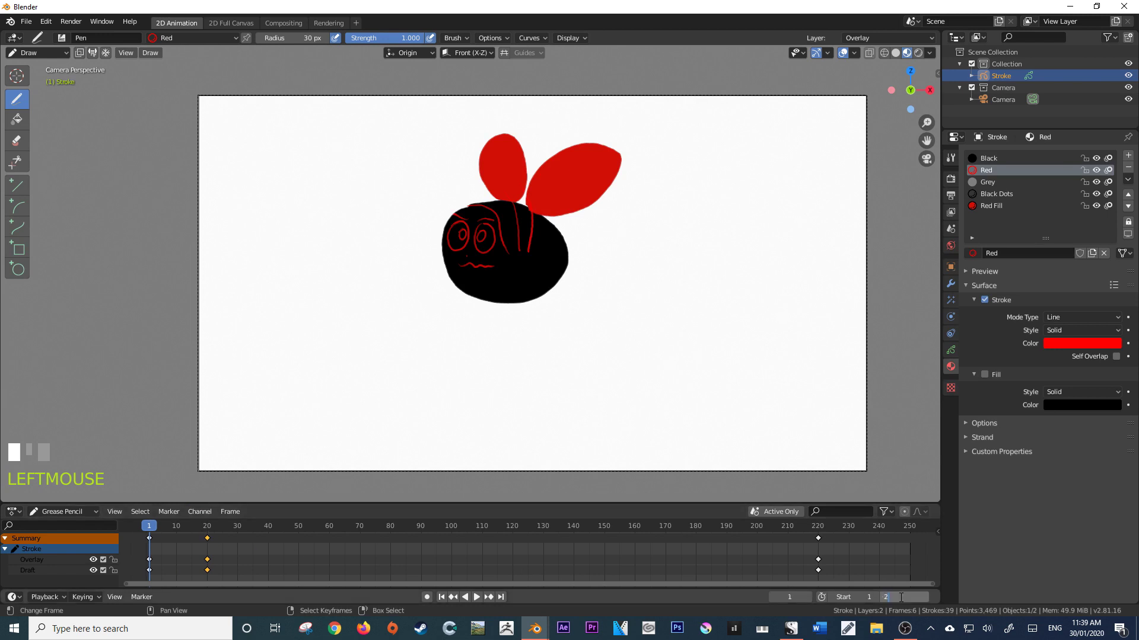
{"action": "key", "text": "Return"}
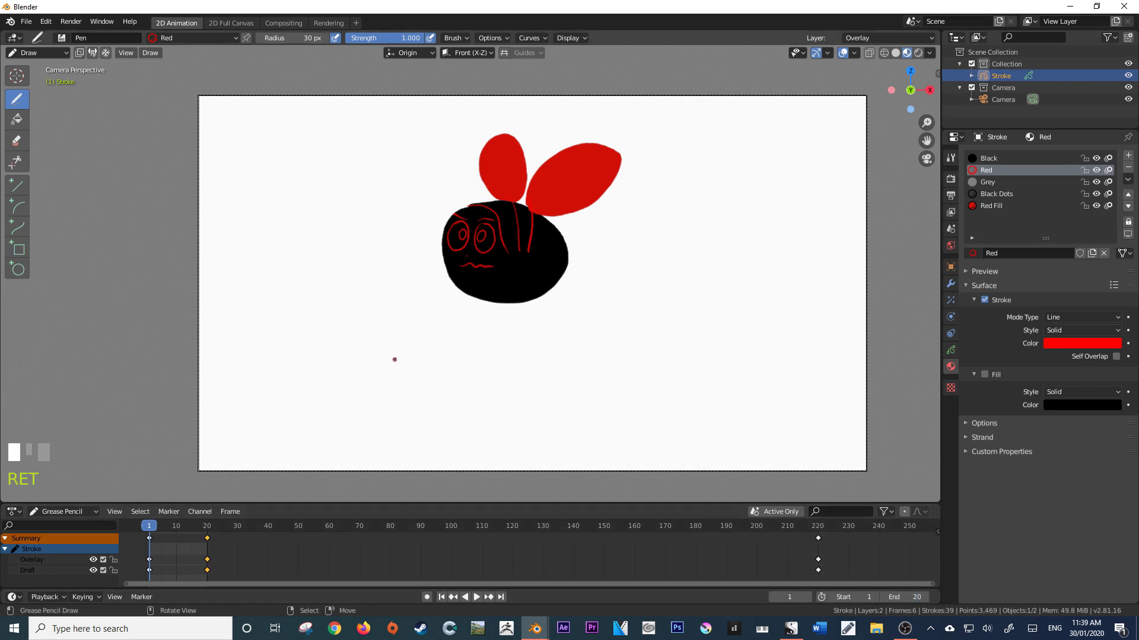
Go to frame 10, switch to Edit Mode, and duplicate the frame 1 keyframes to frame 10
{"action": "left_click_drag", "start_coordinate": [165, 529], "coordinate": [176, 528]}
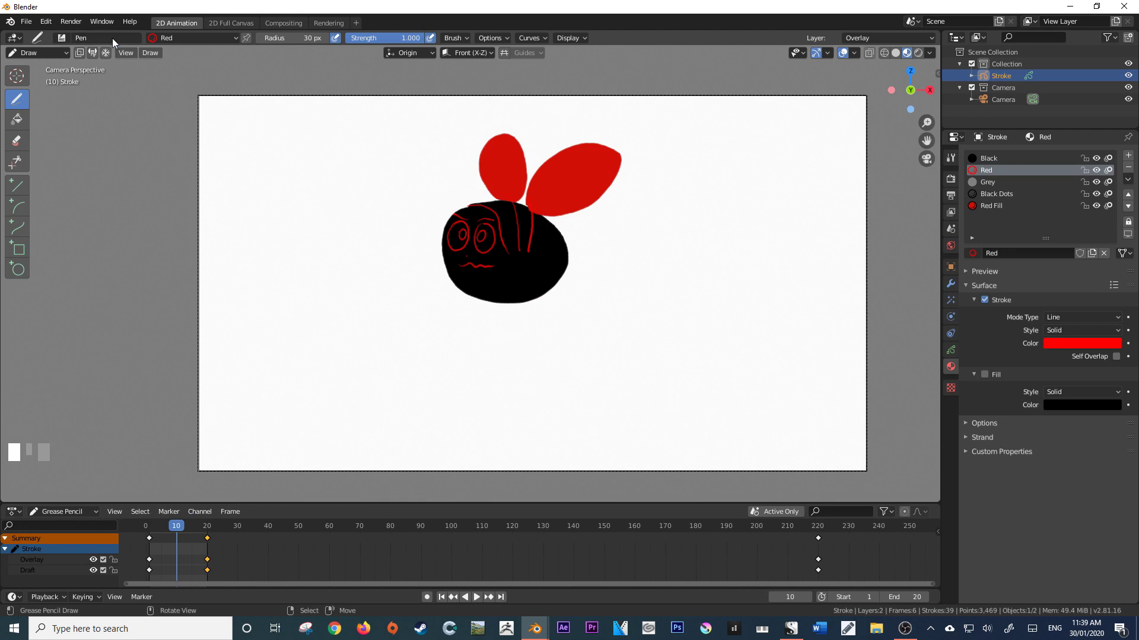
{"action": "left_click", "coordinate": [60, 54]}
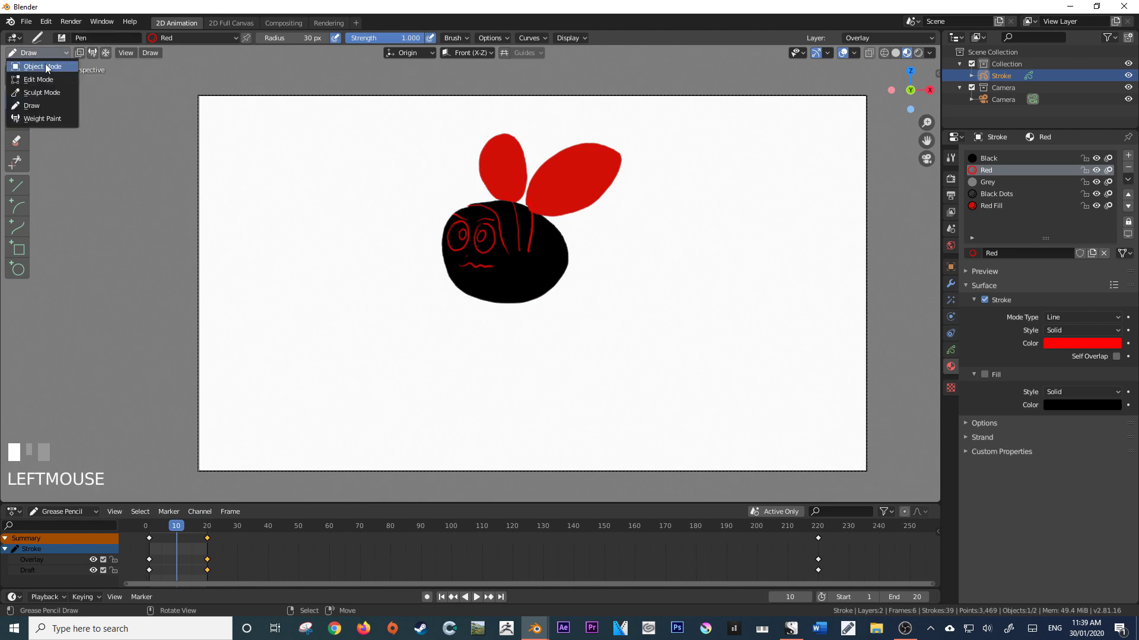
{"action": "left_click", "coordinate": [38, 78]}
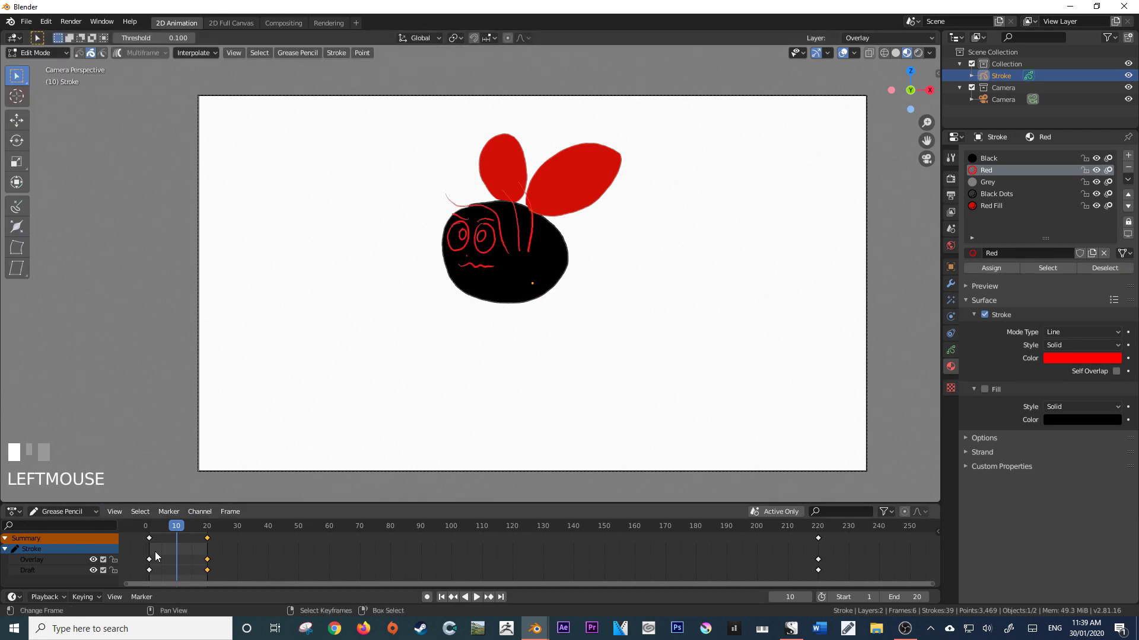
{"action": "right_click", "coordinate": [148, 537]}
{"action": "key", "text": "shift+d"}
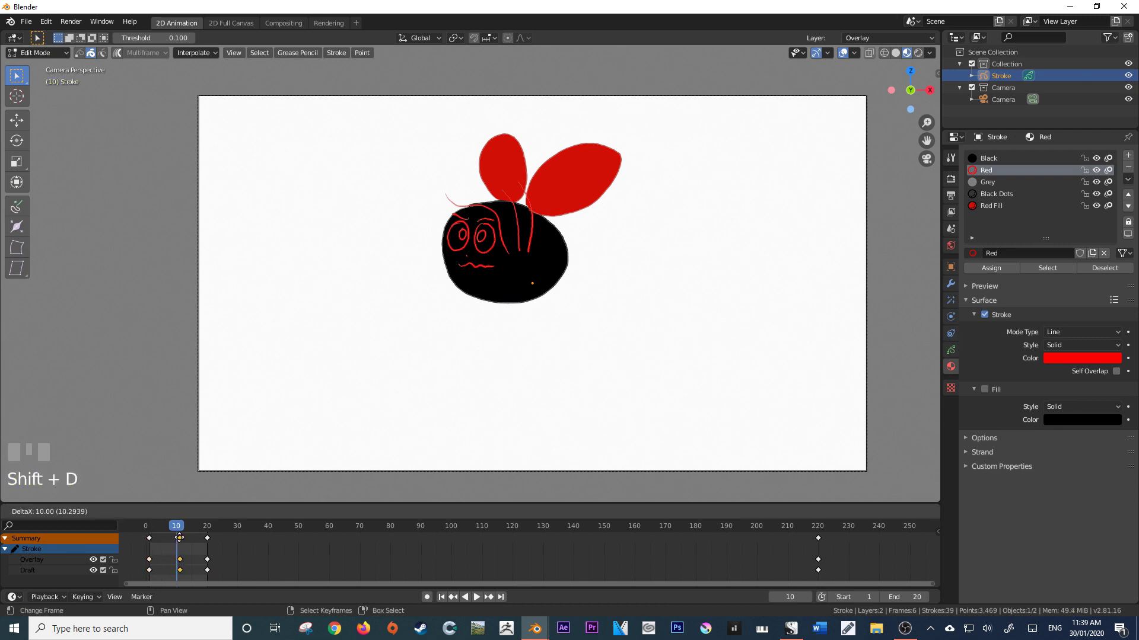
{"action": "left_click", "coordinate": [178, 537]}
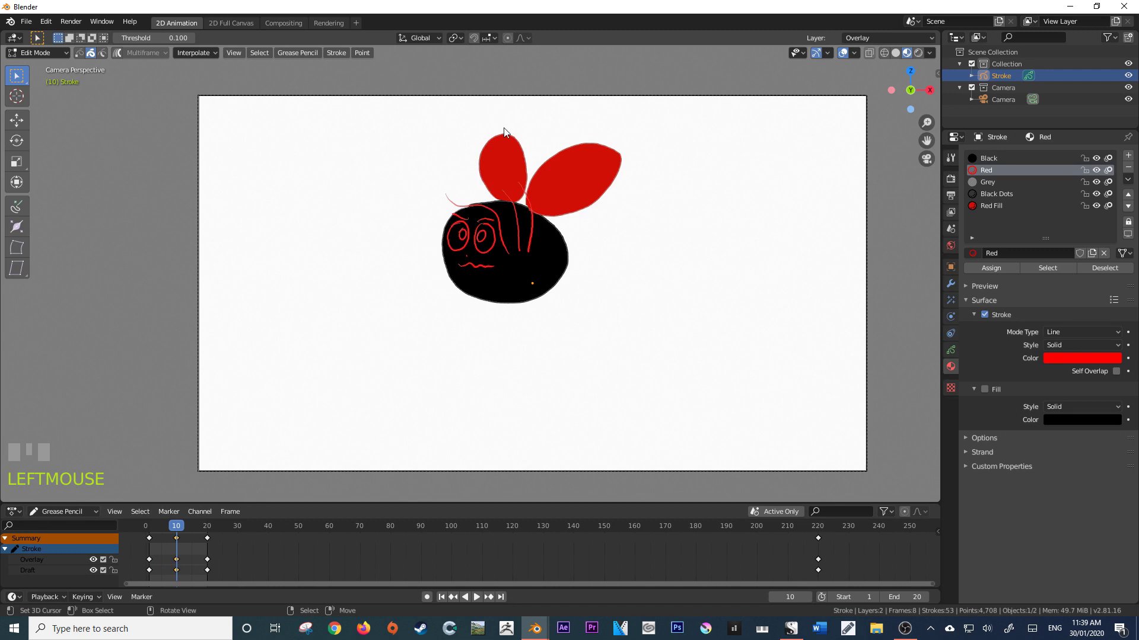
Select both red wings in the frame 10 drawing and delete their points
{"action": "right_click", "coordinate": [550, 158]}
{"action": "right_click", "coordinate": [524, 160], "text": "shift"}
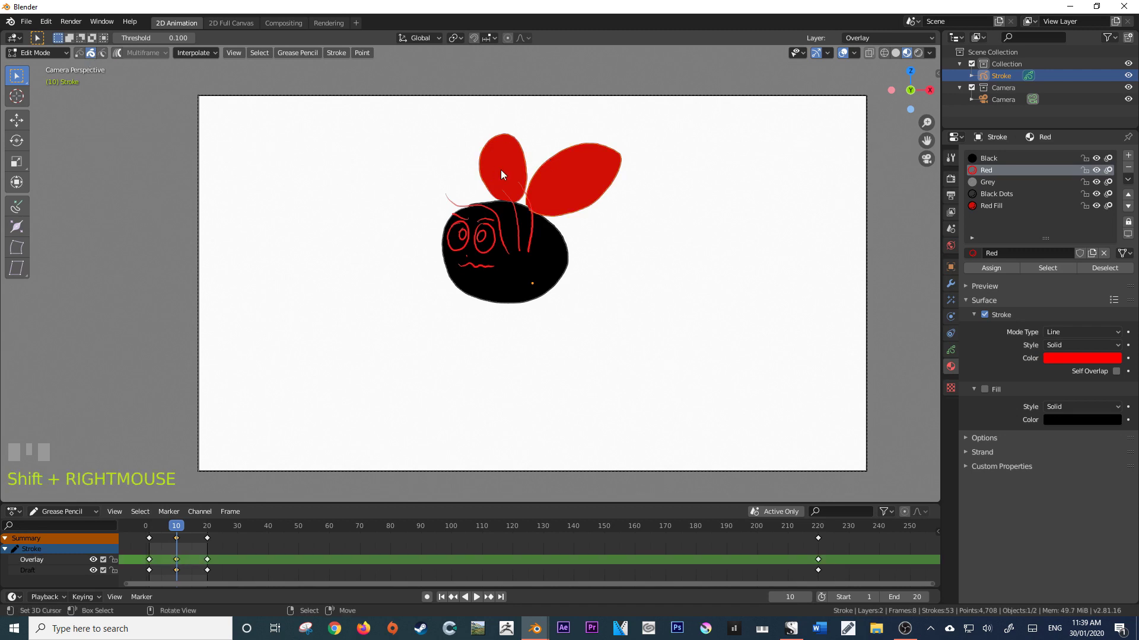
{"action": "key", "text": "x"}
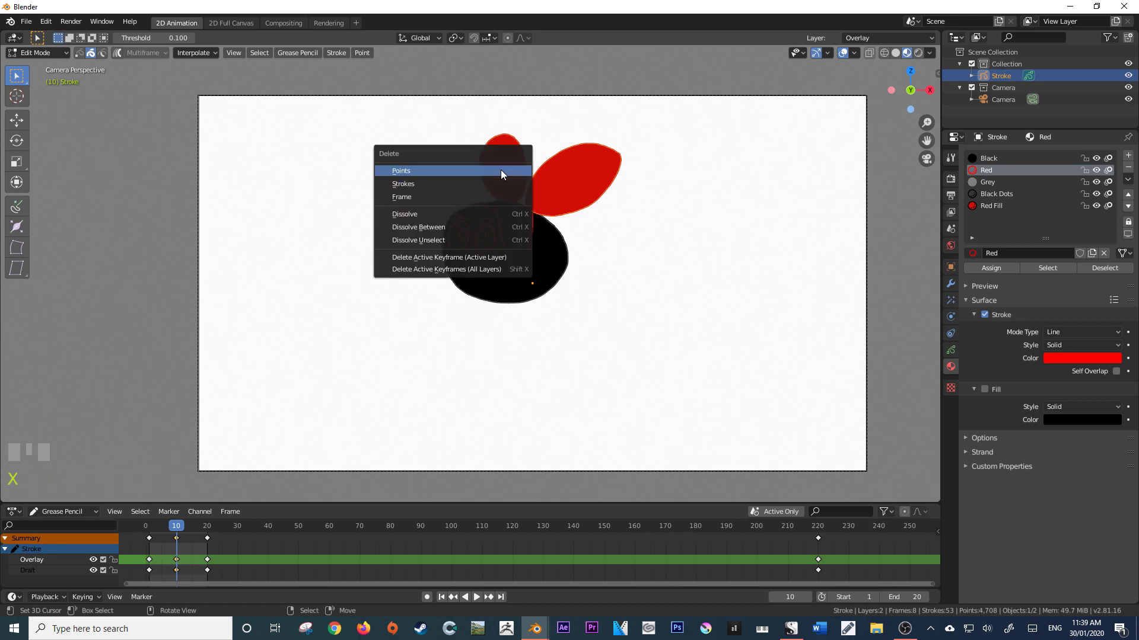
{"action": "left_click", "coordinate": [500, 170]}
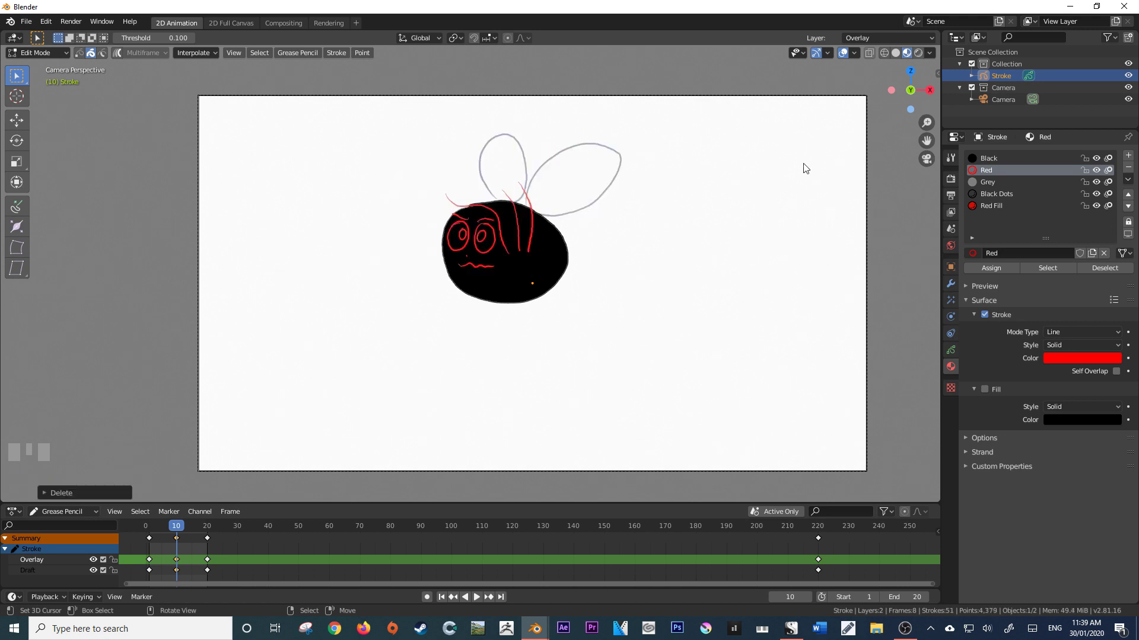
Choose the Red Fill material in Draw mode, undo the wing stroke tried on Overlay, and make the Draft layer active
{"action": "left_click", "coordinate": [990, 205]}
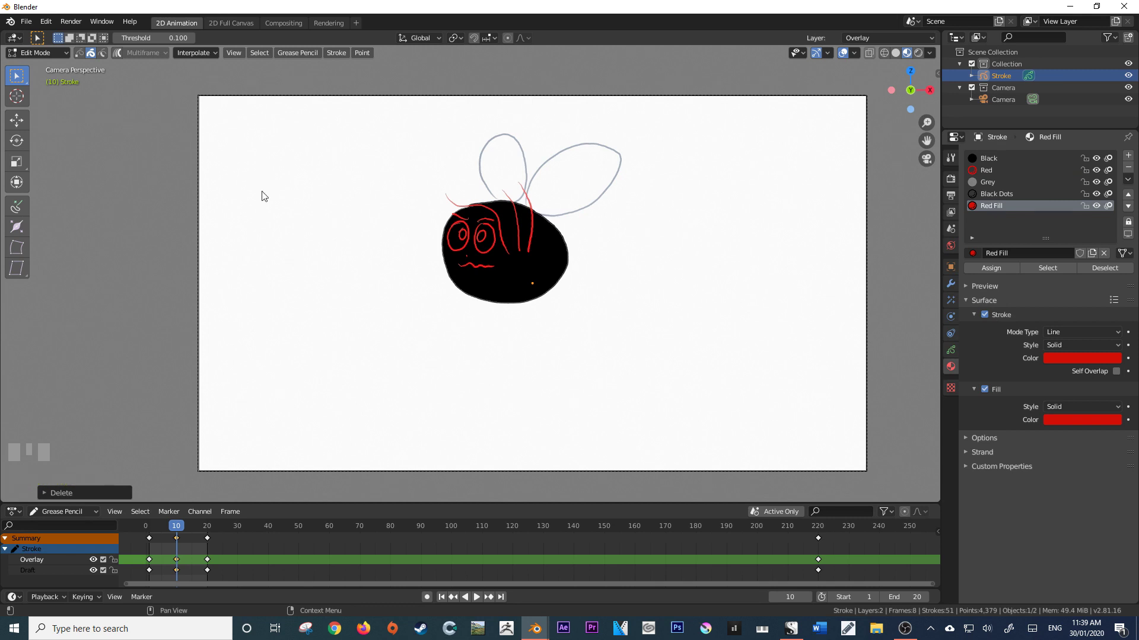
{"action": "left_click", "coordinate": [60, 54]}
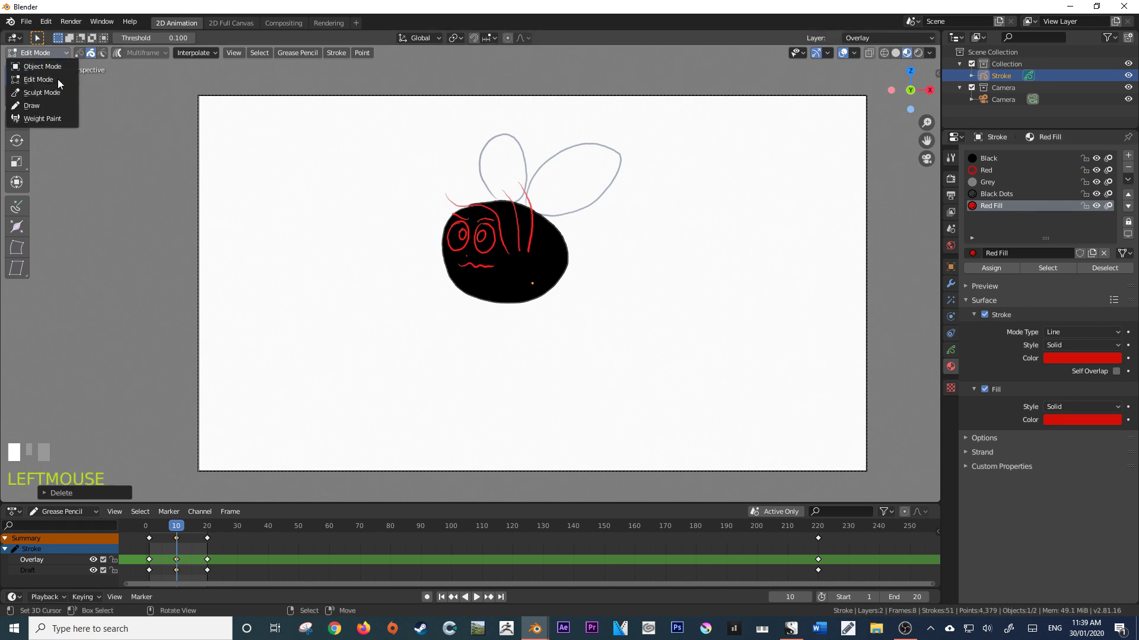
{"action": "left_click", "coordinate": [55, 106]}
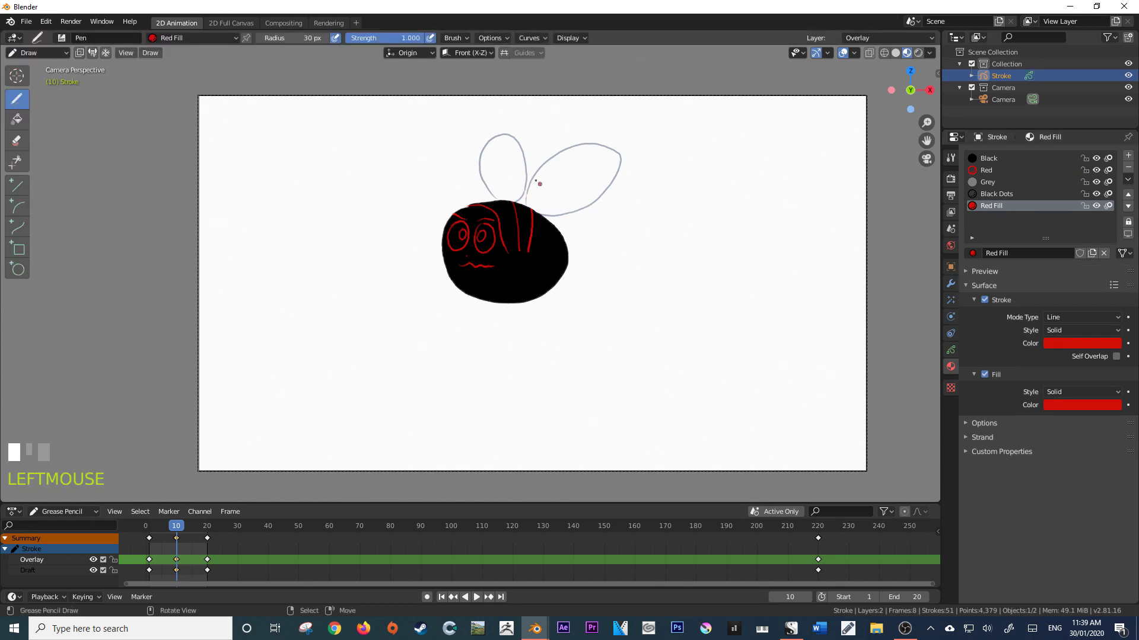
{"action": "mouse_move", "coordinate": [528, 200]}
{"action": "left_mouse_down"}
{"action": "mouse_move", "coordinate": [655, 224]}
{"action": "mouse_move", "coordinate": [629, 240]}
{"action": "mouse_move", "coordinate": [525, 204]}
{"action": "left_mouse_up"}
{"action": "key", "text": "ctrl+z"}
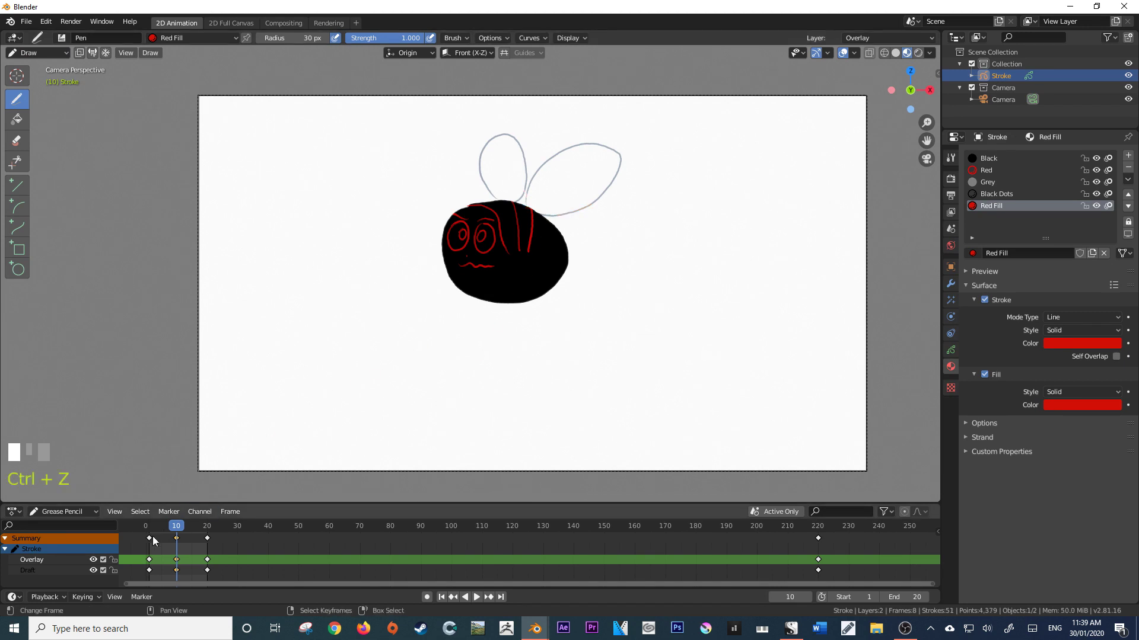
{"action": "left_click", "coordinate": [68, 568]}
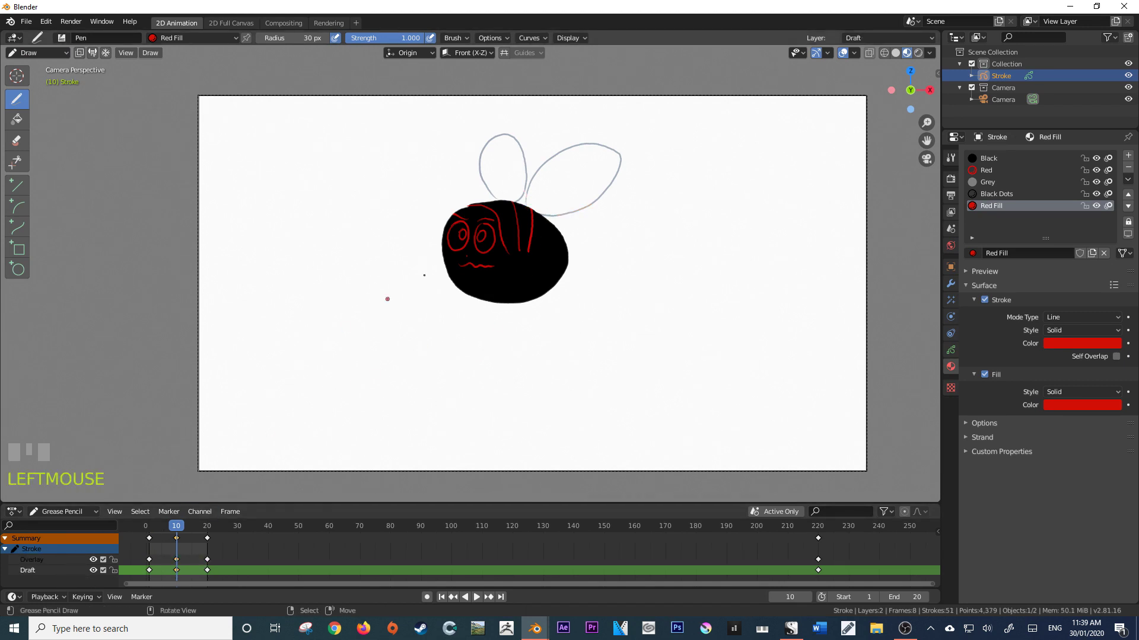
Draw two narrow, lowered red wings on either side of the body at frame 10, undoing unsatisfactory attempts
{"action": "mouse_move", "coordinate": [532, 208]}
{"action": "left_mouse_down"}
{"action": "mouse_move", "coordinate": [622, 166]}
{"action": "mouse_move", "coordinate": [669, 177]}
{"action": "left_mouse_up"}
{"action": "key", "text": "ctrl+z"}
{"action": "mouse_move", "coordinate": [533, 208]}
{"action": "left_mouse_down"}
{"action": "mouse_move", "coordinate": [647, 220]}
{"action": "mouse_move", "coordinate": [597, 235]}
{"action": "mouse_move", "coordinate": [530, 207]}
{"action": "mouse_move", "coordinate": [418, 201]}
{"action": "mouse_move", "coordinate": [498, 199]}
{"action": "mouse_move", "coordinate": [475, 200]}
{"action": "mouse_move", "coordinate": [453, 172]}
{"action": "mouse_move", "coordinate": [536, 205]}
{"action": "left_mouse_up"}
{"action": "key", "text": "ctrl+z"}
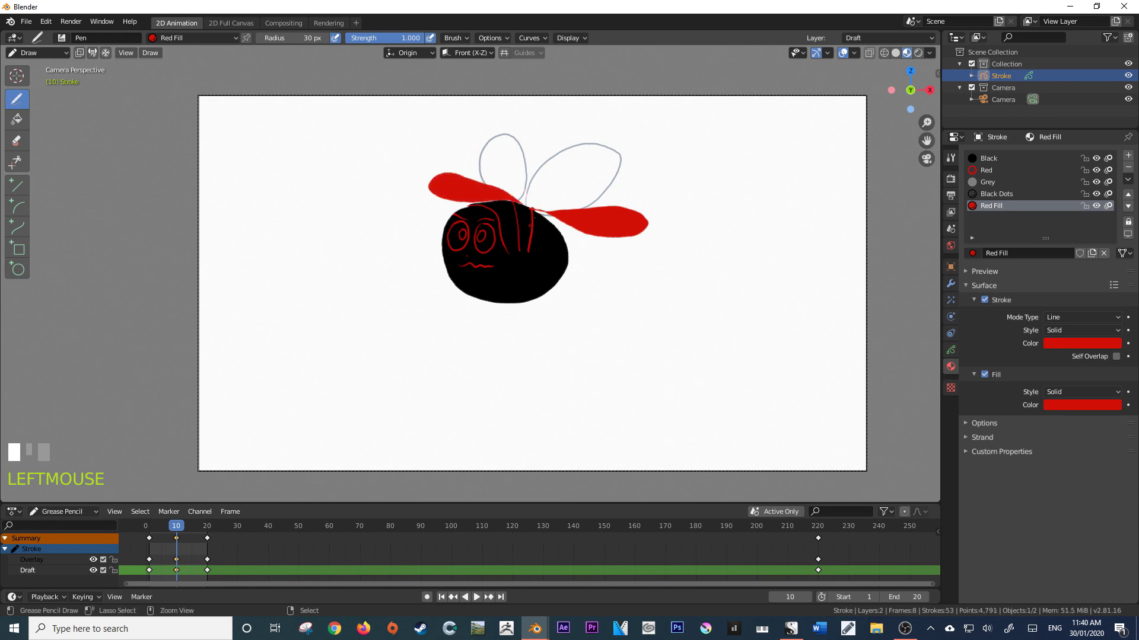
{"action": "key", "text": "ctrl+z"}
{"action": "key", "text": "ctrl+z"}
{"action": "mouse_move", "coordinate": [533, 208]}
{"action": "left_mouse_down"}
{"action": "mouse_move", "coordinate": [567, 220]}
{"action": "mouse_move", "coordinate": [632, 208]}
{"action": "mouse_move", "coordinate": [641, 193]}
{"action": "mouse_move", "coordinate": [599, 211]}
{"action": "mouse_move", "coordinate": [537, 212]}
{"action": "mouse_move", "coordinate": [557, 234]}
{"action": "mouse_move", "coordinate": [643, 214]}
{"action": "mouse_move", "coordinate": [481, 208]}
{"action": "mouse_move", "coordinate": [436, 185]}
{"action": "mouse_move", "coordinate": [462, 180]}
{"action": "mouse_move", "coordinate": [507, 201]}
{"action": "mouse_move", "coordinate": [445, 175]}
{"action": "mouse_move", "coordinate": [506, 197]}
{"action": "mouse_move", "coordinate": [442, 193]}
{"action": "mouse_move", "coordinate": [453, 173]}
{"action": "mouse_move", "coordinate": [501, 203]}
{"action": "left_mouse_up"}
{"action": "key", "text": "ctrl+z"}
{"action": "key", "text": "ctrl+z"}
{"action": "key", "text": "ctrl+z"}
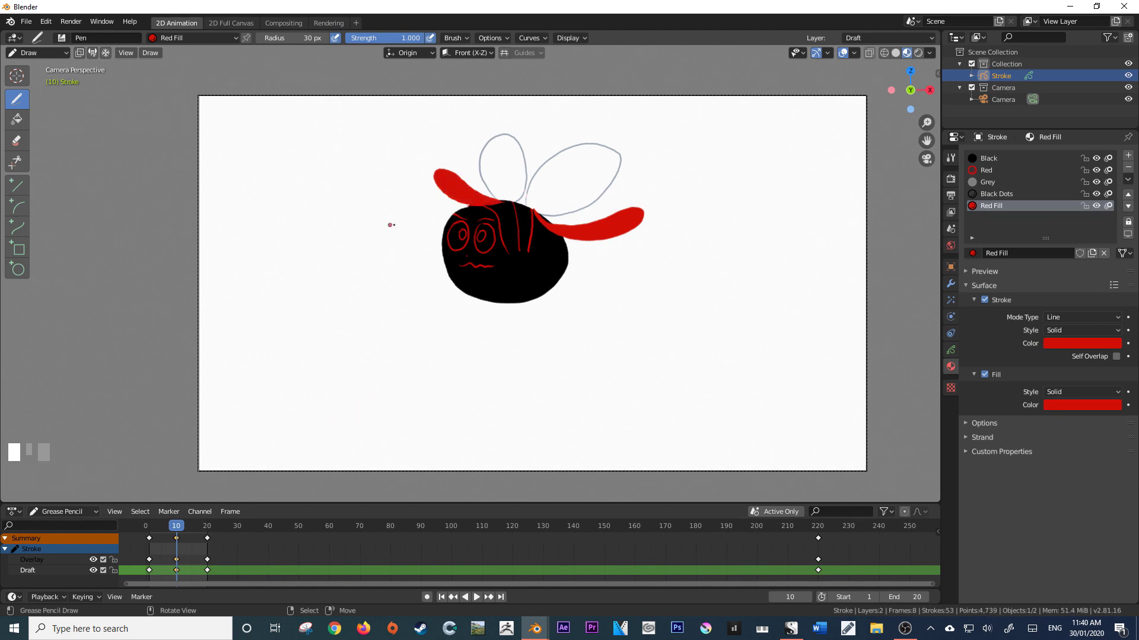
Move the lowered-wing keyframes from frame 10 to frame 7 and duplicate them to frame 12
{"action": "key", "text": "g"}
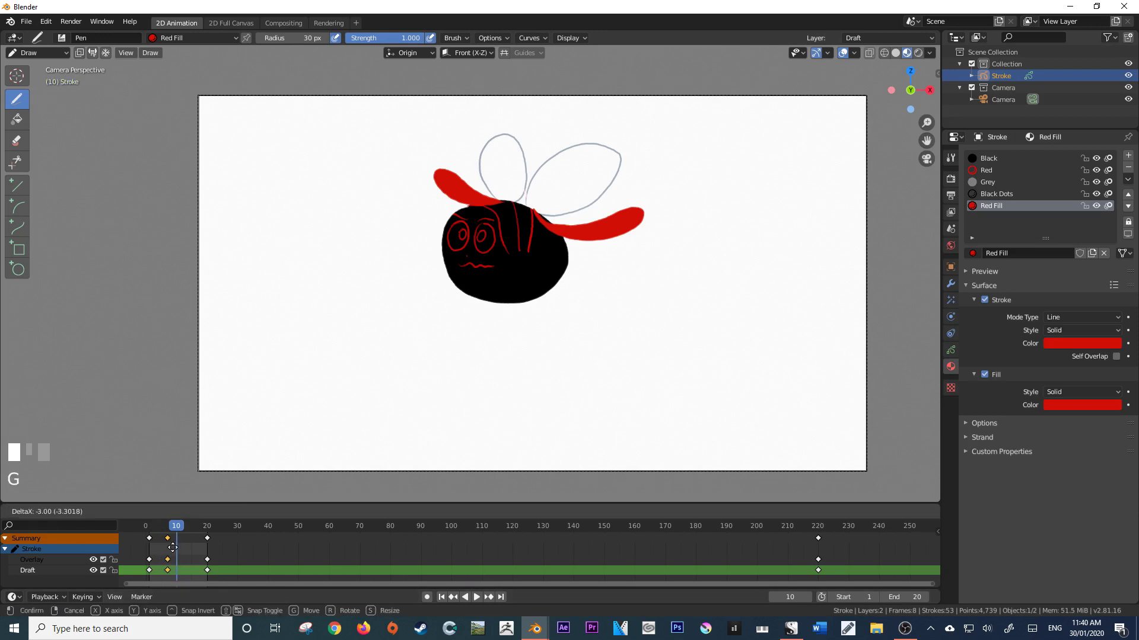
{"action": "left_click", "coordinate": [172, 547]}
{"action": "left_click", "coordinate": [182, 526]}
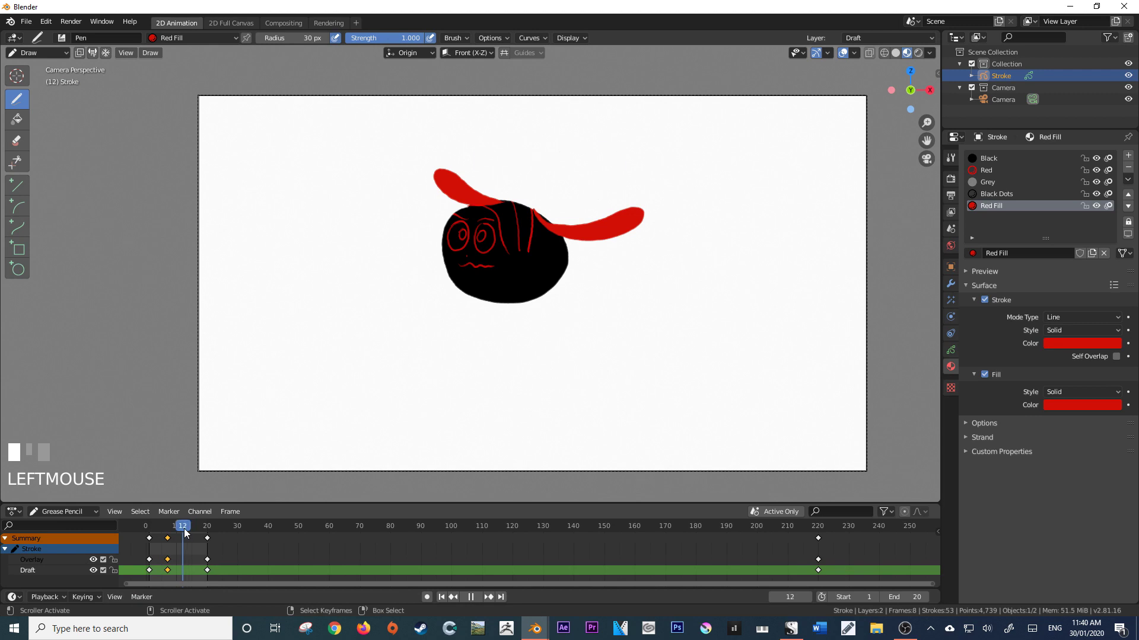
{"action": "key", "text": "shift+d"}
{"action": "left_click", "coordinate": [184, 539]}
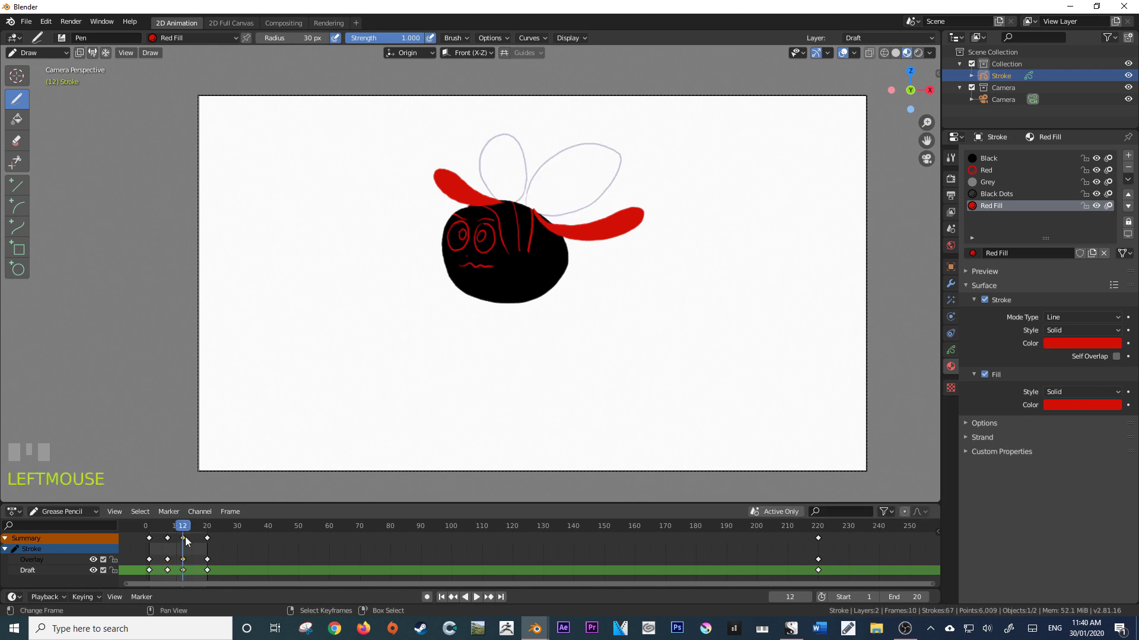
Move the duplicated wing keyframes to frame 13 and make frame 13 current
{"action": "key", "text": "g"}
{"action": "left_click", "coordinate": [188, 538]}
{"action": "left_click", "coordinate": [190, 528]}
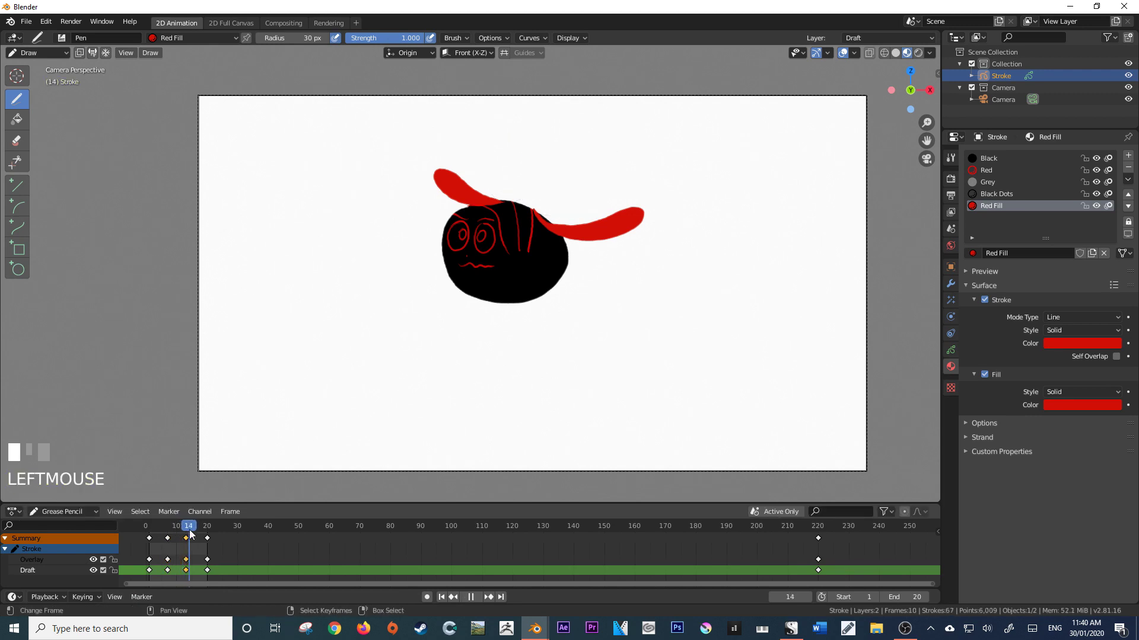
{"action": "left_click", "coordinate": [187, 527]}
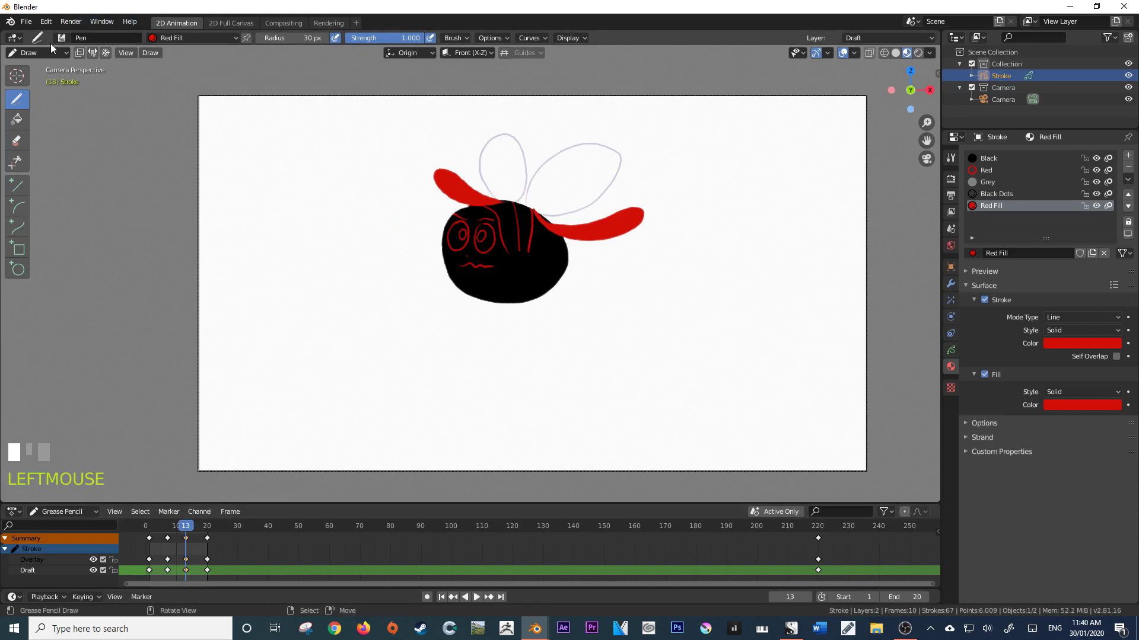
In Edit Mode, delete both red wings from the frame 13 drawing
{"action": "left_click", "coordinate": [37, 52]}
{"action": "left_click", "coordinate": [42, 79]}
{"action": "right_click", "coordinate": [461, 183]}
{"action": "key", "text": "x"}
{"action": "left_click", "coordinate": [461, 183]}
{"action": "right_click", "coordinate": [605, 218]}
{"action": "key", "text": "x"}
{"action": "left_click", "coordinate": [605, 218]}
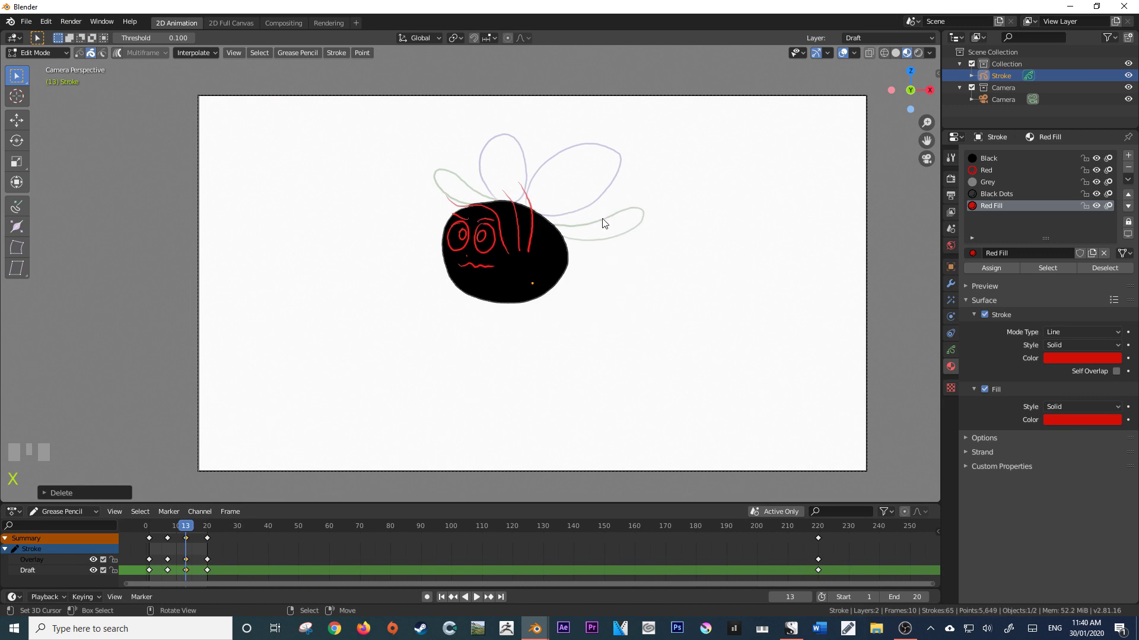
In Draw mode, draw two red wings hanging down on either side of the body at frame 13, undoing an unsatisfactory stroke
{"action": "left_click", "coordinate": [53, 53]}
{"action": "left_click", "coordinate": [45, 107]}
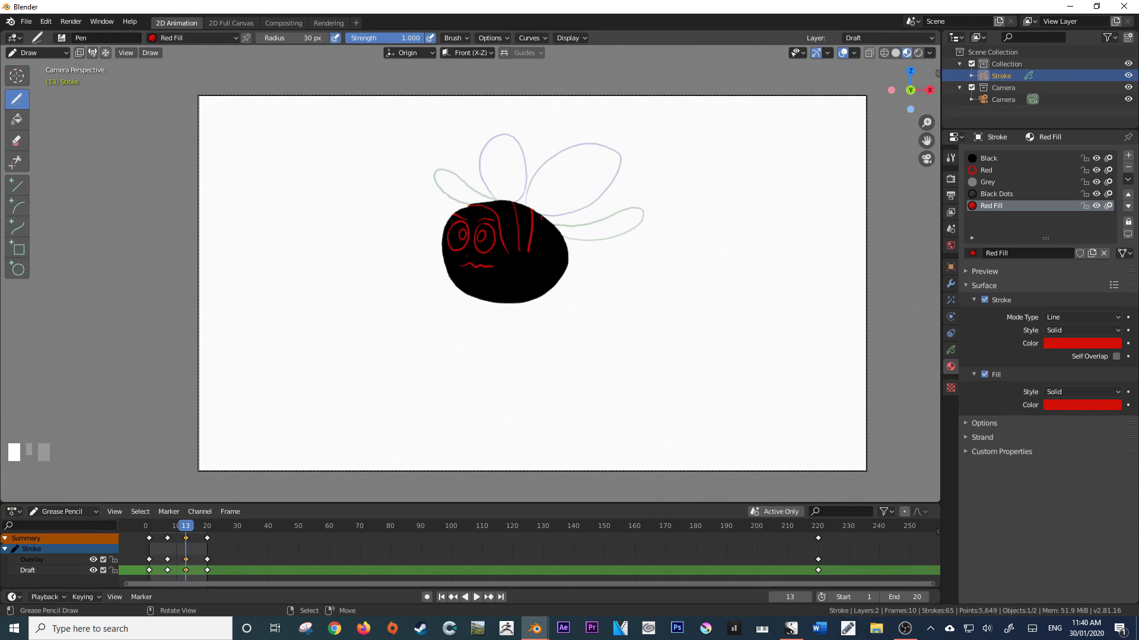
{"action": "left_click", "coordinate": [531, 210]}
{"action": "mouse_move", "coordinate": [534, 226]}
{"action": "left_mouse_down"}
{"action": "mouse_move", "coordinate": [558, 267]}
{"action": "mouse_move", "coordinate": [593, 255]}
{"action": "mouse_move", "coordinate": [526, 202]}
{"action": "left_mouse_up"}
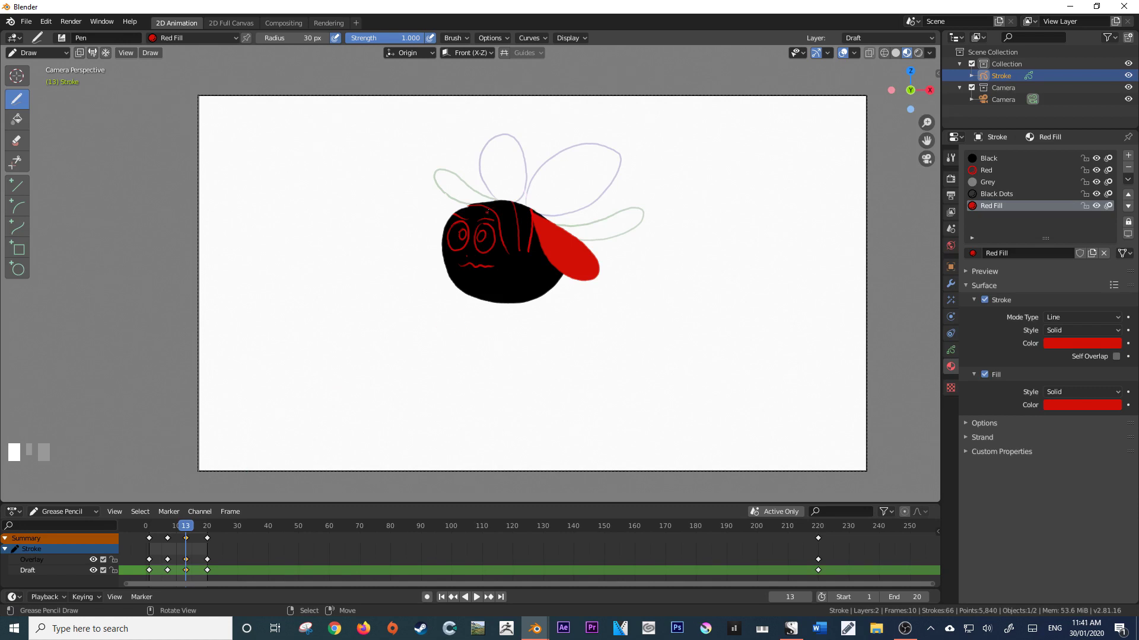
{"action": "mouse_move", "coordinate": [497, 202]}
{"action": "left_mouse_down"}
{"action": "mouse_move", "coordinate": [436, 214]}
{"action": "mouse_move", "coordinate": [453, 240]}
{"action": "mouse_move", "coordinate": [500, 194]}
{"action": "mouse_move", "coordinate": [425, 255]}
{"action": "mouse_move", "coordinate": [497, 204]}
{"action": "left_mouse_up"}
{"action": "key", "text": "ctrl+z"}
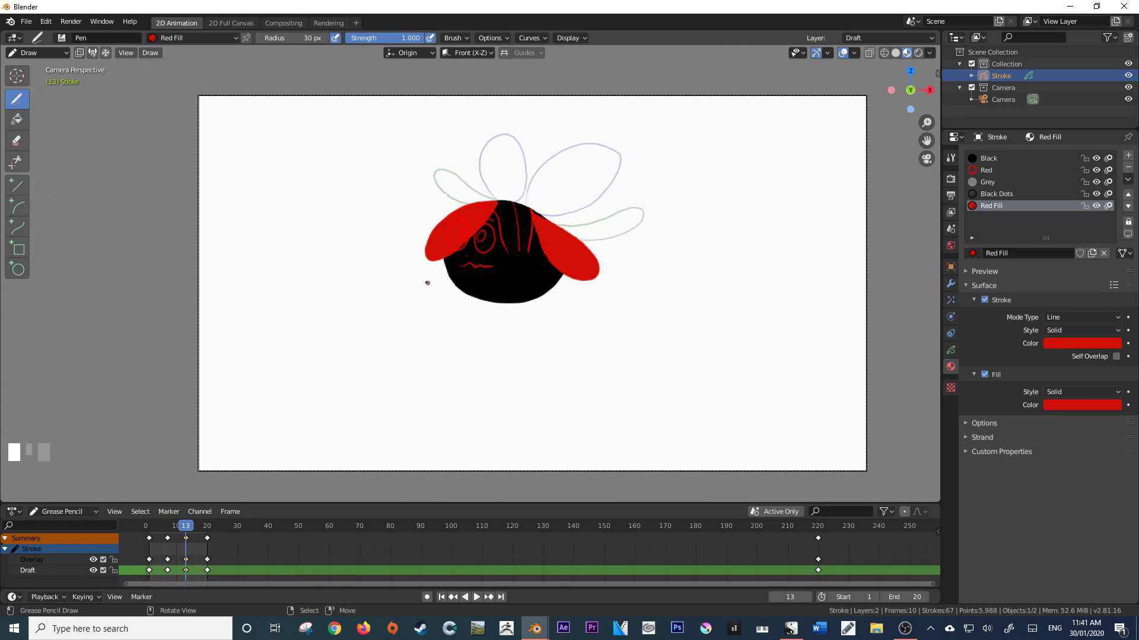
In Edit Mode, move the downward wing covering the face back along the Y axis so it sits behind the body
{"action": "left_click", "coordinate": [39, 53]}
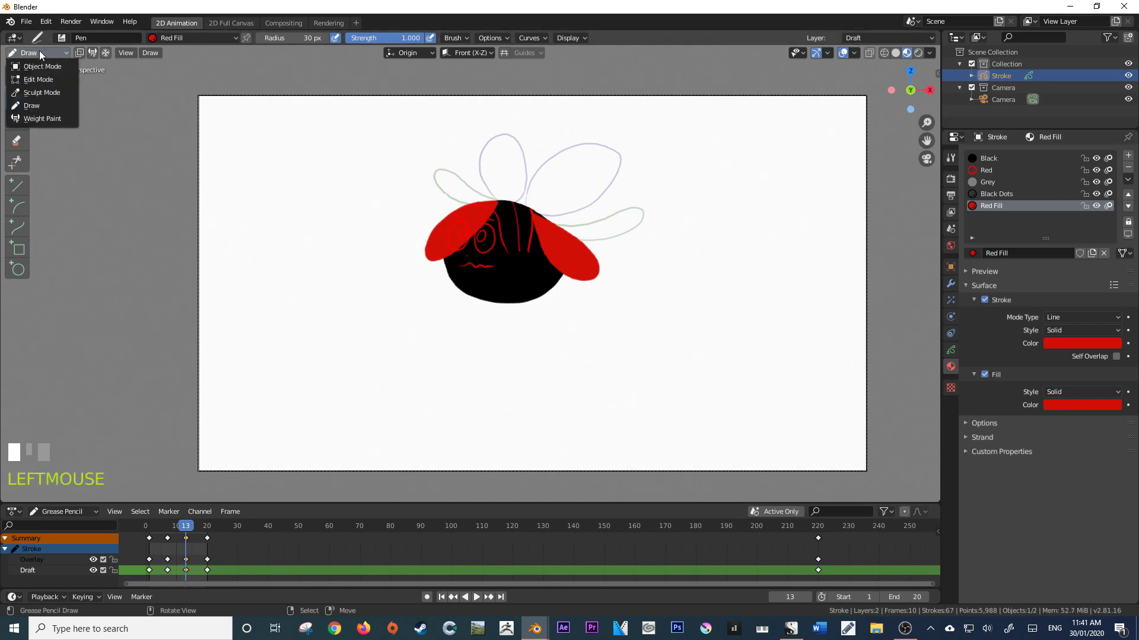
{"action": "left_click", "coordinate": [37, 83]}
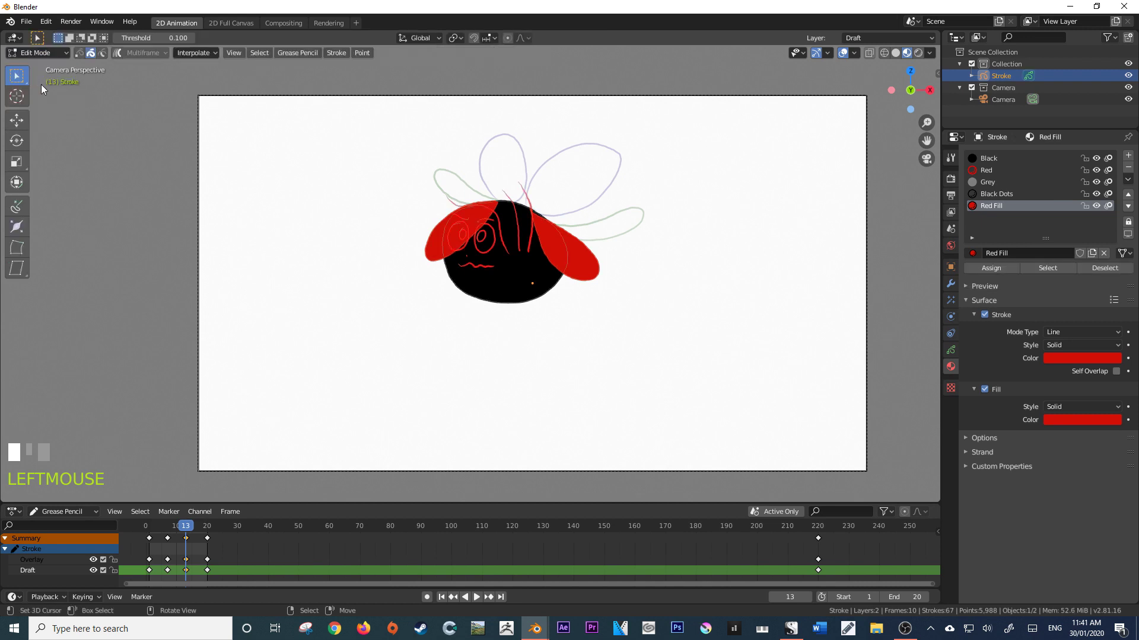
{"action": "right_click", "coordinate": [426, 243]}
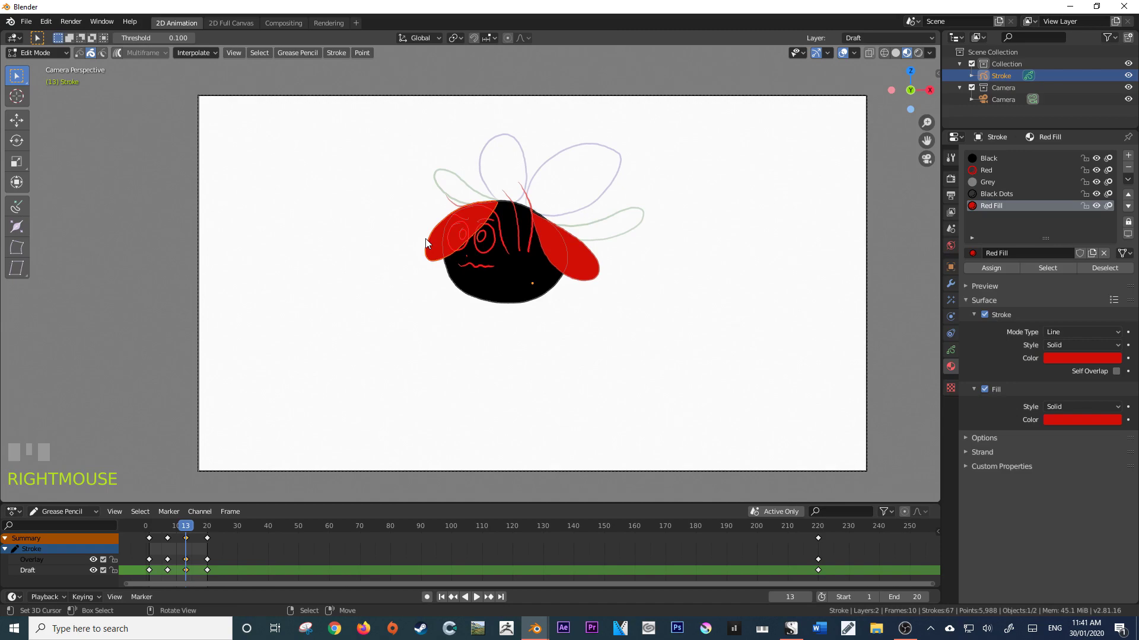
{"action": "mouse_move", "coordinate": [466, 236]}
{"action": "middle_mouse_down"}
{"action": "mouse_move", "coordinate": [316, 270]}
{"action": "mouse_move", "coordinate": [231, 257]}
{"action": "mouse_move", "coordinate": [533, 275]}
{"action": "mouse_move", "coordinate": [442, 279]}
{"action": "middle_mouse_up"}
{"action": "scroll", "coordinate": [442, 278], "scroll_direction": "up", "scroll_amount": 3}
{"action": "middle_click_drag", "start_coordinate": [412, 236], "coordinate": [447, 257], "text": "shift"}
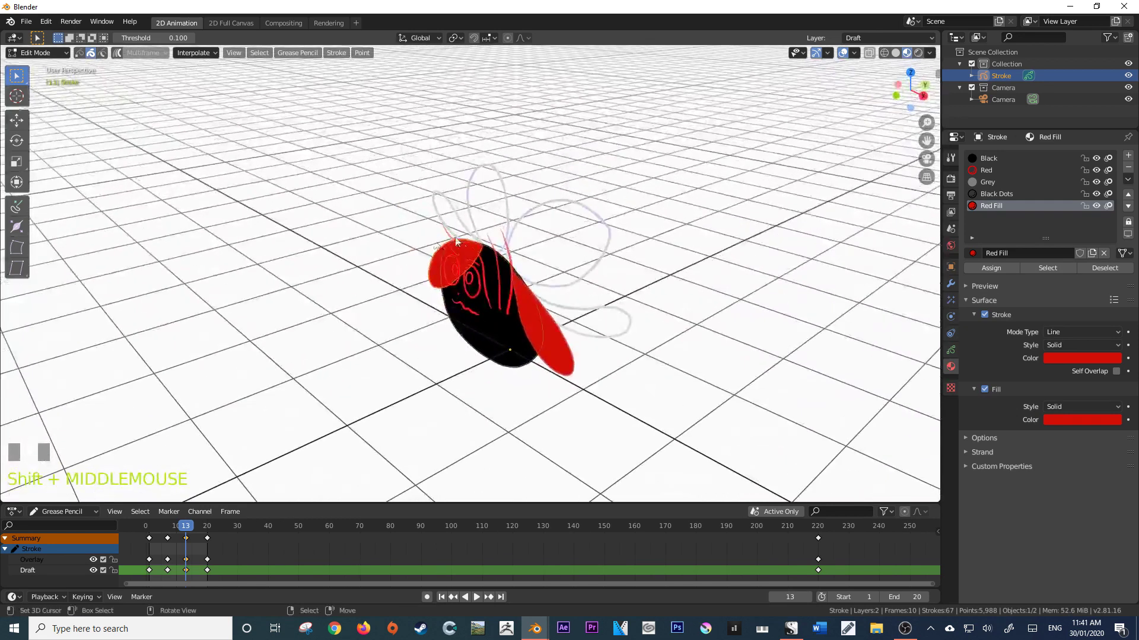
{"action": "key", "text": "g"}
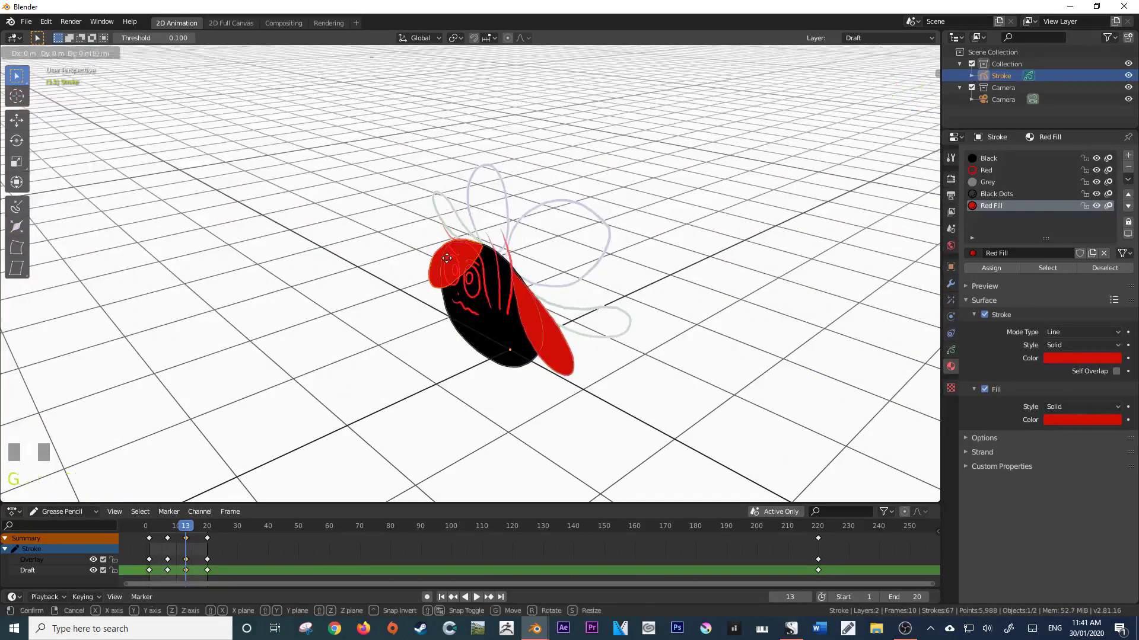
{"action": "right_click", "coordinate": [439, 260]}
{"action": "key", "text": "g"}
{"action": "key", "text": "y"}
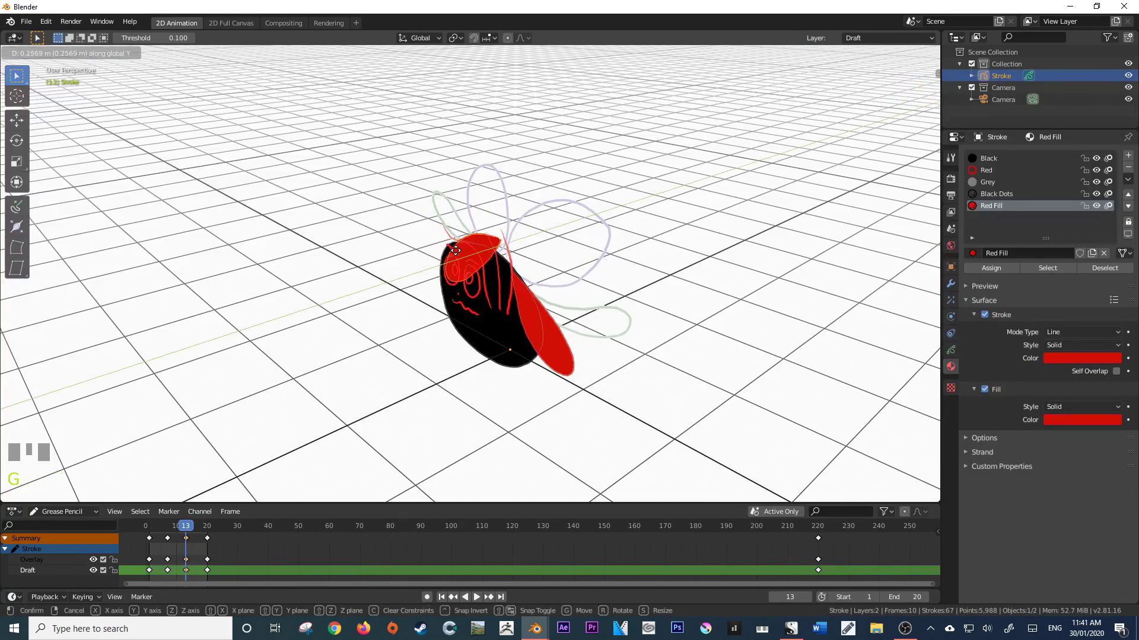
{"action": "left_click", "coordinate": [449, 253]}
{"action": "mouse_move", "coordinate": [459, 267]}
{"action": "middle_mouse_down"}
{"action": "mouse_move", "coordinate": [628, 246]}
{"action": "mouse_move", "coordinate": [526, 250]}
{"action": "middle_mouse_up"}
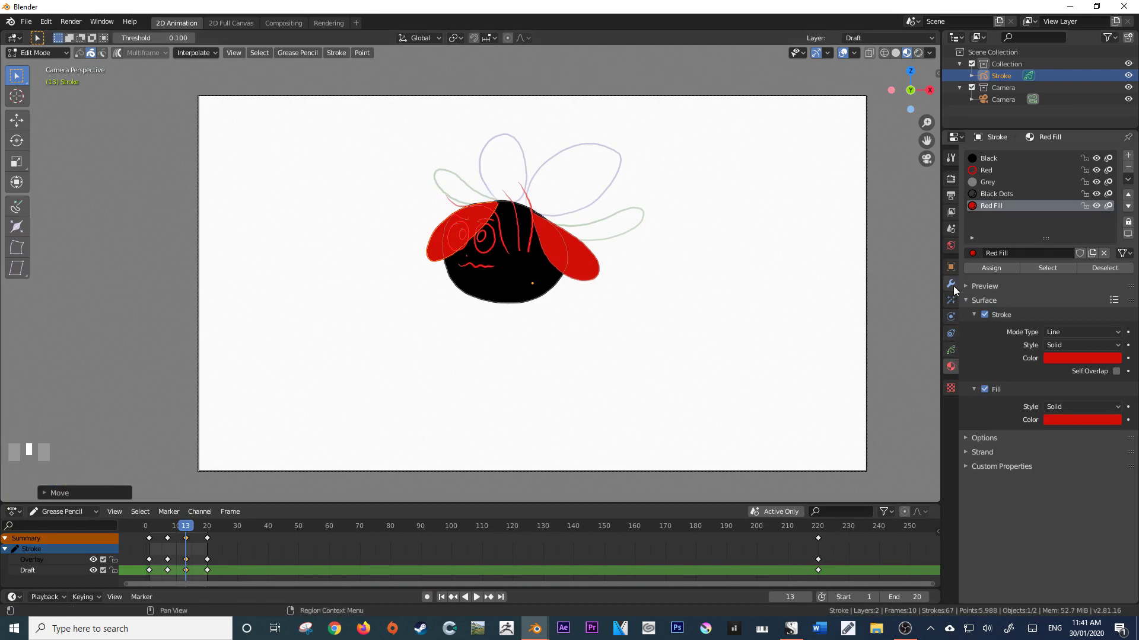
Set the Grease Pencil object's Stroke Depth Order to 3D Location and inspect how the wings overlap the body
{"action": "left_click", "coordinate": [951, 343]}
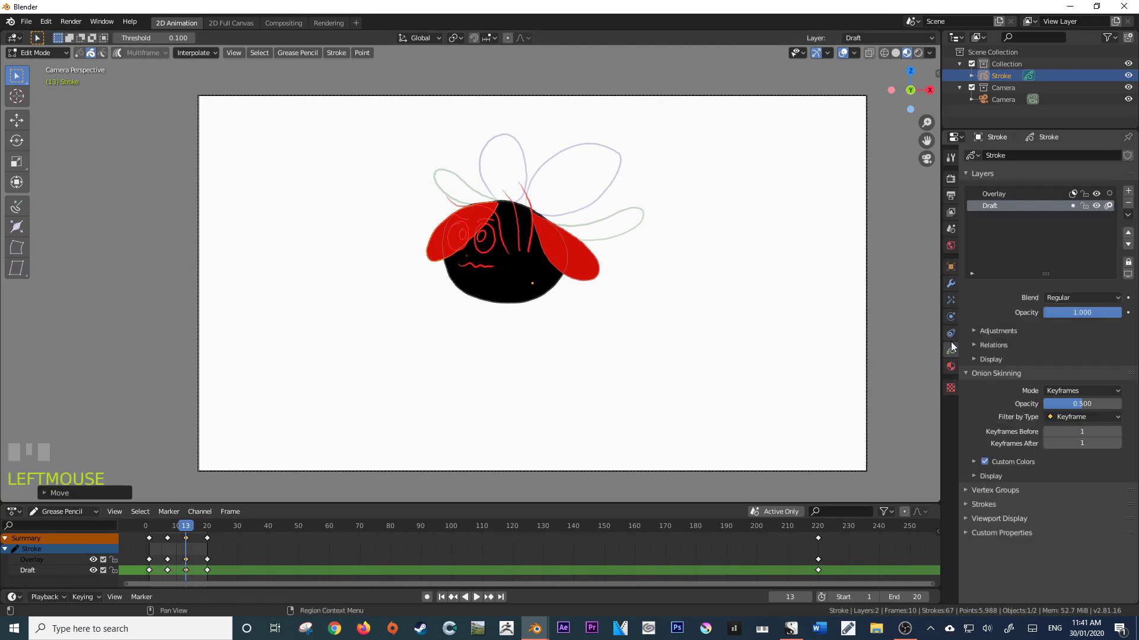
{"action": "left_click", "coordinate": [986, 505]}
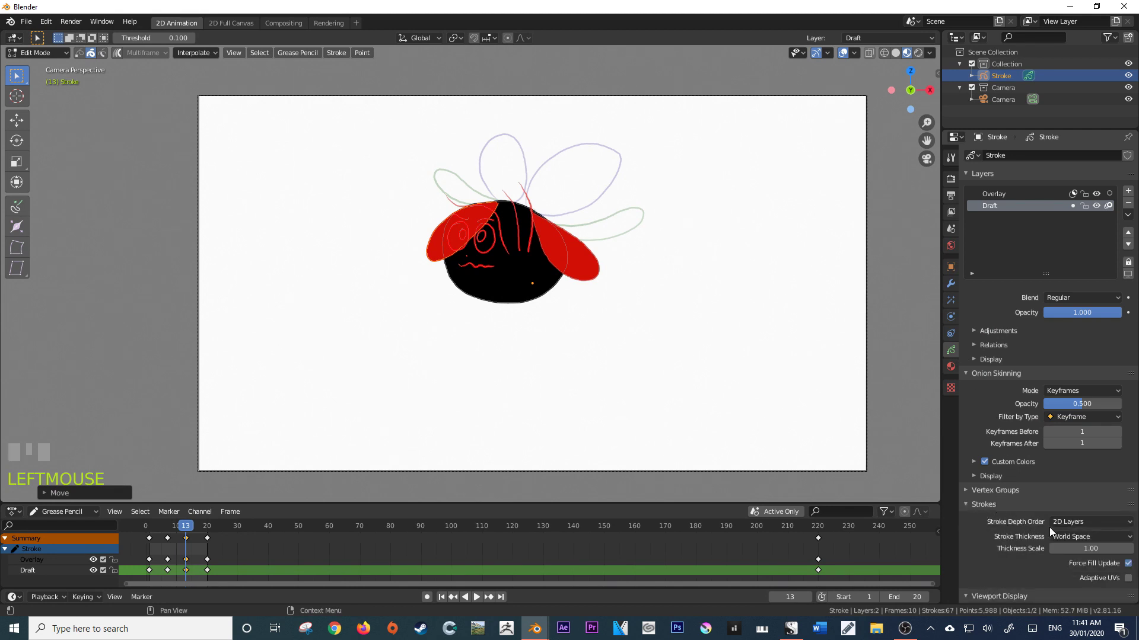
{"action": "left_click", "coordinate": [1090, 524]}
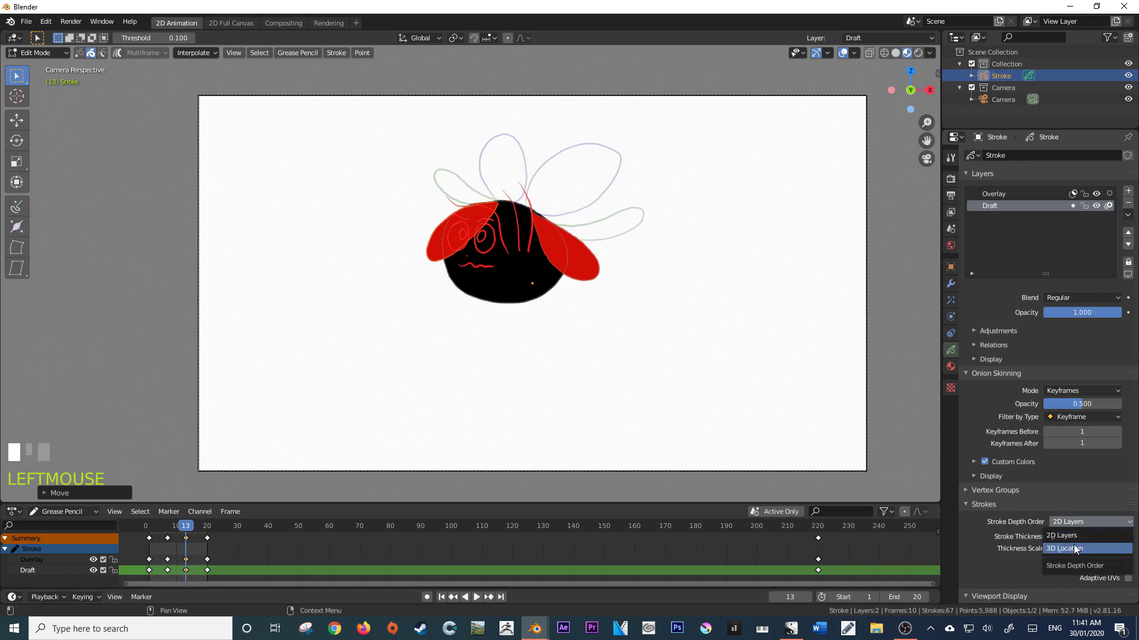
{"action": "left_click", "coordinate": [1074, 548]}
{"action": "scroll", "coordinate": [712, 312], "scroll_direction": "up", "scroll_amount": 4}
{"action": "mouse_move", "coordinate": [626, 277]}
{"action": "middle_mouse_down", "text": "shift"}
{"action": "mouse_move", "coordinate": [600, 196]}
{"action": "mouse_move", "coordinate": [574, 262]}
{"action": "middle_mouse_up", "text": "shift"}
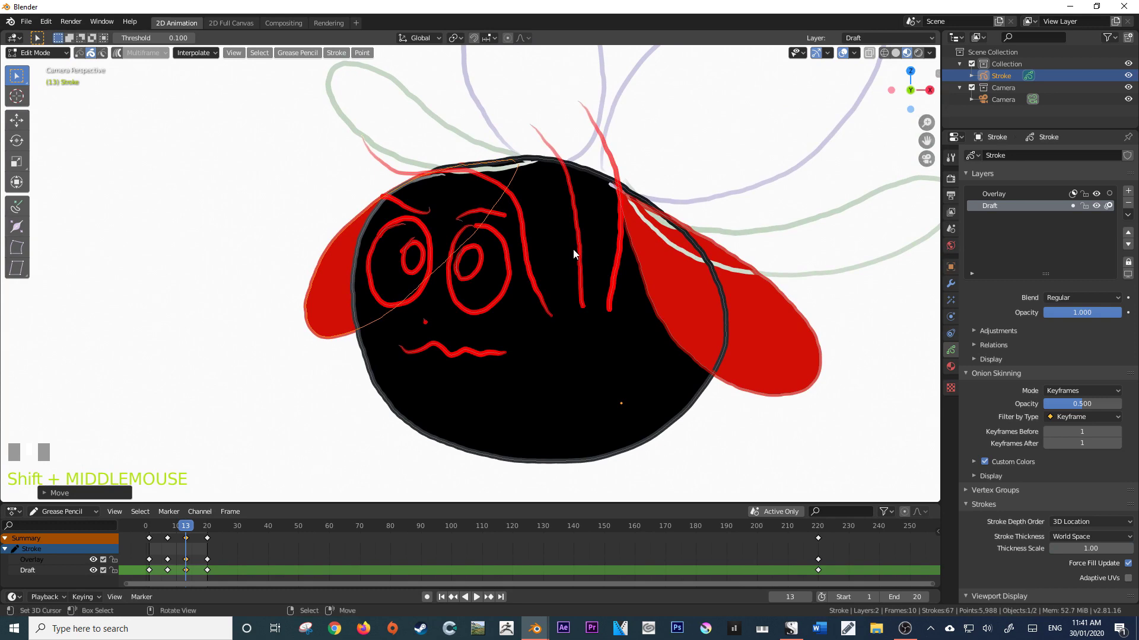
{"action": "mouse_move", "coordinate": [615, 202]}
{"action": "middle_mouse_down", "text": "shift"}
{"action": "mouse_move", "coordinate": [453, 216]}
{"action": "mouse_move", "coordinate": [640, 252]}
{"action": "mouse_move", "coordinate": [495, 244]}
{"action": "middle_mouse_up", "text": "shift"}
{"action": "key", "text": "KP_0"}
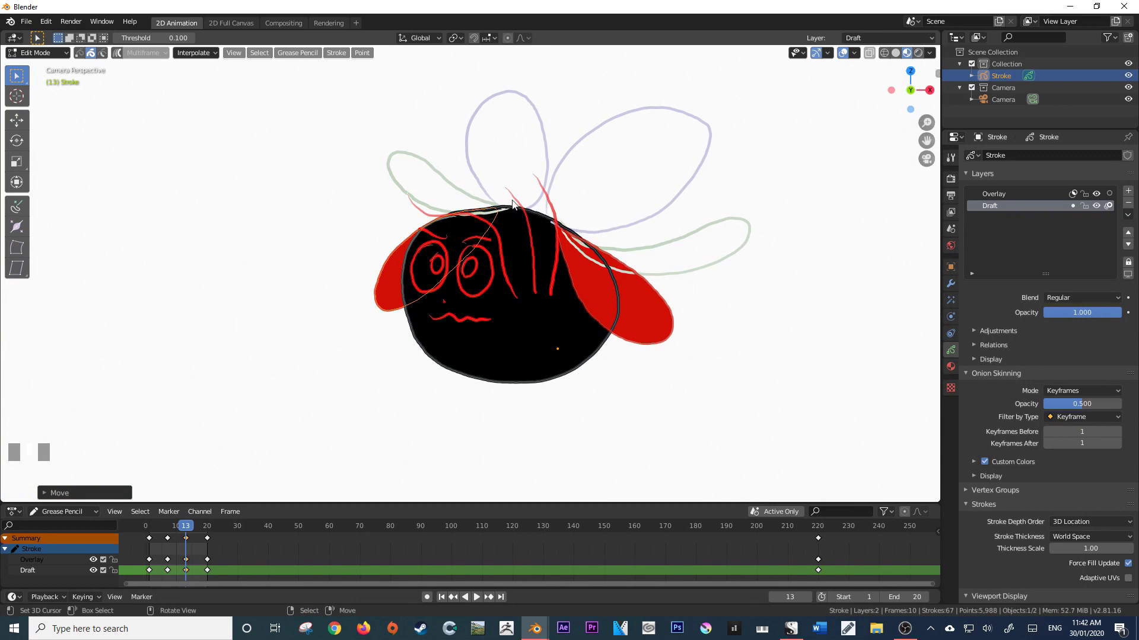
Play the animation to check the wing flap, and stop playback
{"action": "key", "text": "space"}
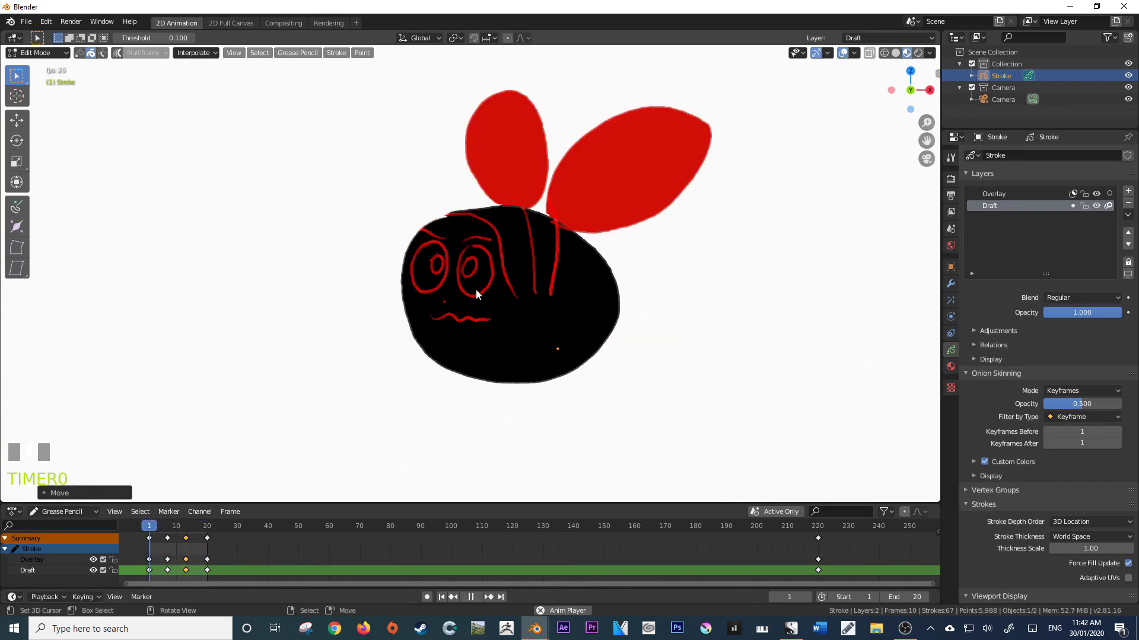
{"action": "scroll", "coordinate": [476, 293], "scroll_direction": "down", "scroll_amount": 3}
{"action": "scroll", "coordinate": [475, 293], "scroll_direction": "down", "scroll_amount": 1}
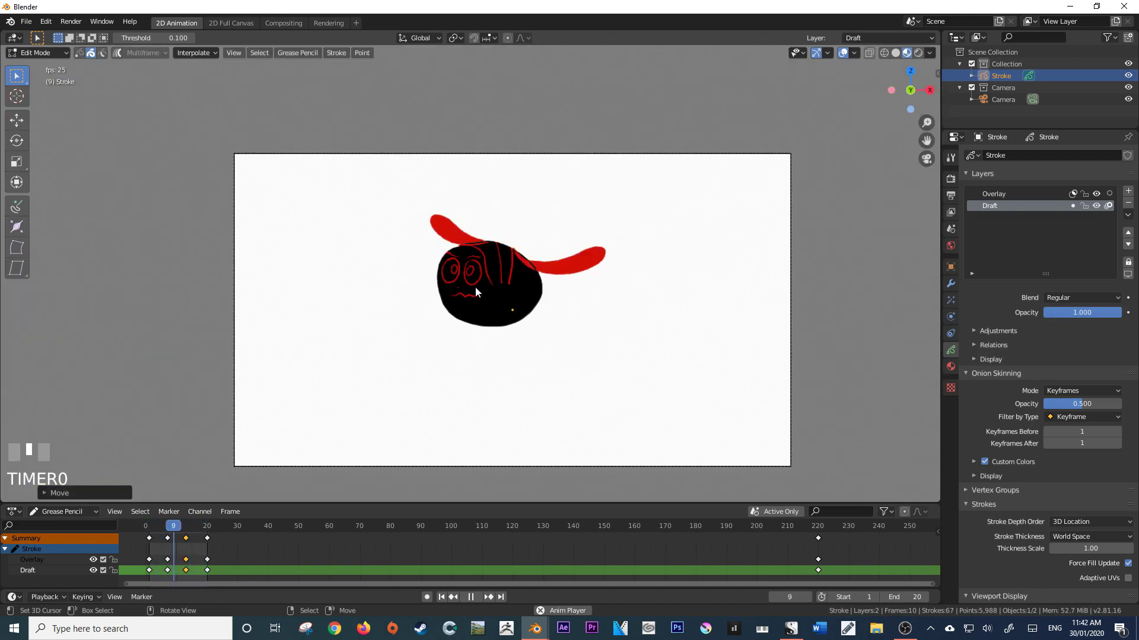
{"action": "middle_click_drag", "start_coordinate": [622, 358], "coordinate": [497, 223]}
{"action": "key", "text": "space"}
Try to shift the large wing along the Y axis at frame 2, and undo the attempt
{"action": "key", "text": "Tab"}
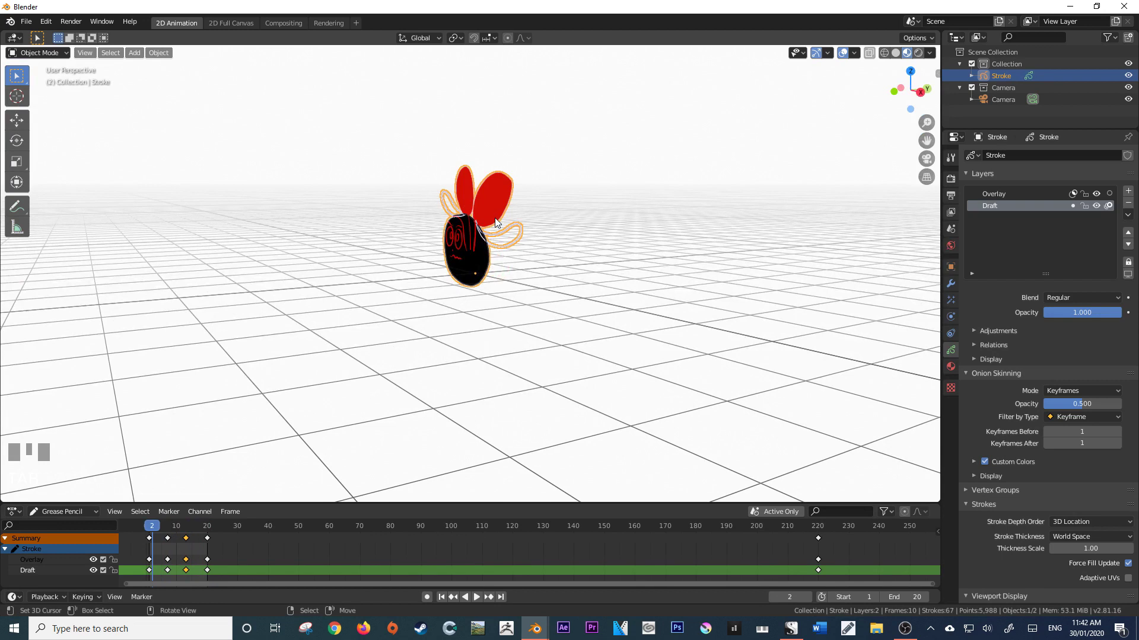
{"action": "key", "text": "Tab"}
{"action": "key", "text": "g"}
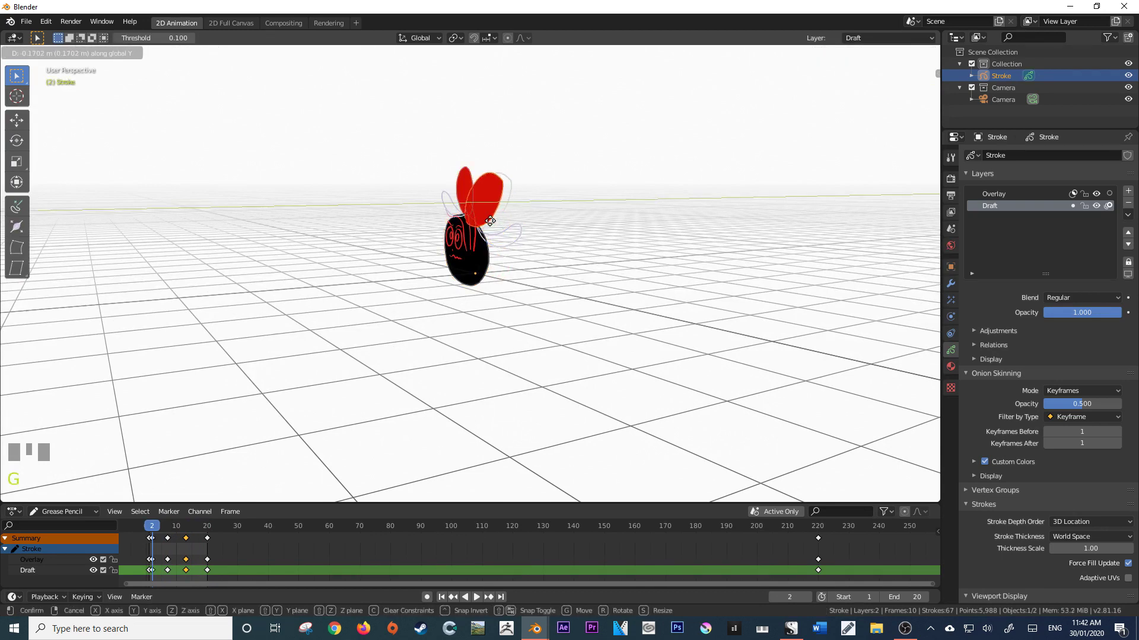
{"action": "left_click", "coordinate": [493, 222]}
{"action": "mouse_move", "coordinate": [494, 225]}
{"action": "middle_mouse_down"}
{"action": "mouse_move", "coordinate": [457, 225]}
{"action": "mouse_move", "coordinate": [498, 244]}
{"action": "mouse_move", "coordinate": [515, 239]}
{"action": "middle_mouse_up"}
{"action": "key", "text": "Tab"}
{"action": "key", "text": "ctrl+z"}
{"action": "key", "text": "ctrl+z"}
{"action": "key", "text": "ctrl+z"}
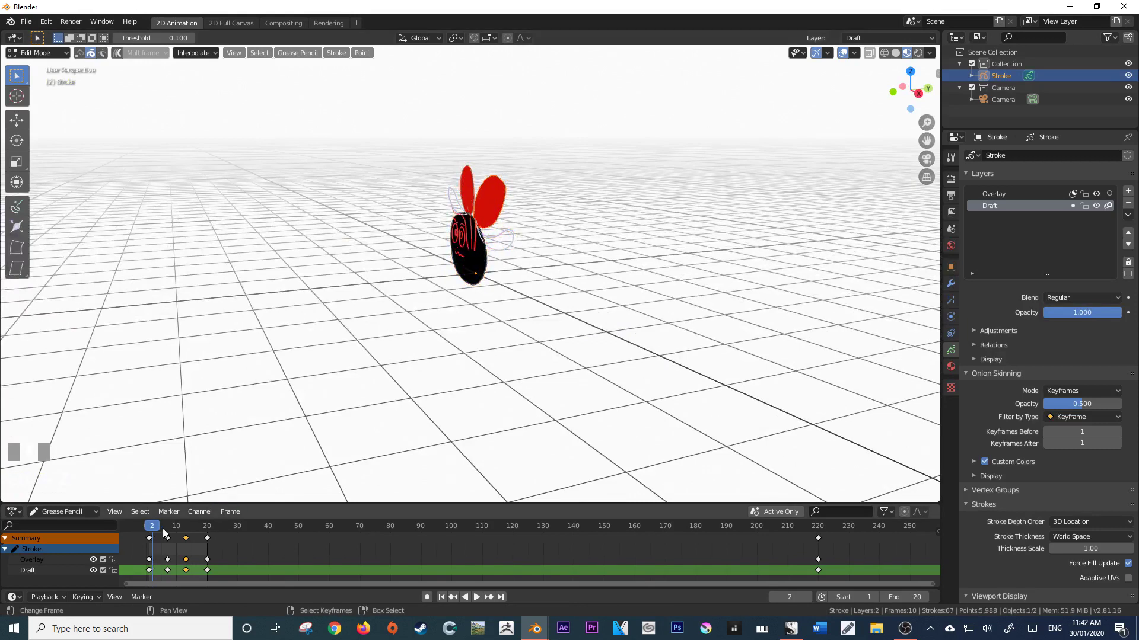
Try to shift the large wing along the X axis at frame 3, and undo the attempt
{"action": "mouse_move", "coordinate": [158, 529]}
{"action": "left_mouse_down"}
{"action": "mouse_move", "coordinate": [169, 529]}
{"action": "mouse_move", "coordinate": [156, 529]}
{"action": "left_mouse_up"}
{"action": "key", "text": "Tab"}
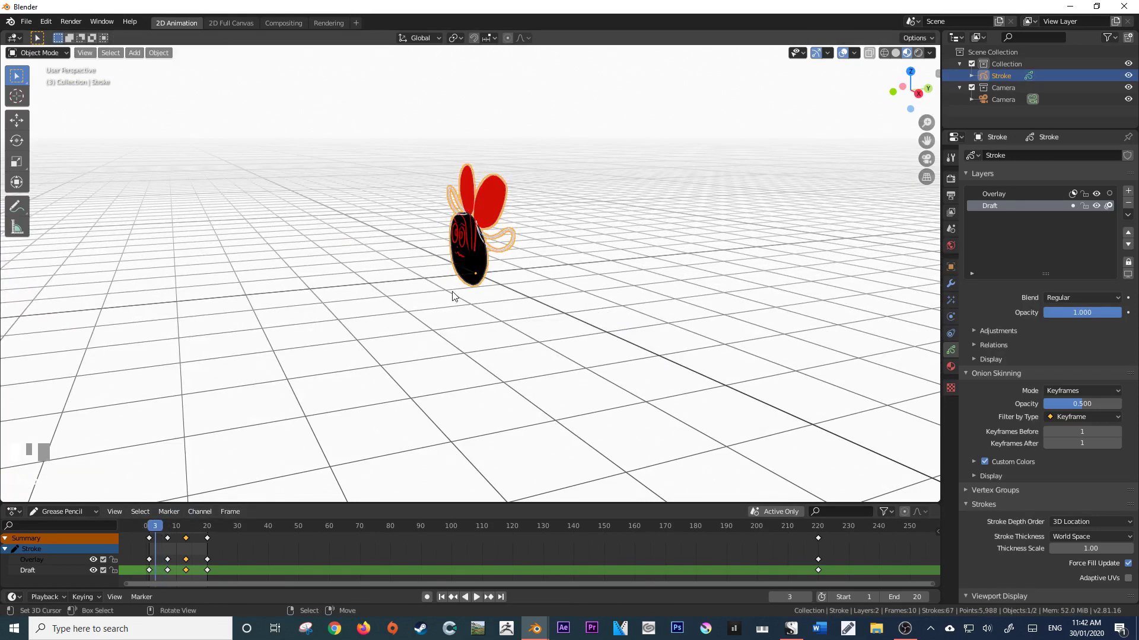
{"action": "key", "text": "Tab"}
{"action": "key", "text": "g"}
{"action": "key", "text": "x"}
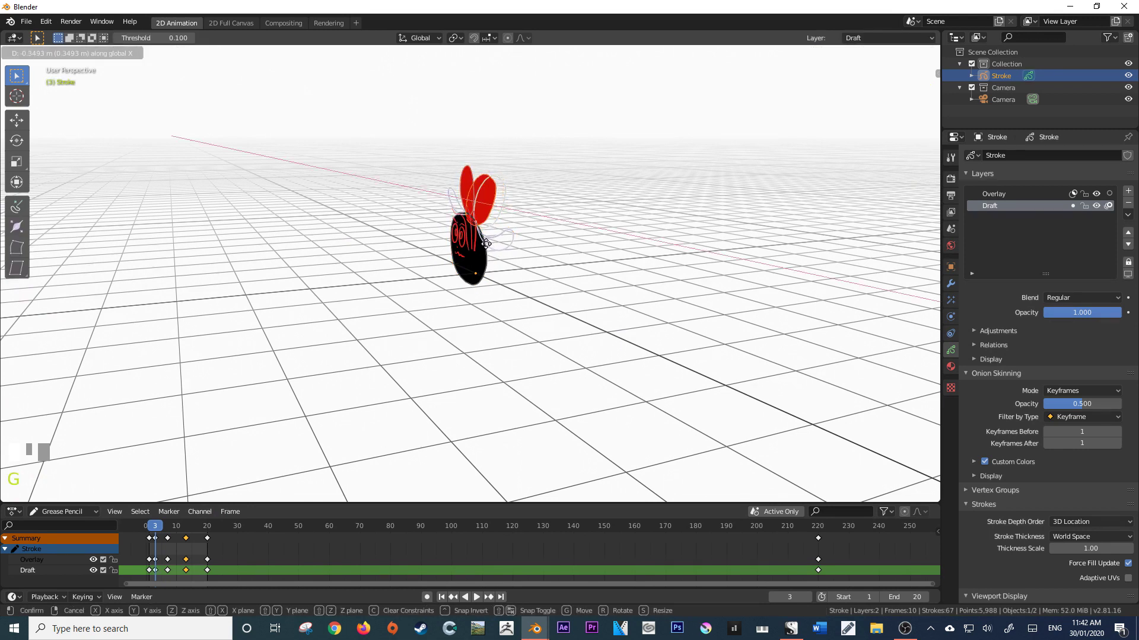
{"action": "left_click", "coordinate": [487, 246]}
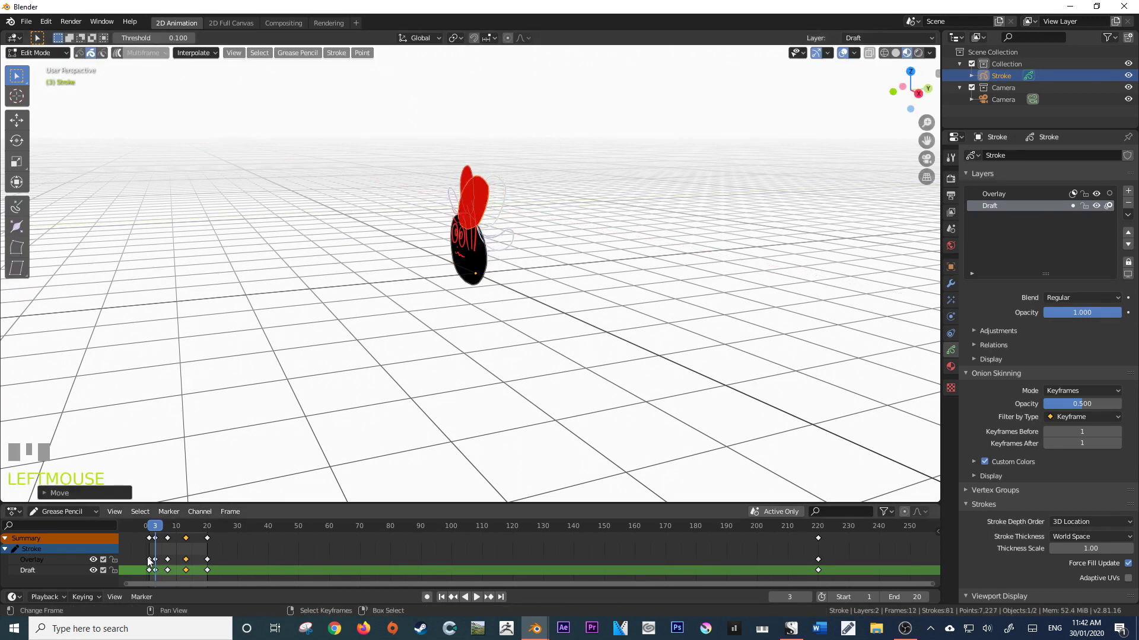
{"action": "left_click_drag", "start_coordinate": [158, 538], "coordinate": [161, 537]}
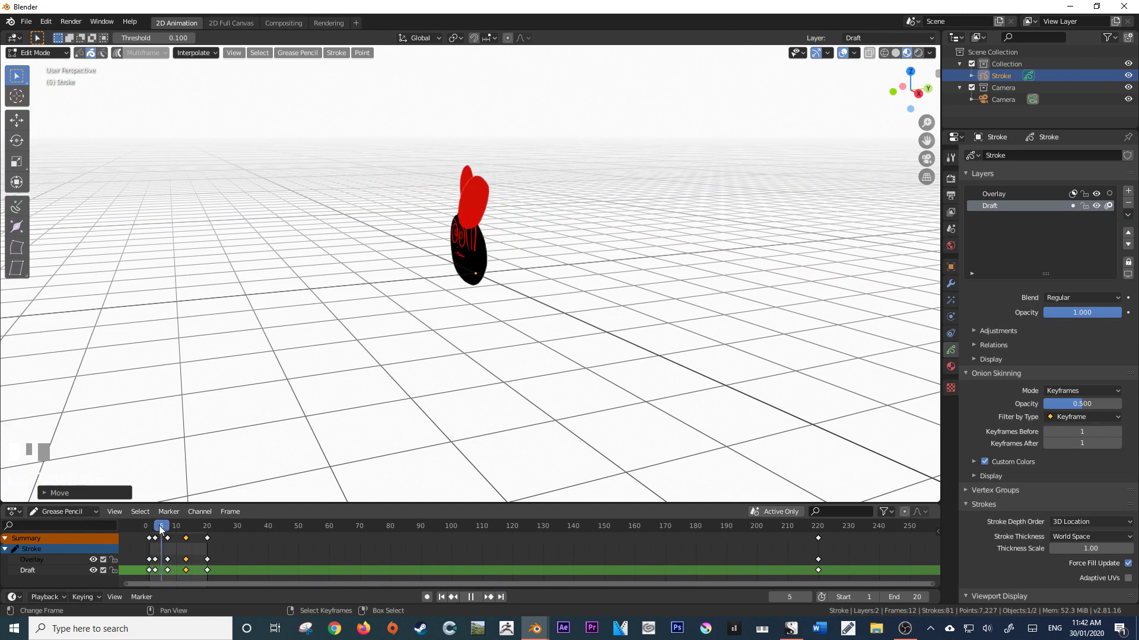
{"action": "key", "text": "ctrl+z"}
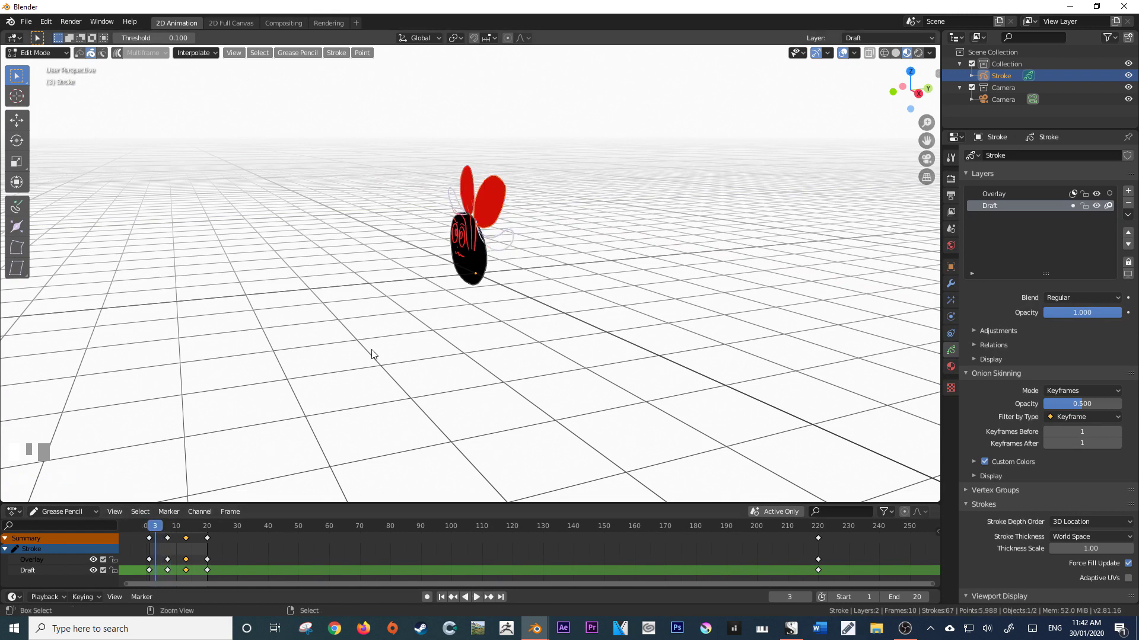
Return to the keyframe at frame 1 and move the large wing along the Y axis for depth
{"action": "left_click", "coordinate": [145, 527]}
{"action": "key", "text": "space"}
{"action": "left_click", "coordinate": [149, 531]}
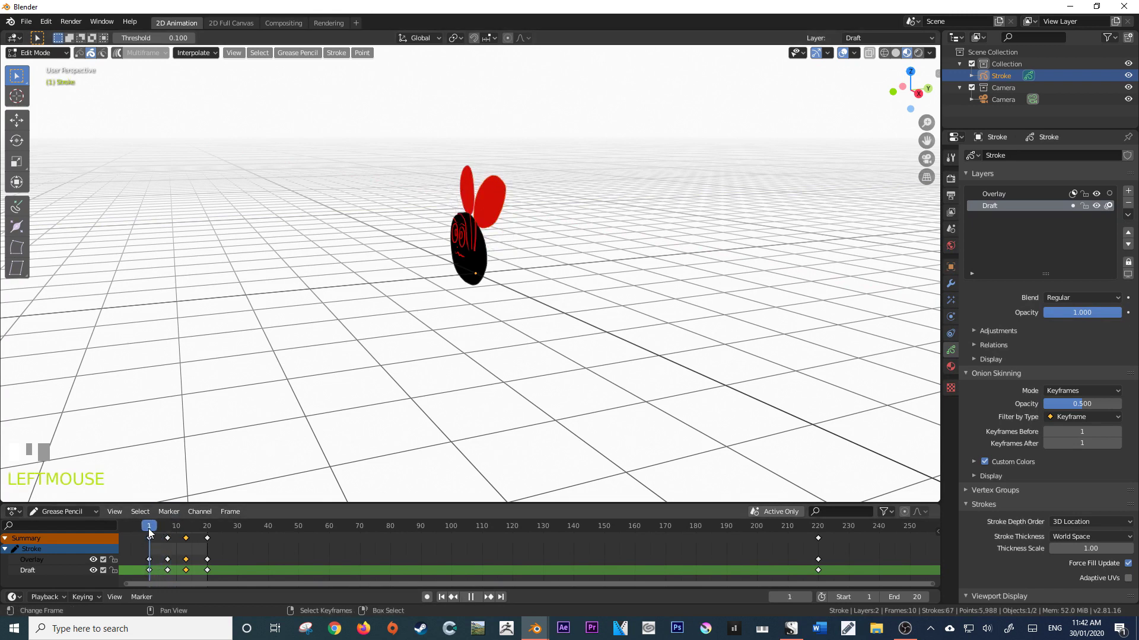
{"action": "key", "text": "space"}
{"action": "key", "text": "g"}
{"action": "key", "text": "x"}
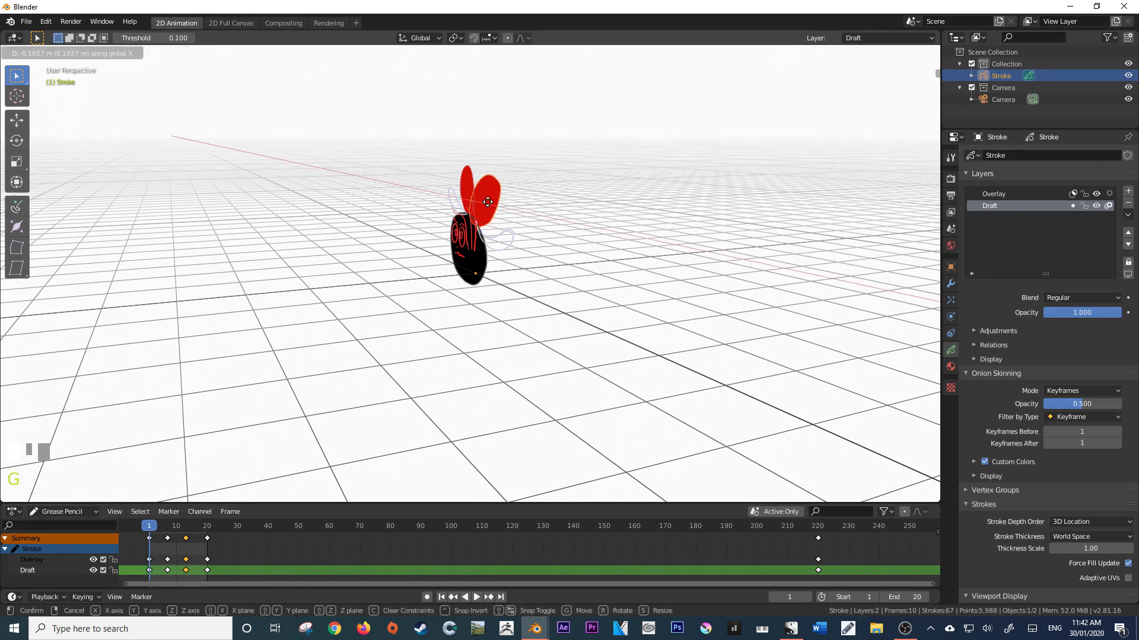
{"action": "key", "text": "y"}
{"action": "left_click", "coordinate": [487, 202]}
{"action": "mouse_move", "coordinate": [521, 261]}
{"action": "middle_mouse_down"}
{"action": "mouse_move", "coordinate": [394, 261]}
{"action": "mouse_move", "coordinate": [508, 261]}
{"action": "middle_mouse_up"}
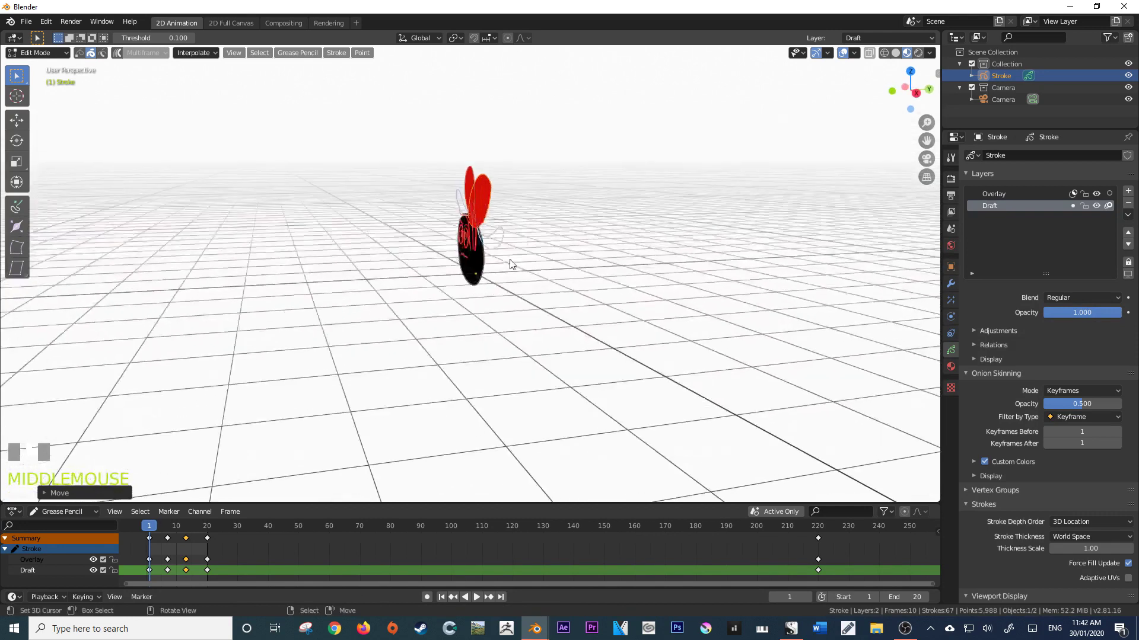
Play the animation in Object Mode through the camera view
{"action": "key", "text": "Tab"}
{"action": "key", "text": "KP_0"}
{"action": "key", "text": "alt+a"}
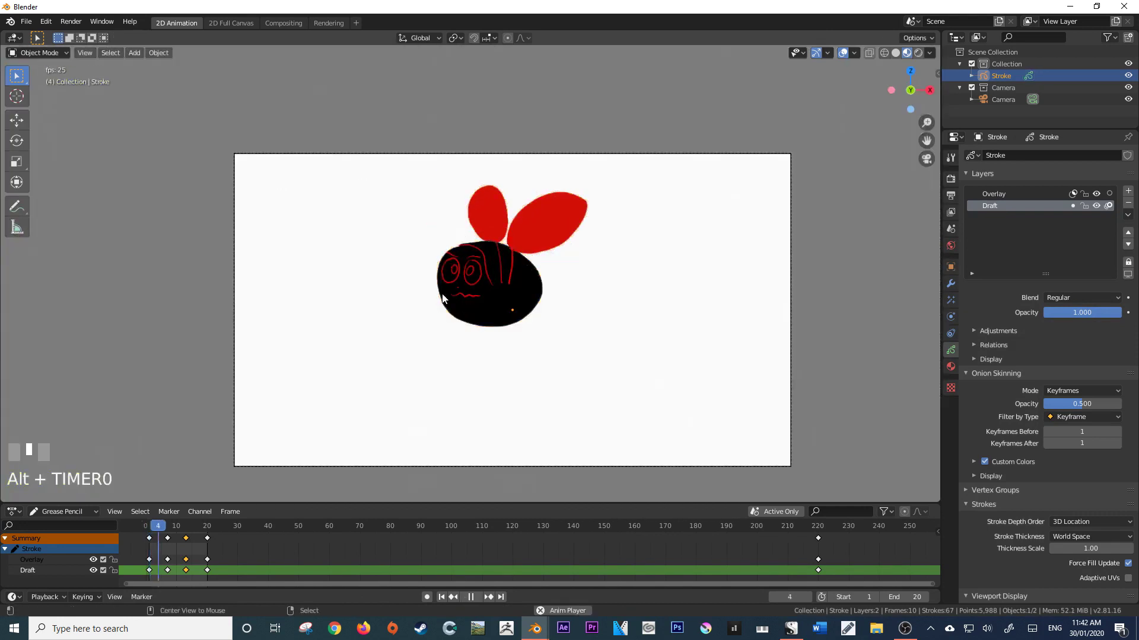
At the frame 7 keyframe, move the large wing along the Y axis to bring it in front of the body
{"action": "left_click_drag", "start_coordinate": [161, 528], "coordinate": [168, 528]}
{"action": "scroll", "coordinate": [554, 303], "scroll_direction": "up", "scroll_amount": 2}
{"action": "key", "text": "Tab"}
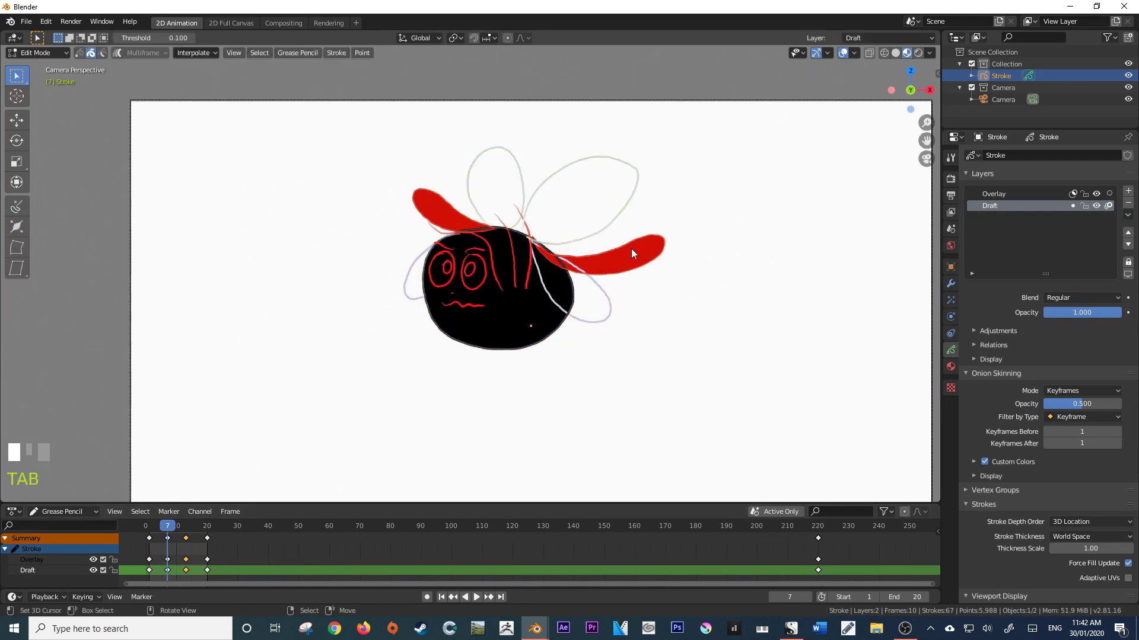
{"action": "right_click", "coordinate": [627, 248]}
{"action": "key", "text": "g"}
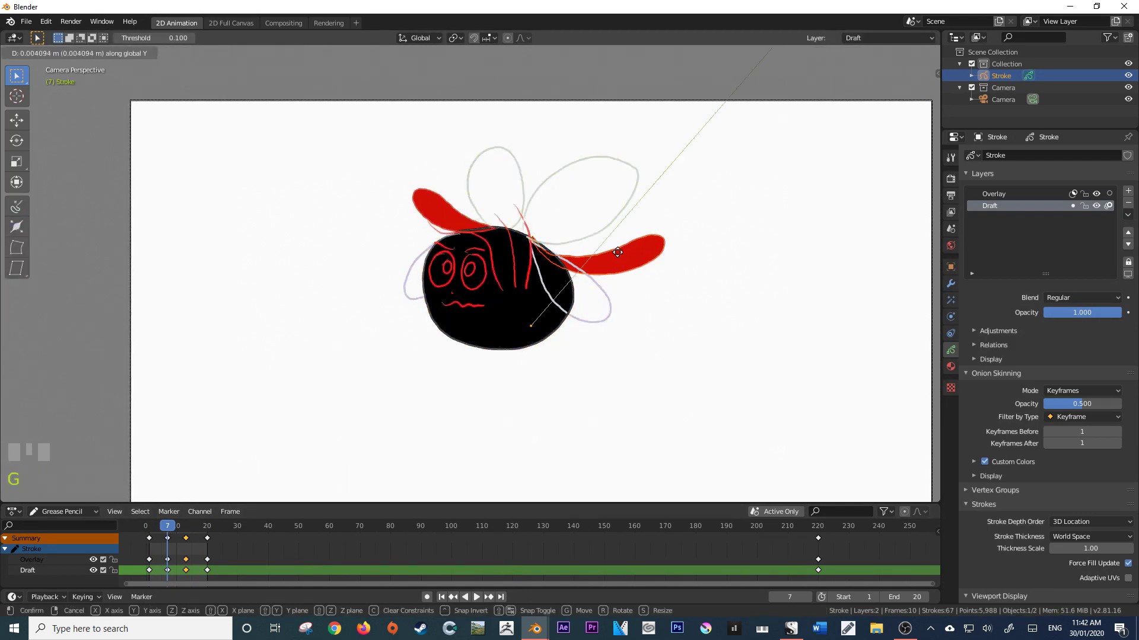
{"action": "left_click", "coordinate": [651, 225]}
Move the small wing along the Y axis at frame 7 for depth, and play the animation in Object Mode
{"action": "right_click", "coordinate": [442, 205]}
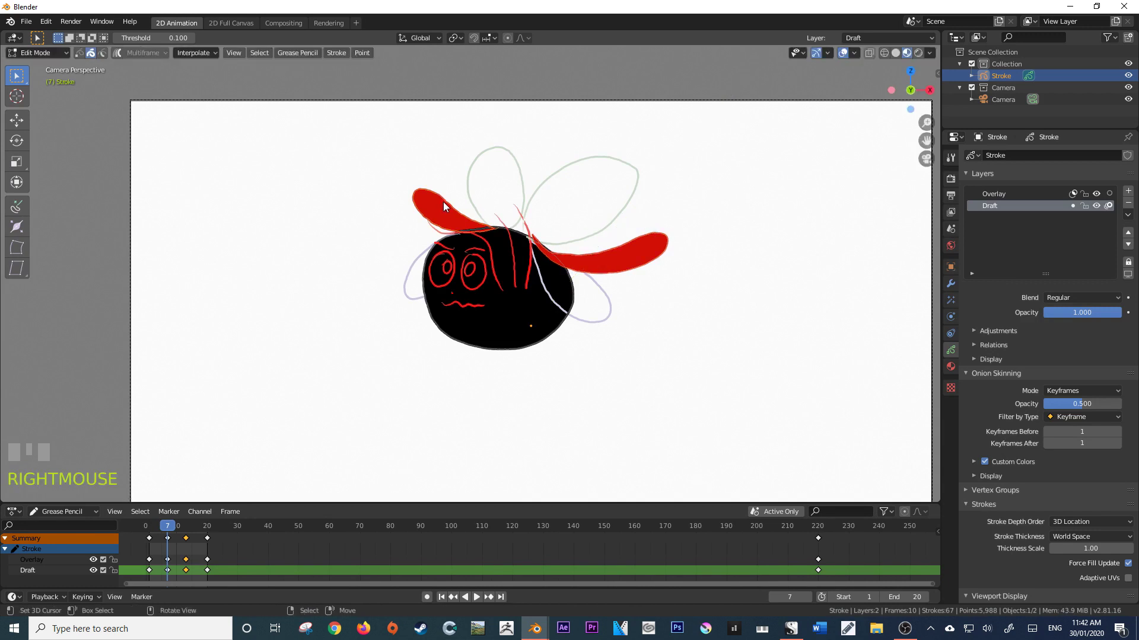
{"action": "key", "text": "g"}
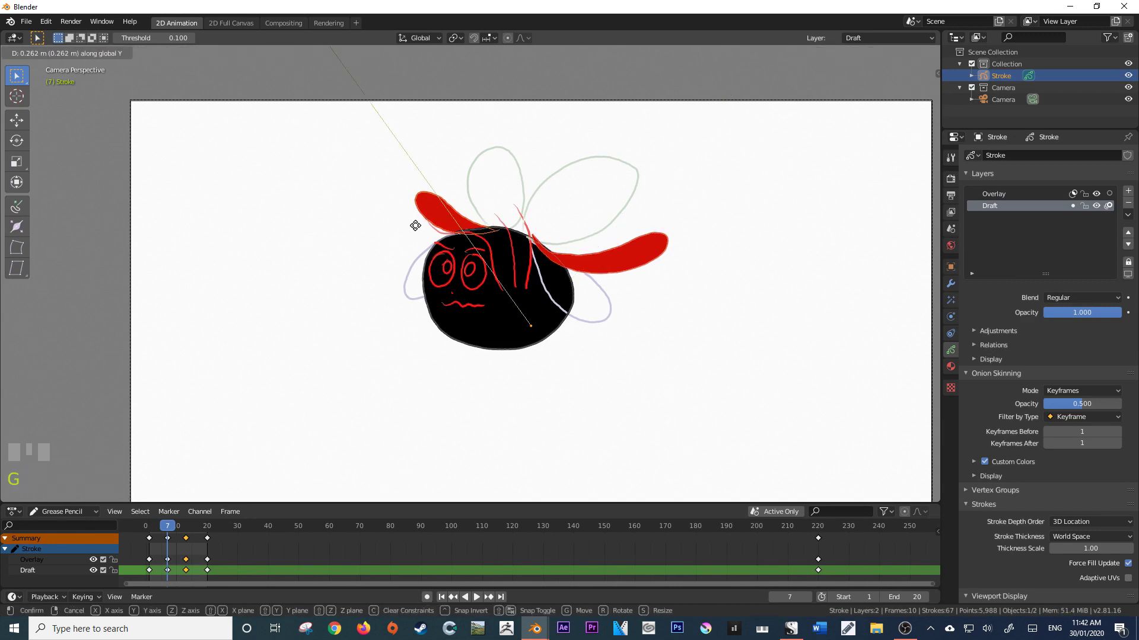
{"action": "left_click", "coordinate": [418, 224]}
{"action": "key", "text": "Tab"}
{"action": "key", "text": "alt+a"}
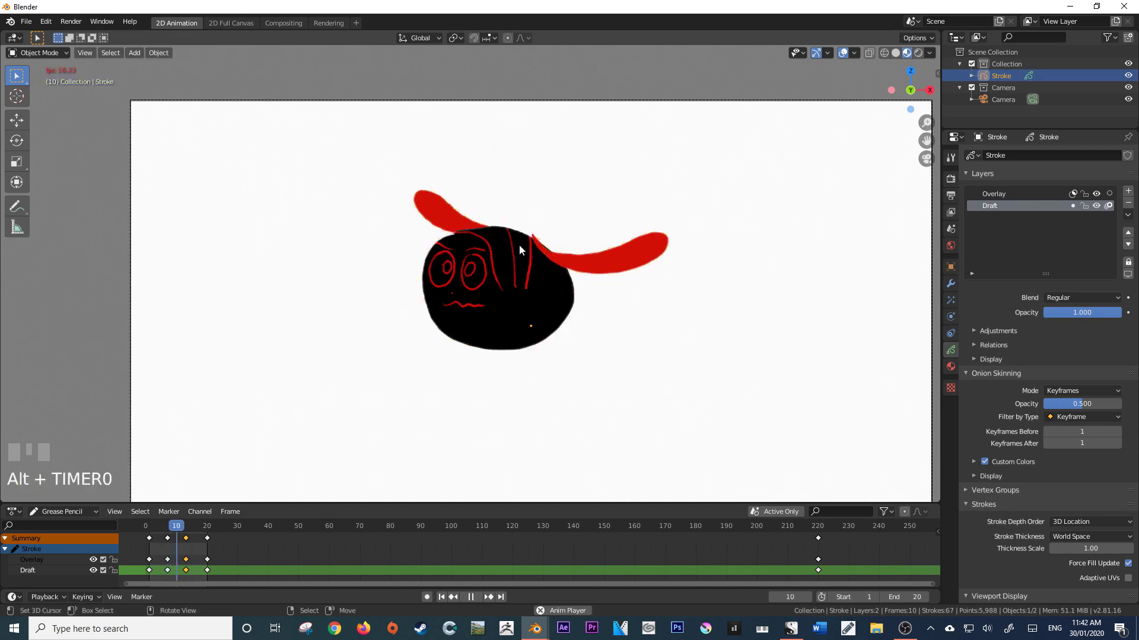
{"action": "key", "text": "alt+a"}
With the lowered wings shown at frame 14, move the large wing along the Y axis in front of the body
{"action": "left_click", "coordinate": [190, 542]}
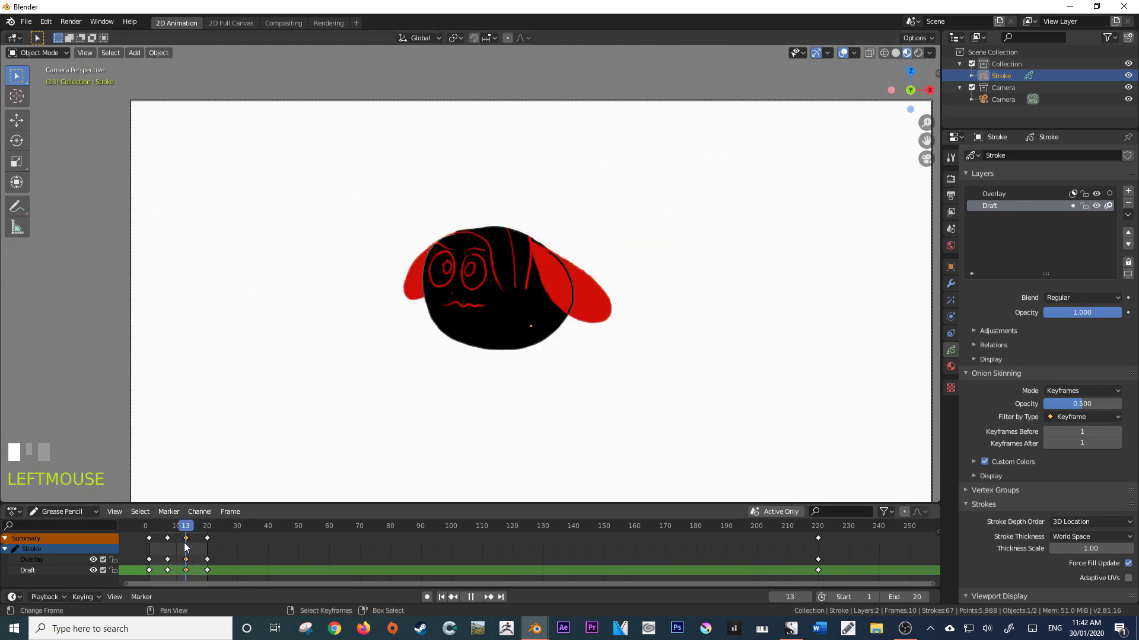
{"action": "right_click", "coordinate": [609, 321]}
{"action": "key", "text": "Tab"}
{"action": "right_click", "coordinate": [605, 319]}
{"action": "key", "text": "g"}
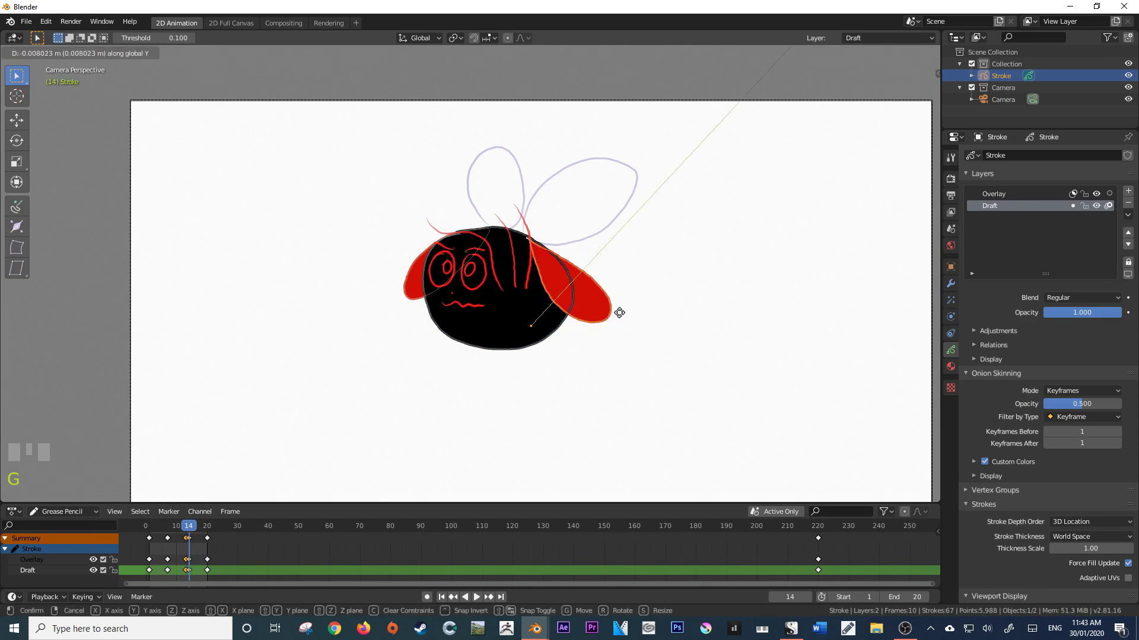
{"action": "left_click", "coordinate": [656, 300]}
{"action": "key", "text": "Tab"}
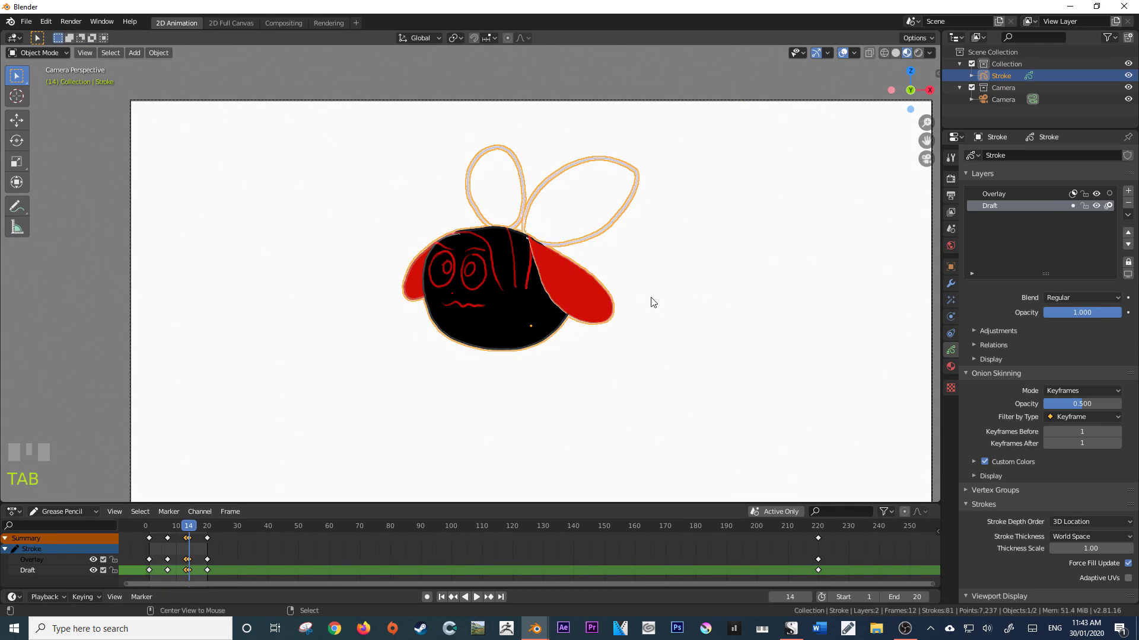
Play the animation and check the wing depth from another angle and through the camera view
{"action": "key", "text": "space"}
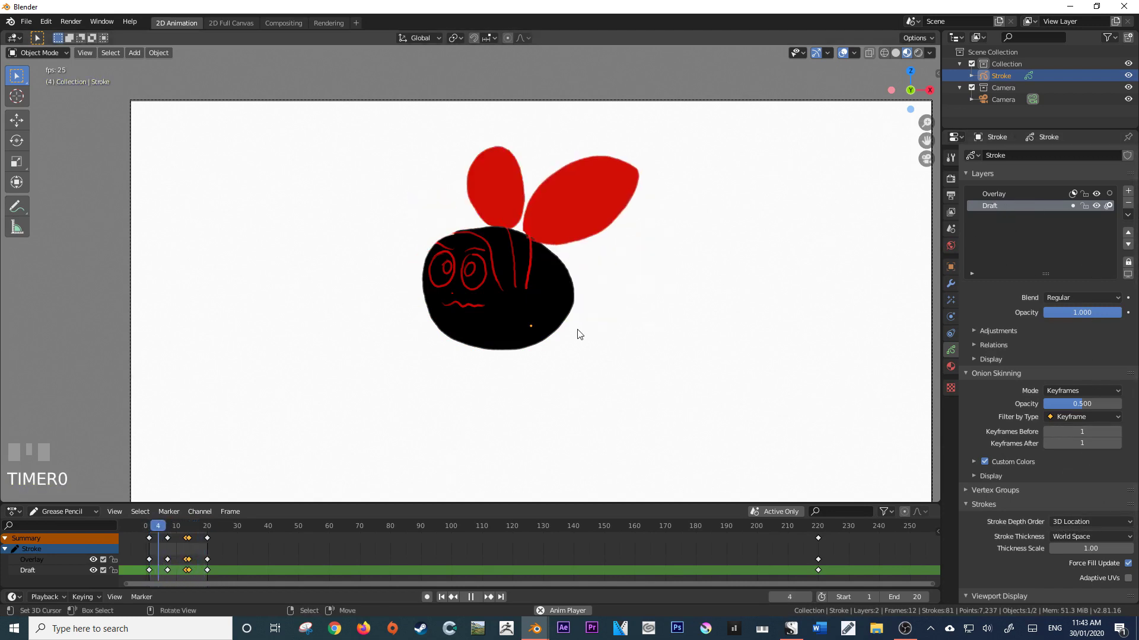
{"action": "scroll", "coordinate": [546, 314], "scroll_direction": "down", "scroll_amount": 2}
{"action": "middle_click_drag", "start_coordinate": [546, 315], "coordinate": [478, 333]}
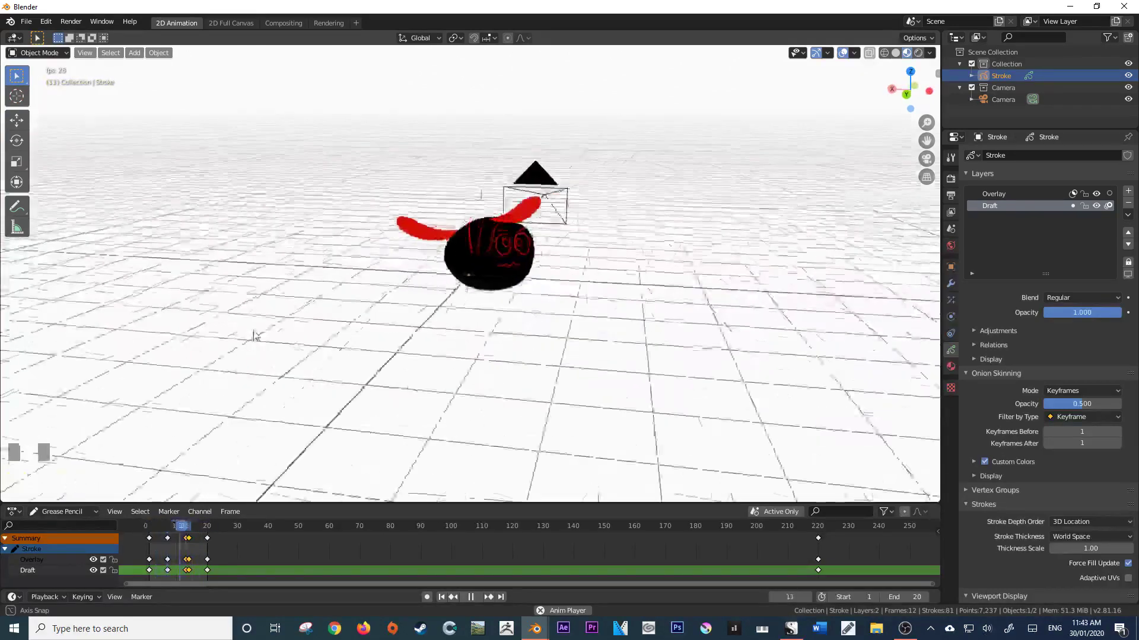
{"action": "key", "text": "KP_0"}
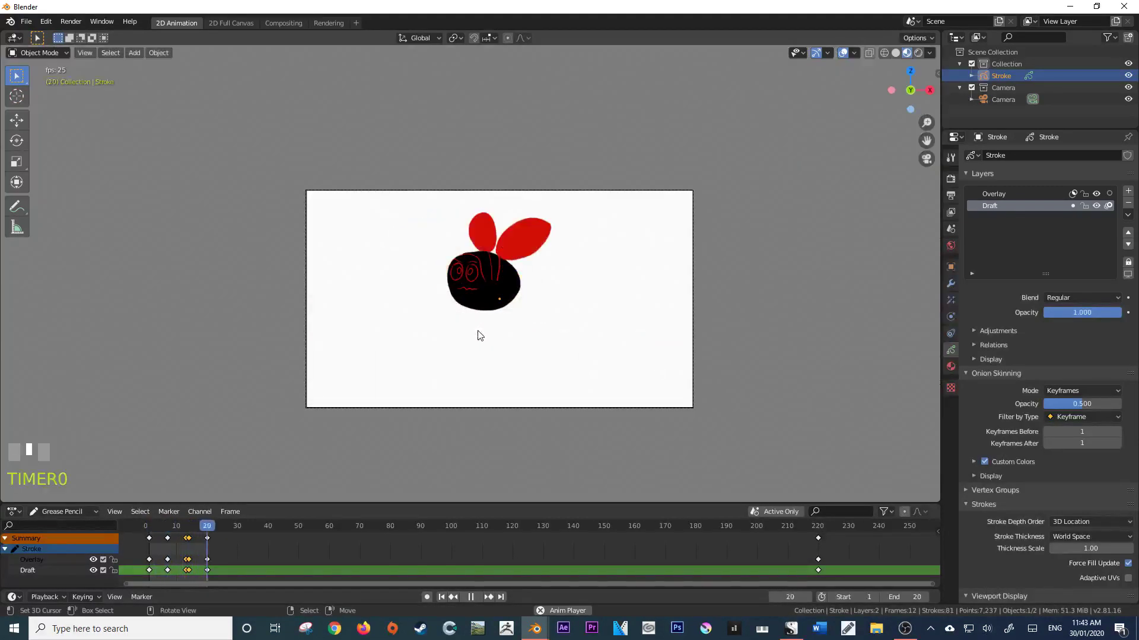
{"action": "scroll", "coordinate": [521, 275], "scroll_direction": "up", "scroll_amount": 3}
{"action": "mouse_move", "coordinate": [515, 268]}
{"action": "middle_mouse_down", "text": "shift"}
{"action": "mouse_move", "coordinate": [496, 214]}
{"action": "mouse_move", "coordinate": [504, 252]}
{"action": "middle_mouse_up", "text": "shift"}
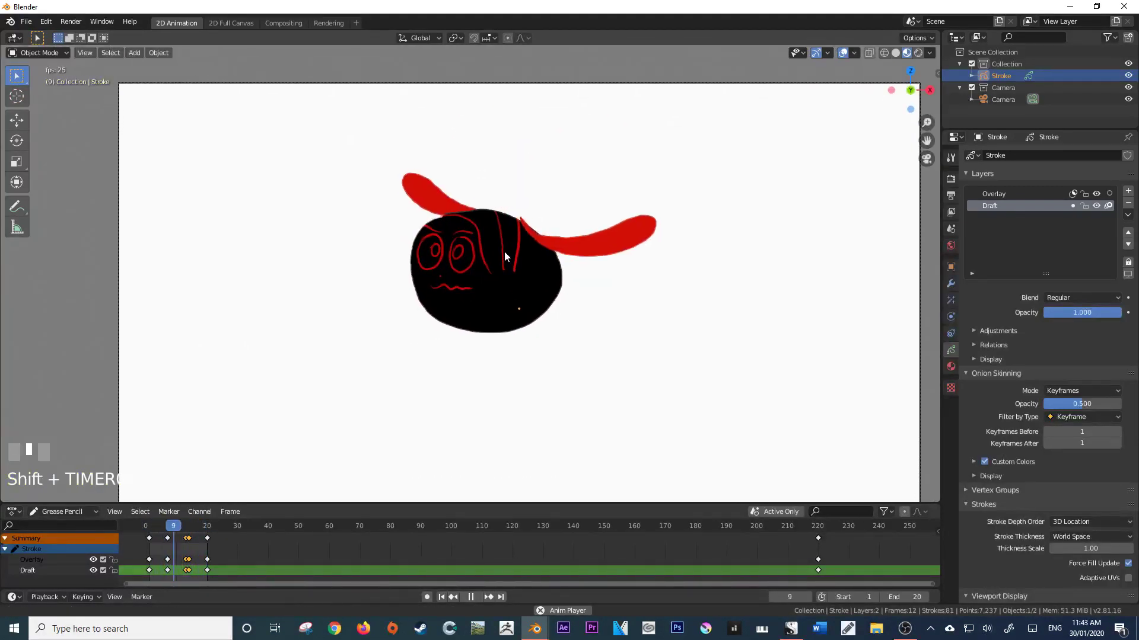
{"action": "scroll", "coordinate": [521, 255], "scroll_direction": "down", "scroll_amount": 3}
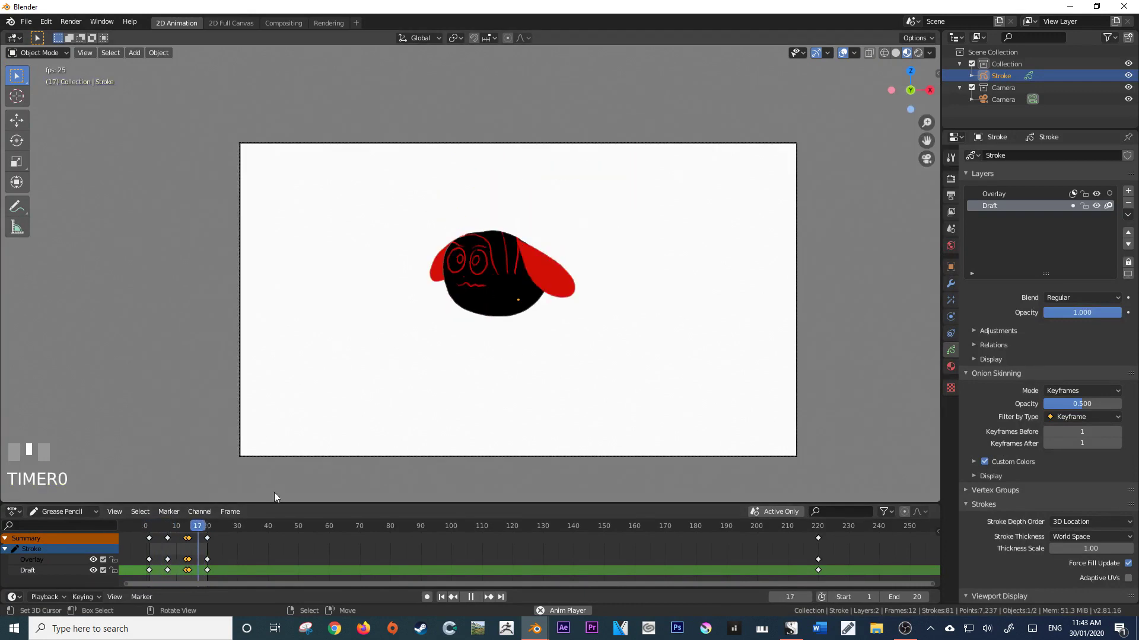
Consolidate the adjacent keyframes at frames 13 and 14 into a single keyframe at frame 13, and replay the animation
{"action": "key", "text": "alt+a"}
{"action": "key", "text": "ctrl+z"}
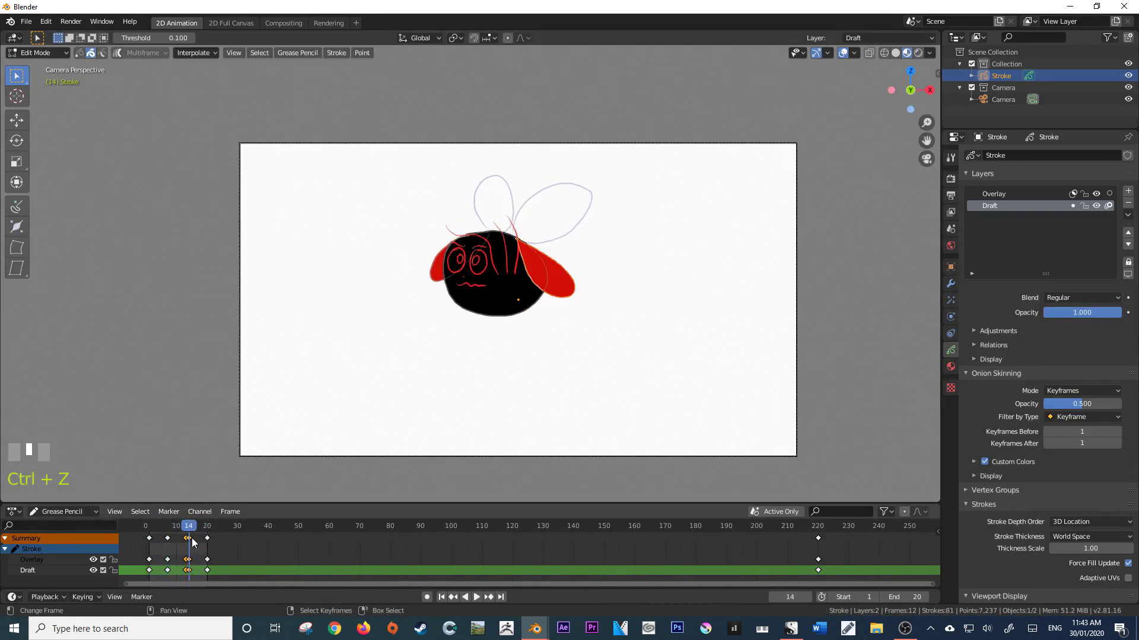
{"action": "key", "text": "g"}
{"action": "right_click", "coordinate": [190, 537]}
{"action": "key", "text": "g"}
{"action": "left_click", "coordinate": [198, 544]}
{"action": "key", "text": "a"}
{"action": "right_click", "coordinate": [187, 538]}
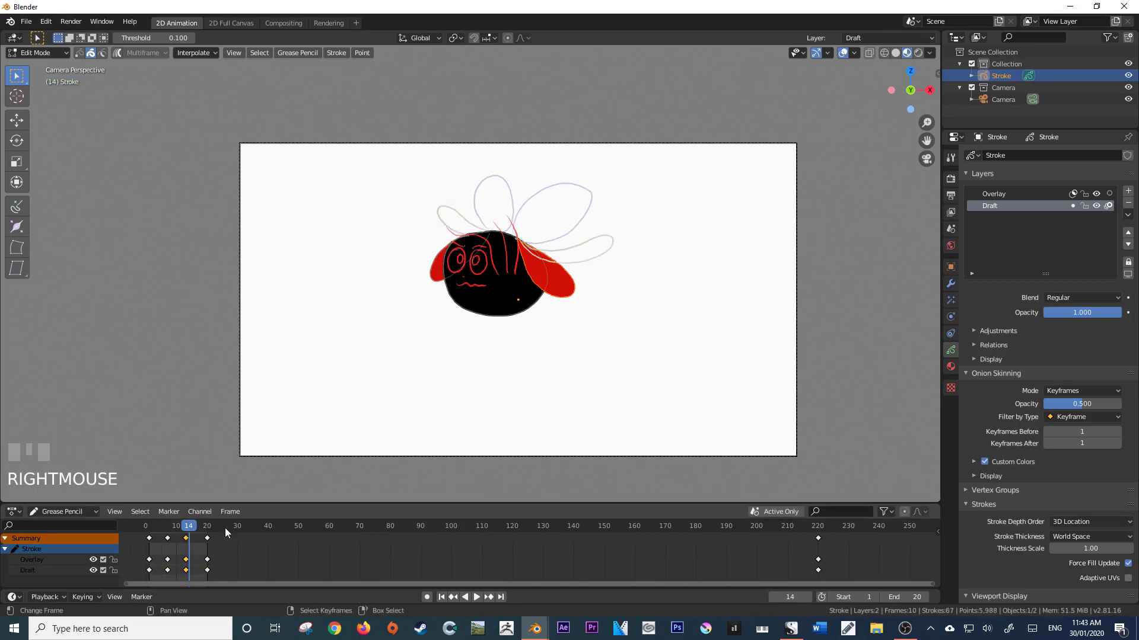
{"action": "key", "text": "alt+a"}
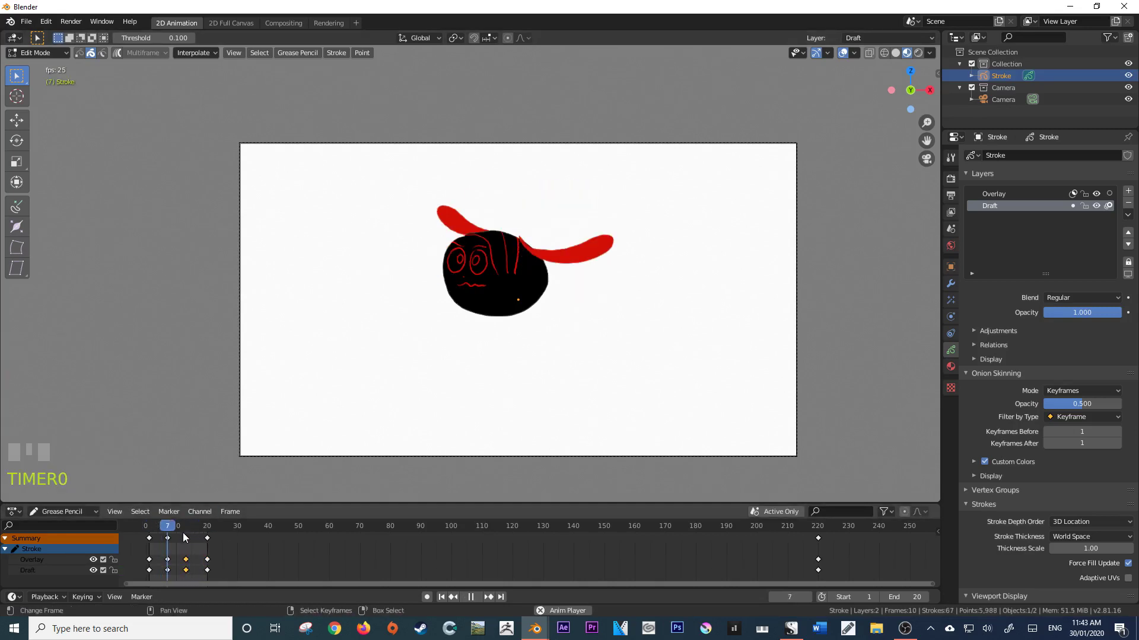
{"action": "scroll", "coordinate": [465, 289], "scroll_direction": "up", "scroll_amount": 5}
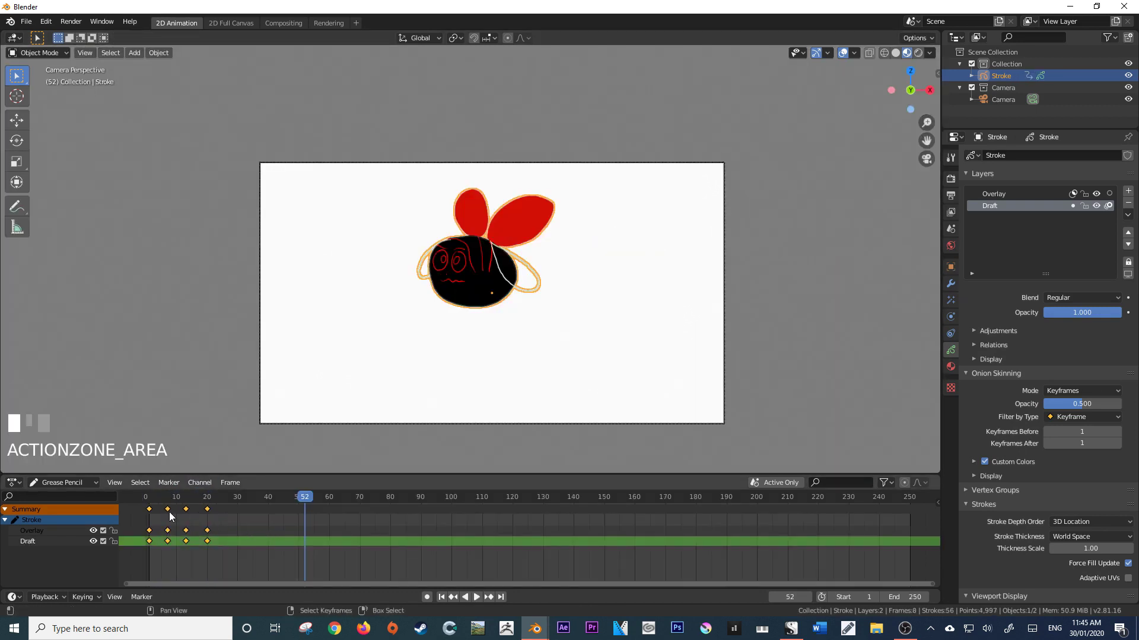
Duplicate the wing-flap keyframes to start at frame 20, and duplicate the resulting set again to extend the flapping to frame 77
{"action": "key", "text": "shift+d"}
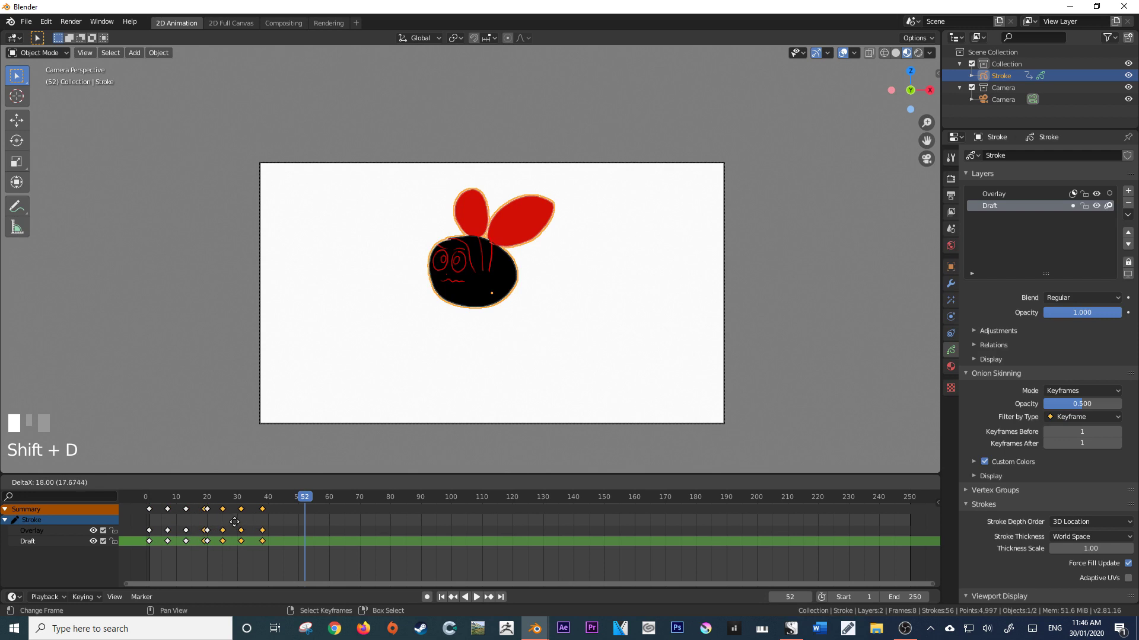
{"action": "left_click", "coordinate": [237, 522]}
{"action": "right_click_drag", "start_coordinate": [142, 504], "coordinate": [286, 542]}
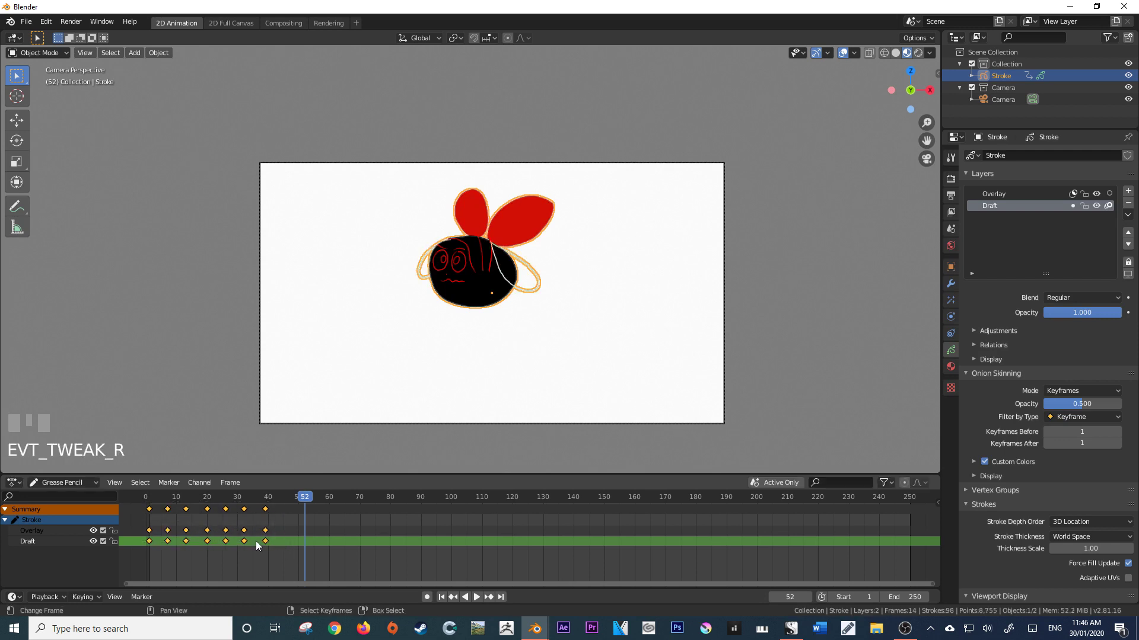
{"action": "key", "text": "shift+d"}
{"action": "left_click", "coordinate": [375, 542]}
Duplicate all the keyframes once more so the flapping extends to frame 153, and play the animation
{"action": "key", "text": "a"}
{"action": "right_click_drag", "start_coordinate": [134, 505], "coordinate": [424, 578]}
{"action": "key", "text": "shift+d"}
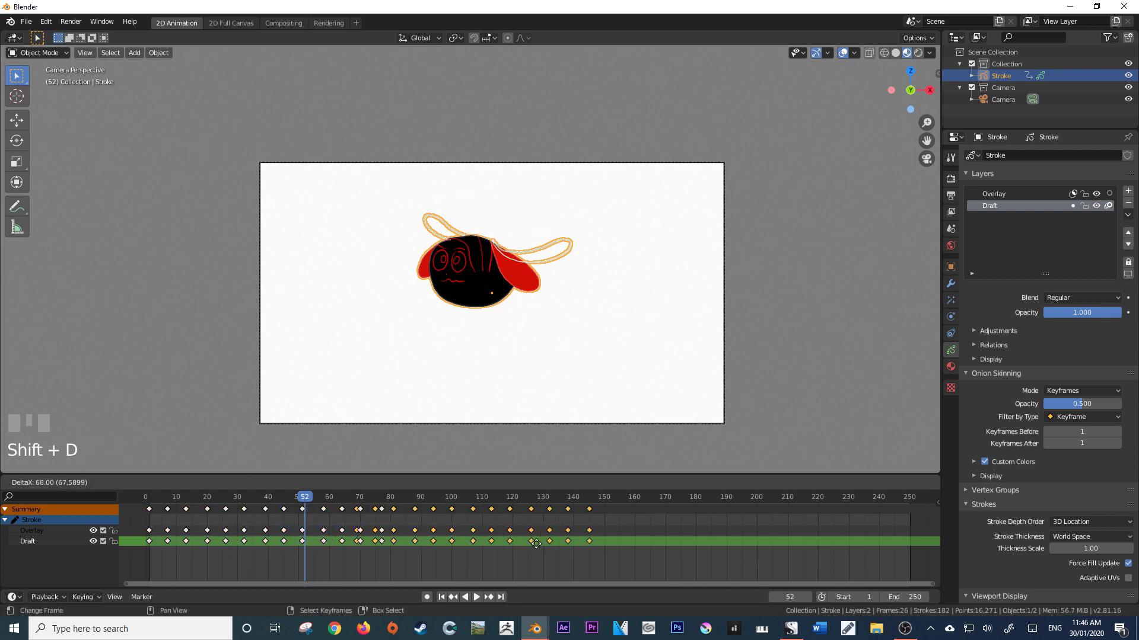
{"action": "left_click", "coordinate": [547, 544]}
{"action": "key", "text": "space"}
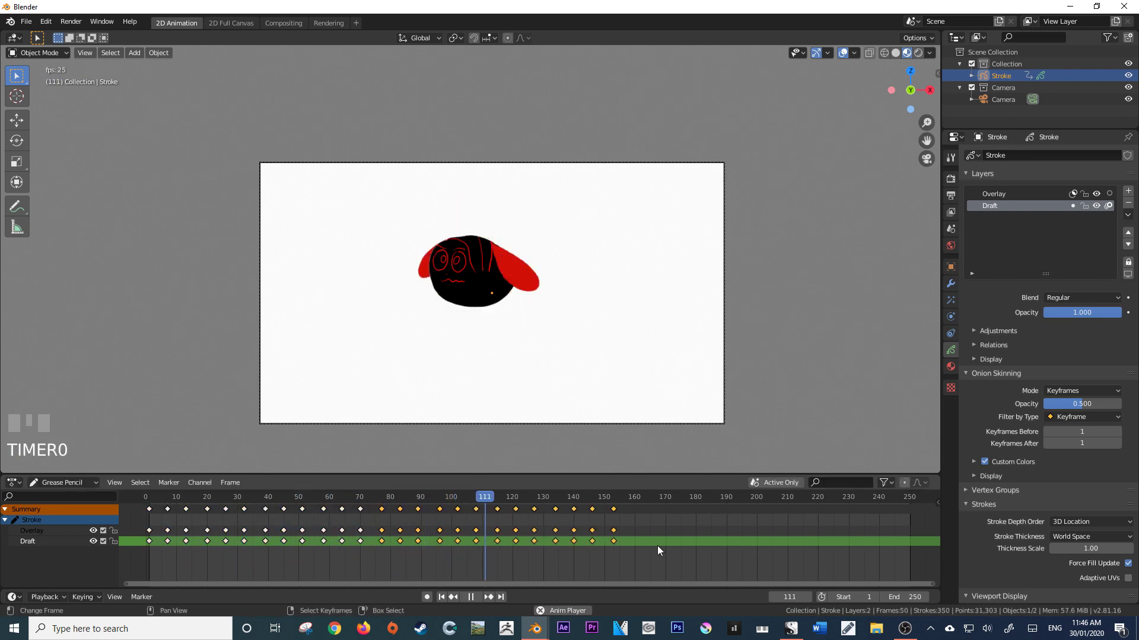
{"action": "key", "text": "alt+a"}
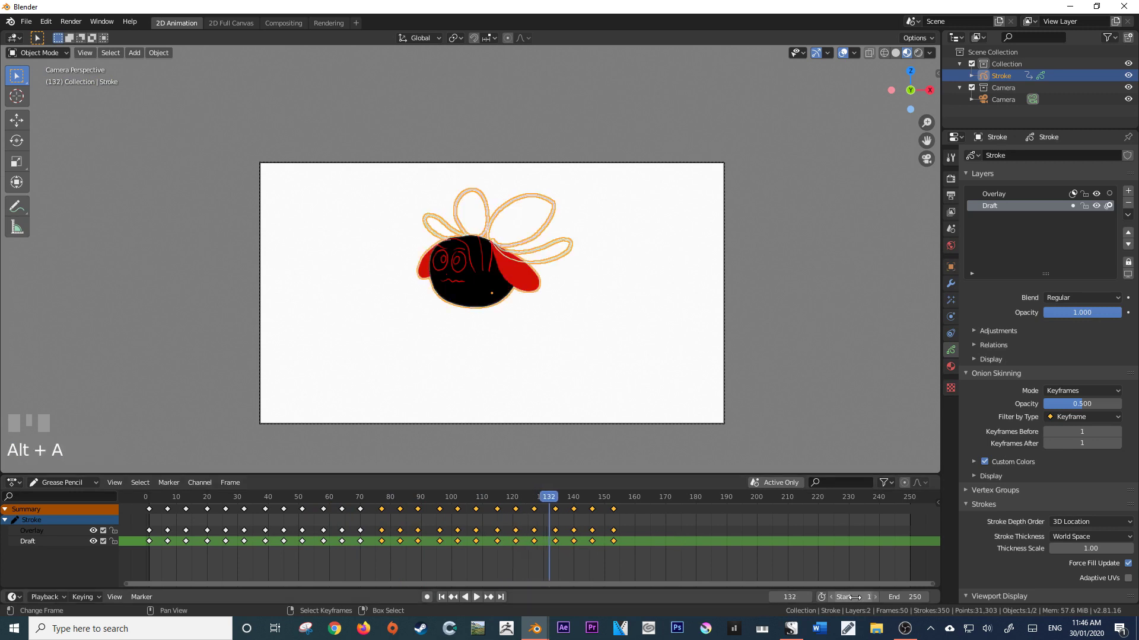
Set the animation's end frame to 152 and play the loop
{"action": "left_click", "coordinate": [618, 520]}
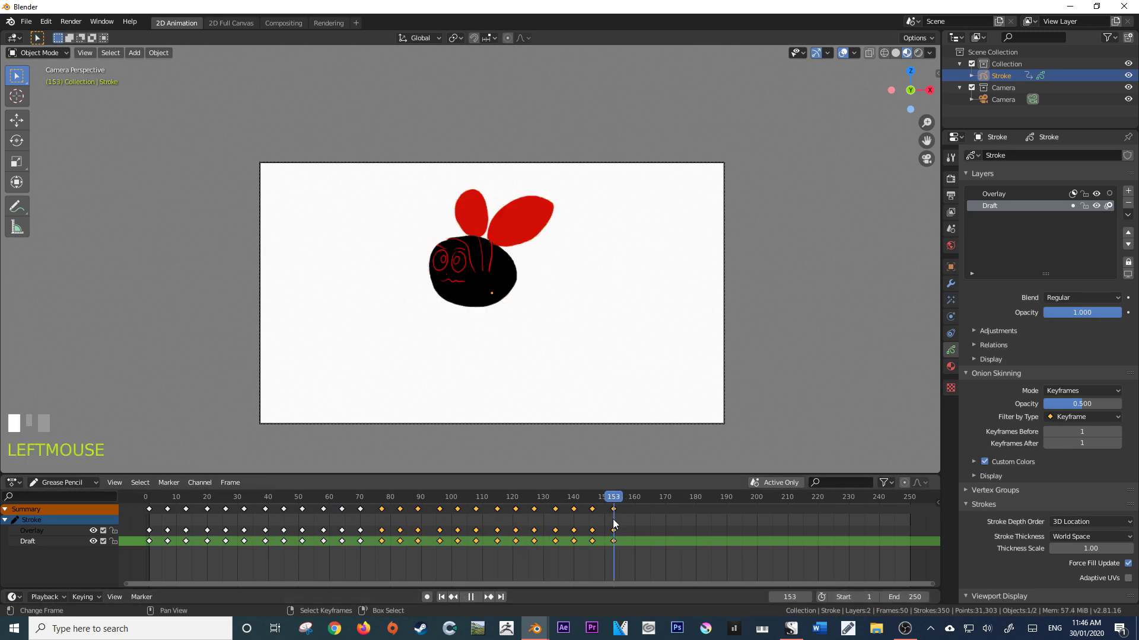
{"action": "left_click", "coordinate": [916, 600]}
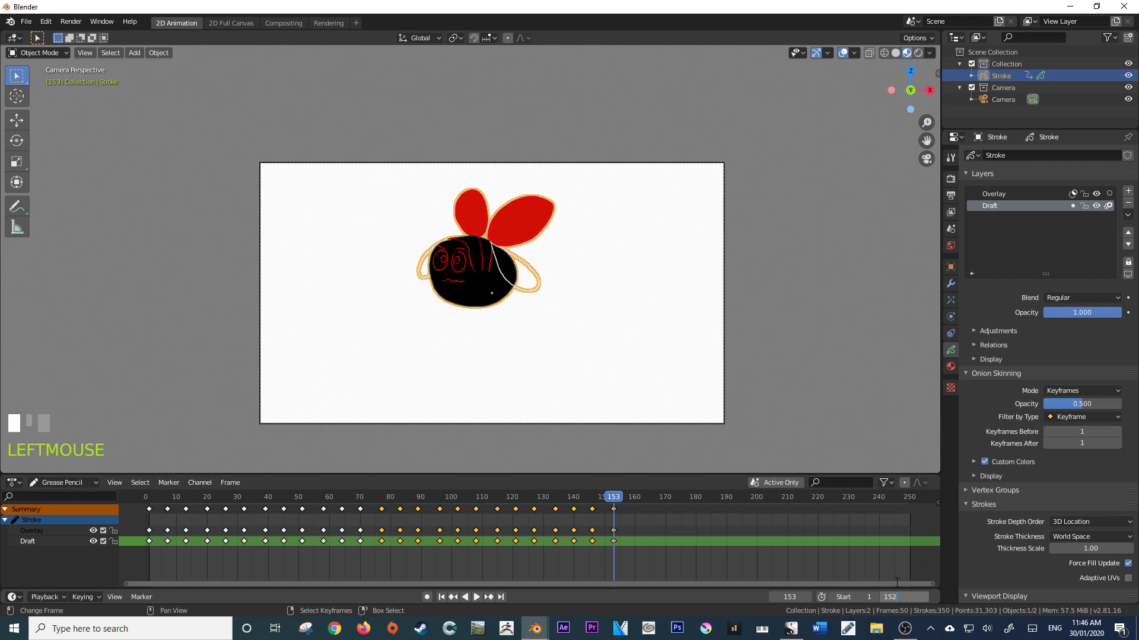
{"action": "type", "text": "152"}
{"action": "key", "text": "Return"}
{"action": "key", "text": "alt+a"}
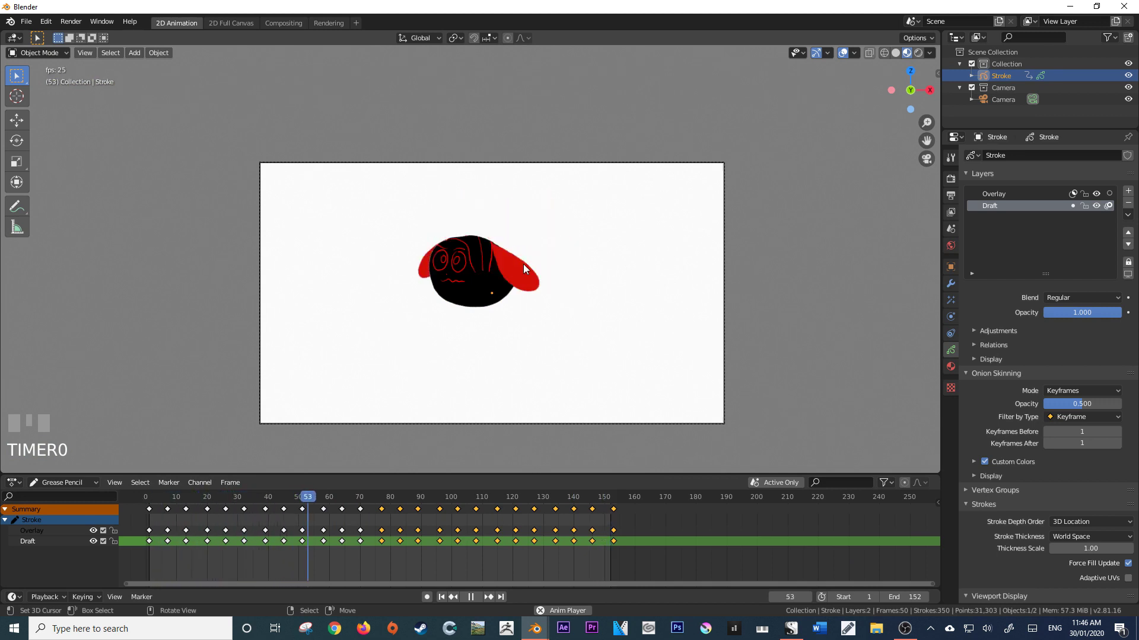
{"action": "key", "text": "a"}
Add a circle Empty to the scene
{"action": "key", "text": "shift+a"}
{"action": "mouse_move", "coordinate": [515, 265]}
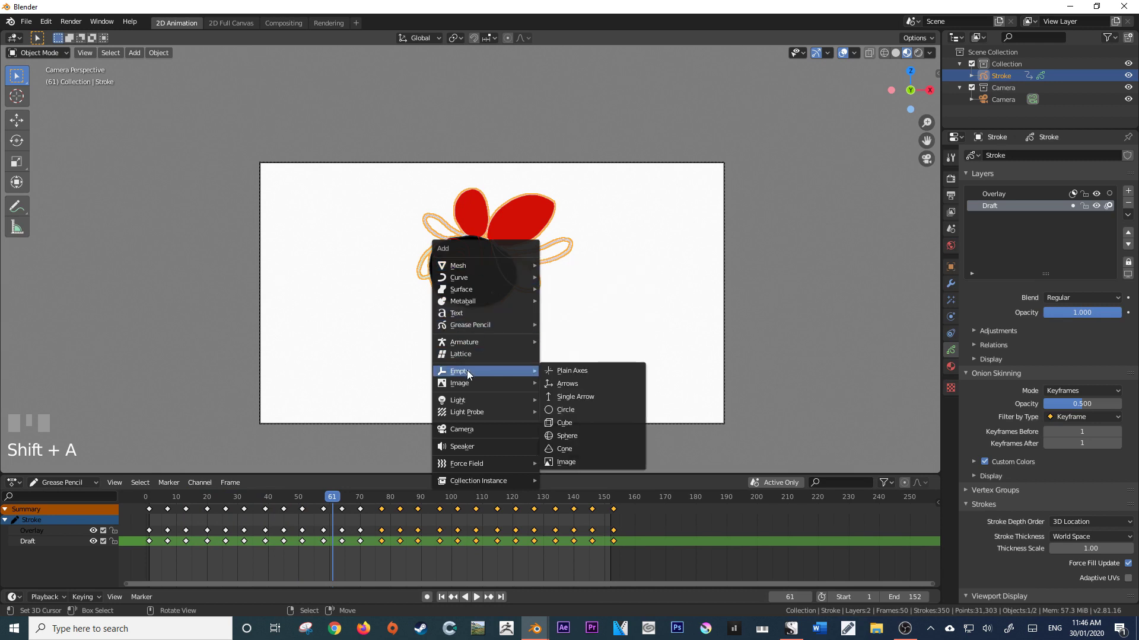
{"action": "key", "text": "shift+a"}
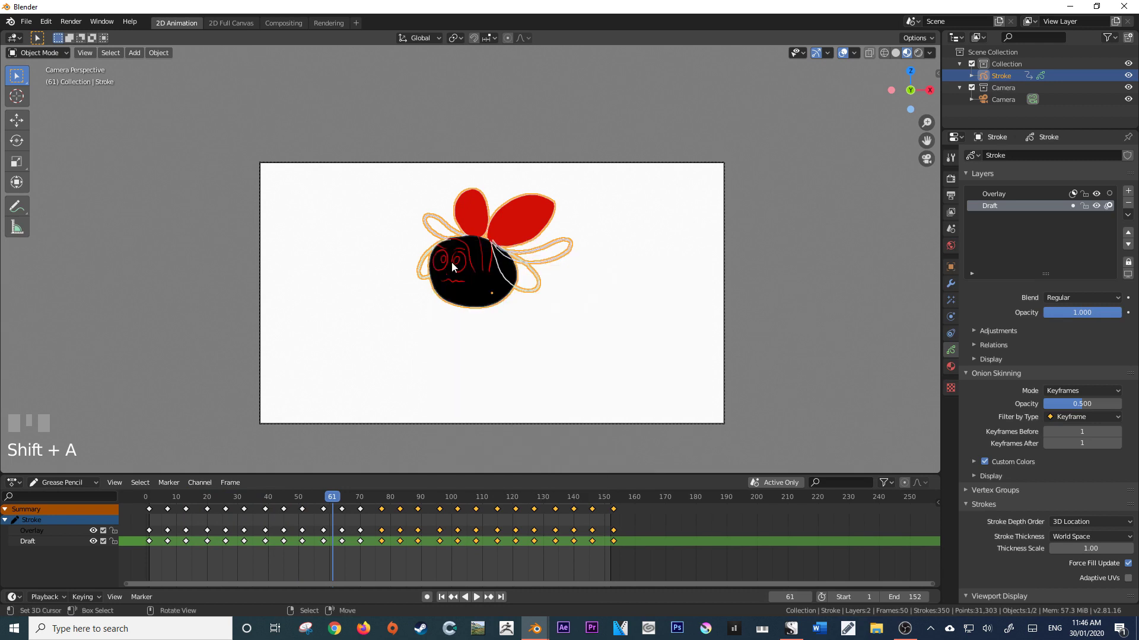
{"action": "key", "text": "shift+a"}
{"action": "left_click", "coordinate": [136, 55]}
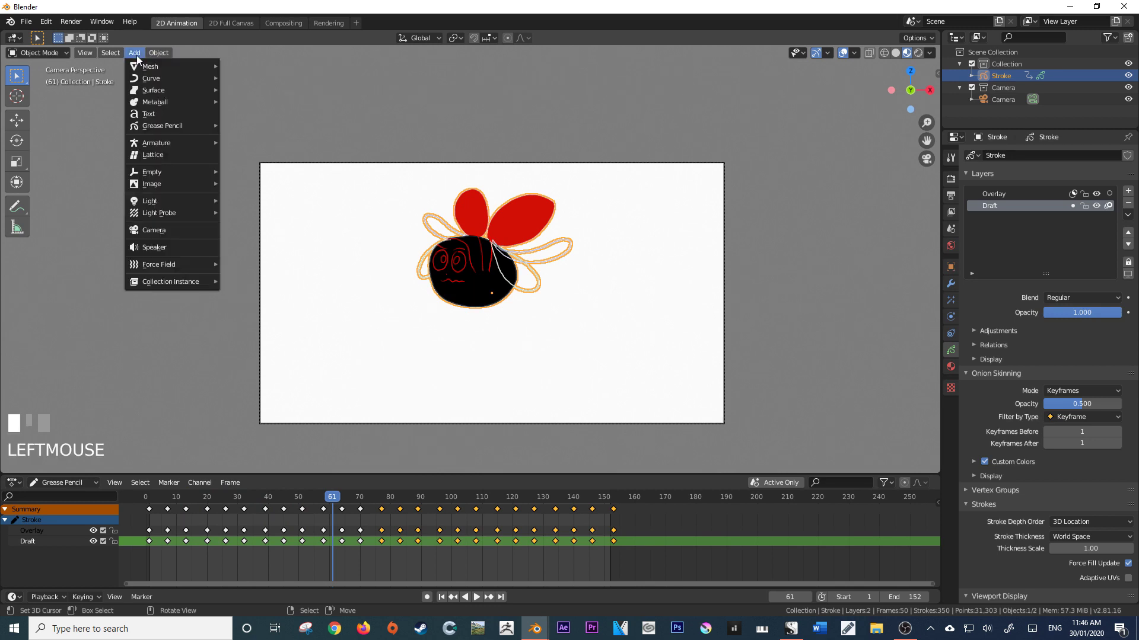
{"action": "mouse_move", "coordinate": [175, 172]}
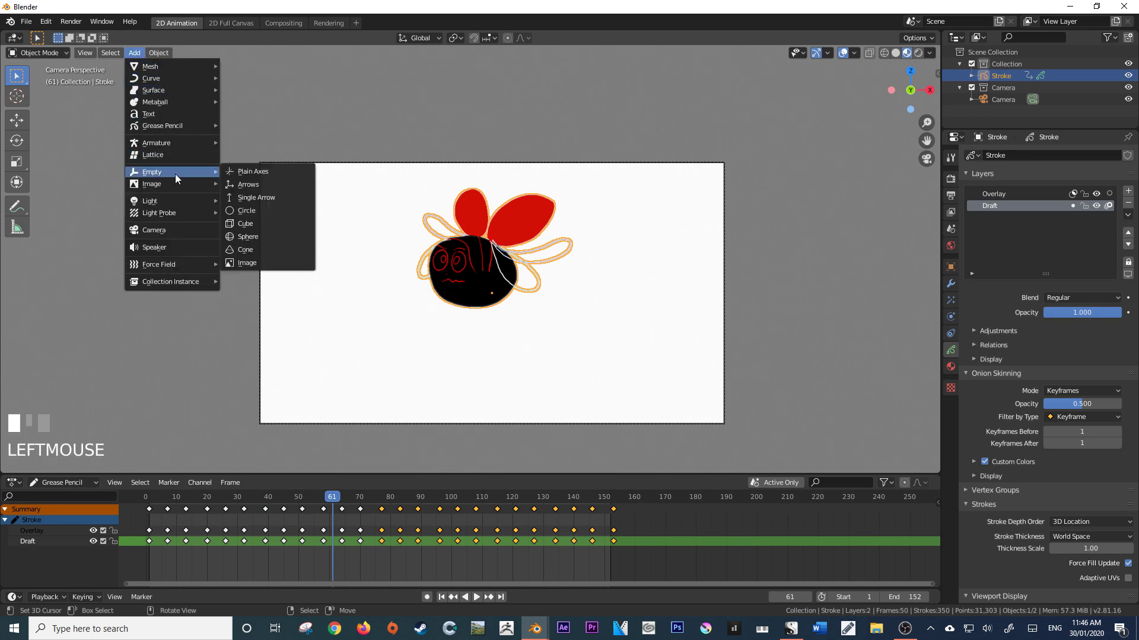
{"action": "left_click", "coordinate": [270, 213]}
Move the circle empty so that it surrounds the bee's body in the camera view
{"action": "key", "text": "g"}
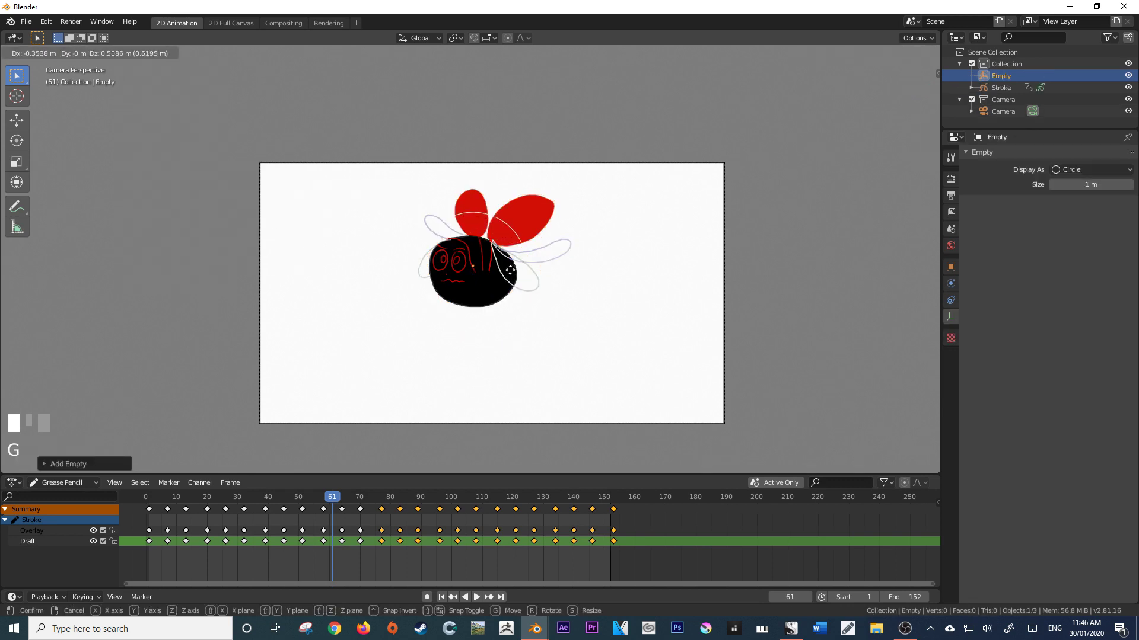
{"action": "left_click", "coordinate": [518, 274]}
{"action": "scroll", "coordinate": [531, 281], "scroll_direction": "up", "scroll_amount": 1}
{"action": "scroll", "coordinate": [529, 277], "scroll_direction": "up", "scroll_amount": 2}
{"action": "key", "text": "g"}
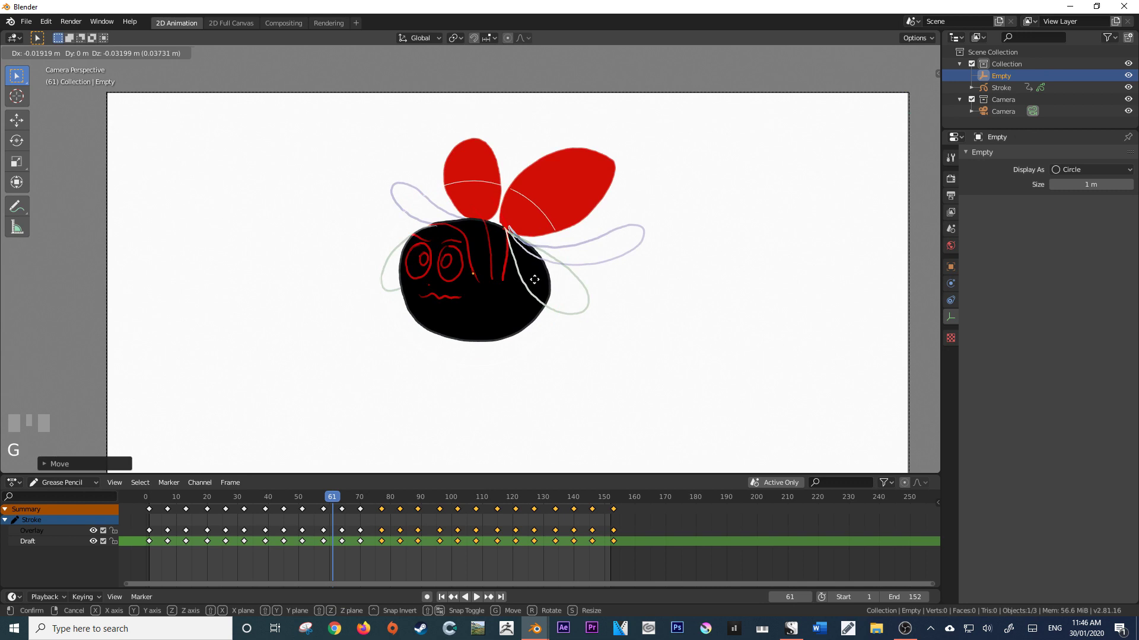
{"action": "left_click", "coordinate": [529, 280]}
Parent the bee's Grease Pencil stroke to the circle empty using the Object parenting option
{"action": "right_click", "coordinate": [485, 258]}
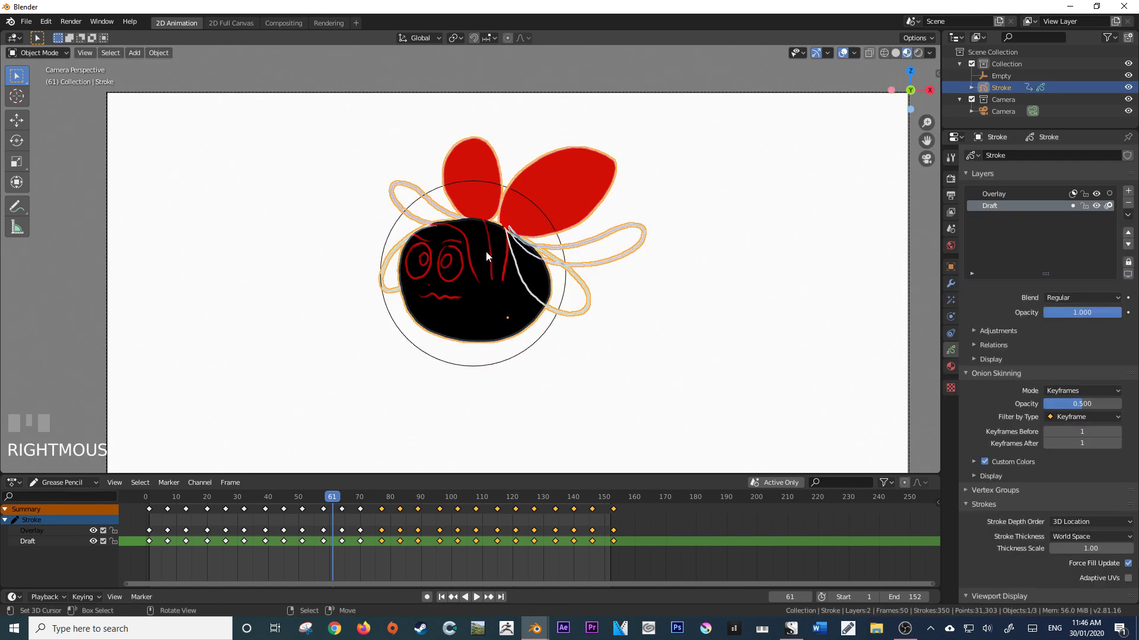
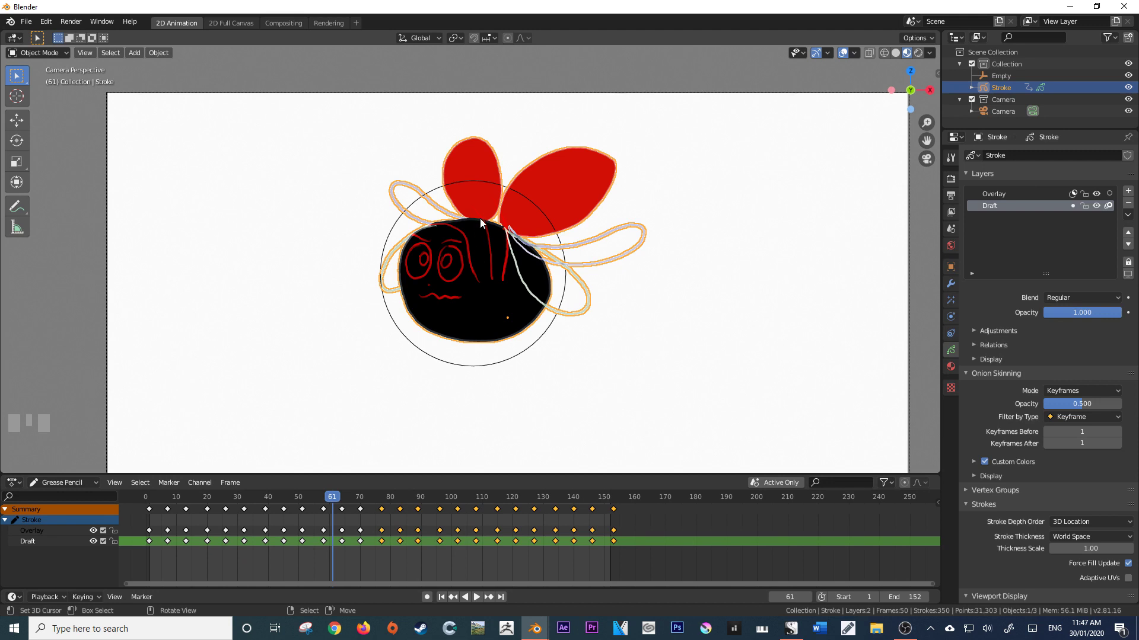
{"action": "right_click", "coordinate": [435, 194], "text": "shift"}
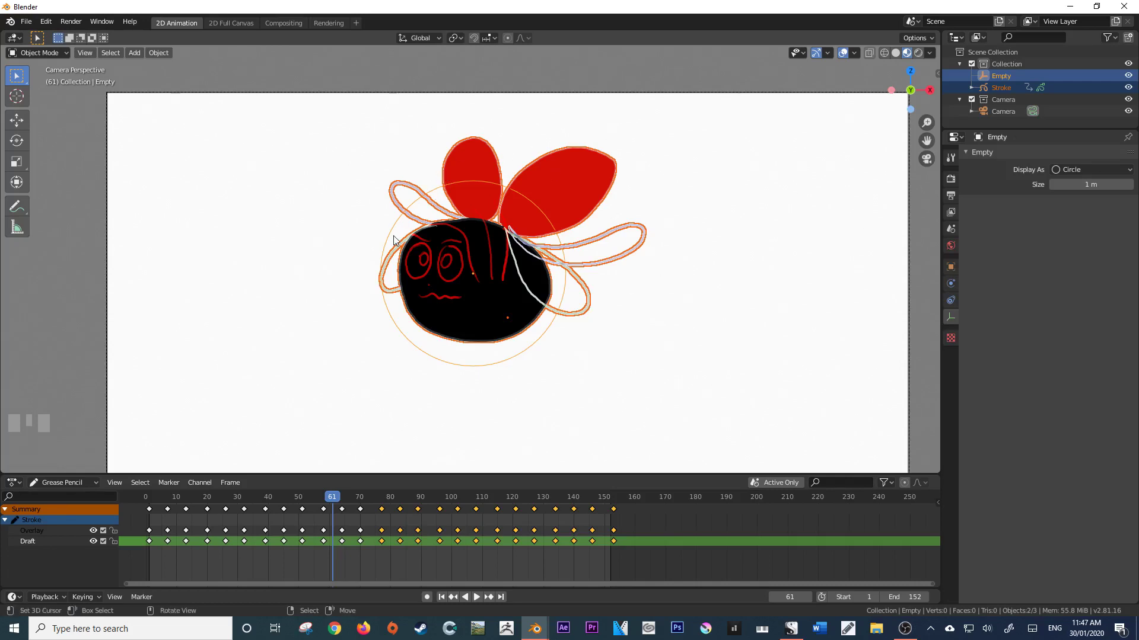
{"action": "key", "text": "ctrl+p"}
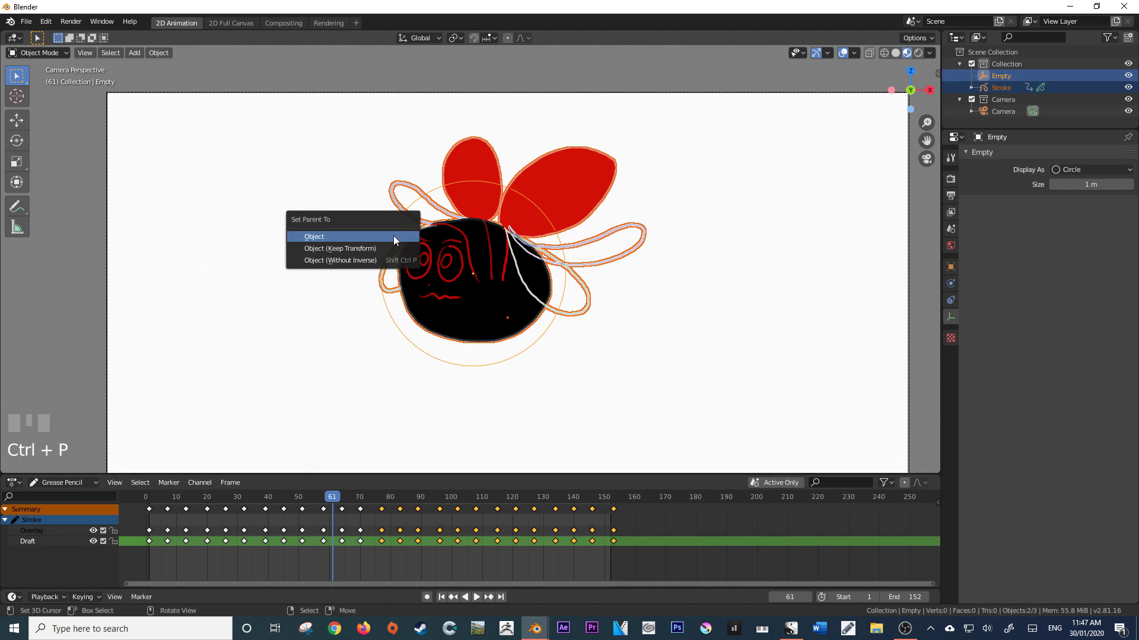
{"action": "left_click", "coordinate": [321, 235]}
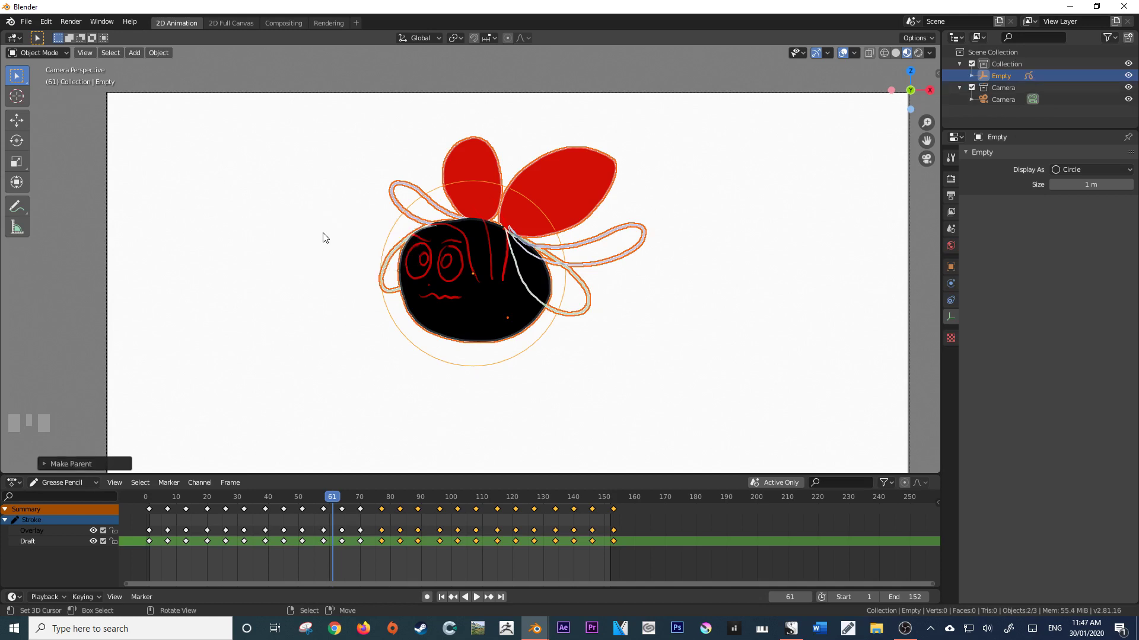
Try moving the circle empty with the animation stopped and during playback to test the parenting, cancelling each move
{"action": "right_click", "coordinate": [434, 193]}
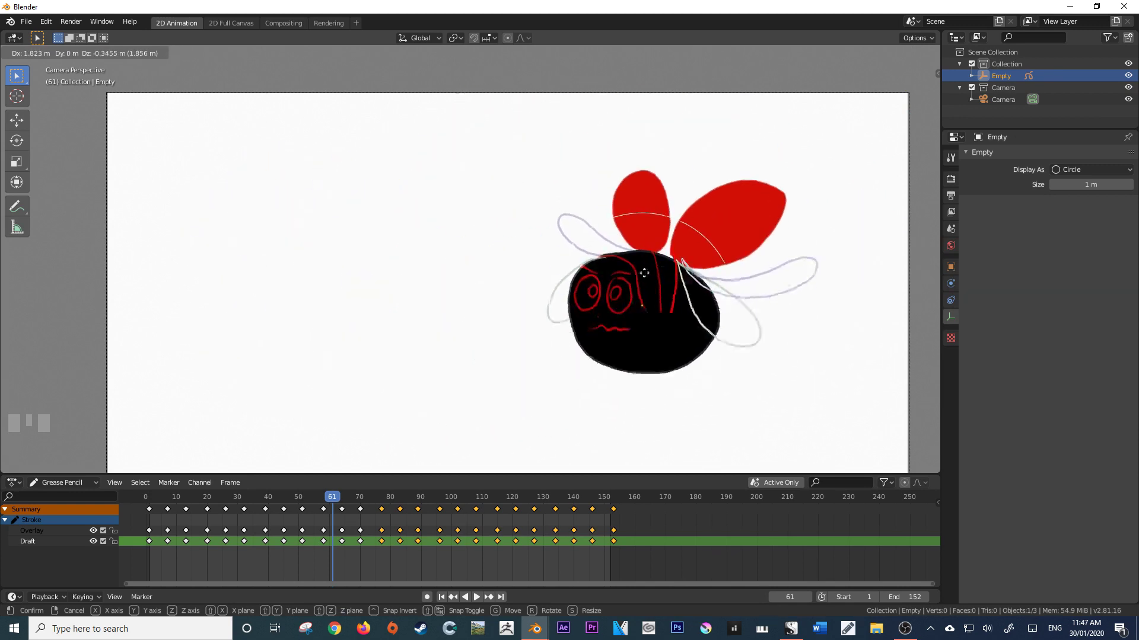
{"action": "right_click", "coordinate": [496, 272]}
{"action": "key", "text": "alt+a"}
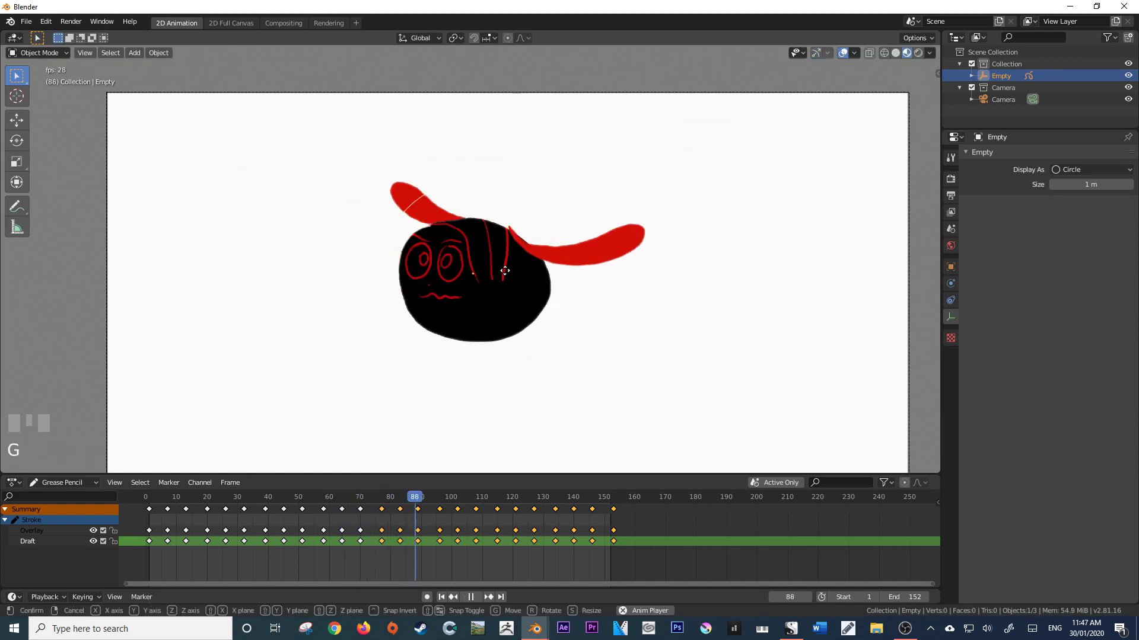
{"action": "key", "text": "g"}
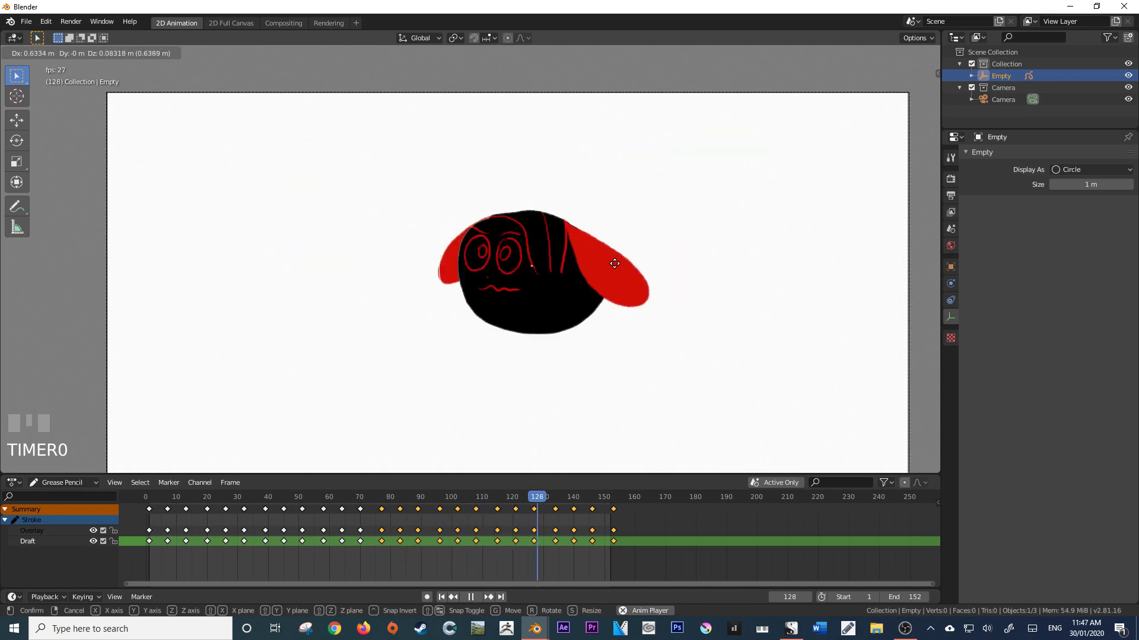
{"action": "key", "text": "Escape"}
{"action": "key", "text": "Escape"}
{"action": "key", "text": "space"}
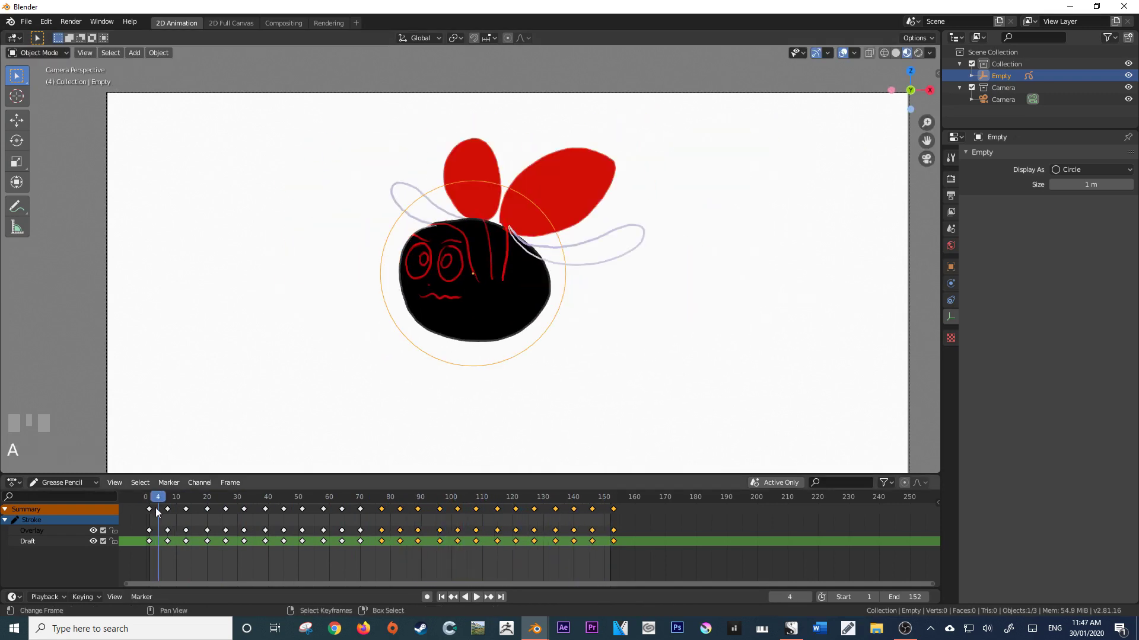
Set the current frame to 1 and switch the keyframe editor from Grease Pencil to Dope Sheet mode
{"action": "left_click", "coordinate": [147, 503]}
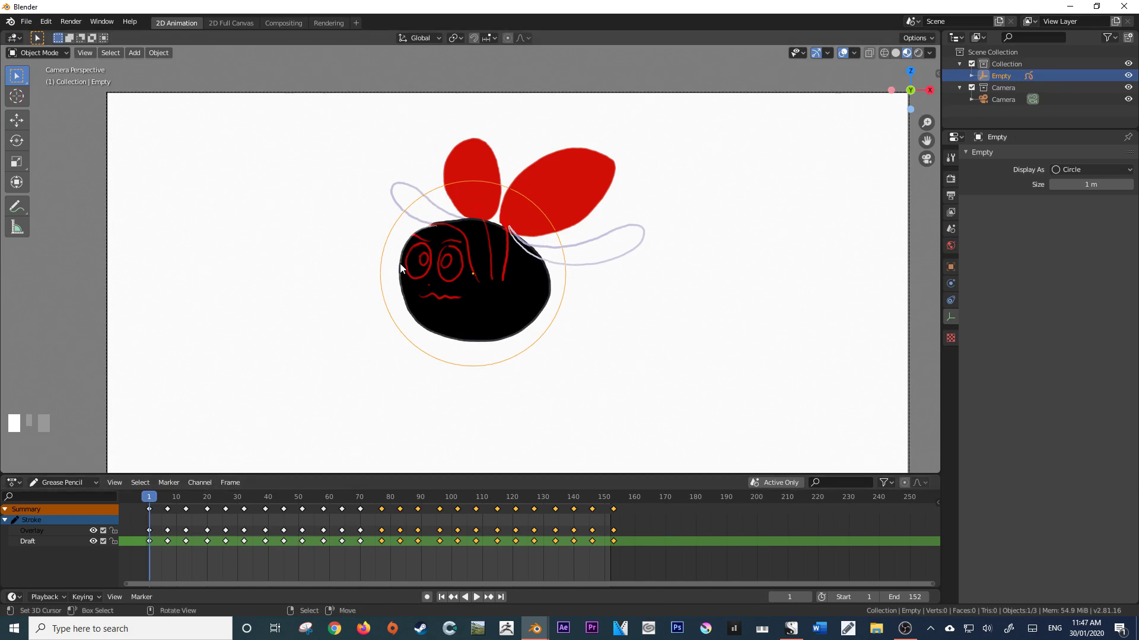
{"action": "left_click", "coordinate": [69, 483]}
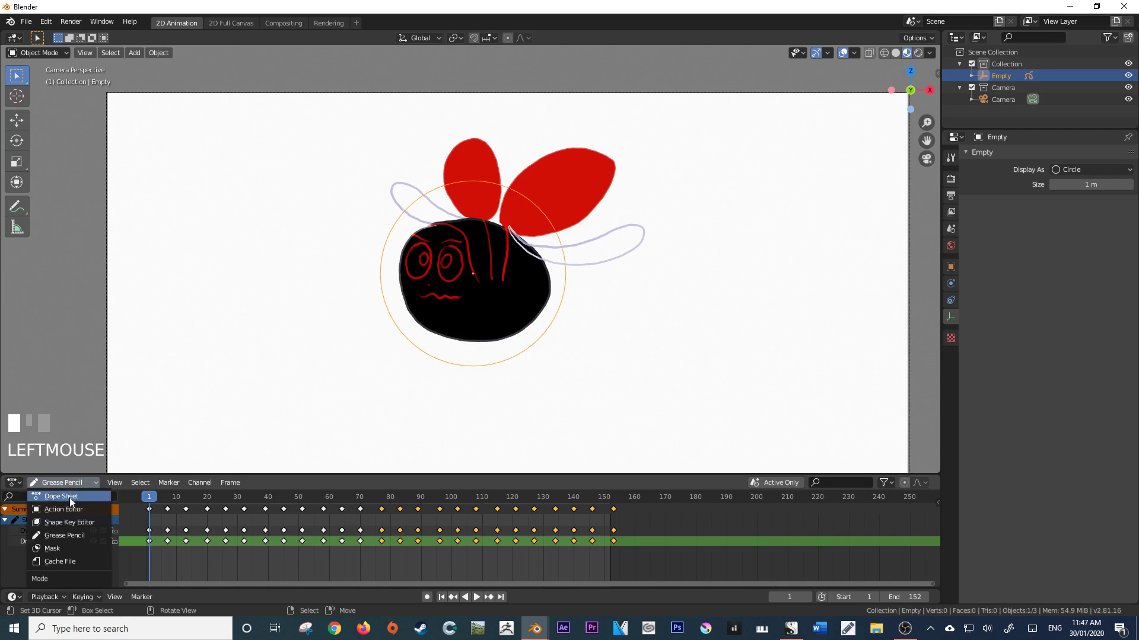
{"action": "left_click", "coordinate": [69, 499]}
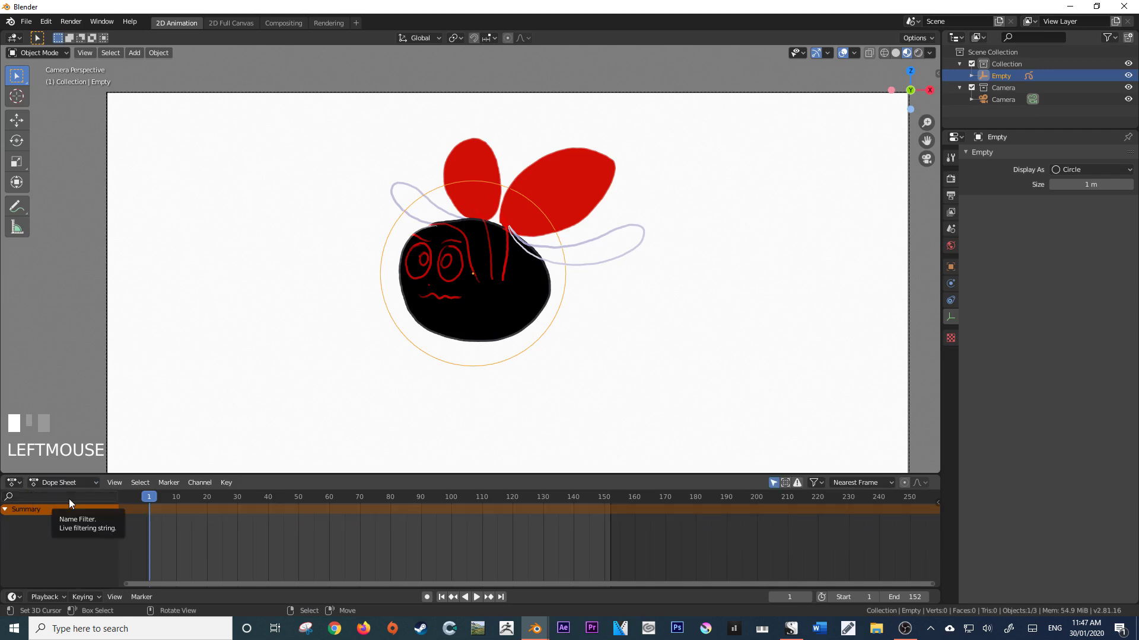
{"action": "left_click_drag", "start_coordinate": [154, 500], "coordinate": [148, 500]}
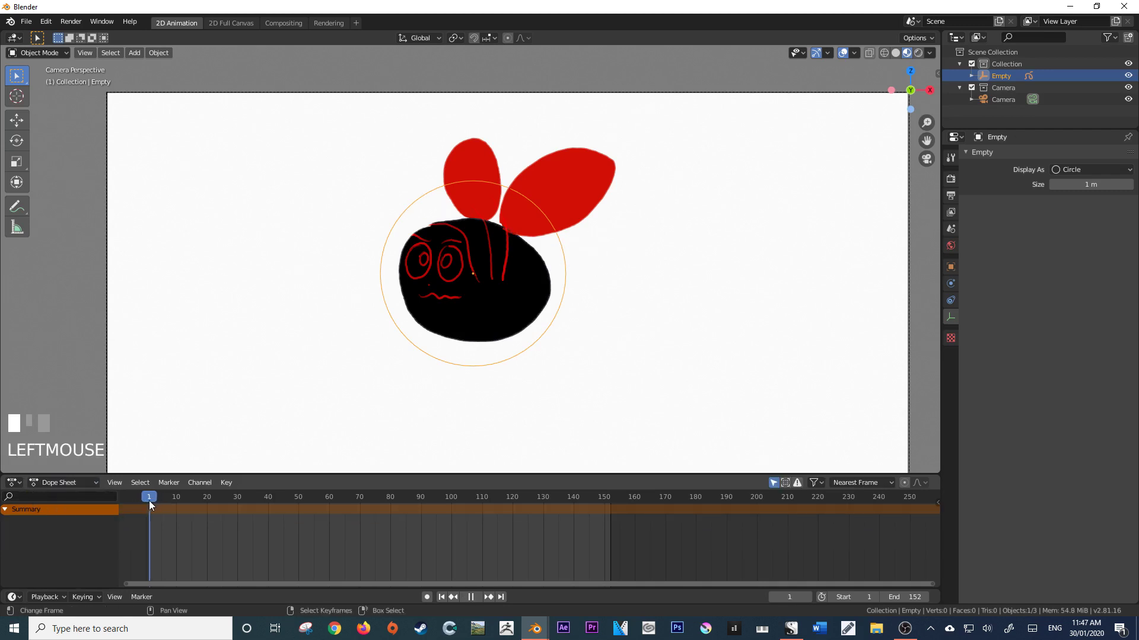
Move the circle empty to the upper-right area of the camera frame and insert a Location keyframe at frame 1
{"action": "mouse_move", "coordinate": [516, 336]}
{"action": "left_mouse_down"}
{"action": "mouse_move", "coordinate": [746, 270]}
{"action": "mouse_move", "coordinate": [807, 305]}
{"action": "left_mouse_up"}
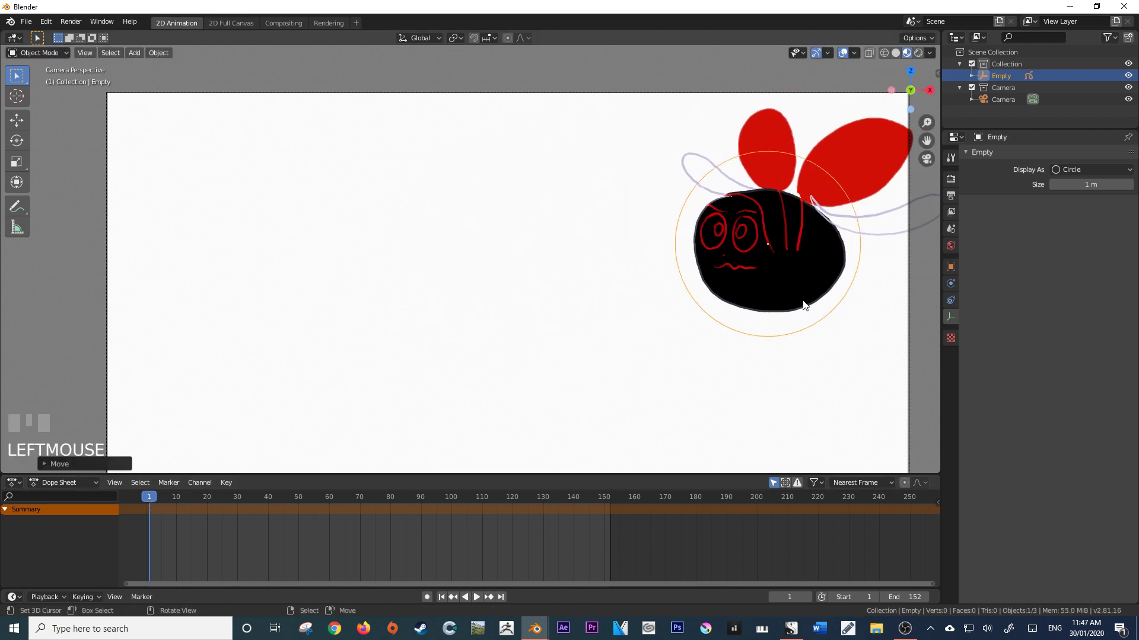
{"action": "key", "text": "i"}
{"action": "left_click", "coordinate": [802, 300]}
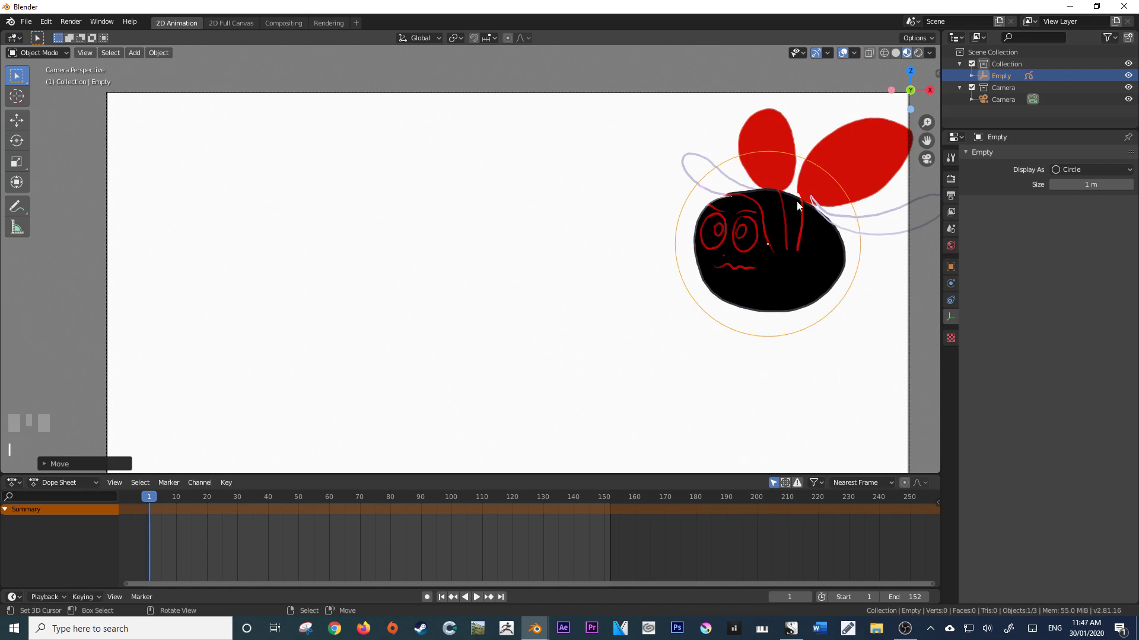
{"action": "key", "text": "i"}
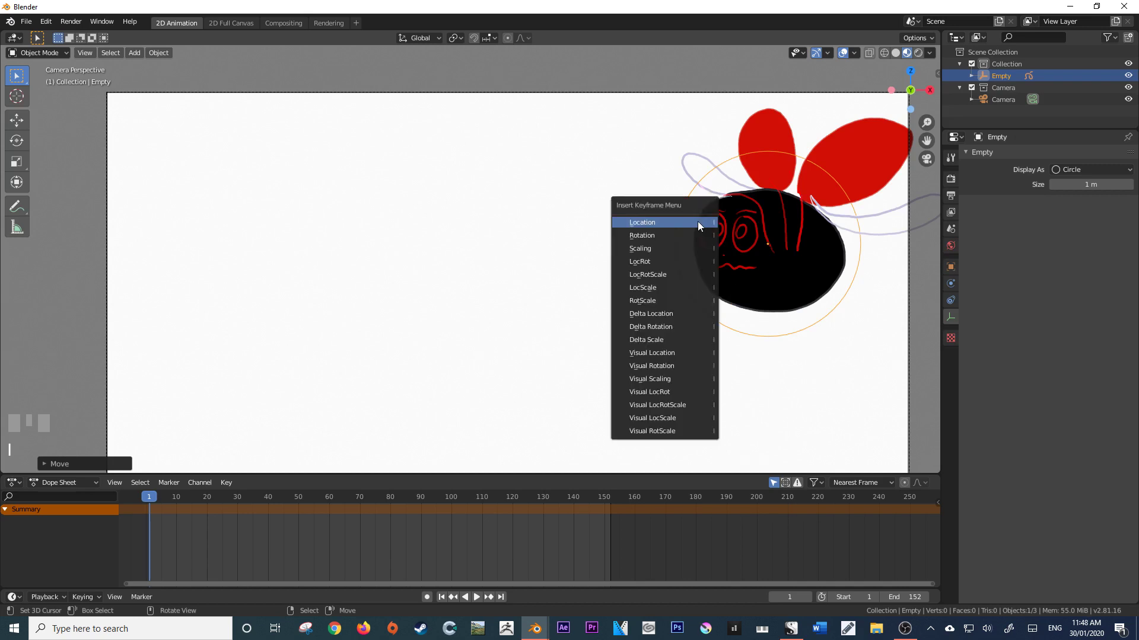
{"action": "left_click", "coordinate": [657, 225]}
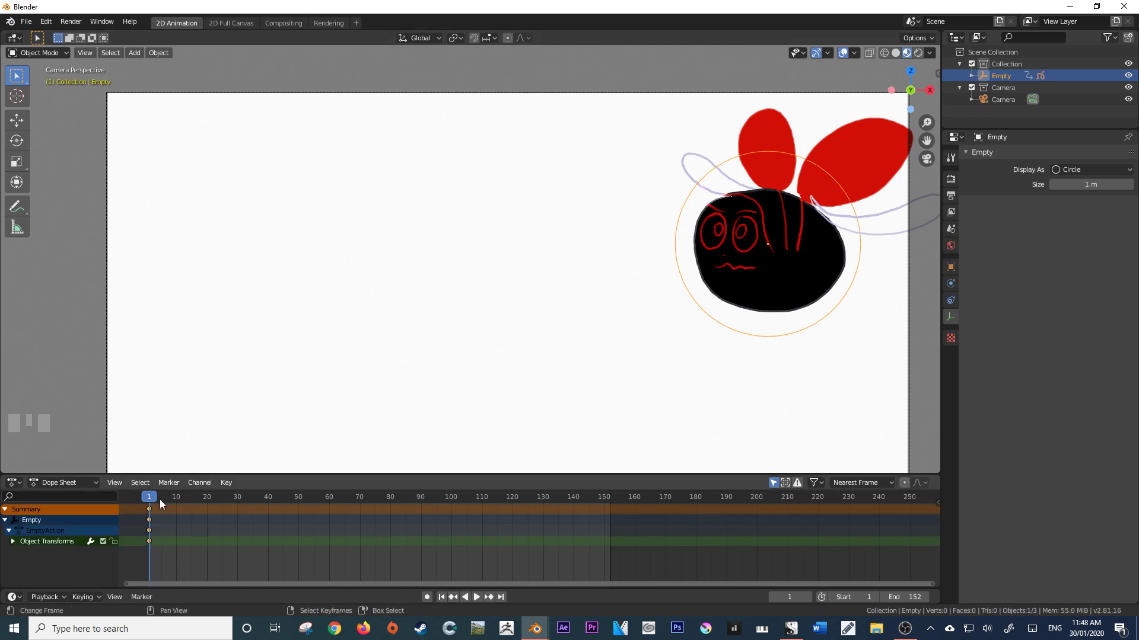
At frame 80, move the empty about -2.37 m in X and -1.45 m in Z, and insert a Location keyframe
{"action": "left_click_drag", "start_coordinate": [149, 501], "coordinate": [271, 500]}
{"action": "left_click_drag", "start_coordinate": [593, 496], "coordinate": [393, 494]}
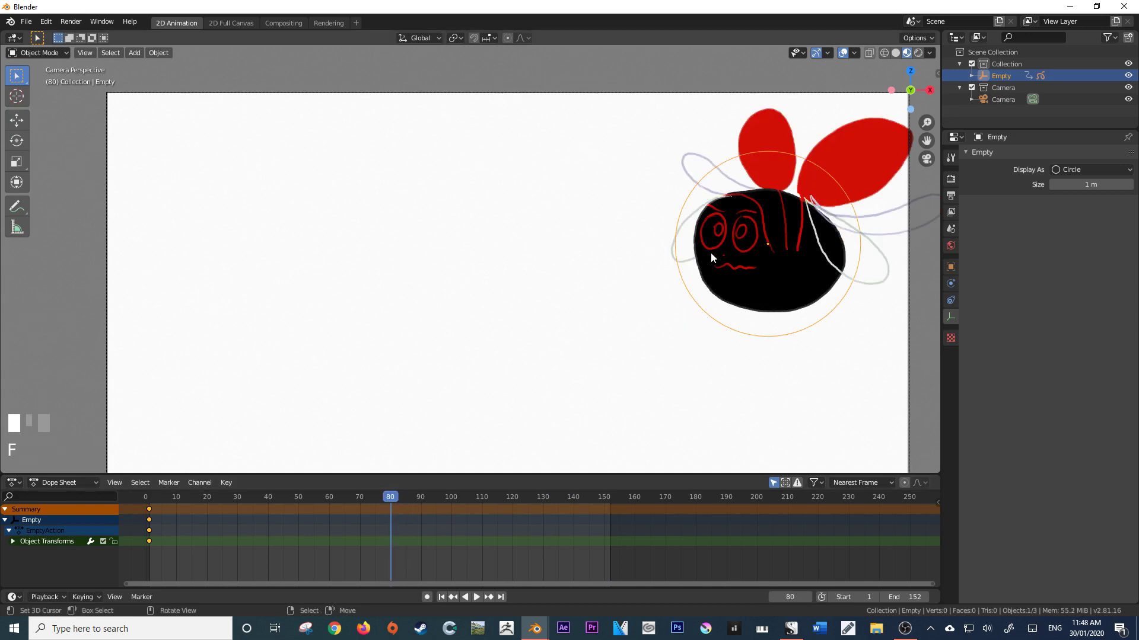
{"action": "key", "text": "g"}
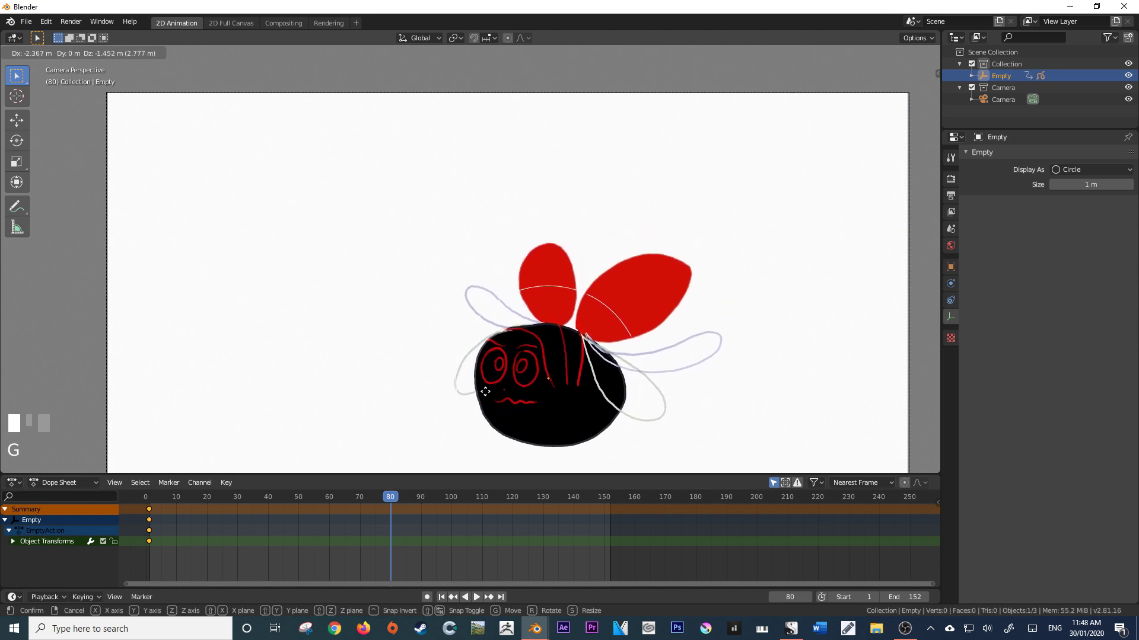
{"action": "left_click", "coordinate": [485, 392]}
{"action": "key", "text": "i"}
{"action": "left_click", "coordinate": [485, 392]}
Duplicate the empty's frame 1 keyframe to frame 152 so the bee returns to its starting position
{"action": "left_click", "coordinate": [391, 494]}
{"action": "left_click_drag", "start_coordinate": [392, 494], "coordinate": [613, 504]}
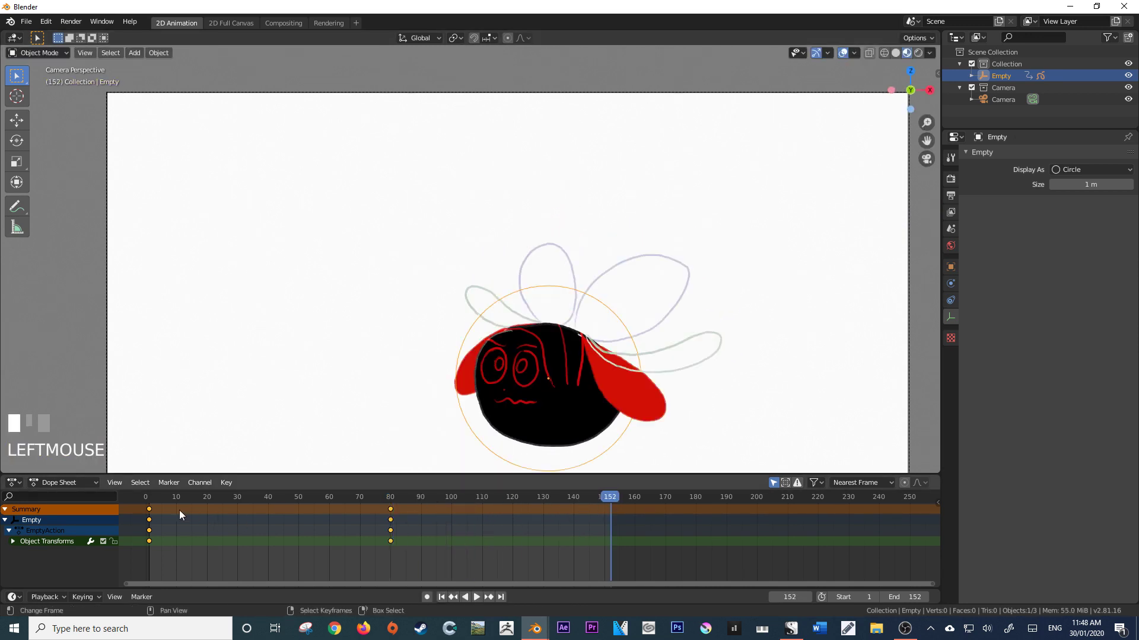
{"action": "right_click", "coordinate": [149, 513]}
{"action": "key", "text": "shift+d"}
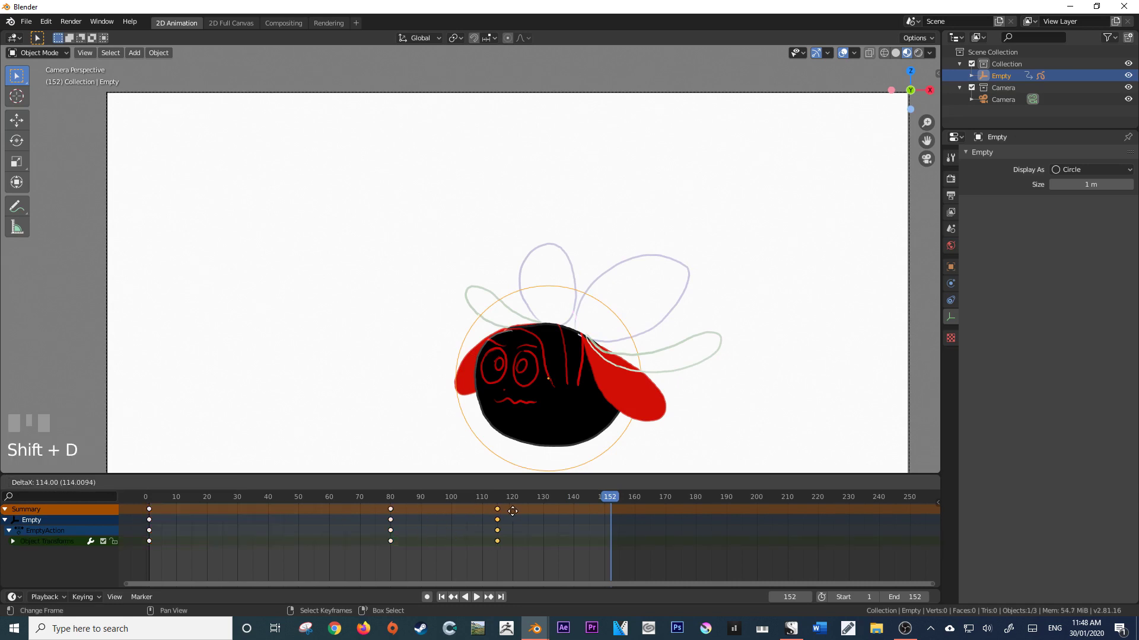
{"action": "left_click", "coordinate": [617, 511]}
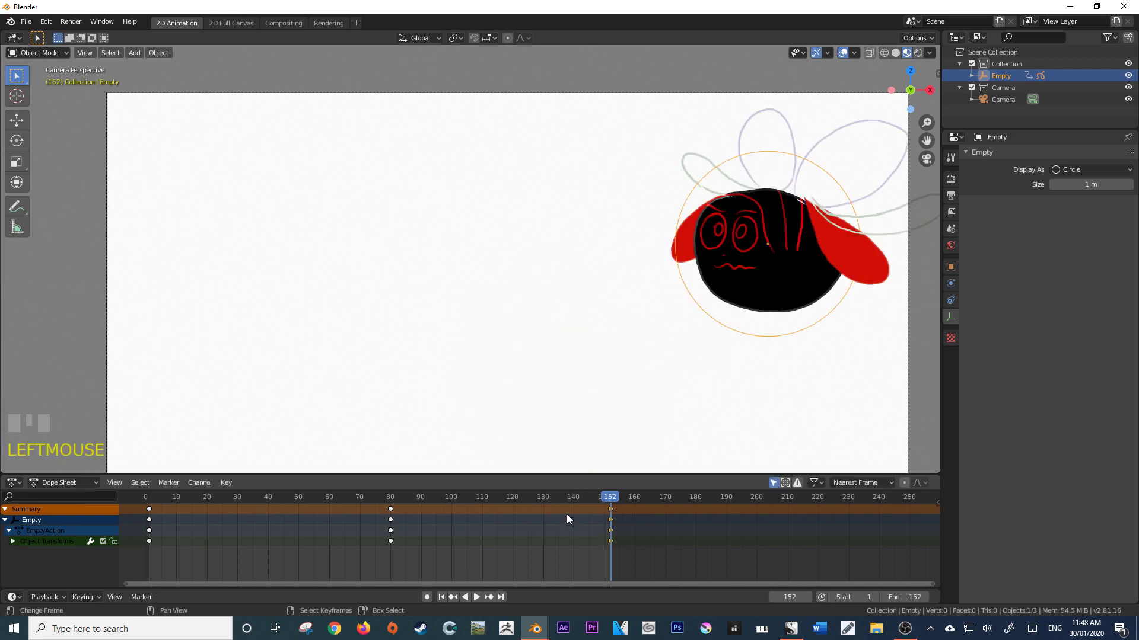
Play the looping flight animation with the whole camera frame in view and the empty deselected
{"action": "key", "text": "space"}
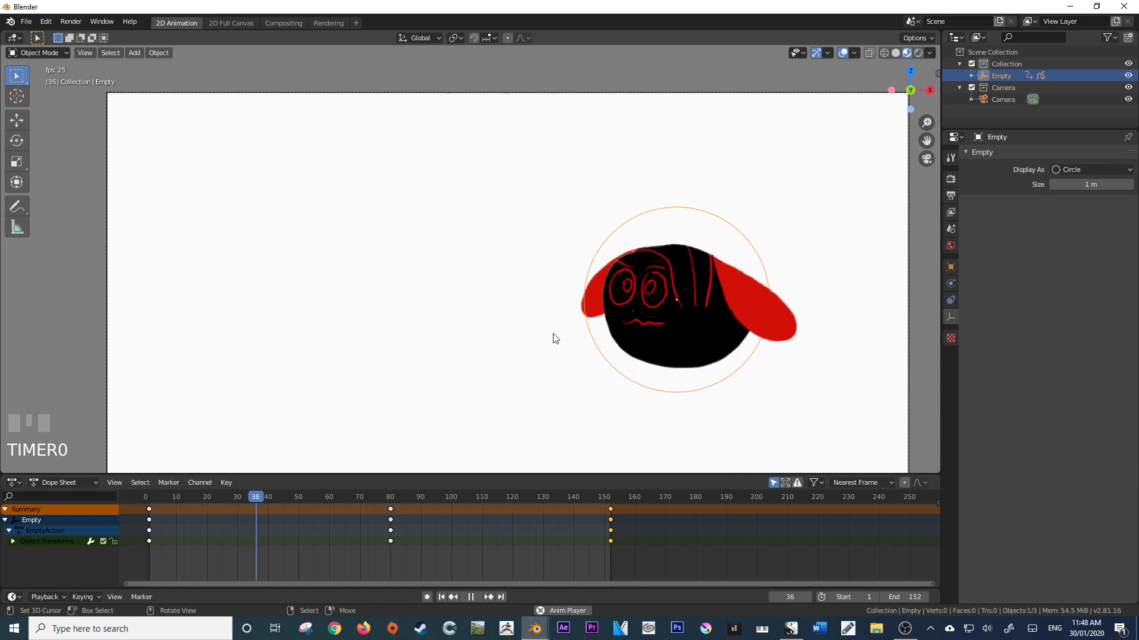
{"action": "scroll", "coordinate": [532, 363], "scroll_direction": "down", "scroll_amount": 3}
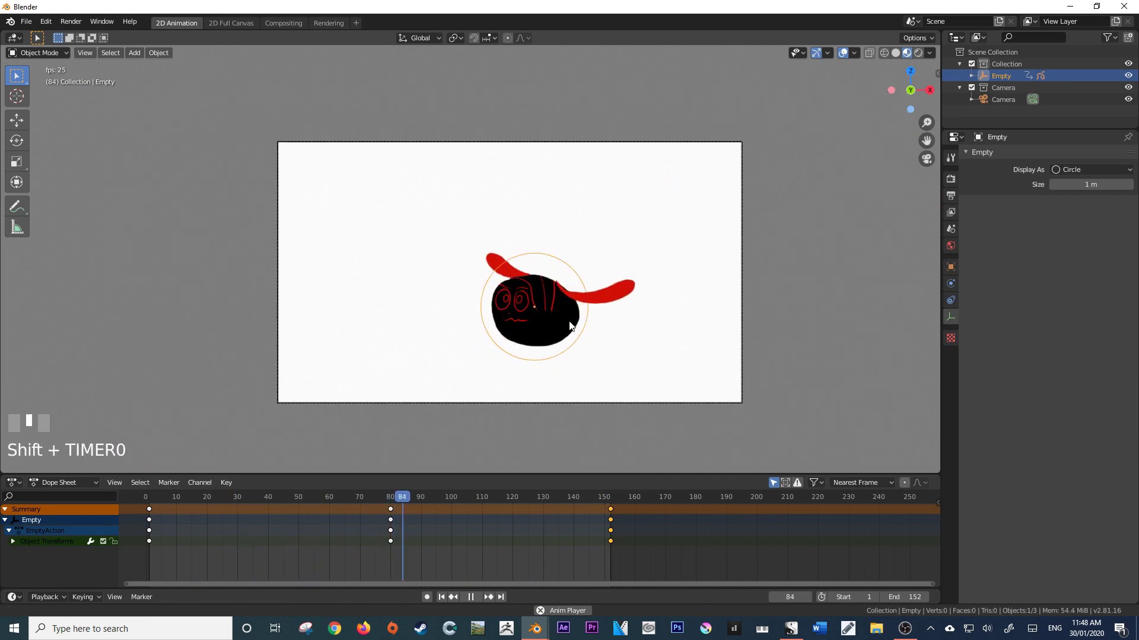
{"action": "left_click", "coordinate": [580, 310]}
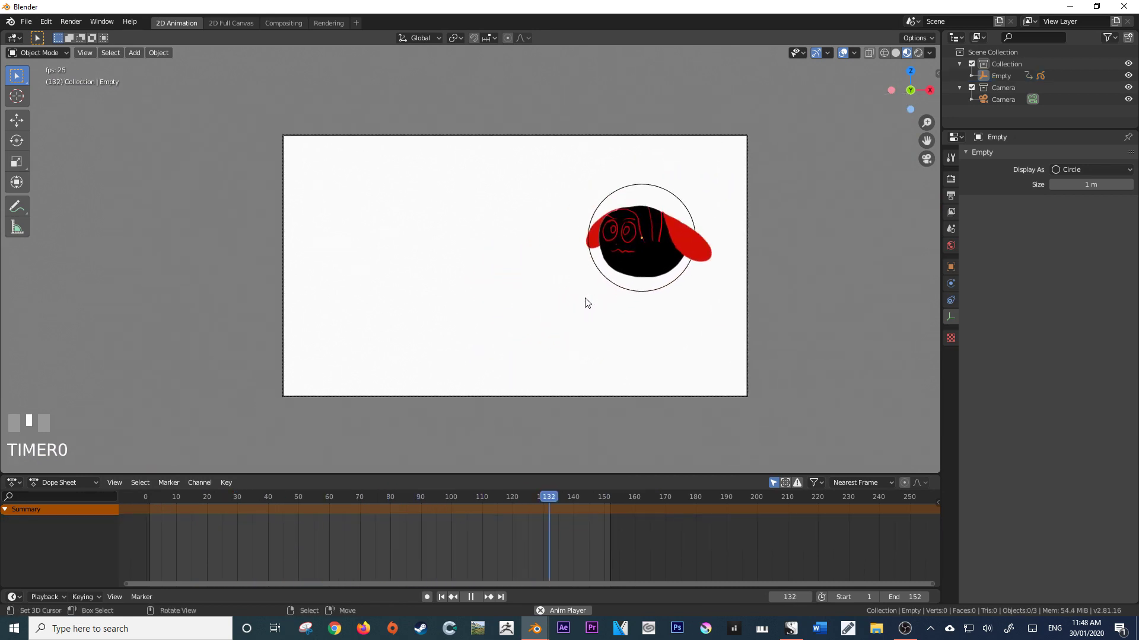